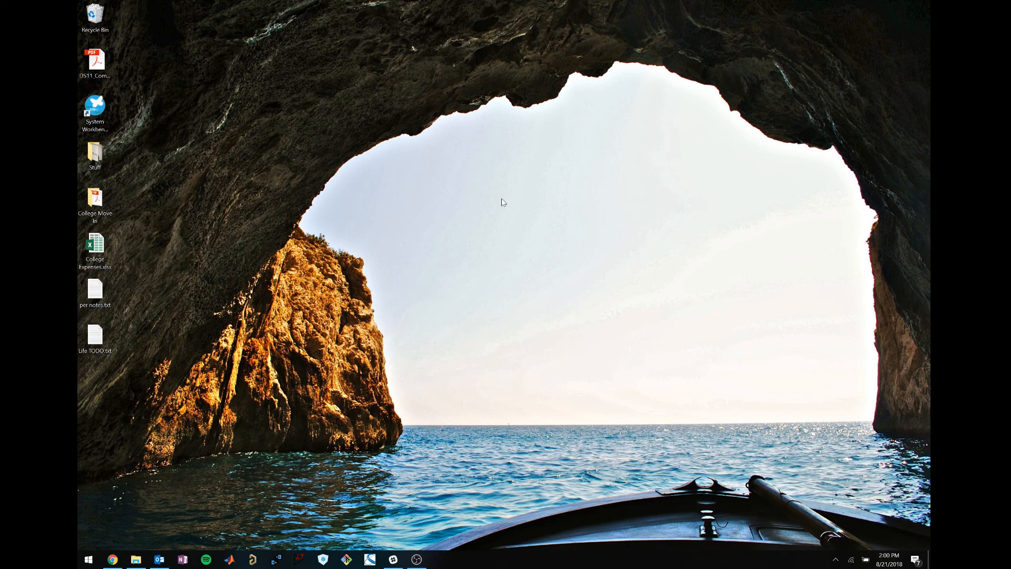
In Google Drive, open PER > PER 2019 > 2 - Subteams > Electronics > Resources, then minimize Chrome.
left_click_drag(562, 211, 493, 164)
left_click(112, 559)
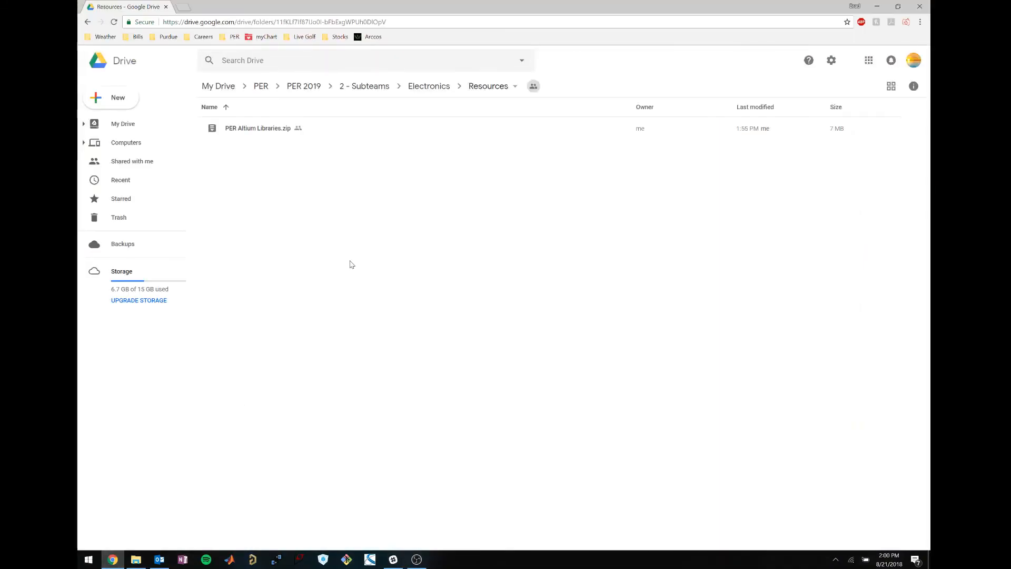
left_click(261, 86)
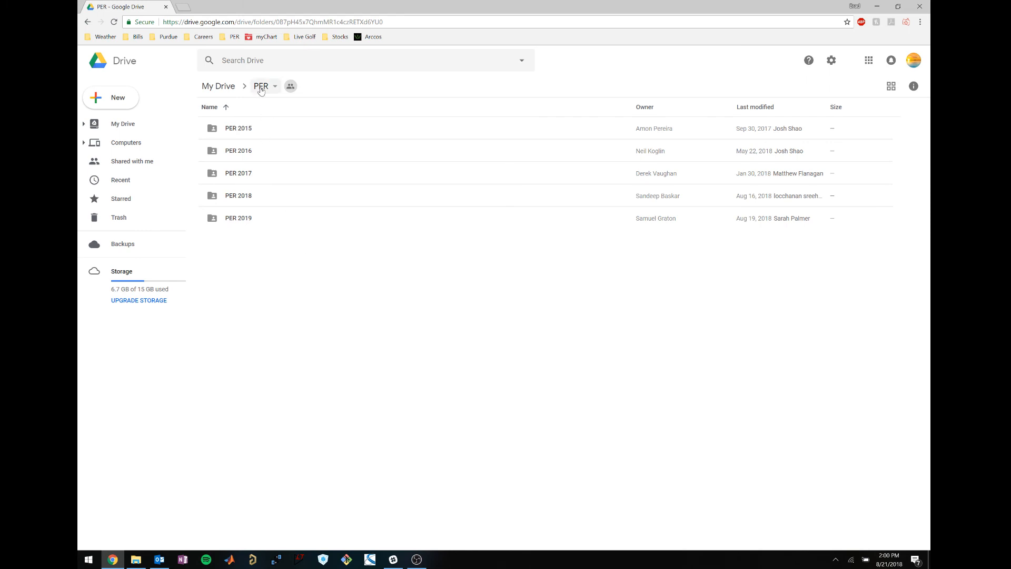
double_click(275, 220)
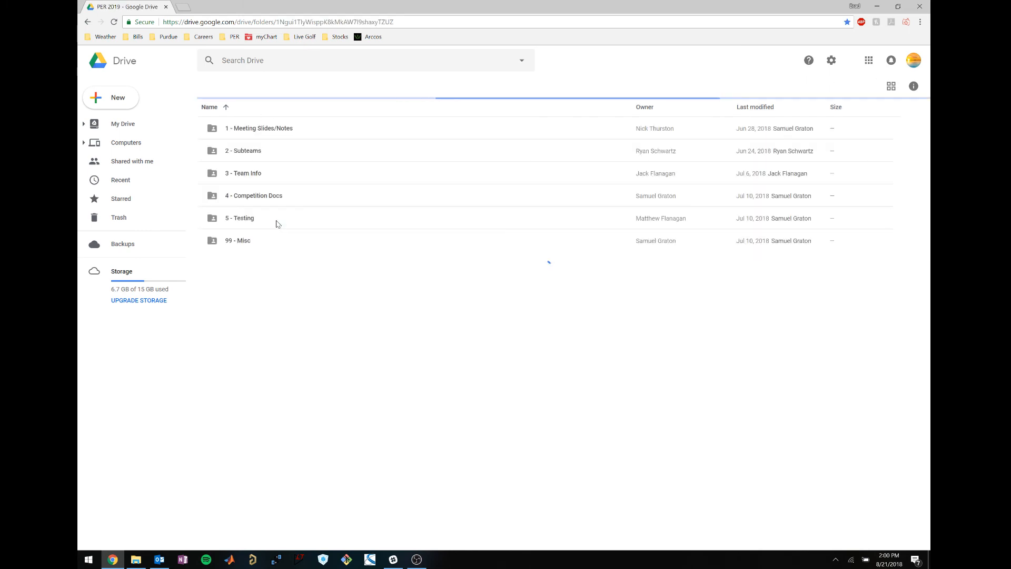
double_click(300, 152)
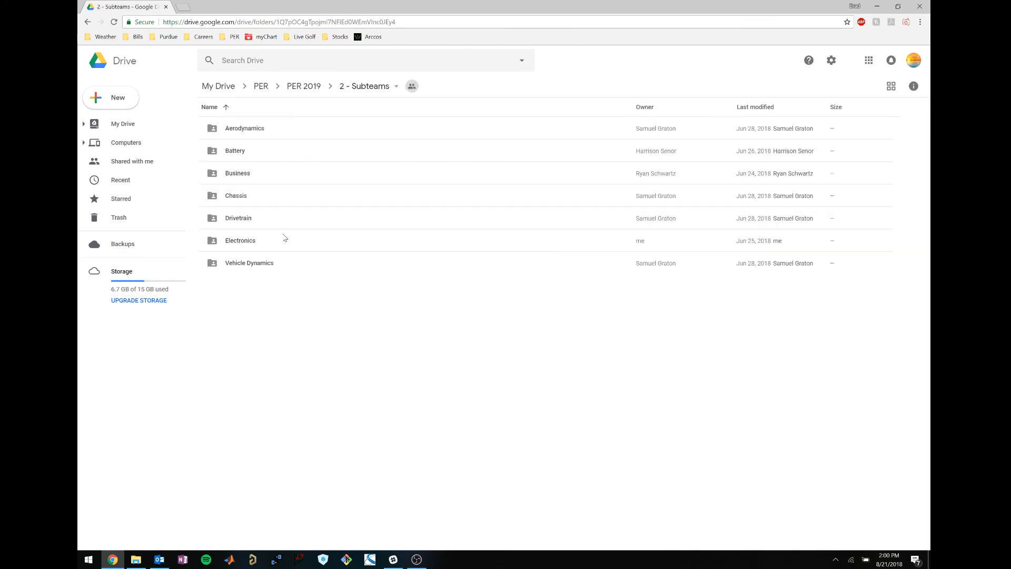
left_click(284, 242)
double_click(284, 242)
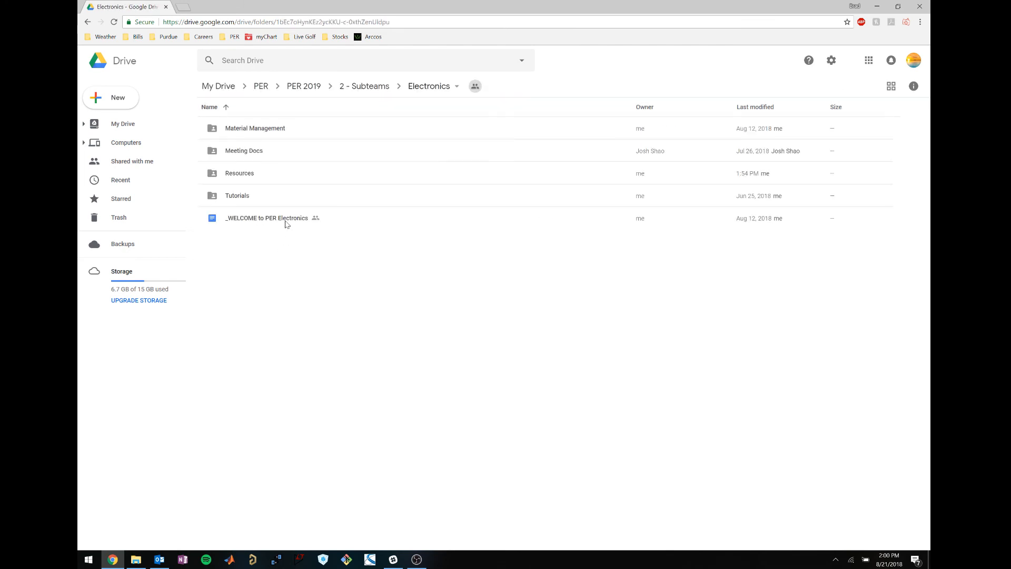
double_click(289, 176)
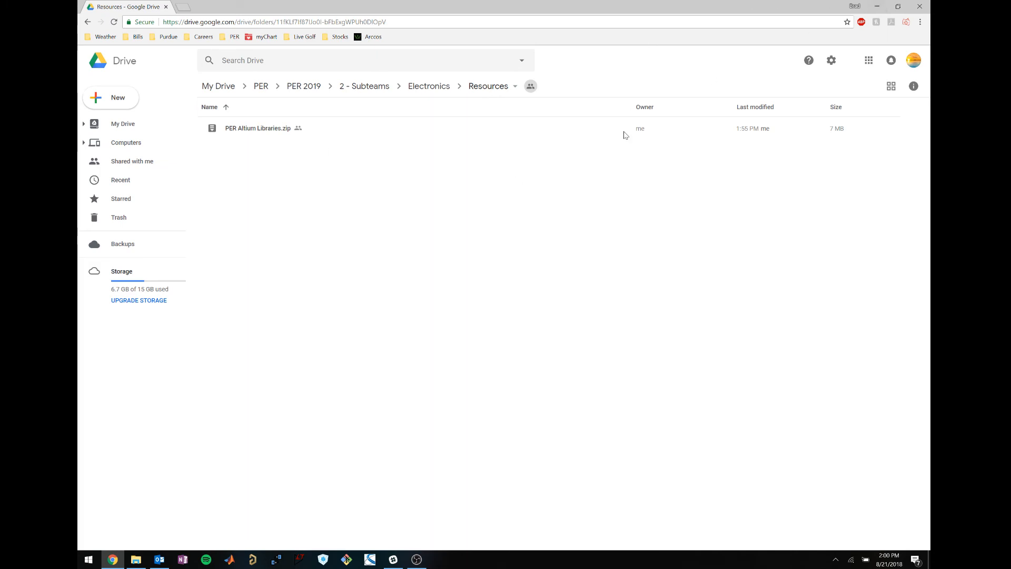
left_click(877, 8)
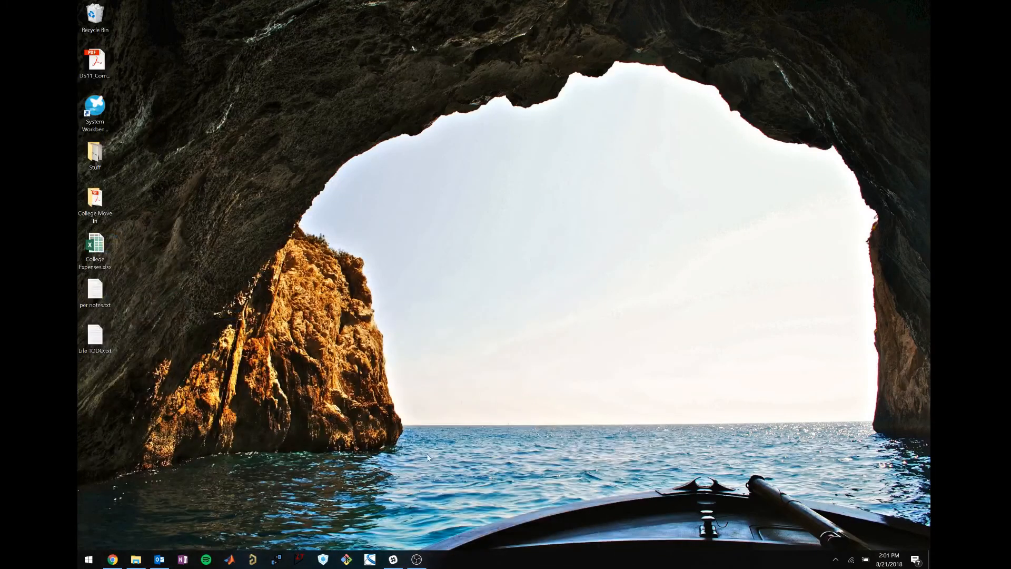
Launch Altium Designer from the taskbar.
left_click(252, 559)
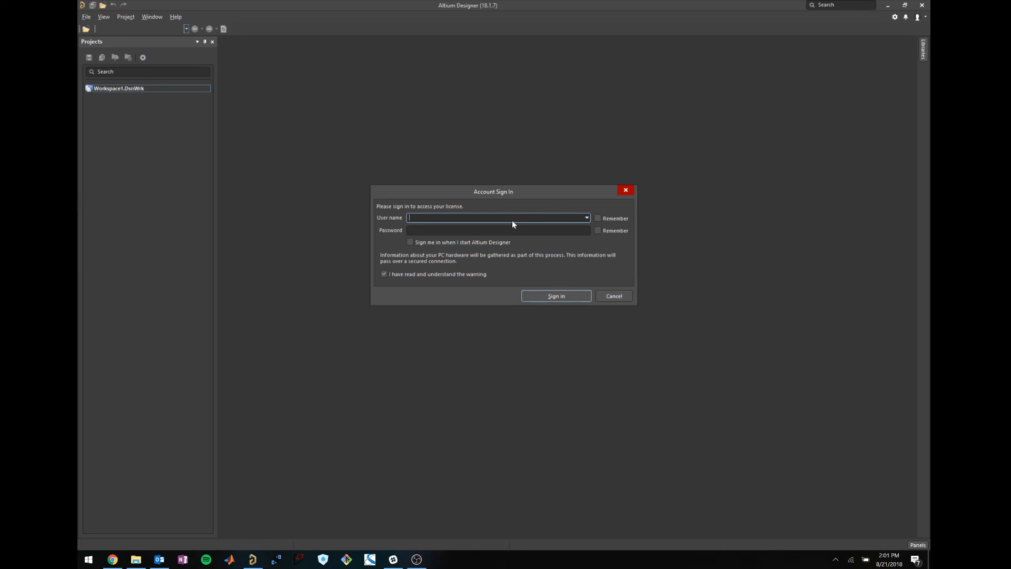
Sign in to the Altium account with the user name and password.
type("b")
key("Tab")
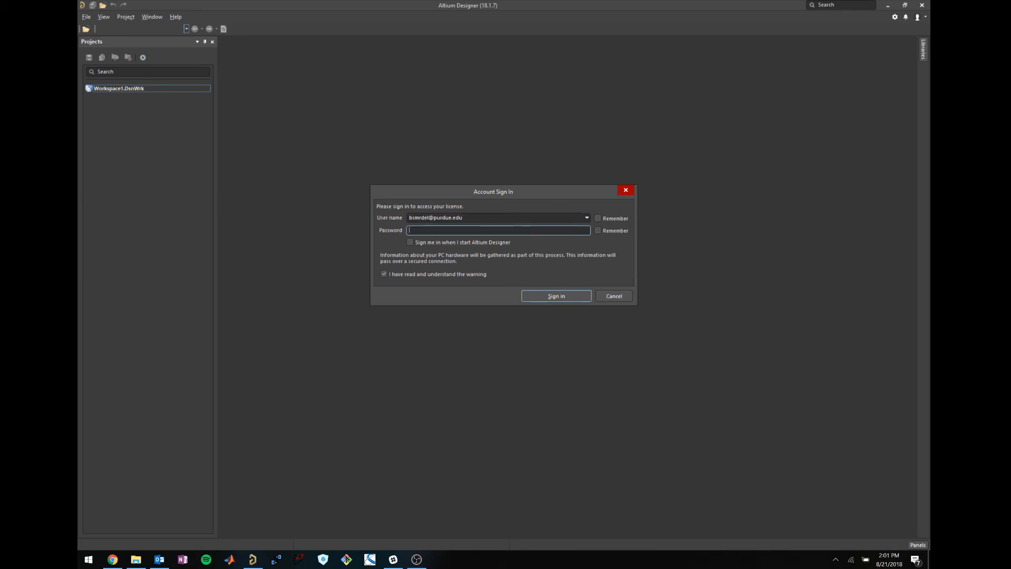
type("********")
key("Return")
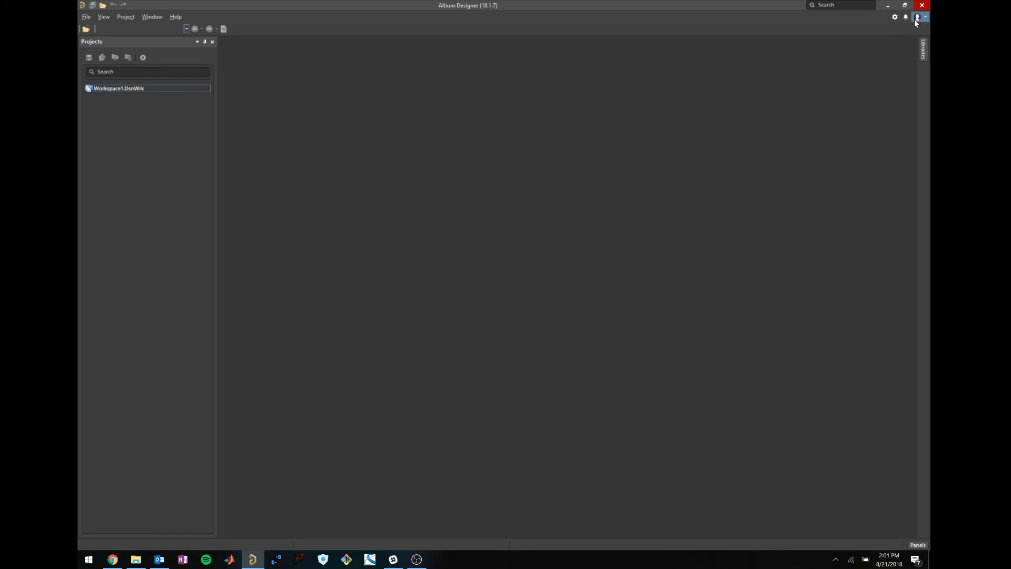
Check the Altium Designer licence in License Management, then close that page.
left_click(917, 18)
left_click(894, 44)
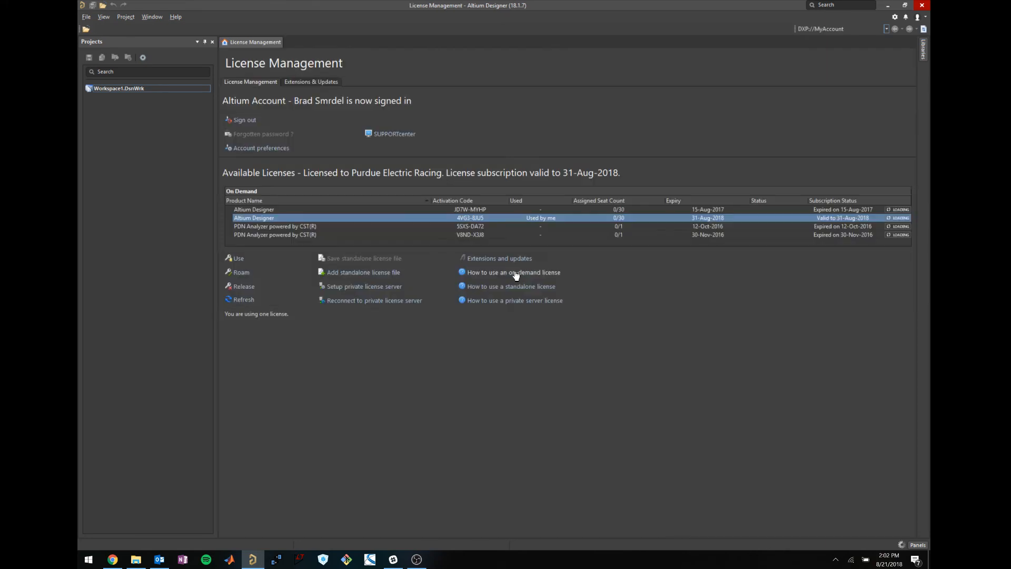
left_click(230, 218)
left_click(259, 226)
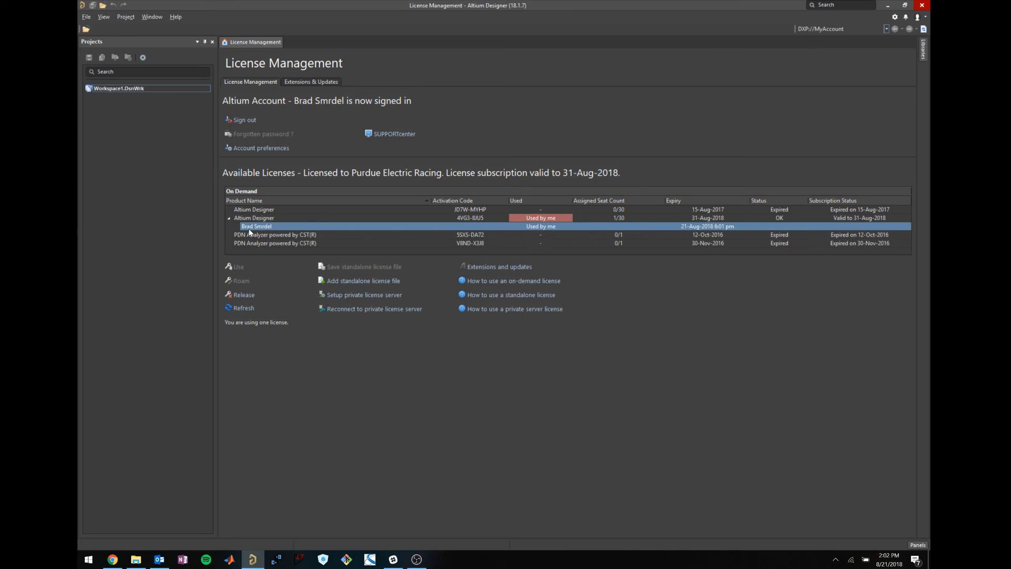
left_click(229, 218)
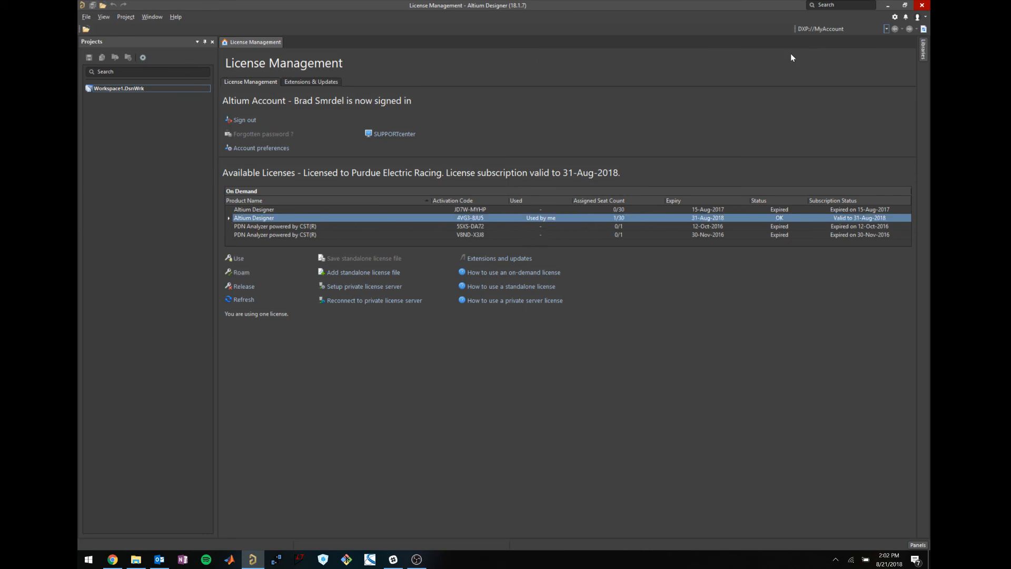
right_click(248, 43)
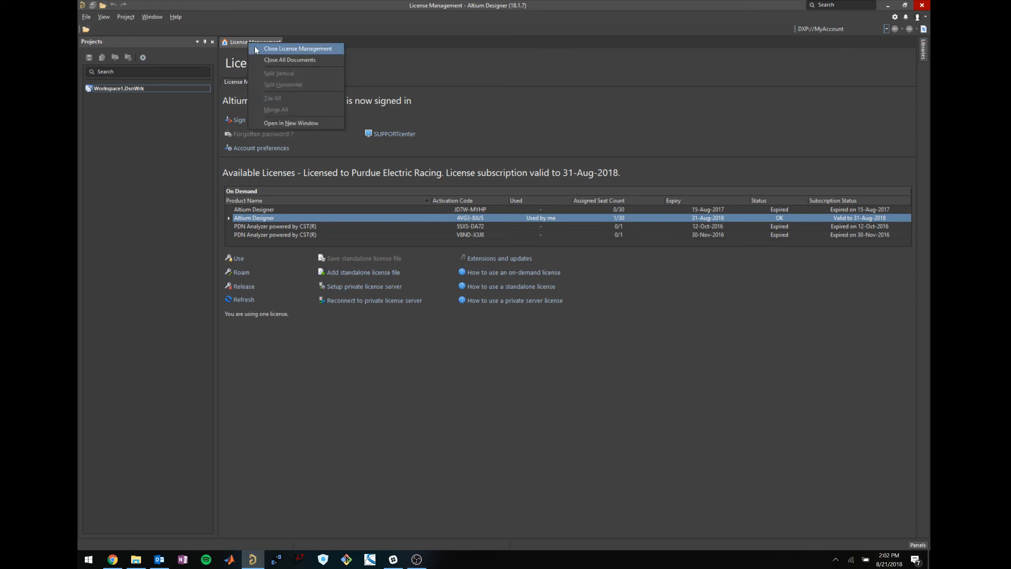
left_click(254, 46)
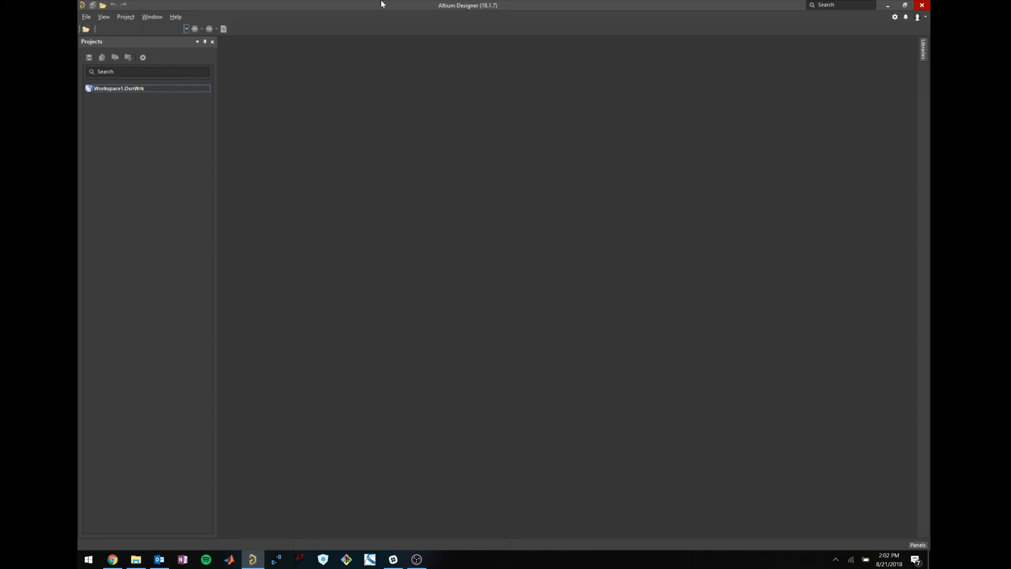
Add the Libraries panel from the Panels list and slide it out to show Miscellaneous Devices.IntLib.
left_click(923, 52)
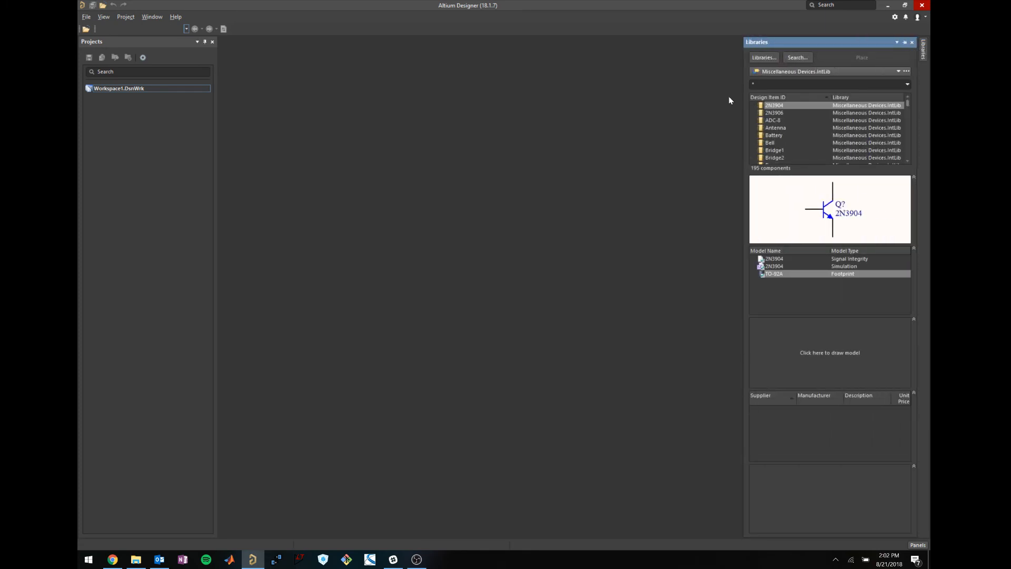
left_click(911, 43)
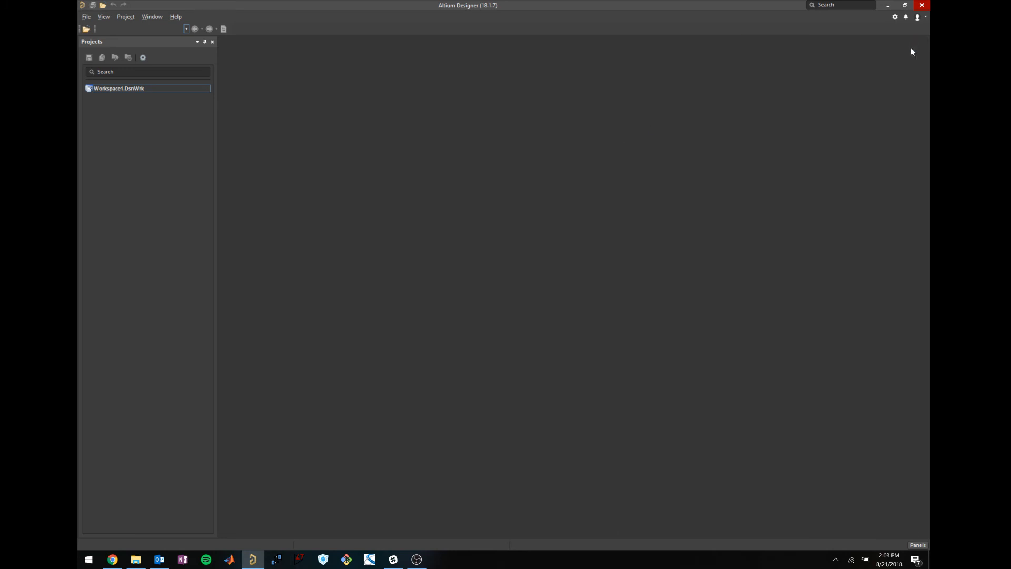
left_click(919, 545)
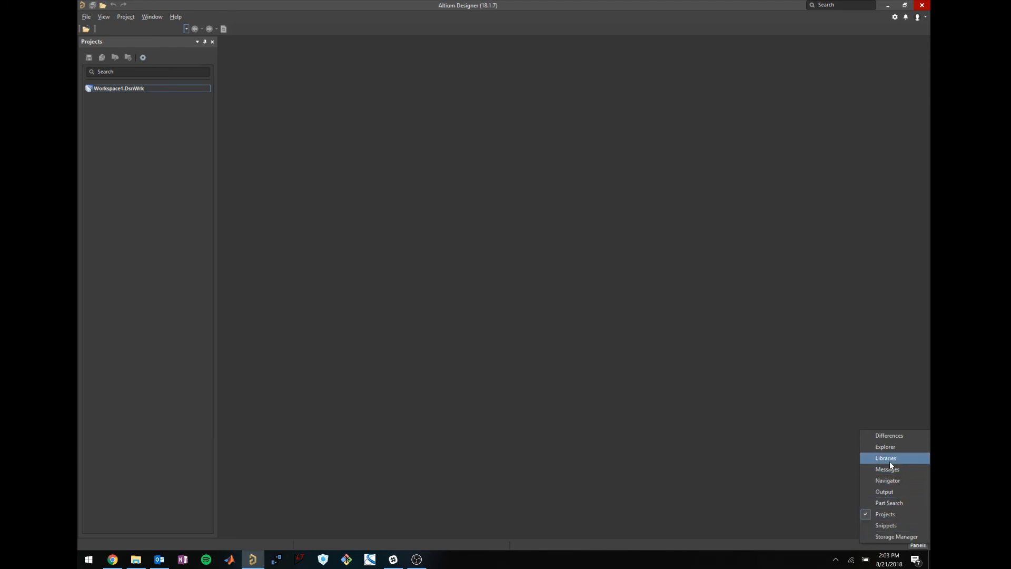
left_click(831, 326)
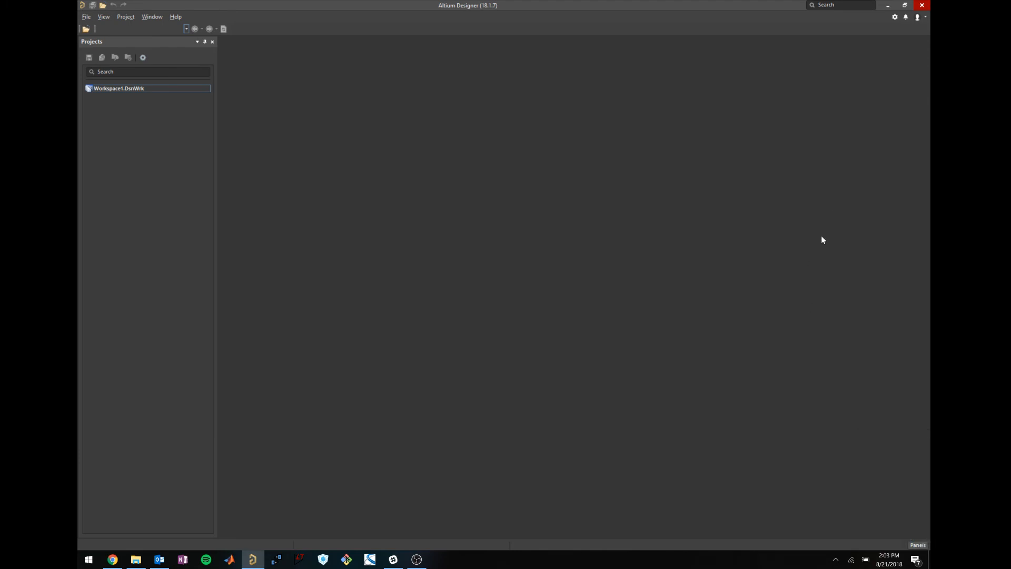
left_click(918, 545)
left_click(899, 469)
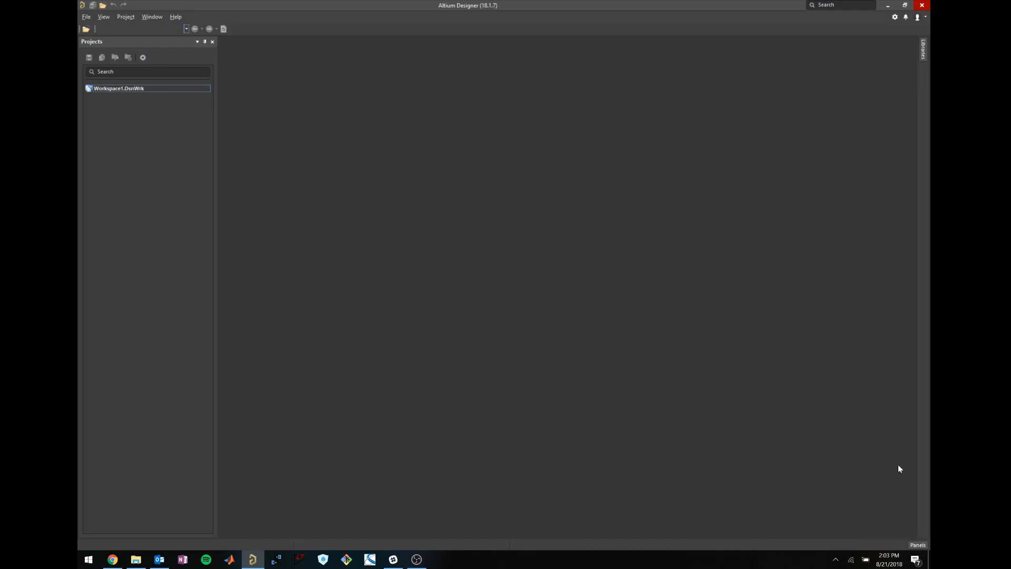
left_click(923, 52)
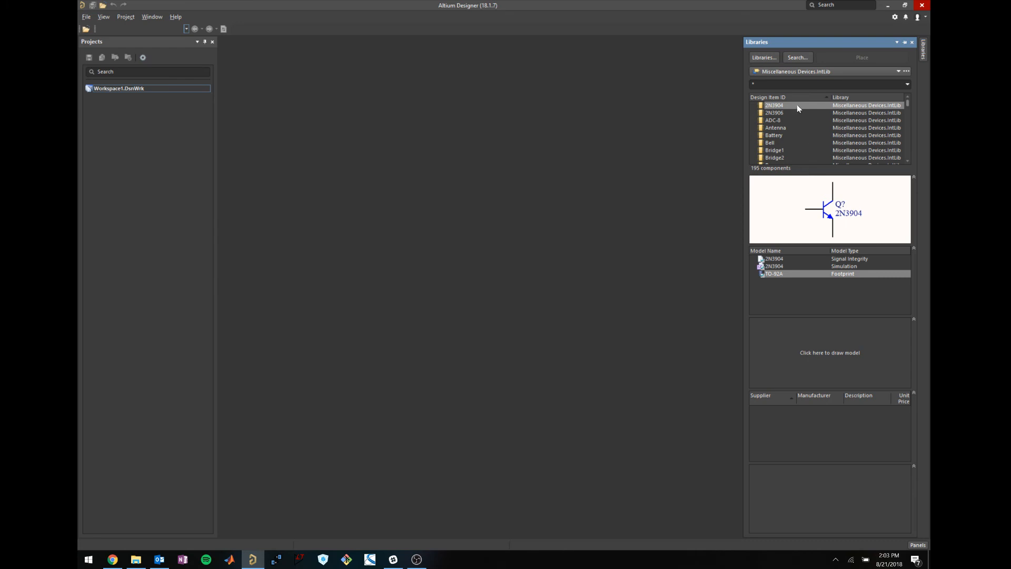
left_click(779, 72)
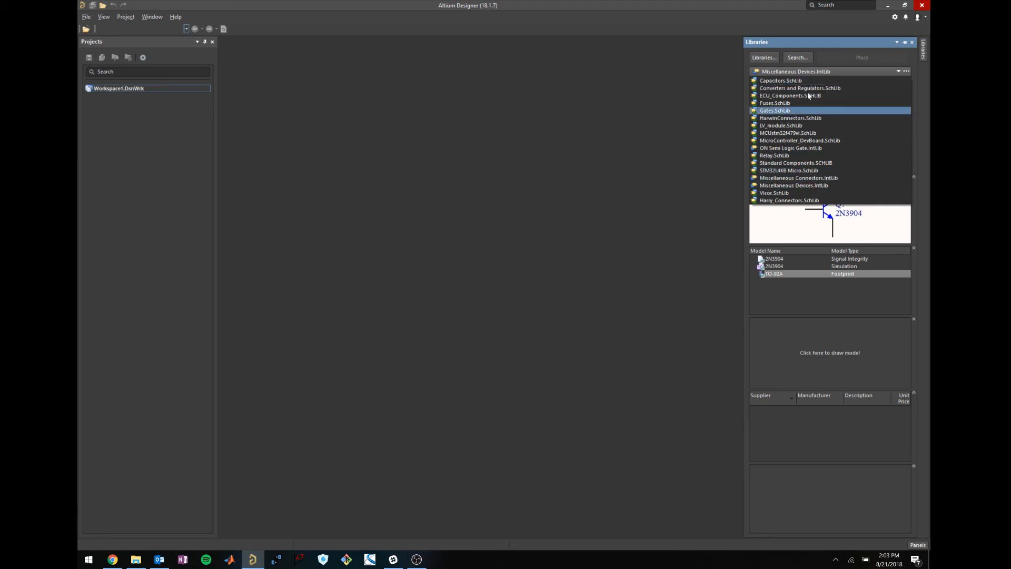
left_click(832, 46)
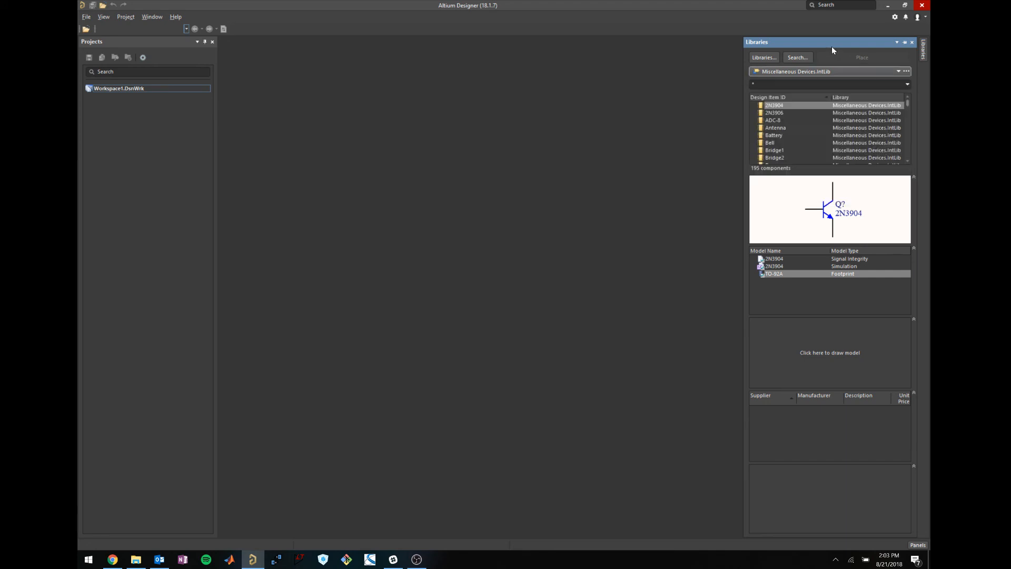
Install every library file in the Altium Libraries folder, Capacitors.PcbLib through Harry_Connectors.SchLib.
left_click(768, 58)
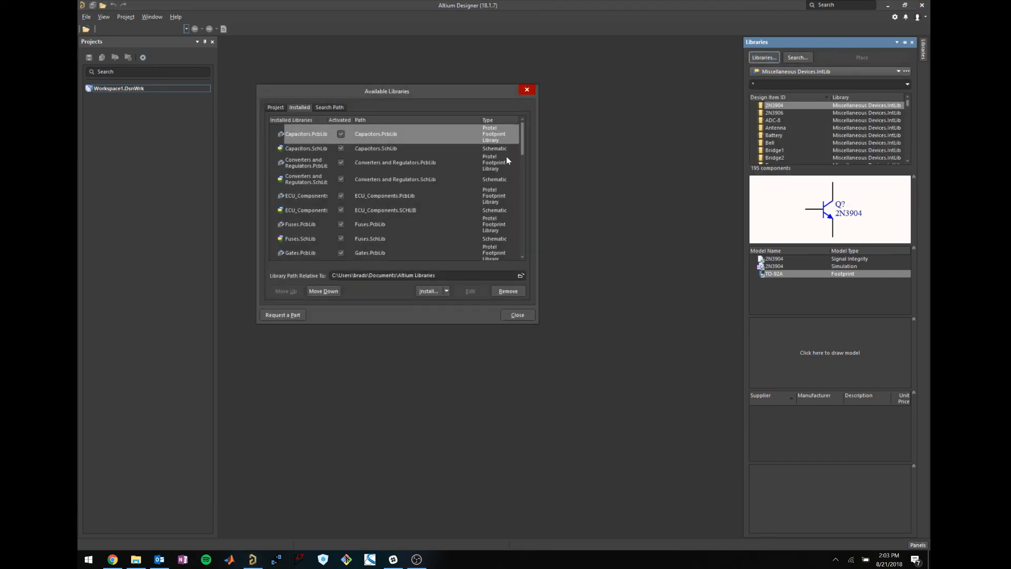
left_click(447, 291)
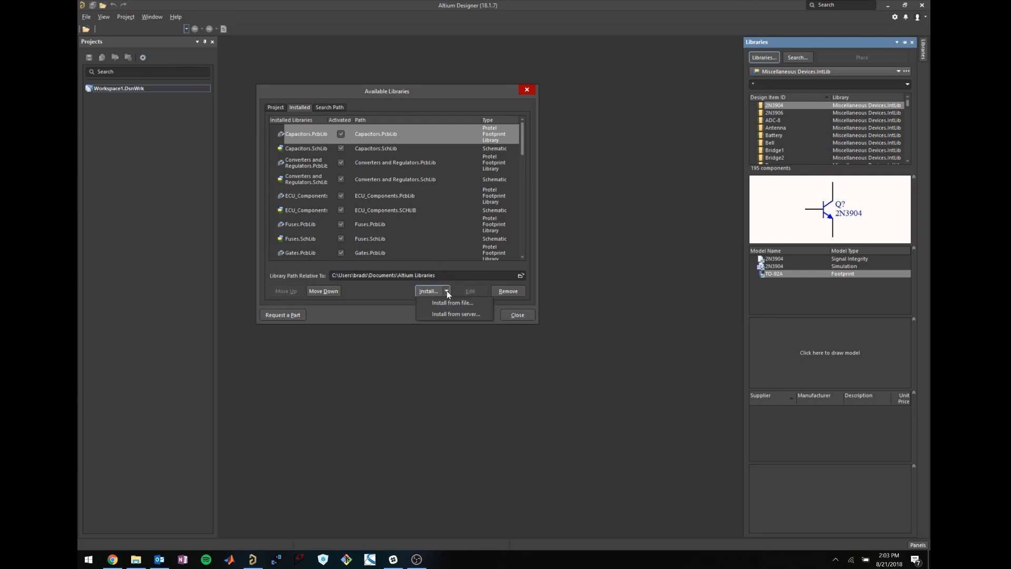
left_click(472, 306)
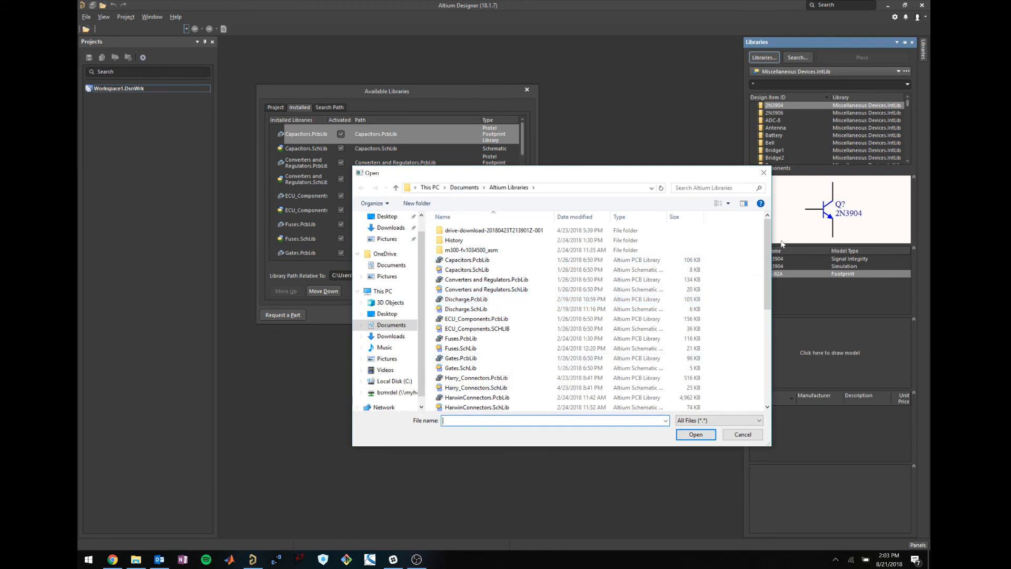
mouse_move(765, 249)
left_mouse_down()
mouse_move(773, 333)
mouse_move(773, 228)
mouse_move(777, 271)
mouse_move(774, 239)
left_mouse_up()
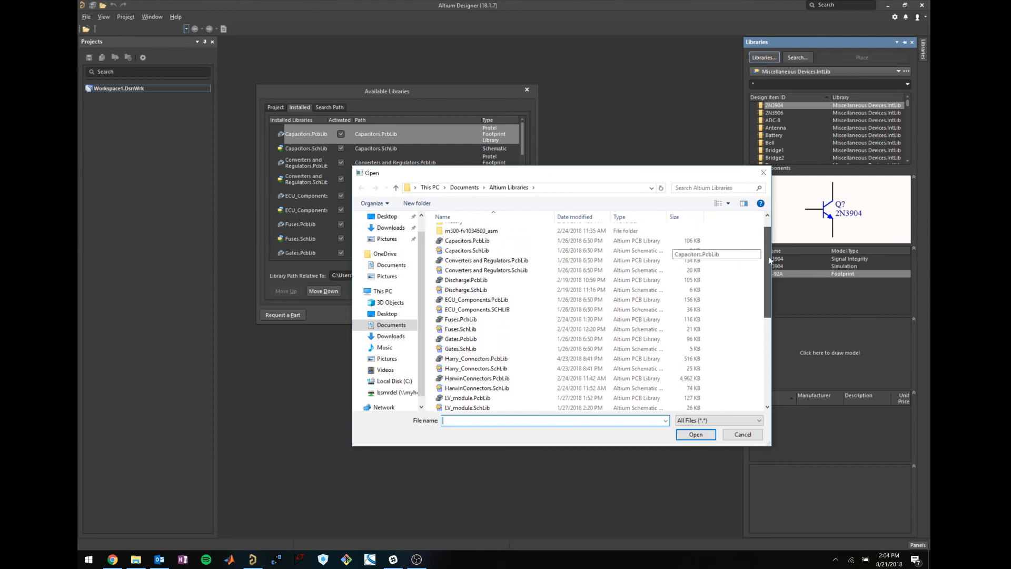
left_click(510, 241)
scroll(508, 326, "down", 5)
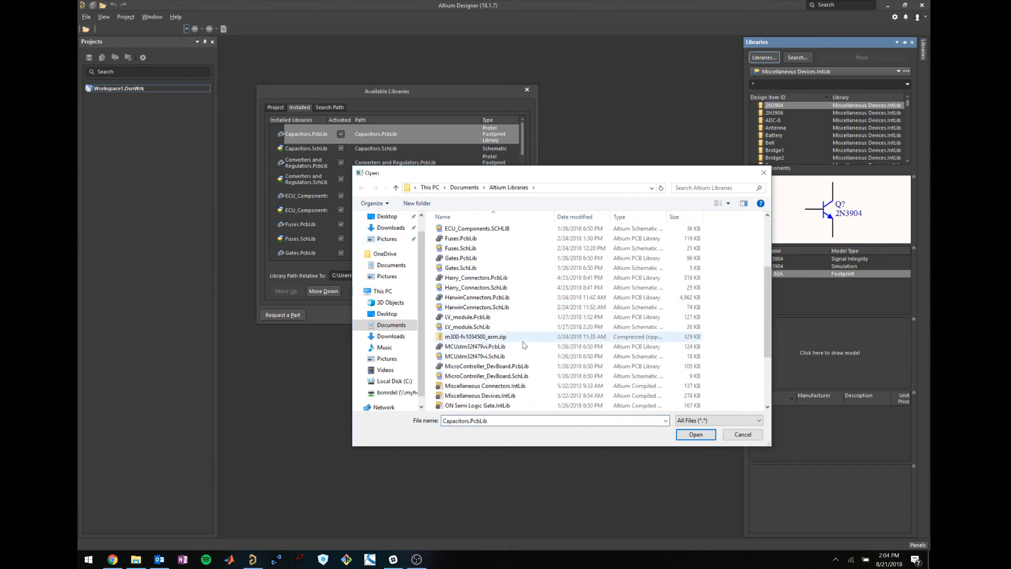
scroll(509, 323, "down", 1)
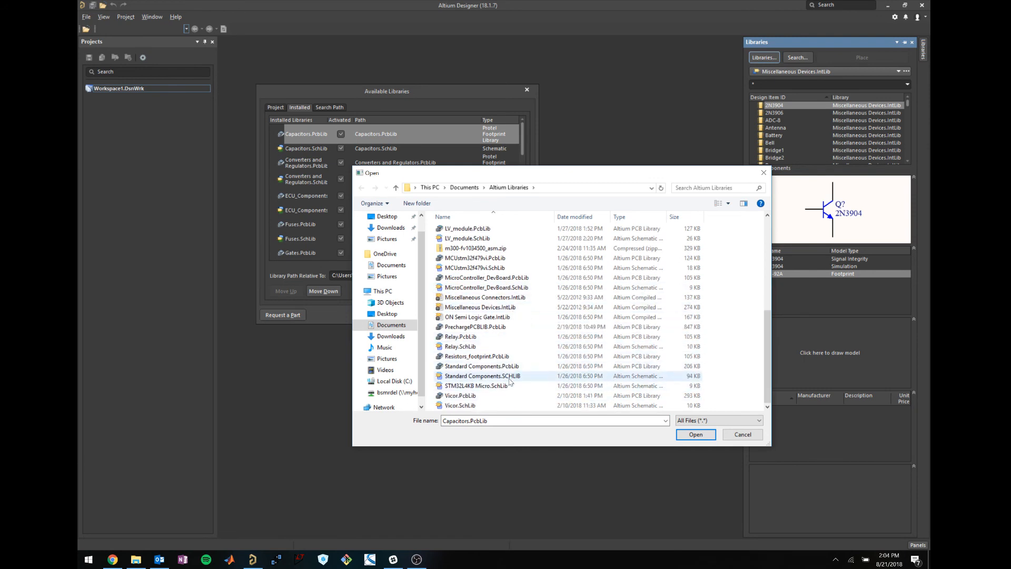
key("ctrl+a")
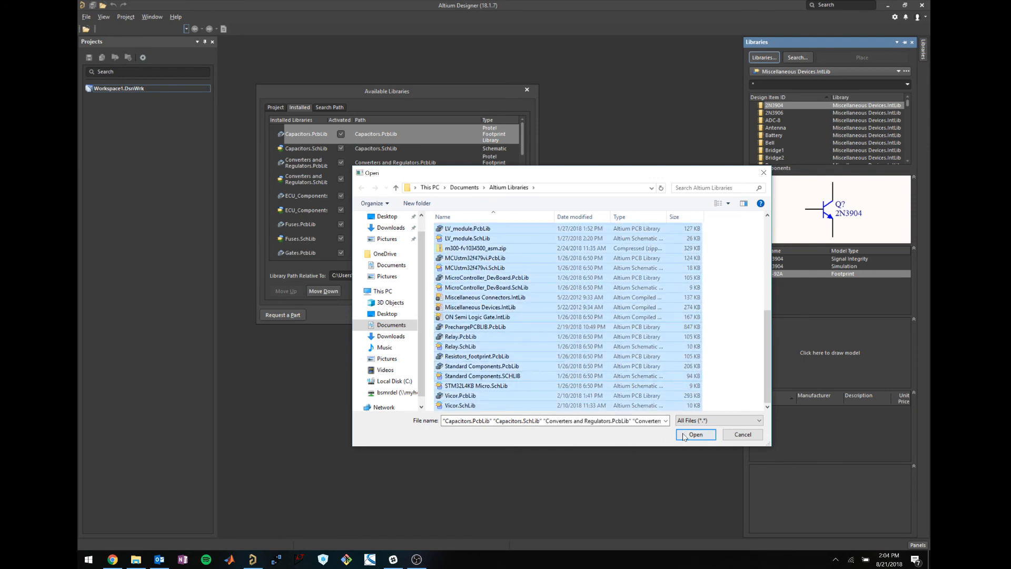
left_click(743, 435)
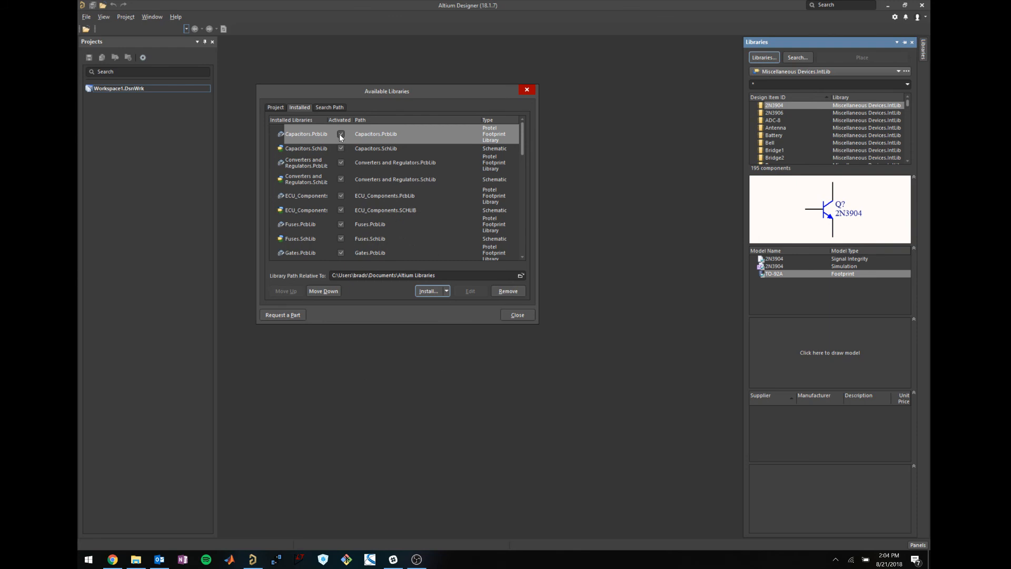
scroll(344, 133, "down", 10)
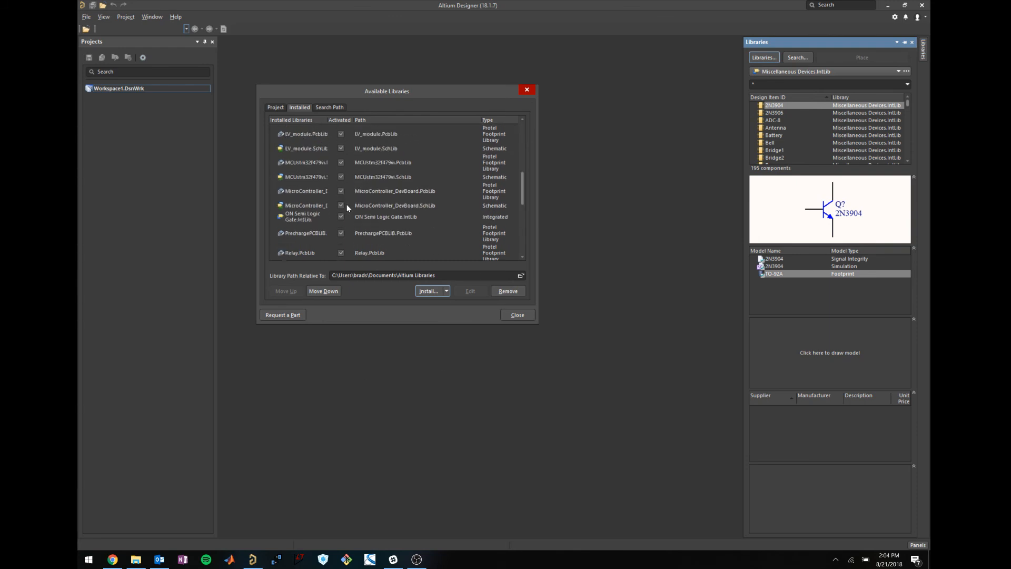
left_click(520, 317)
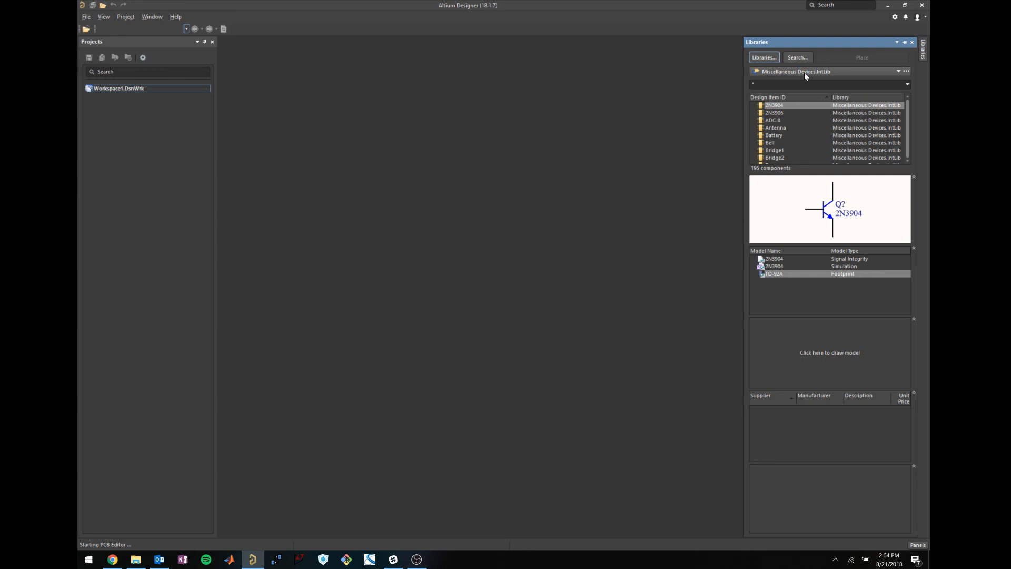
Switch the Libraries panel to Miscellaneous Devices.IntLib.
left_click(897, 72)
left_click(896, 73)
left_click(892, 74)
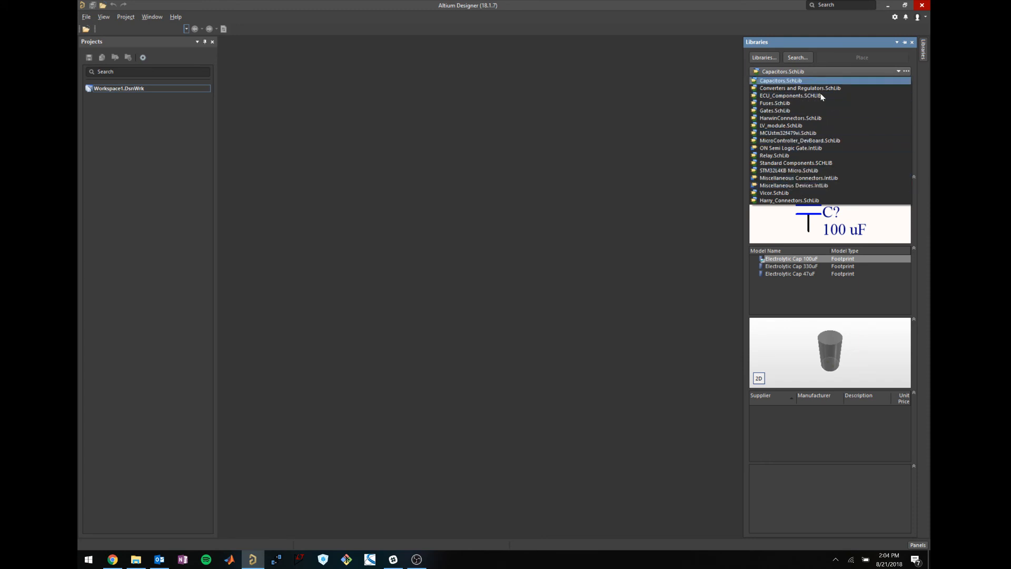
left_click(808, 185)
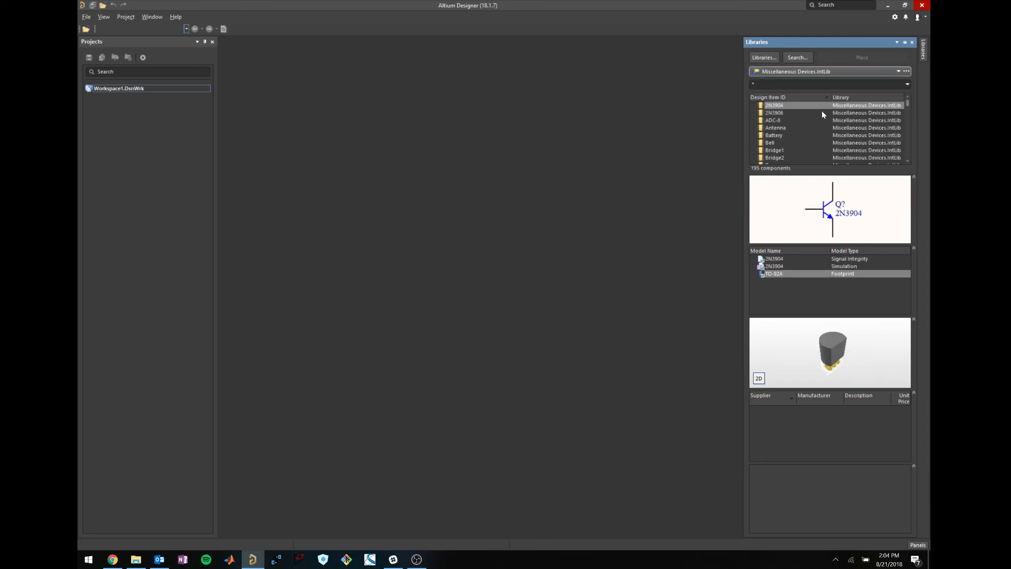
left_click(836, 71)
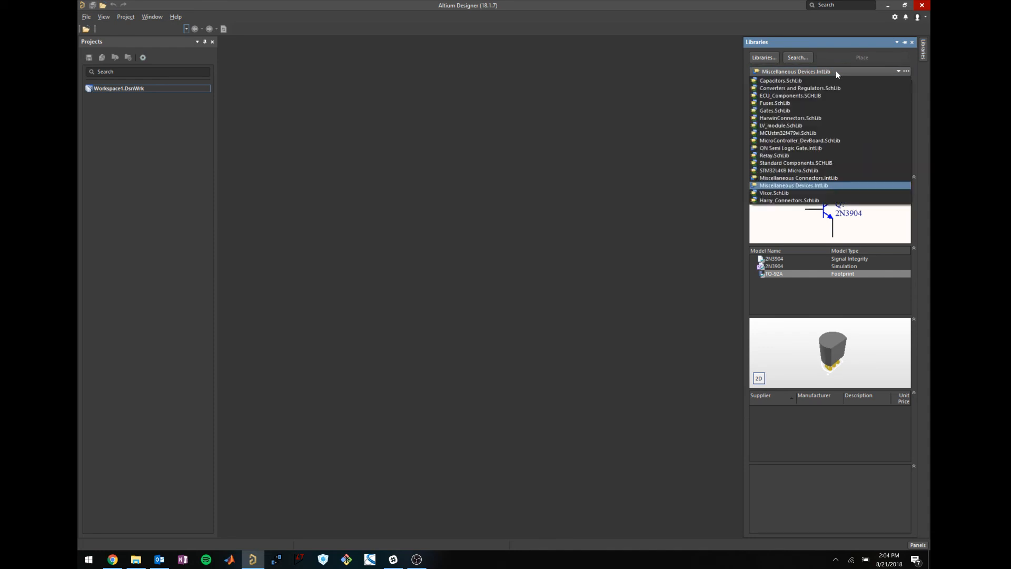
left_click(836, 70)
Preview the Antenna, Cap and Res3 components, then close the Libraries panel.
left_click(787, 129)
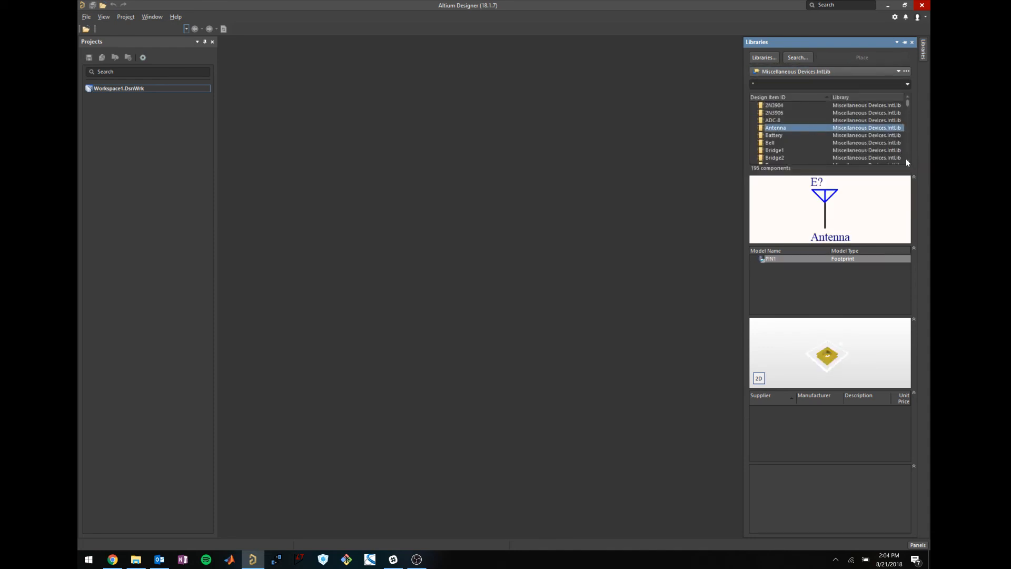
scroll(906, 159, "down", 5)
left_click(789, 135)
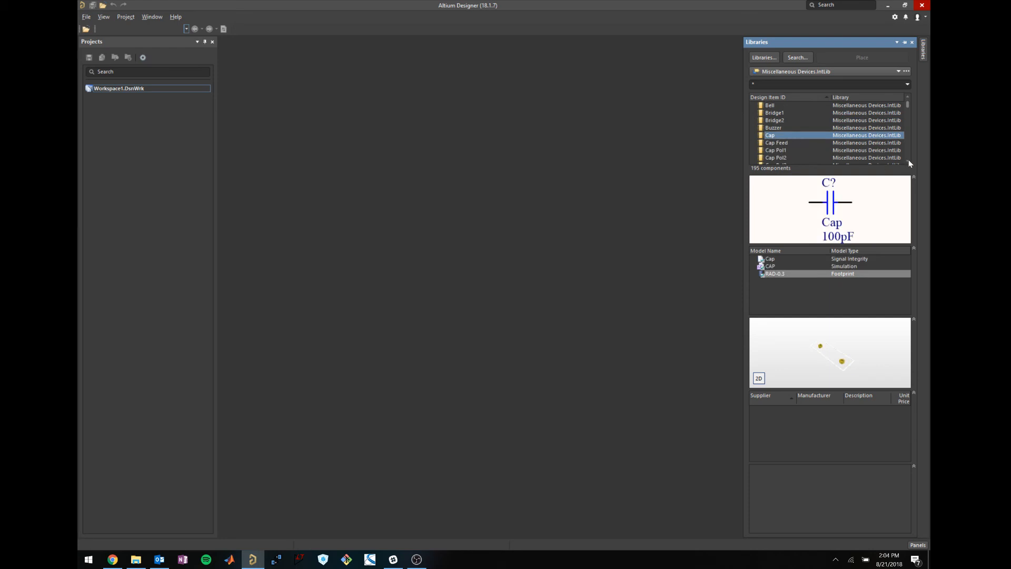
scroll(908, 164, "down", 7)
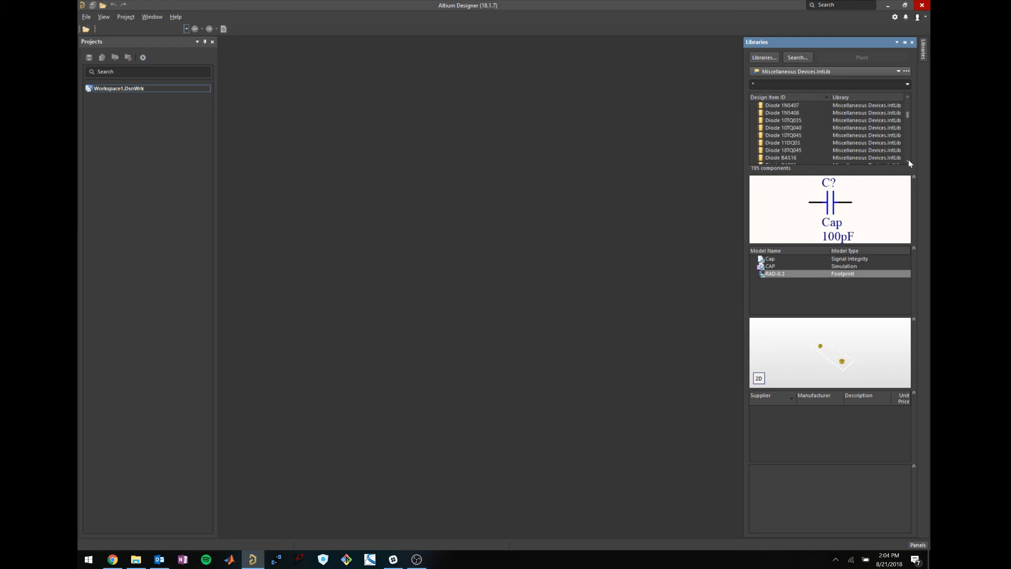
scroll(908, 161, "down", 15)
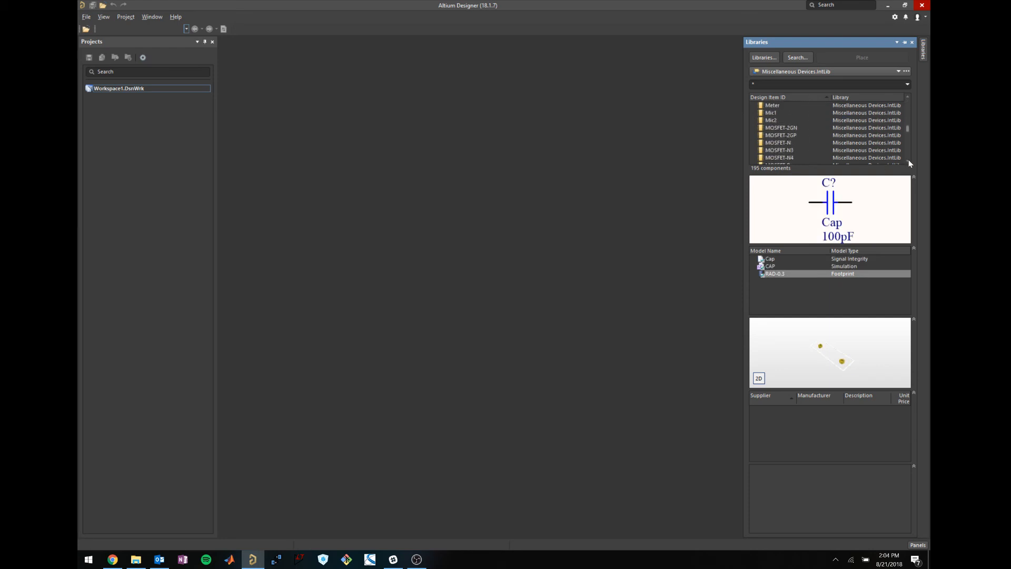
left_click_drag(908, 128, 907, 139)
scroll(908, 139, "down", 1)
left_click(816, 157)
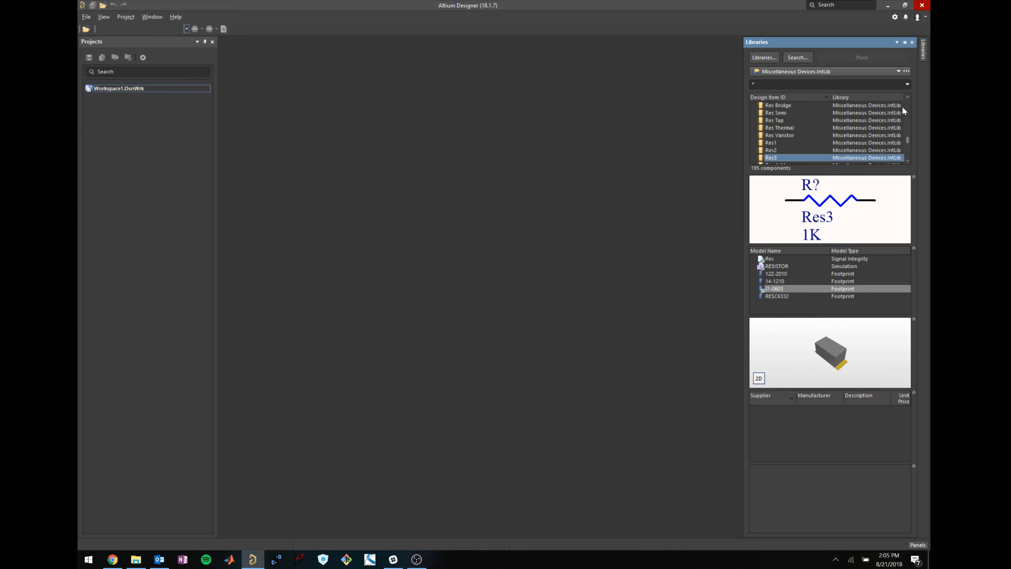
left_click(912, 42)
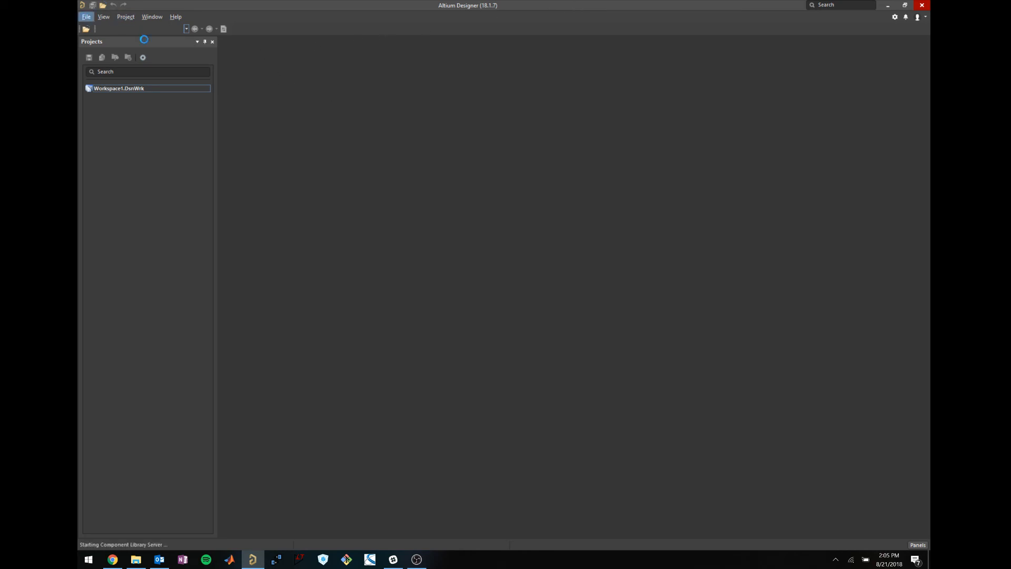
Check out the Tutorial folder from the PER repository with File > Check Out.
left_click(88, 18)
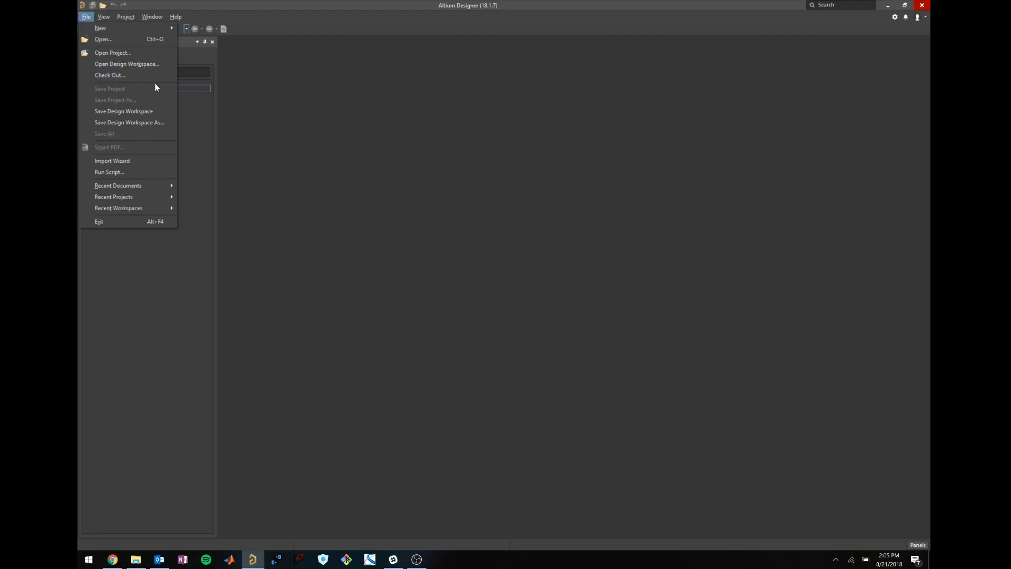
left_click(359, 94)
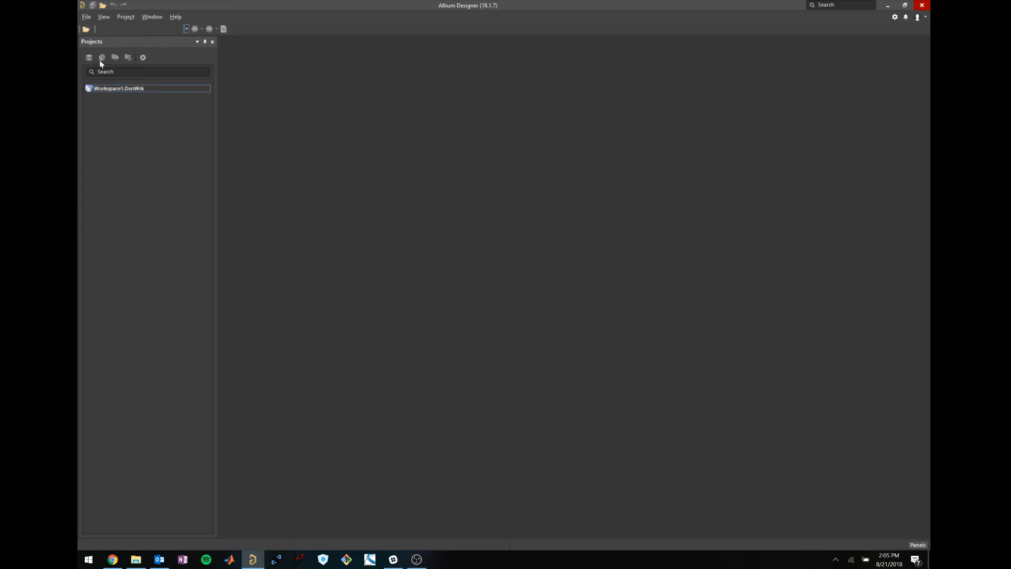
left_click(86, 17)
left_click(109, 74)
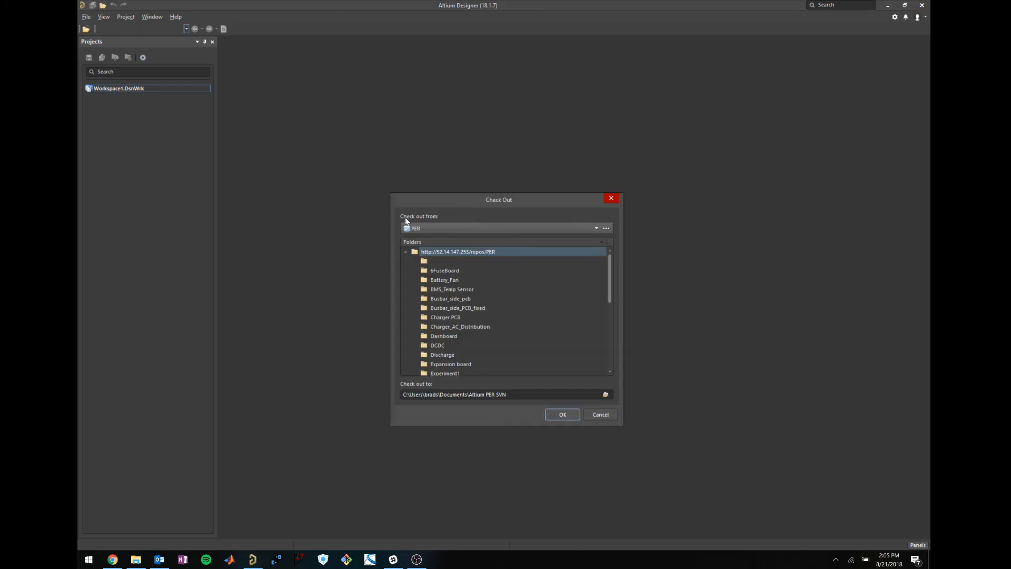
left_click(428, 227)
left_click(443, 239)
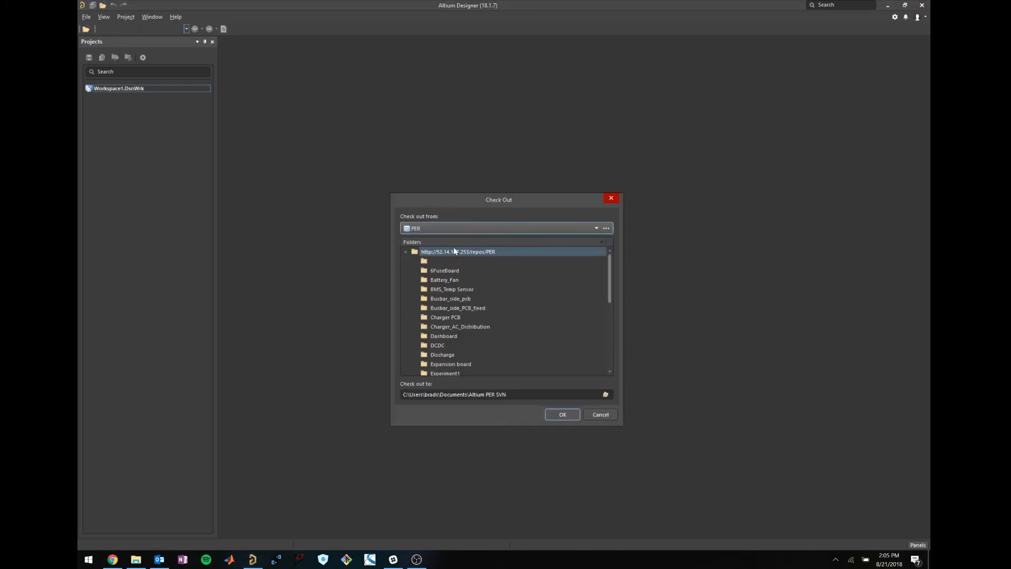
left_click_drag(610, 275, 607, 362)
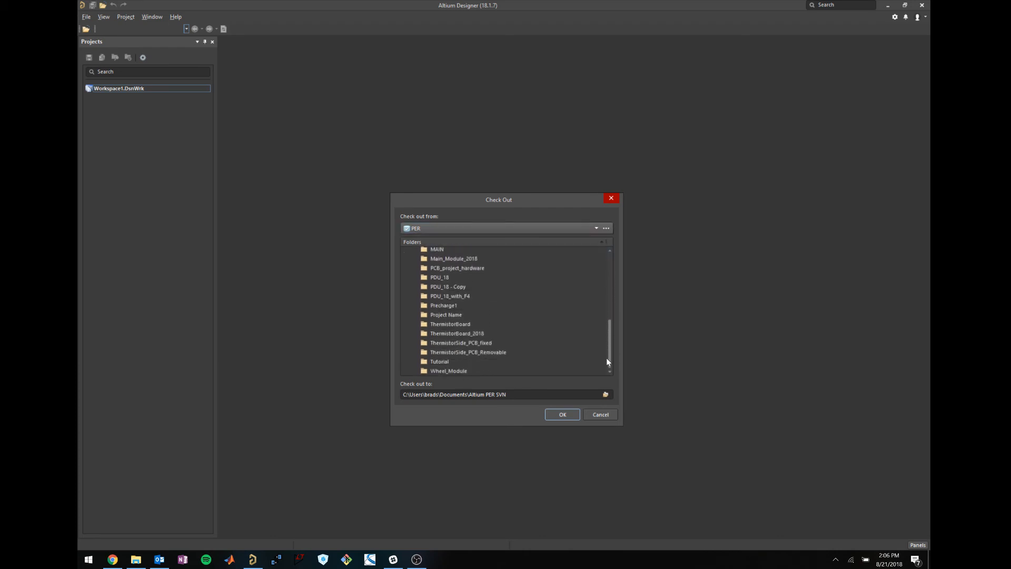
left_click(441, 361)
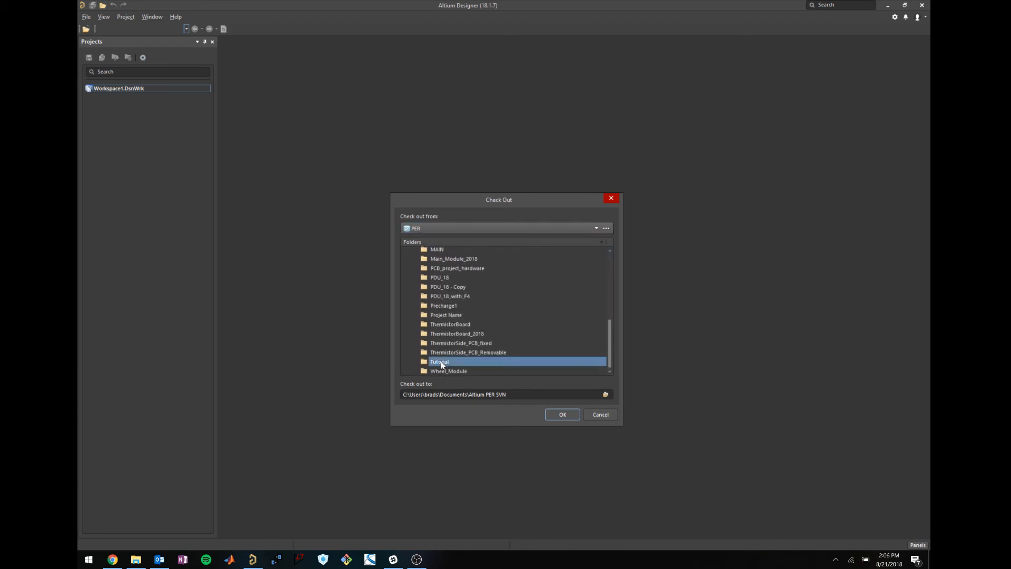
left_click(552, 418)
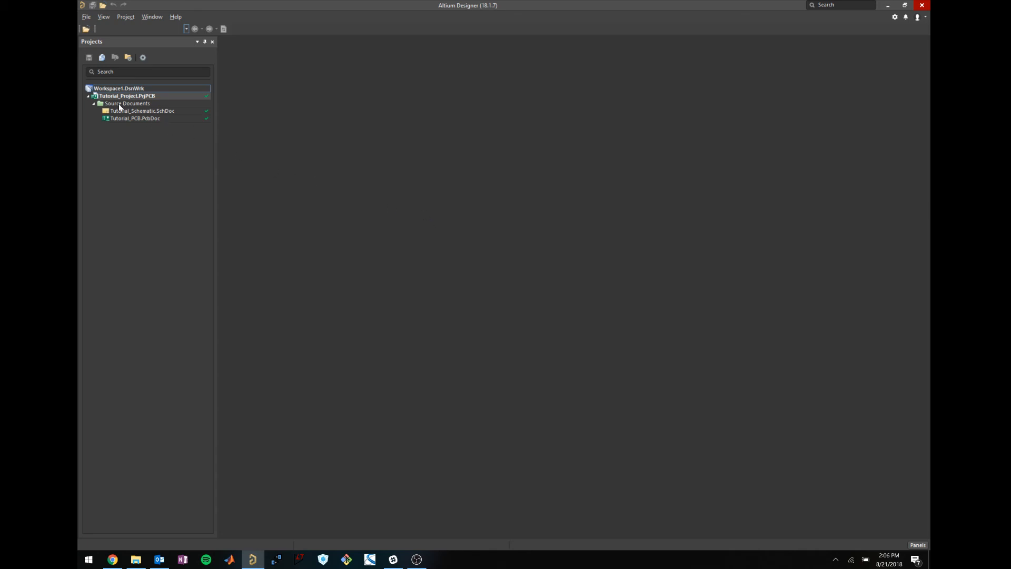
left_click(136, 559)
Browse to This PC > Documents > Altium PER SVN > Tutorial, then close File Explorer.
left_click(277, 254)
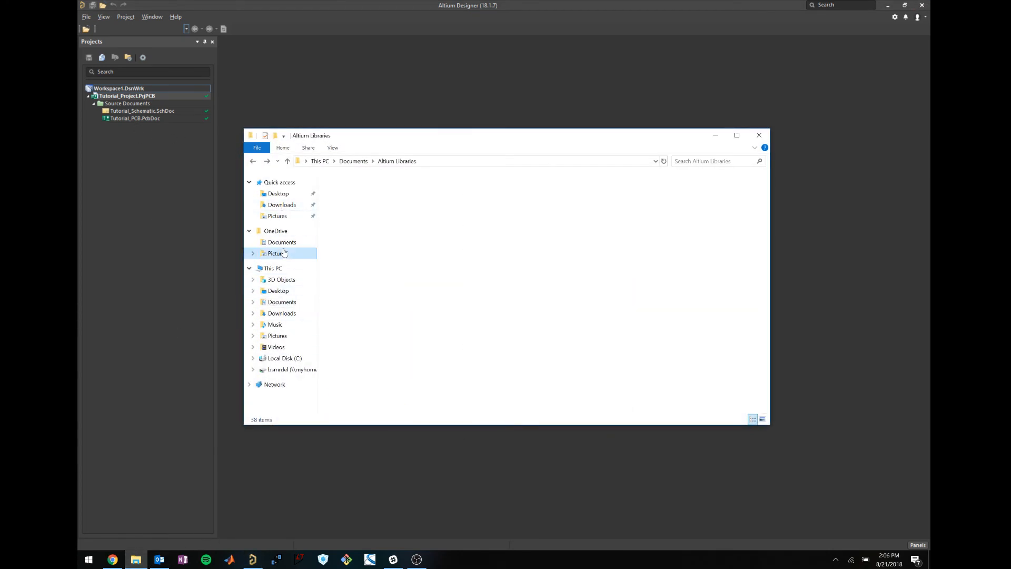
left_click(281, 242)
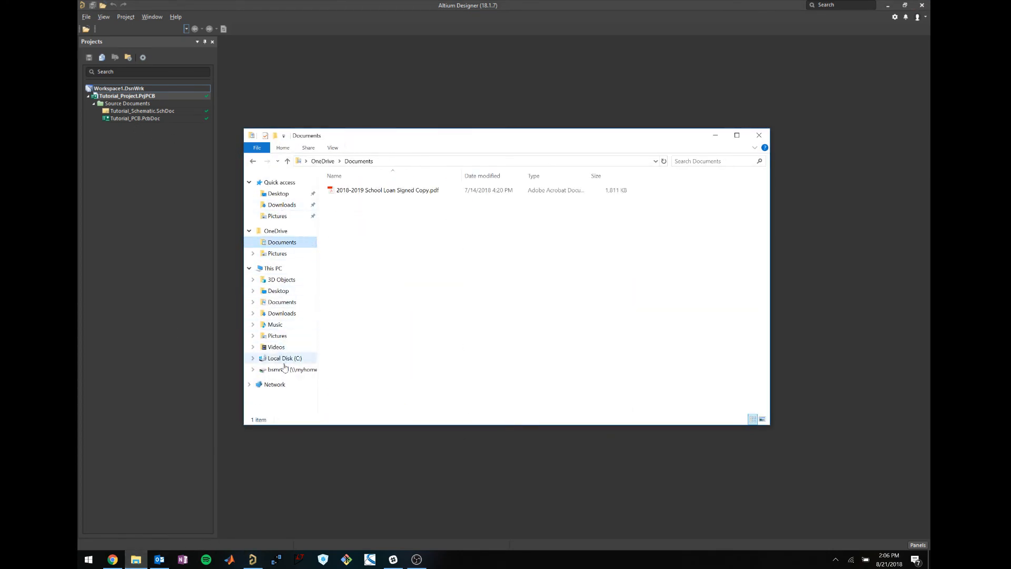
left_click(282, 302)
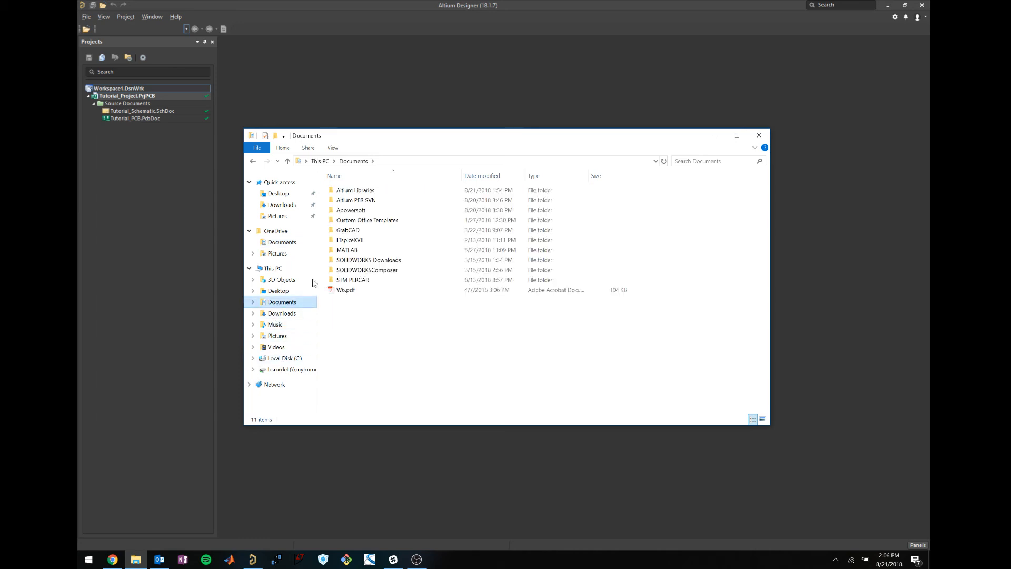
double_click(406, 200)
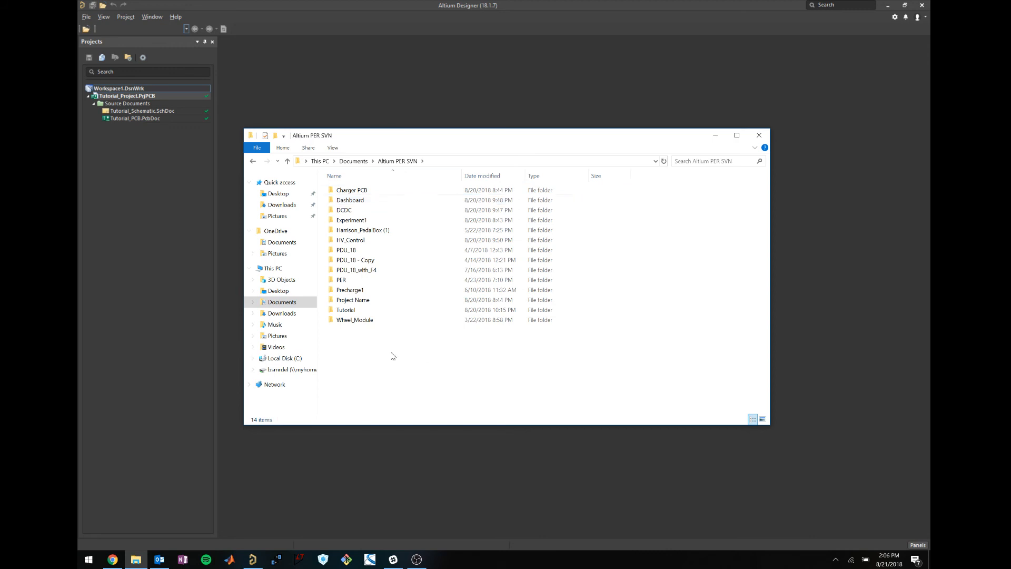
double_click(374, 313)
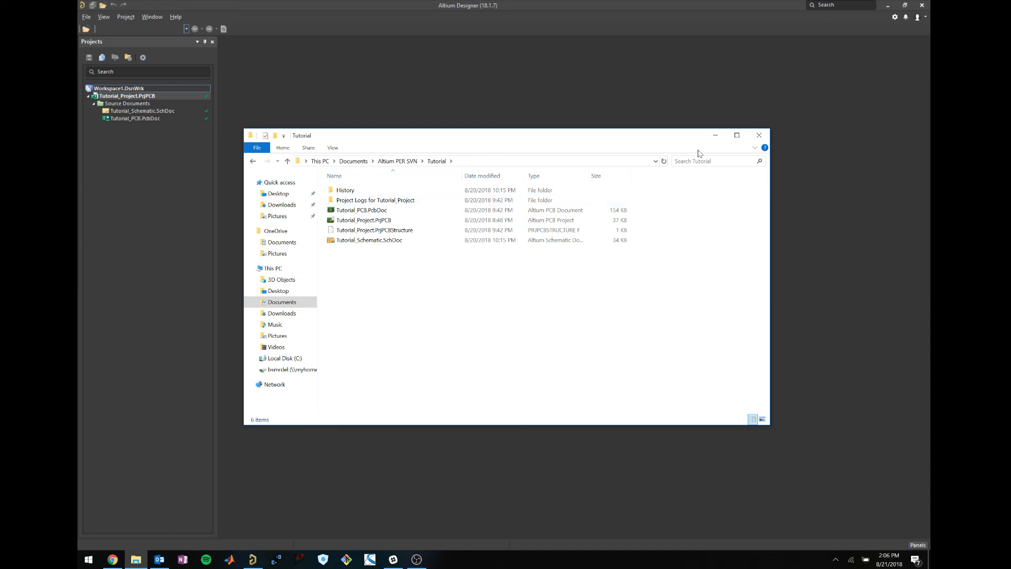
left_click(715, 134)
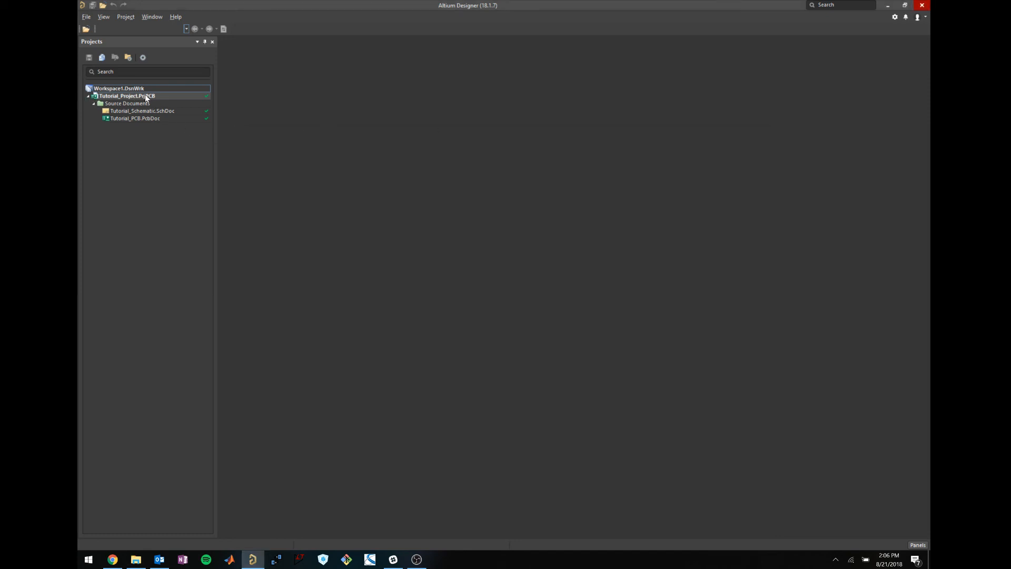
Open Tutorial_Schematic.SchDoc from the Tutorial project in the Projects panel.
left_click(139, 117)
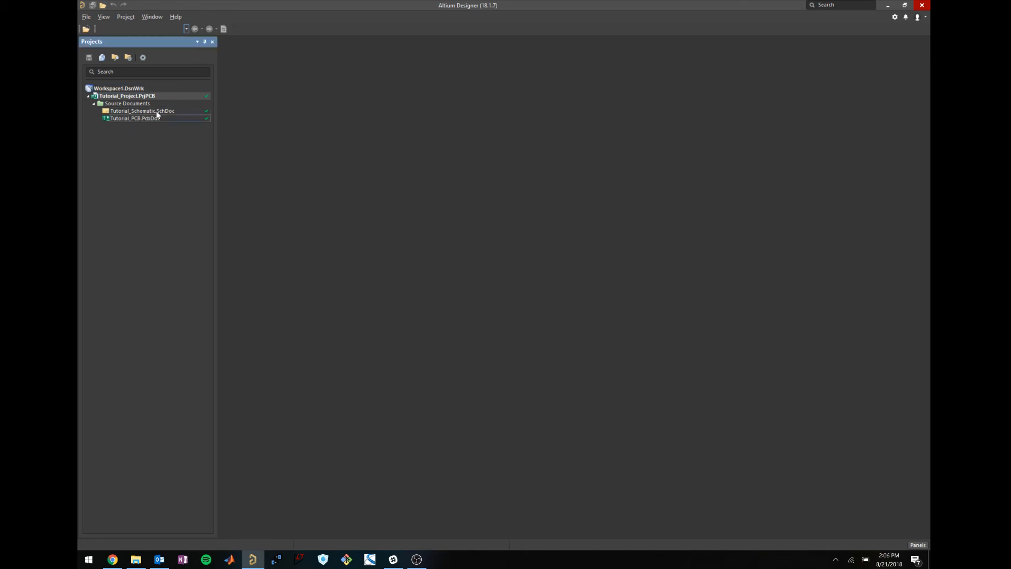
left_click(152, 112)
double_click(152, 113)
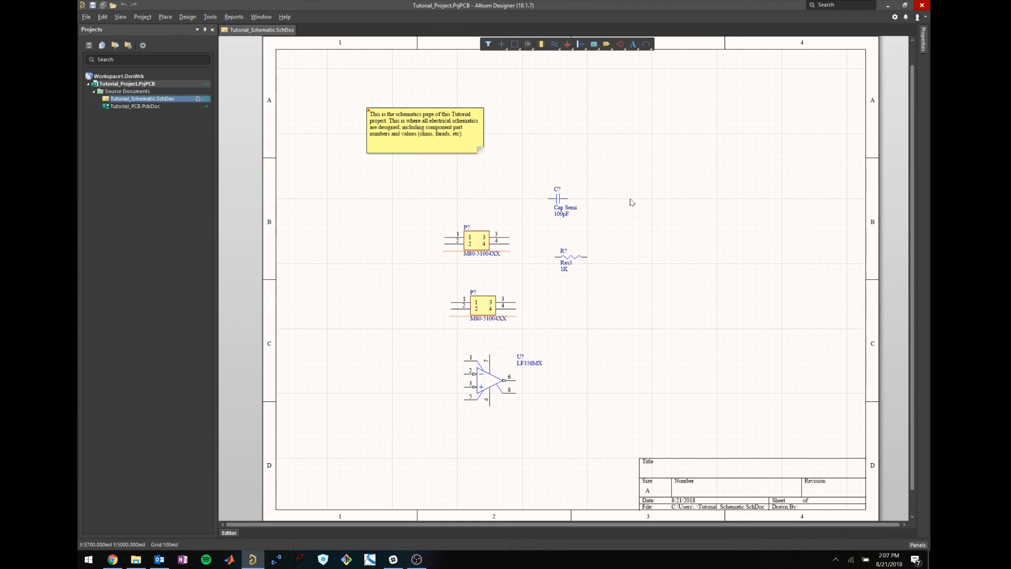
Move capacitor C? left, resistor R? beside it, and the upper connector next to the lower one.
left_click_drag(563, 202, 408, 206)
key("Delete")
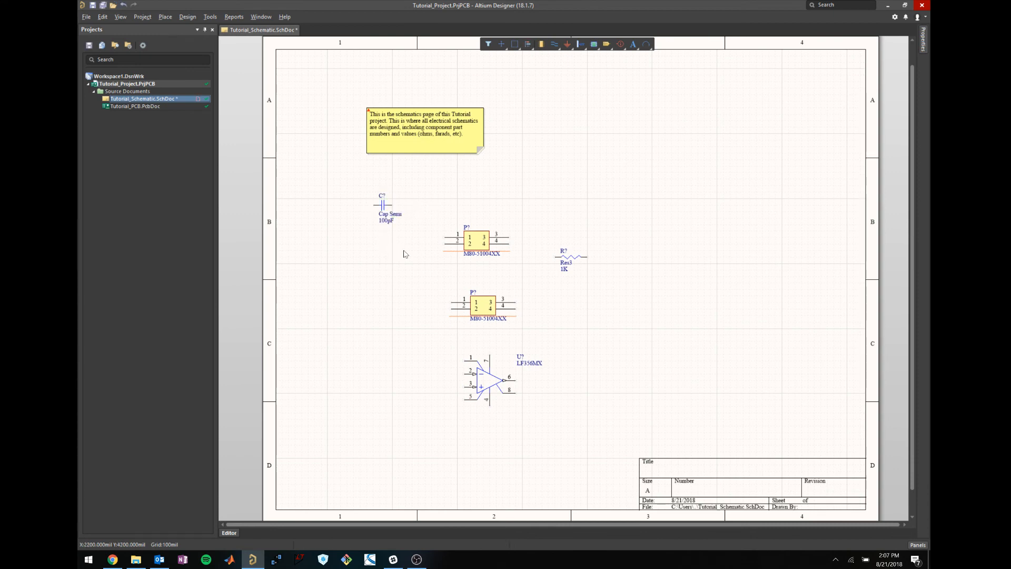
left_click(385, 207)
left_click(418, 199)
left_click(382, 207)
left_click_drag(568, 260, 495, 206)
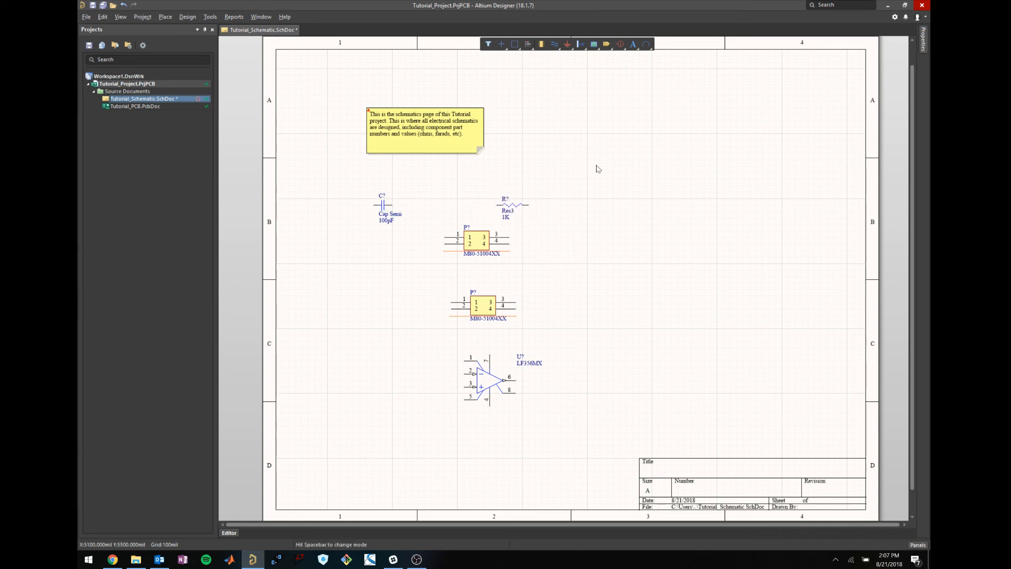
left_click_drag(473, 242, 602, 313)
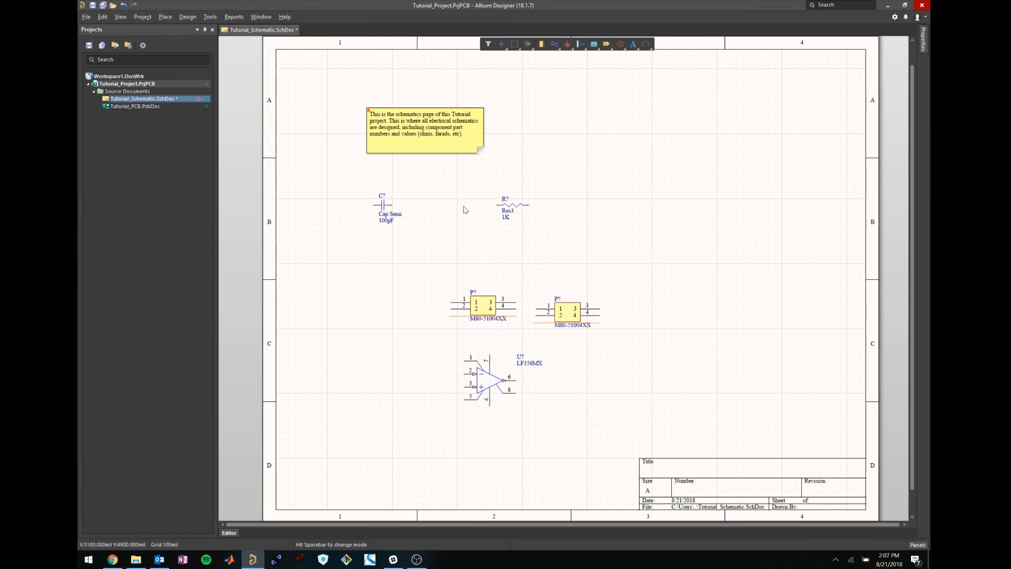
Draw a wire from capacitor C?'s pin to resistor R?'s left pin.
key("p")
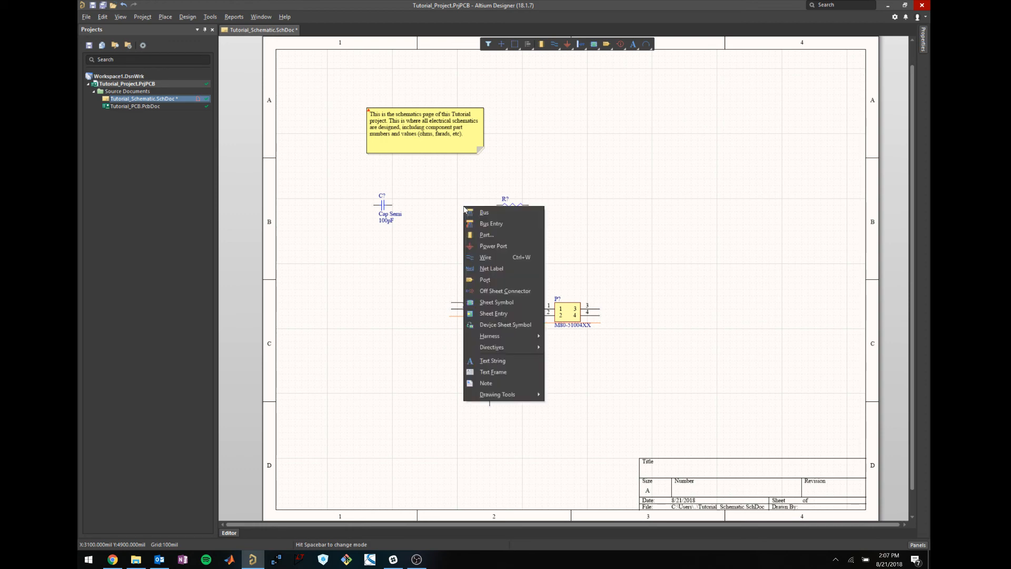
key("w")
key("Escape")
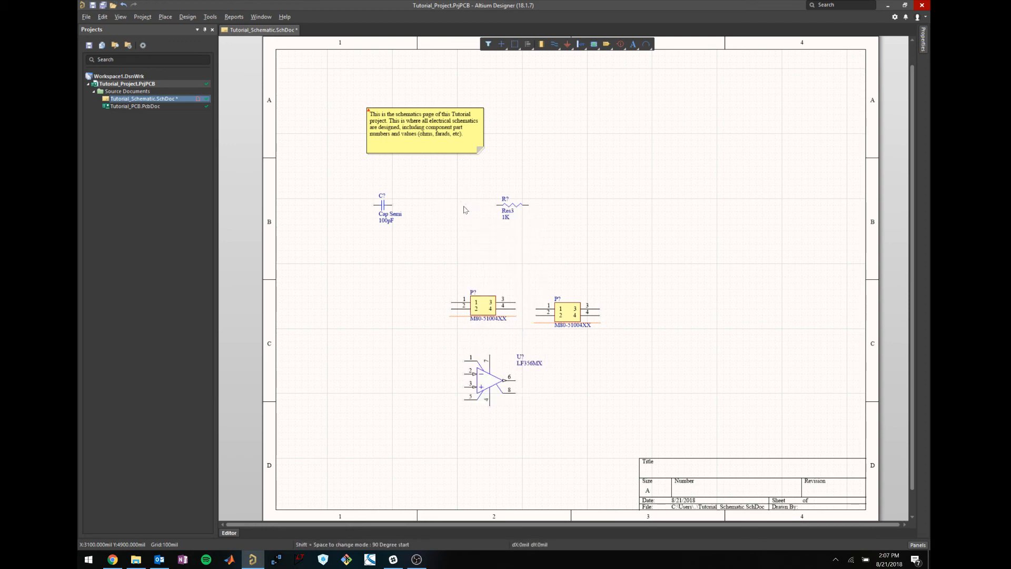
left_click(167, 17)
left_click(182, 73)
left_click(396, 206)
left_click(496, 205)
right_click(487, 235)
left_click(428, 229)
Nudge resistor R? with its wire attached, then delete the C?–R? wire.
left_click(510, 212)
mouse_move(509, 212)
left_mouse_down()
mouse_move(561, 225)
mouse_move(632, 267)
mouse_move(655, 197)
mouse_move(511, 204)
left_mouse_up()
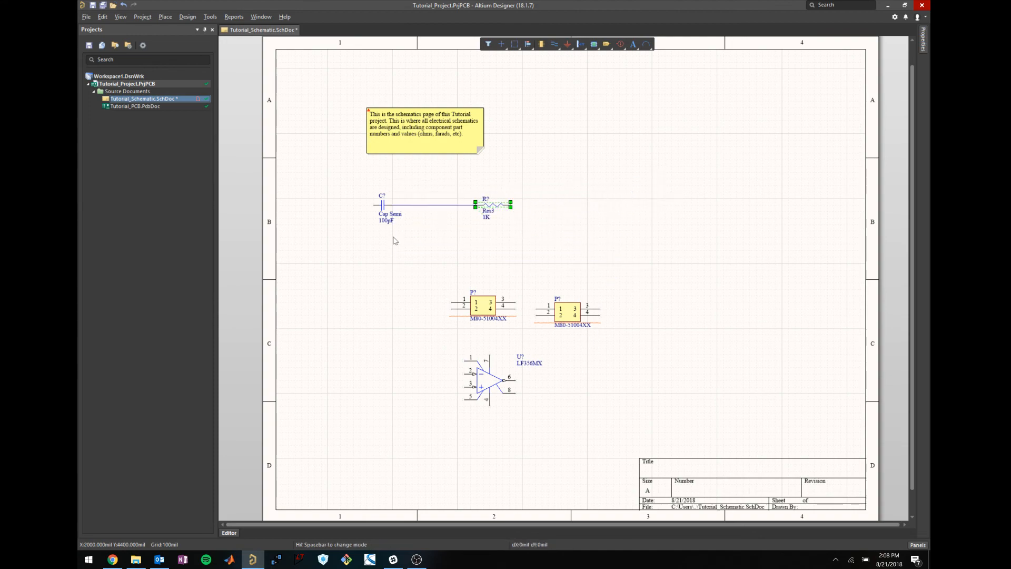
left_click(426, 235)
left_click(432, 204)
key("Delete")
left_click(167, 19)
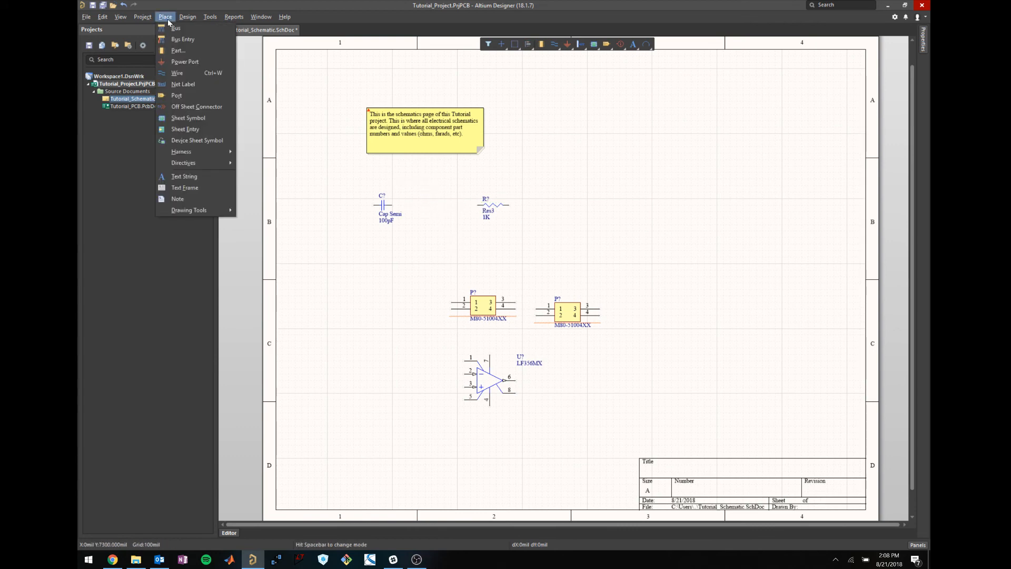
Place a port beside capacitor C? and rename it to Signal 1.
left_click(195, 96)
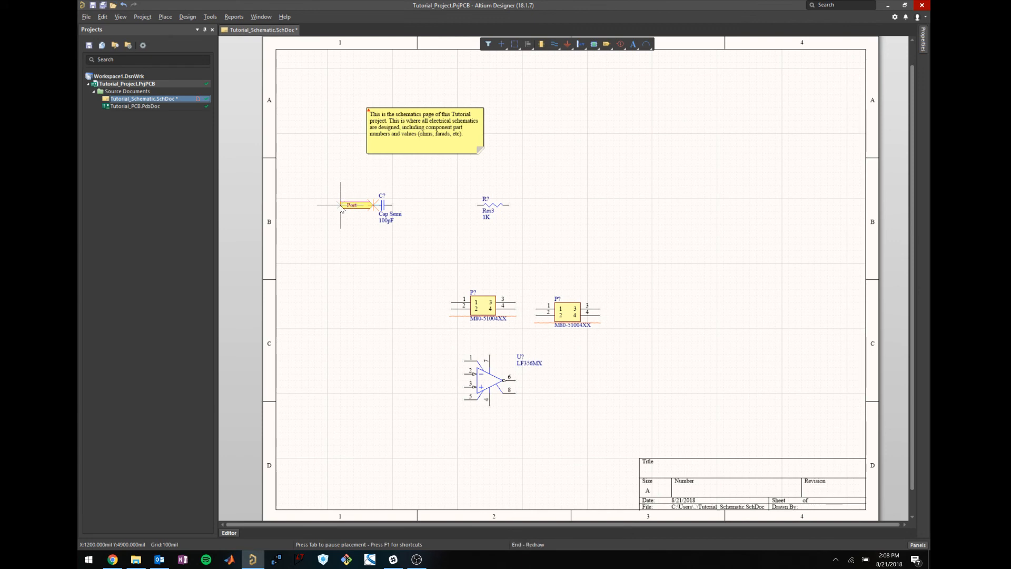
left_click(341, 204)
left_click(374, 207)
key("Tab")
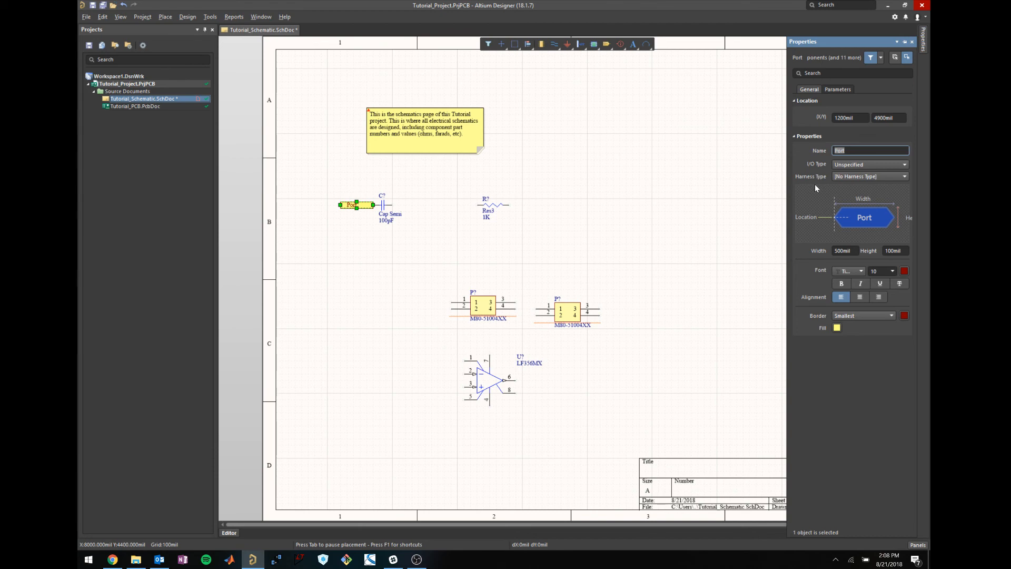
type("Power")
left_click(636, 221)
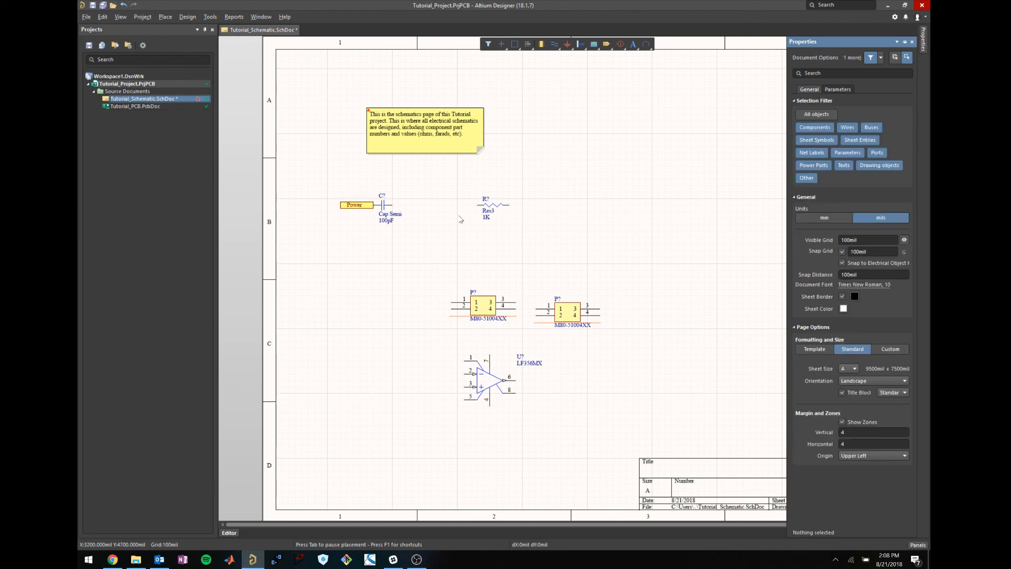
double_click(360, 207)
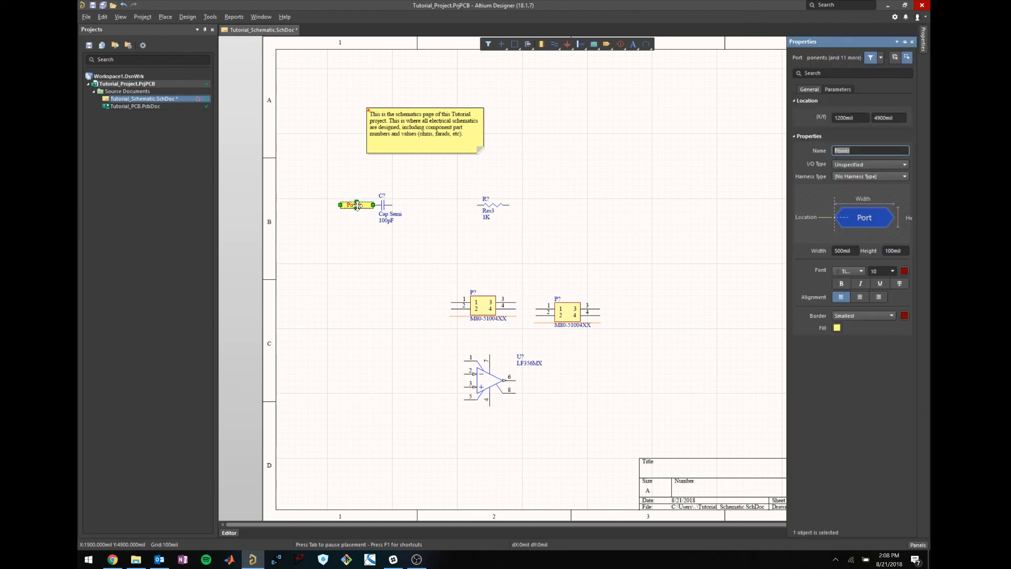
type("Siug")
key("Return")
left_click(690, 219)
Delete the port's old wire and move the Signal 1 port above the capacitor.
left_click(355, 207)
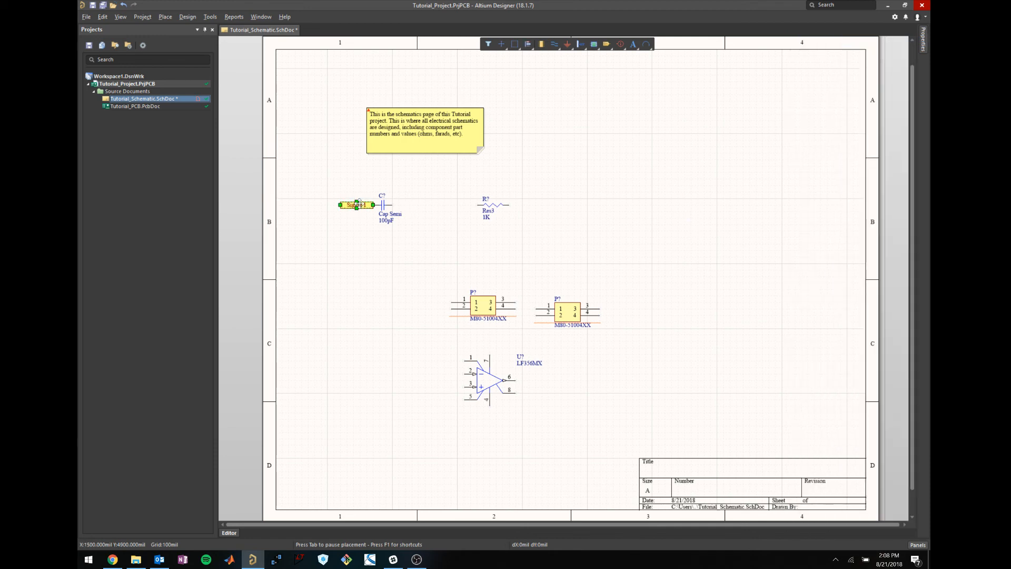
left_click_drag(358, 204, 346, 233)
left_click(372, 231)
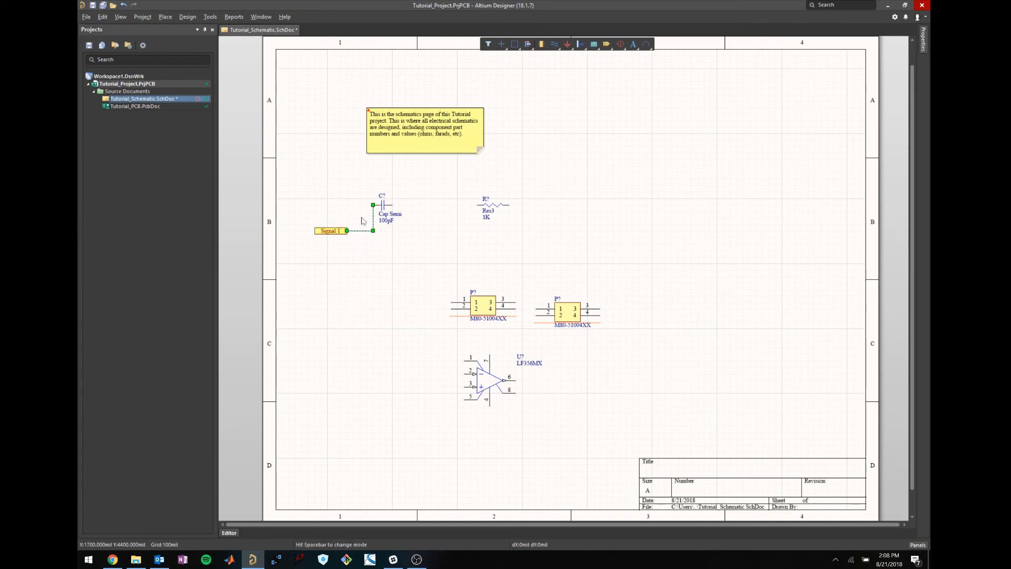
key("Delete")
left_click_drag(337, 237, 415, 182)
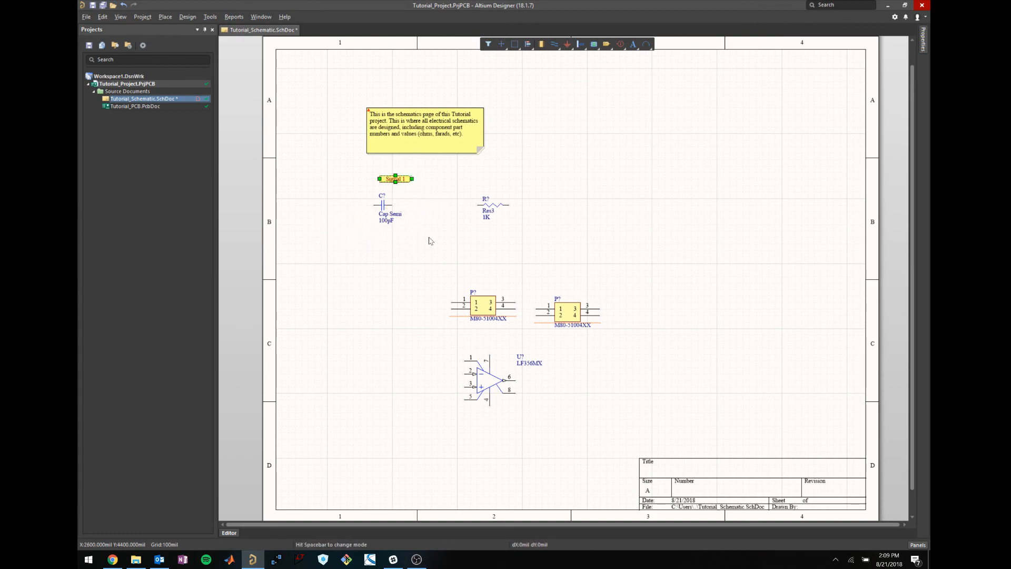
left_click(429, 233)
Wire the Signal 1 port to the capacitor's right pin.
key("ctrl+w")
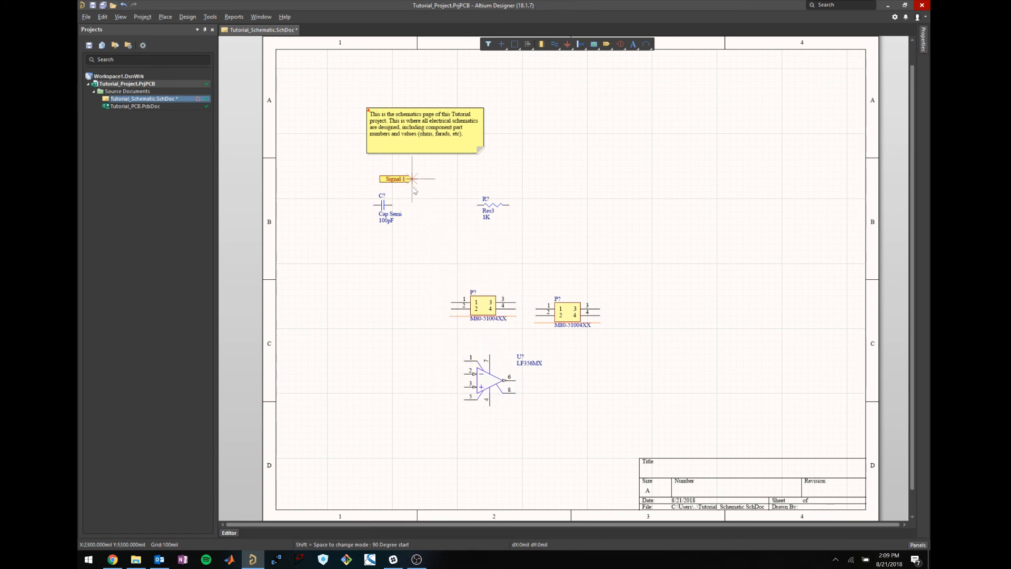
left_click(394, 209)
left_click(412, 179)
left_click(166, 17)
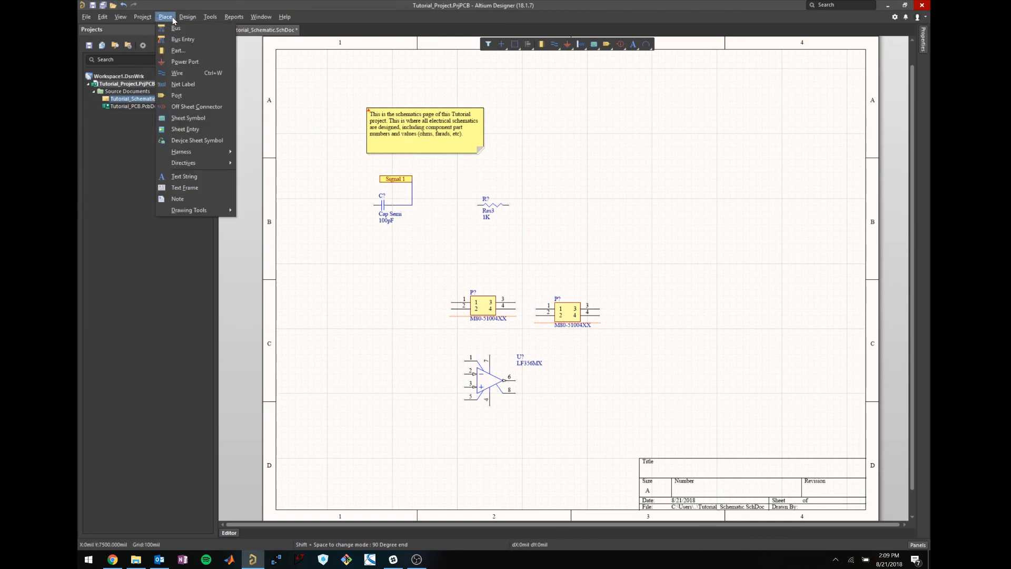
Place a new port level with resistor R? and wire it to the resistor's left pin.
left_click(178, 95)
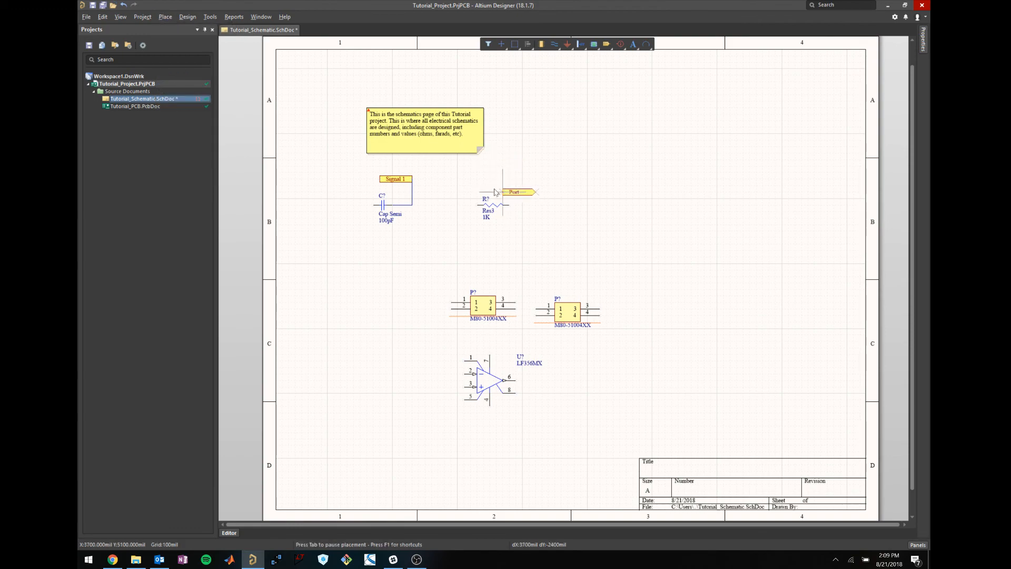
left_click(437, 179)
left_click(471, 182)
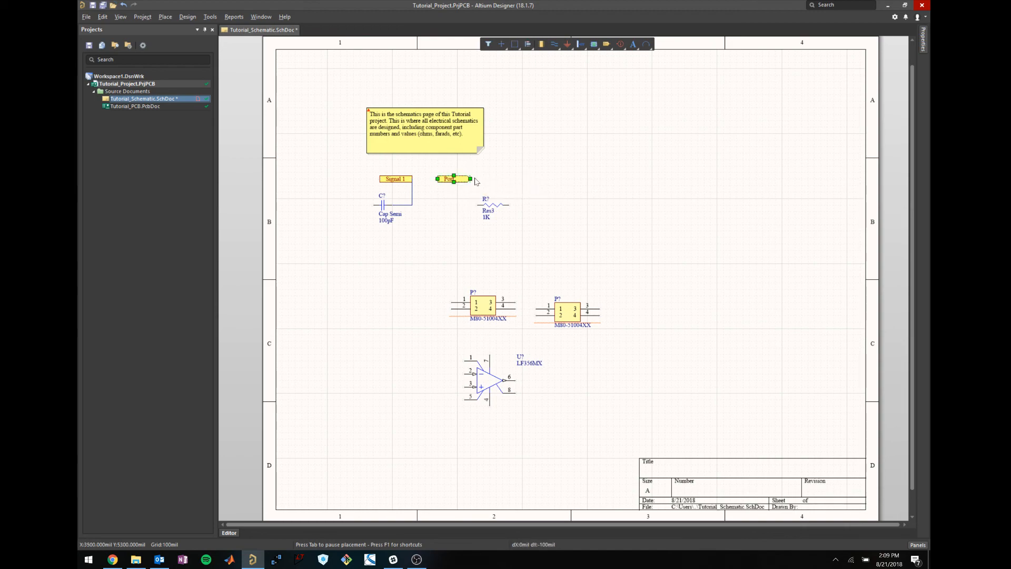
left_click_drag(462, 176, 470, 205)
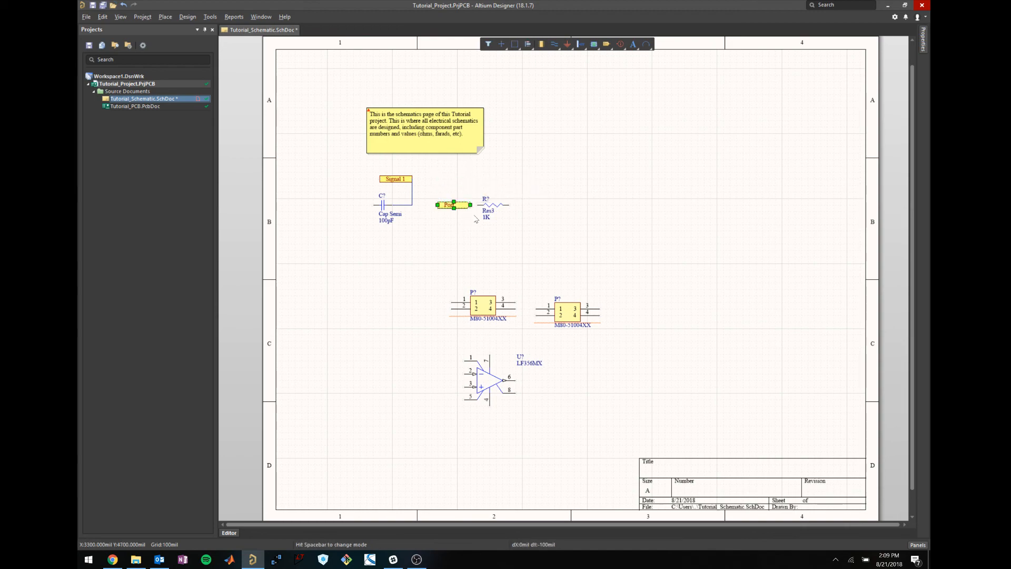
left_click(474, 216)
key("ctrl+w")
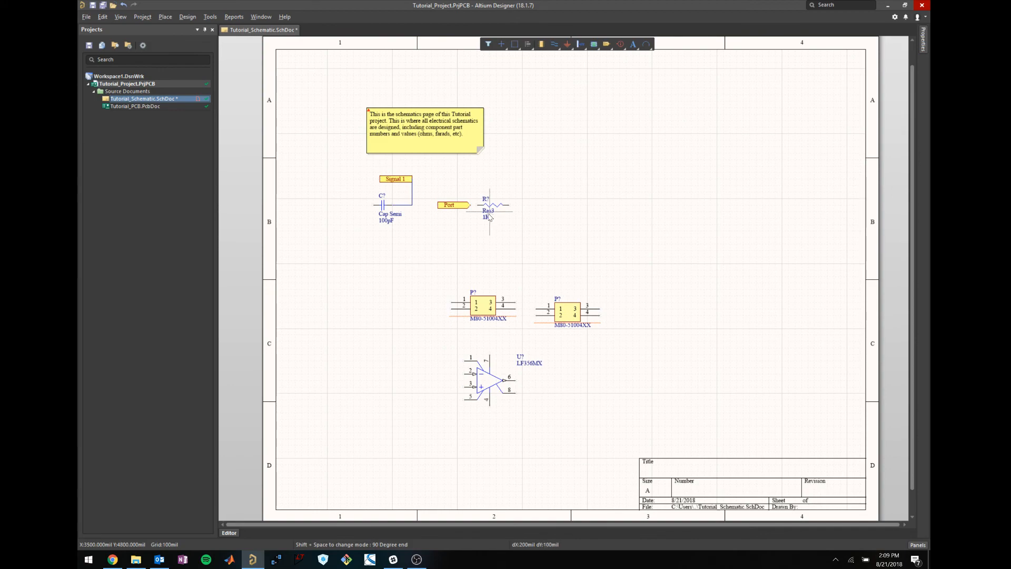
left_click(477, 205)
left_click(471, 205)
right_click(599, 161)
Rename the resistor-side port to Signal 1.
double_click(451, 206)
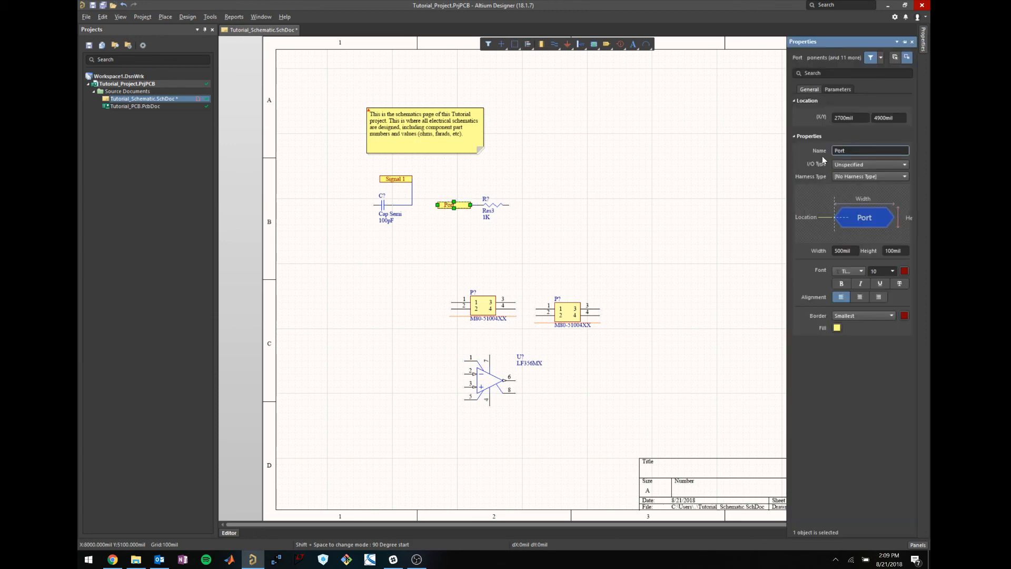
double_click(840, 150)
type("Signal 1")
key("Return")
left_click(658, 168)
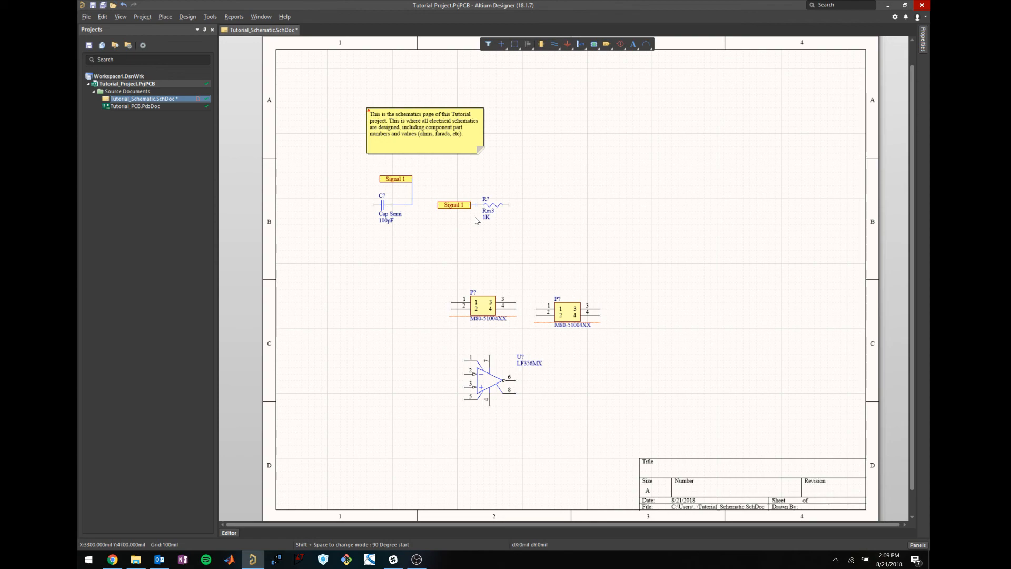
Delete both Signal 1 ports and wires, then undo to restore them.
left_click_drag(474, 215, 459, 195)
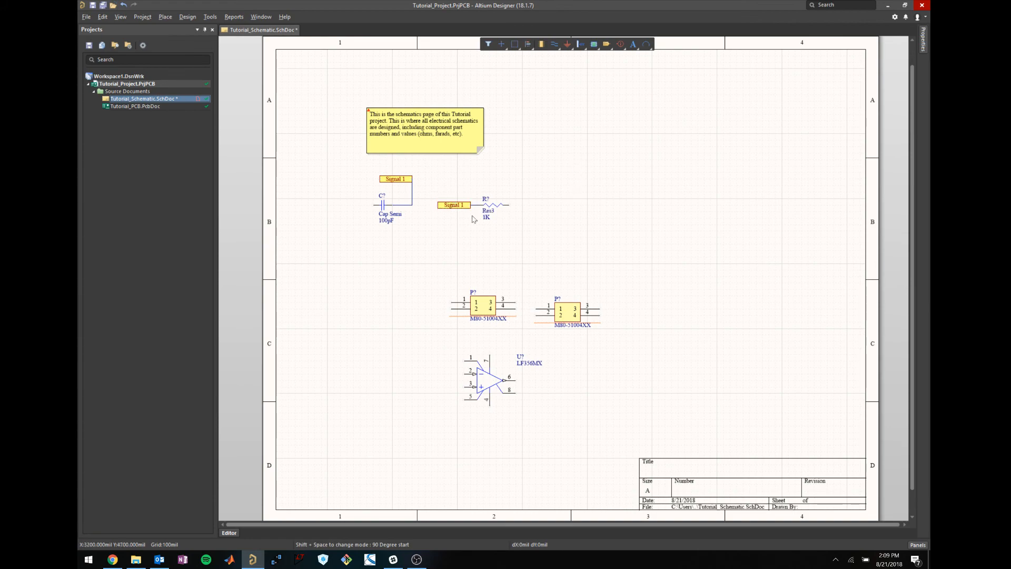
left_click_drag(470, 214, 451, 190)
key("Delete")
left_click(400, 176)
key("Delete")
key("ctrl+z")
key("ctrl+z")
left_click(449, 245)
left_click_drag(476, 227, 435, 190)
left_click(676, 201)
left_click_drag(429, 186, 479, 232)
left_click(602, 197)
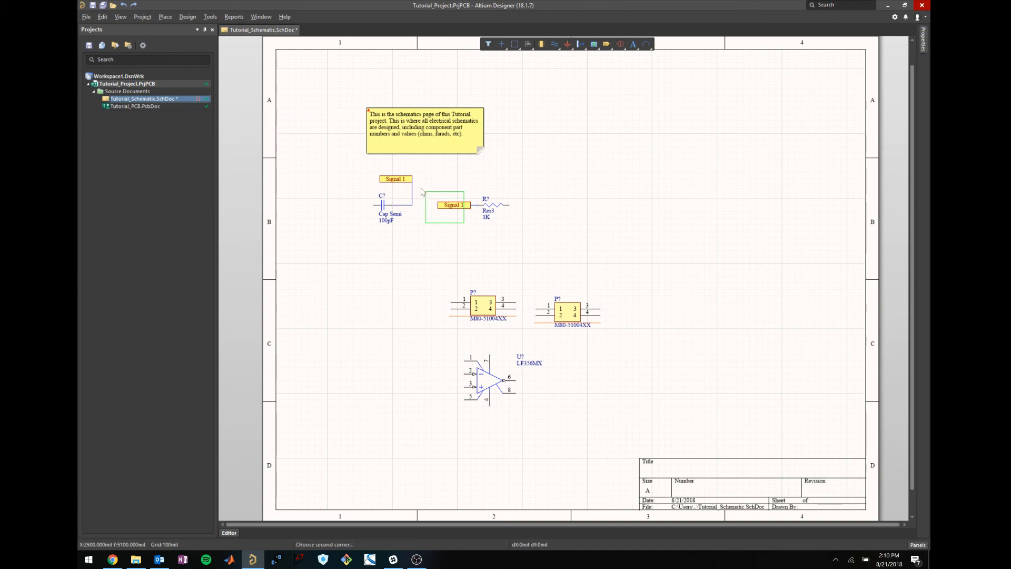
Delete the Signal 1 net and move the capacitor and resistor down into row D.
left_click(443, 204, "alt")
key("Delete")
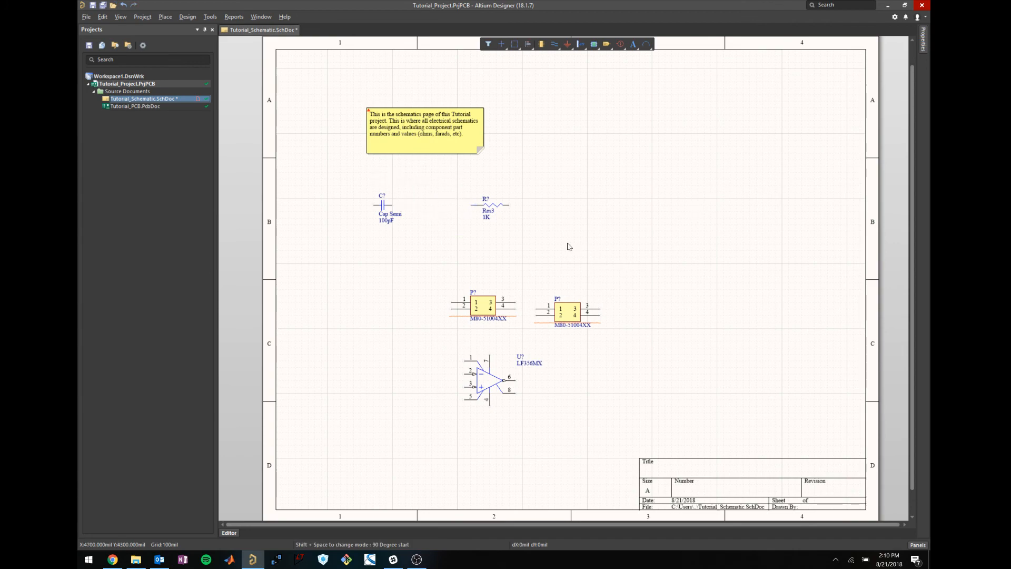
left_click_drag(569, 243, 343, 190)
left_click(495, 207)
left_click_drag(493, 207, 409, 473)
left_click_drag(620, 418, 430, 262)
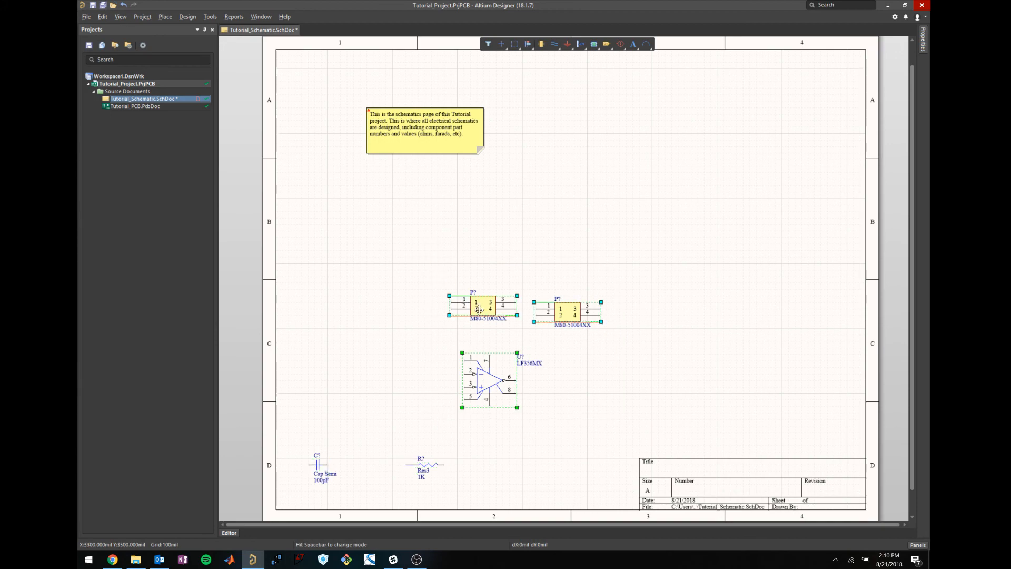
Move both M80-51004XX connectors and the LF356MX op-amp into row C above them.
left_click_drag(533, 312, 371, 358)
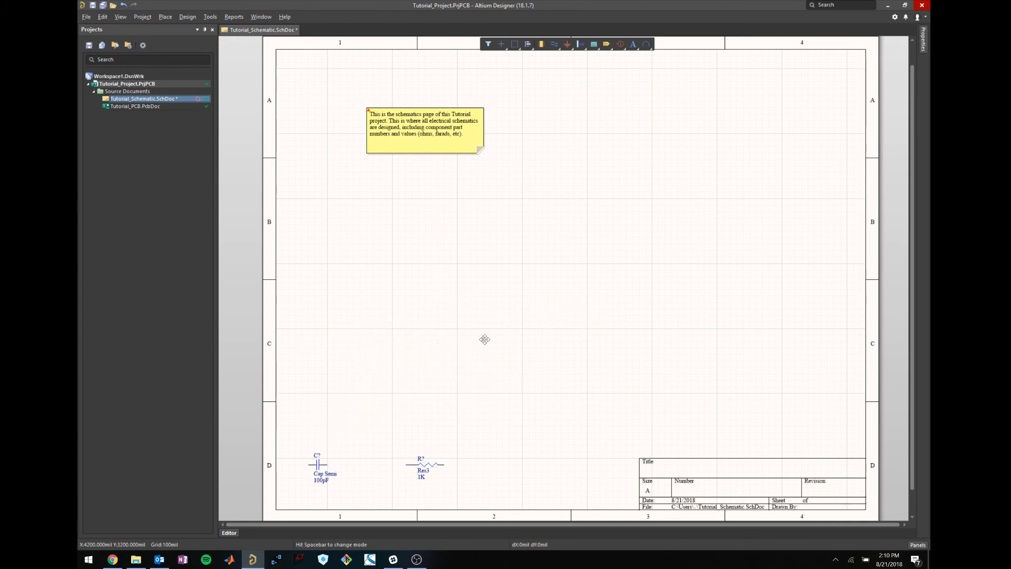
left_click(596, 330)
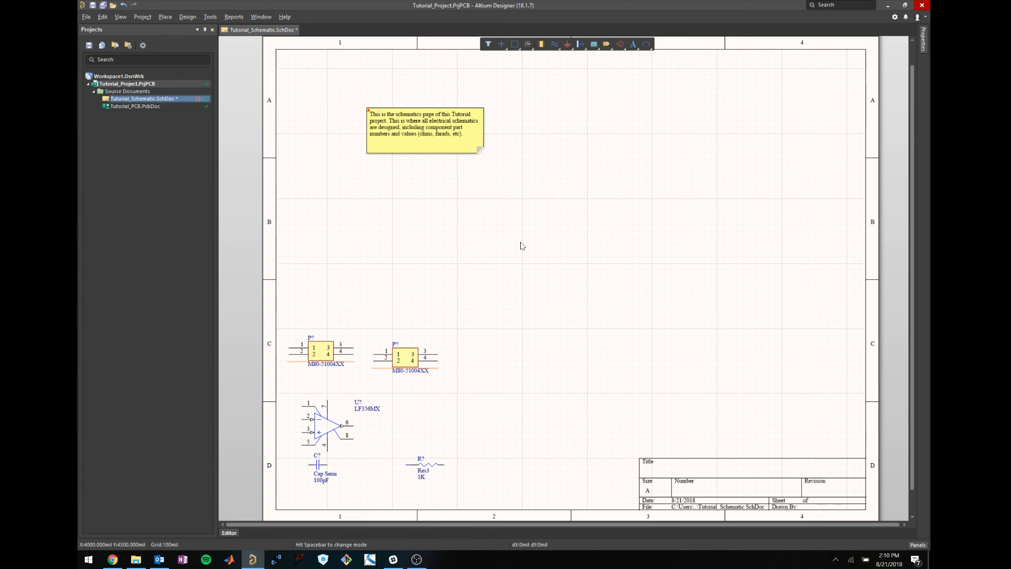
left_click_drag(583, 252, 530, 213)
left_click(401, 356)
left_click(561, 267)
left_click(918, 545)
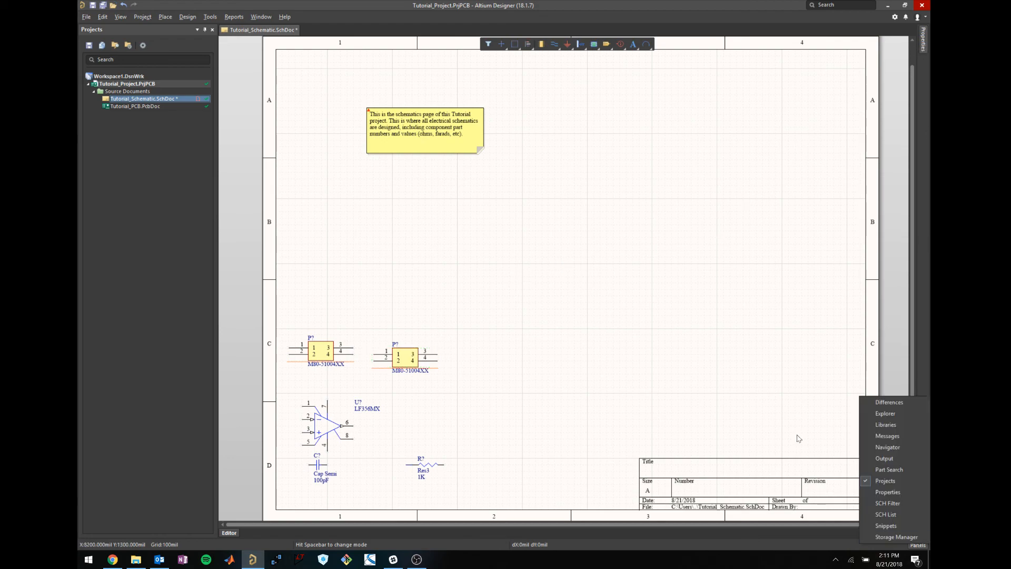
Open the Libraries panel and load HarwinConnectors.SchLib, previewing the M80 connectors.
left_click(885, 425)
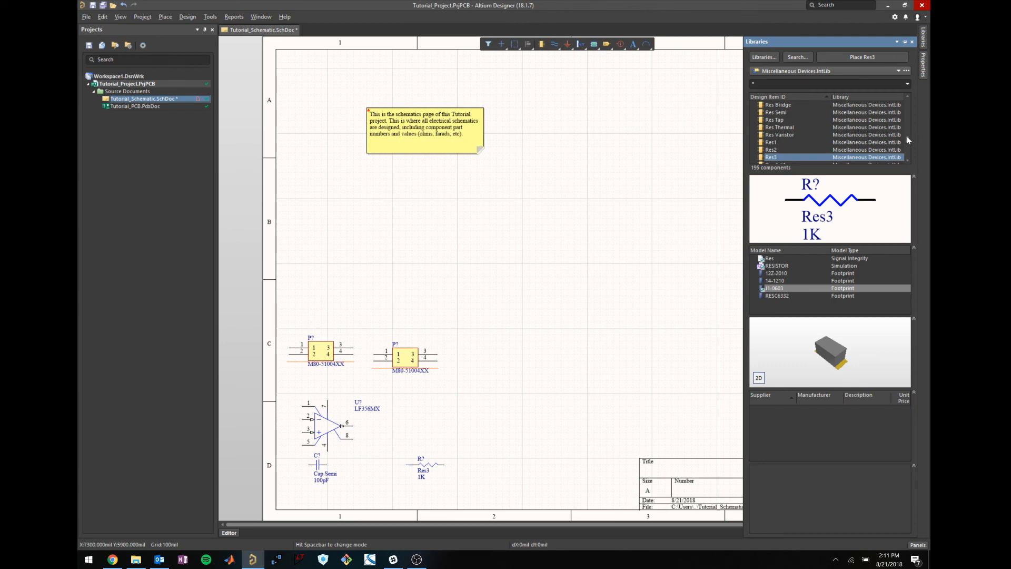
left_click(804, 71)
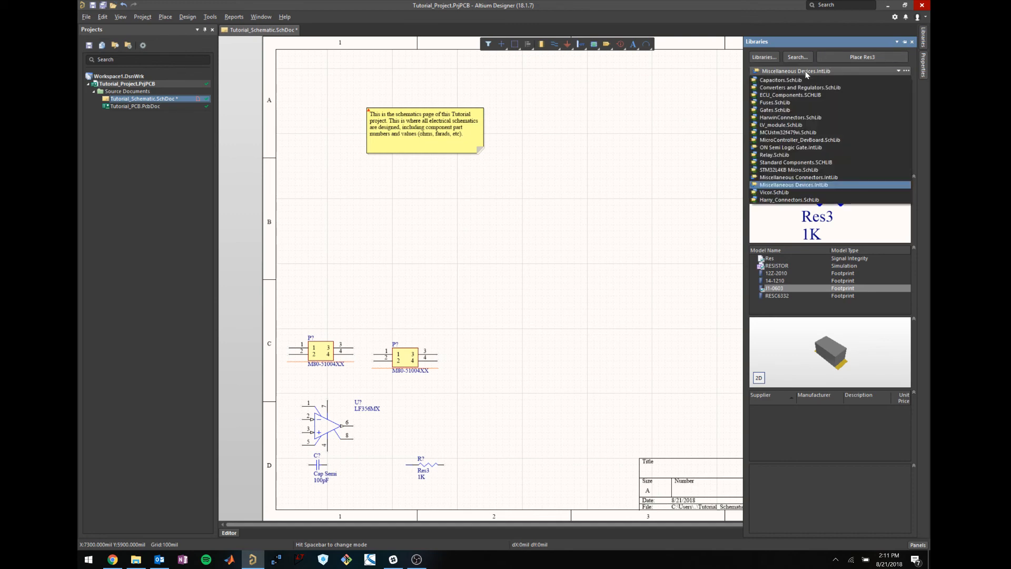
left_click(801, 117)
left_click(795, 112)
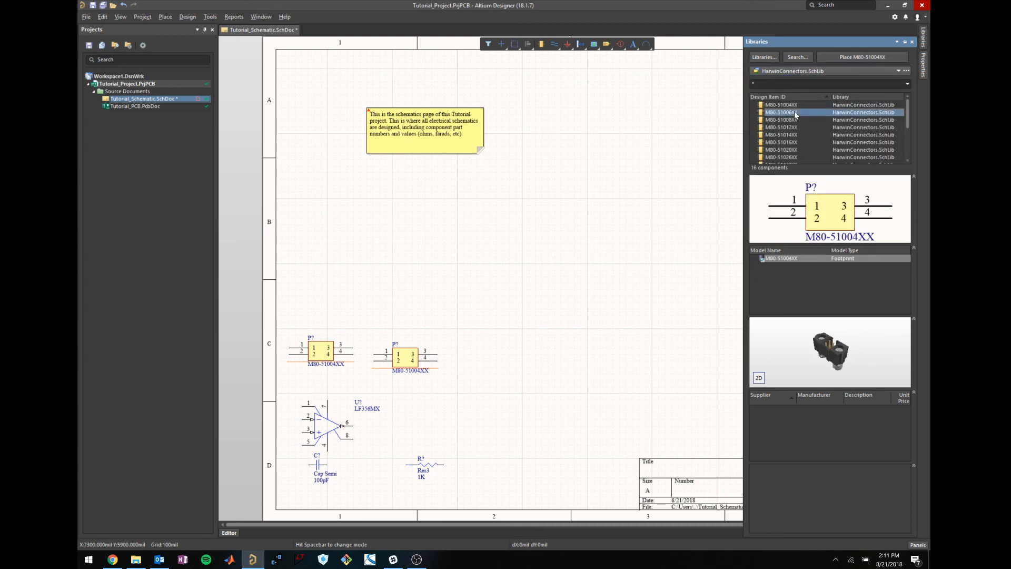
left_click(795, 107)
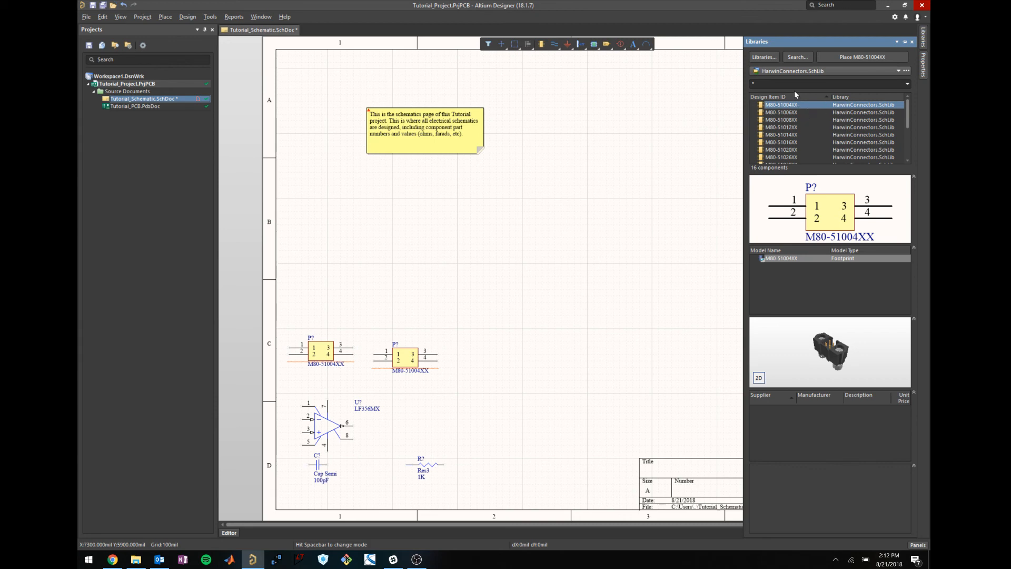
Switch briefly to LV_module.SchLib and back to HarwinConnectors.SchLib.
left_click(790, 71)
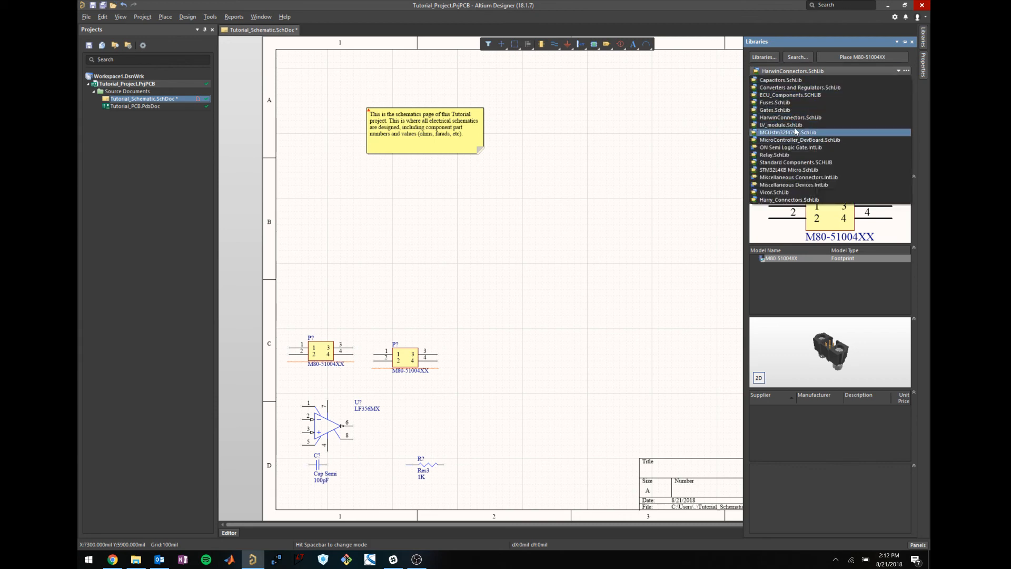
left_click(792, 125)
left_click(790, 72)
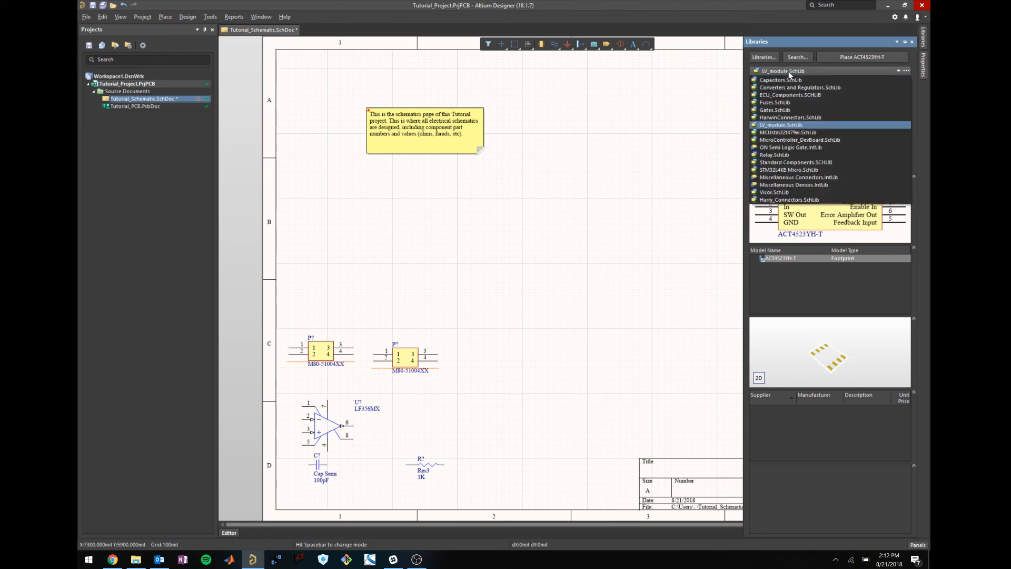
left_click(794, 117)
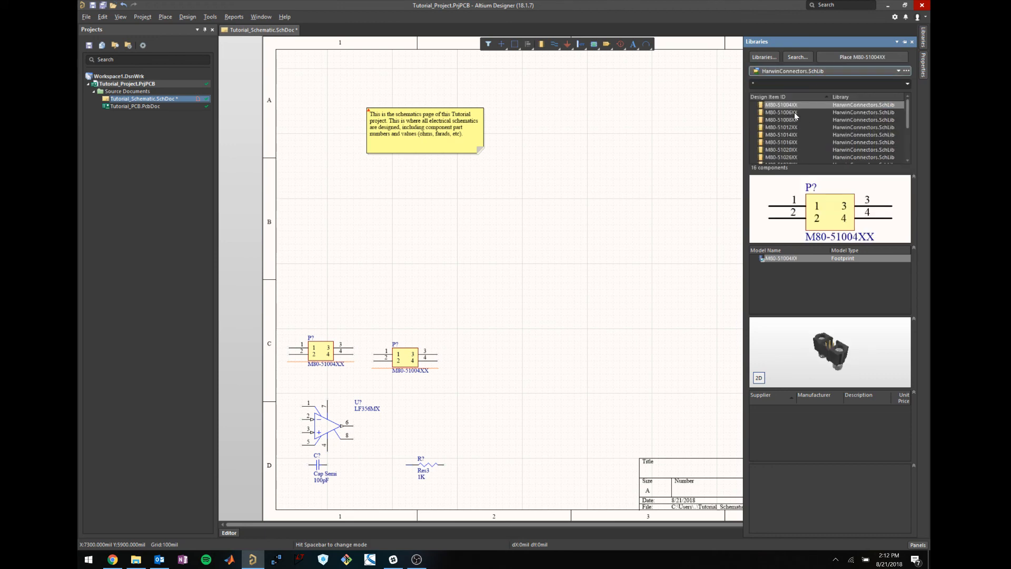
left_click(794, 113)
left_click(791, 105)
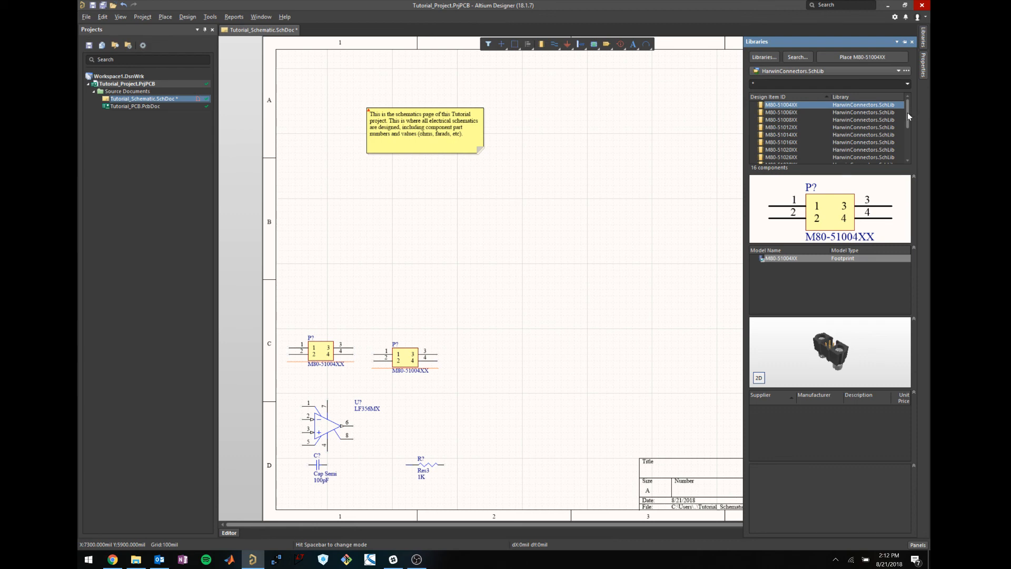
Compare M80-51004XX, M80-51006XX and M80-51008XX, settling on the six-pin M80-51006XX.
left_click(771, 113)
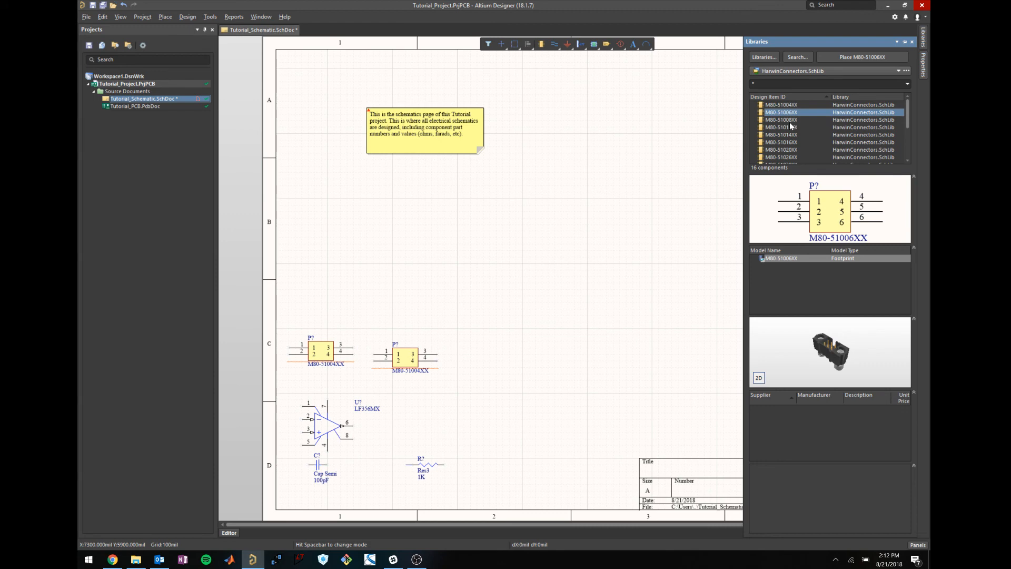
left_click(790, 120)
left_click(790, 112)
left_click(794, 105)
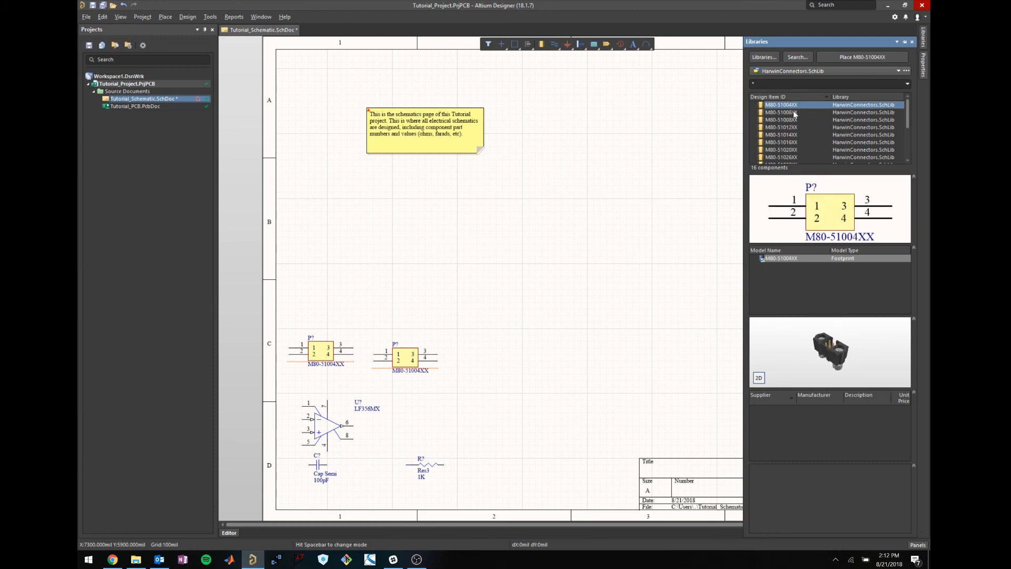
left_click(795, 113)
left_click(790, 120)
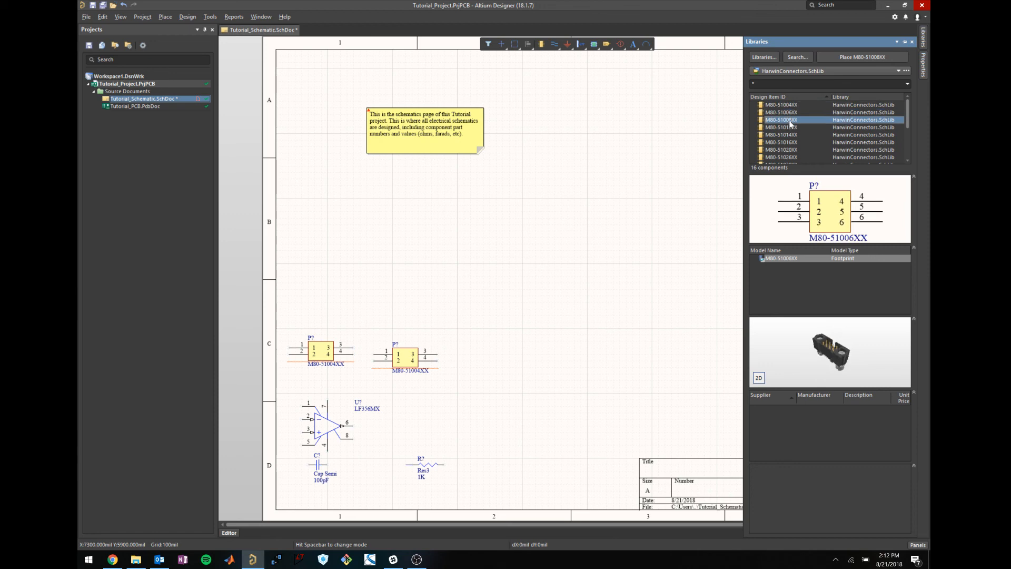
left_click(791, 113)
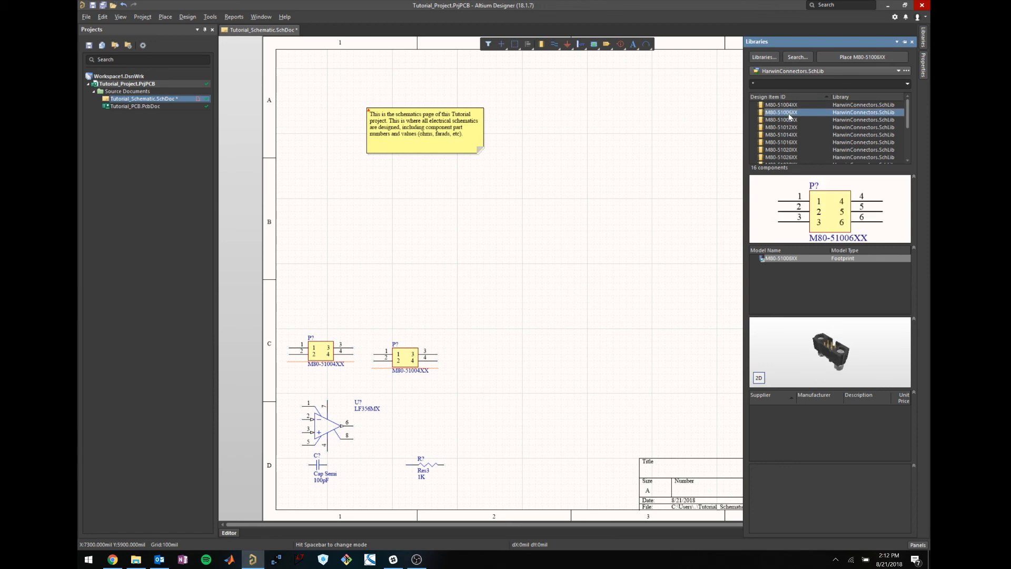
Drop two rotated M80-51006XX connectors in row B, one left and one right.
double_click(790, 115)
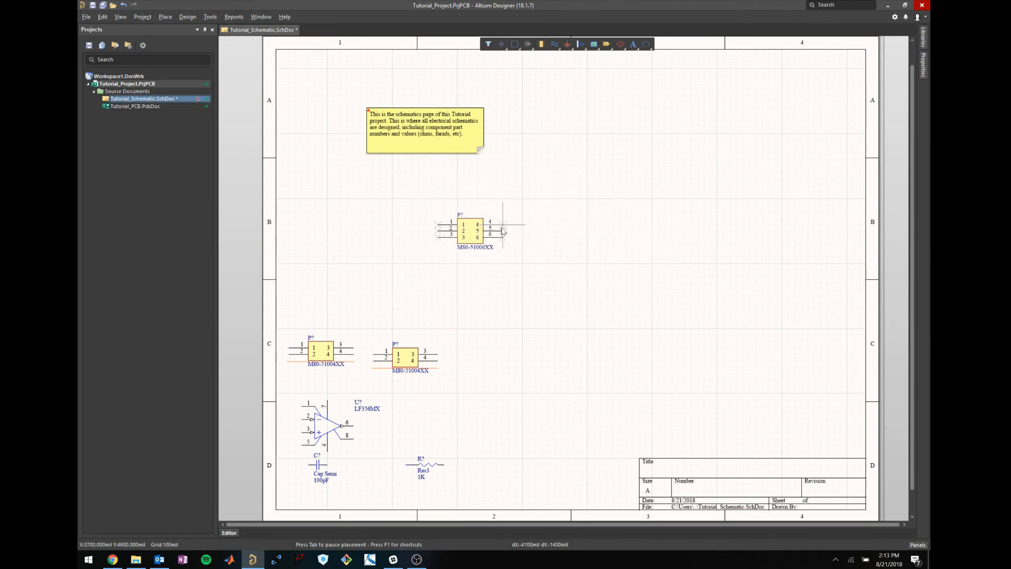
key("space")
key("space")
key("space")
key("space")
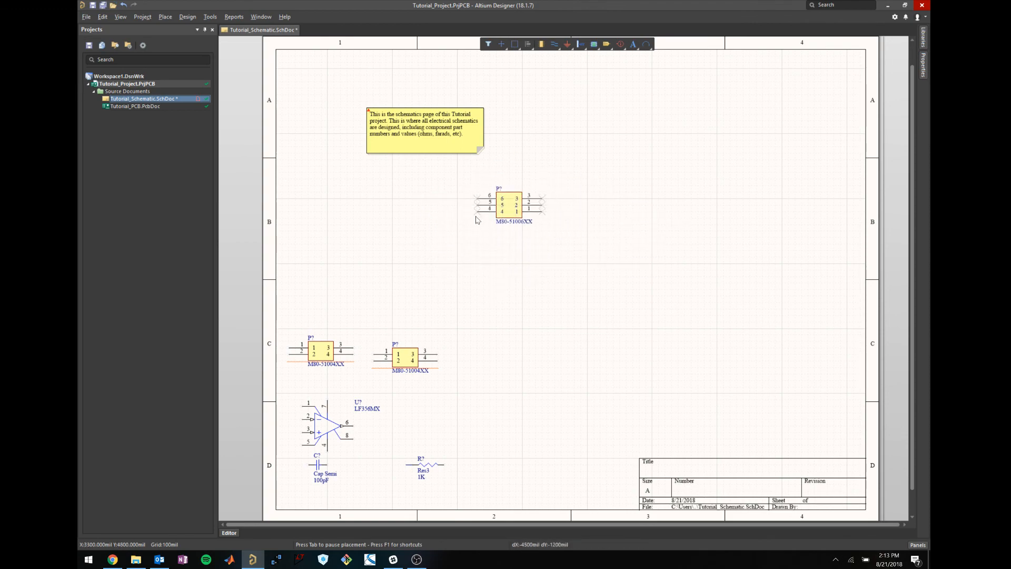
key("space")
key("space")
key("space")
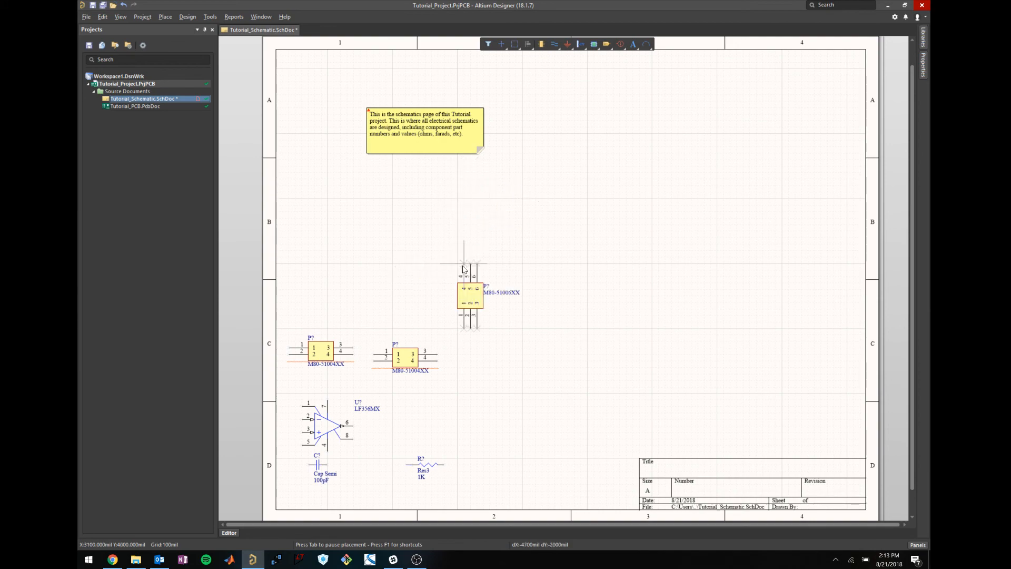
key("space")
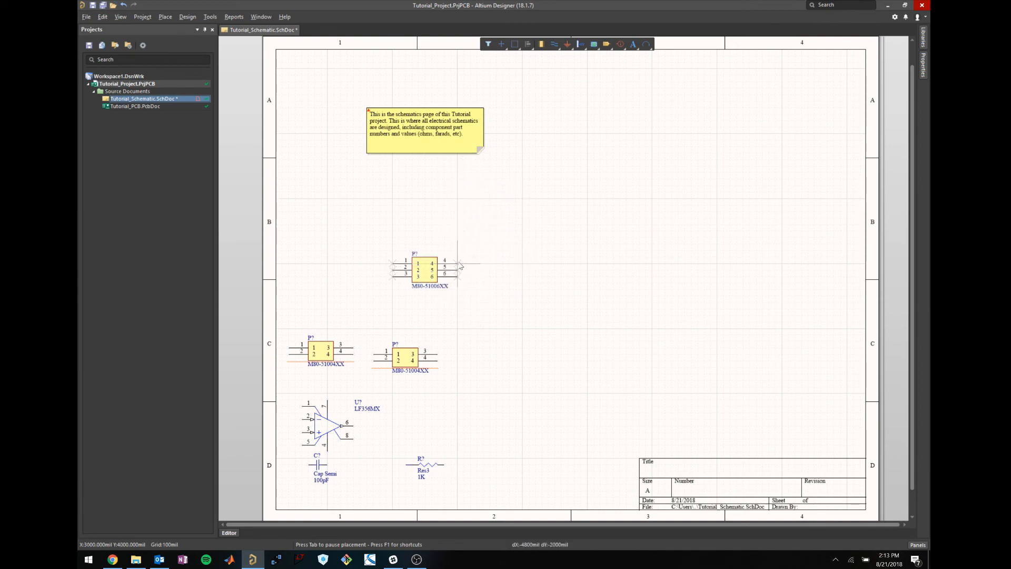
left_click(466, 210)
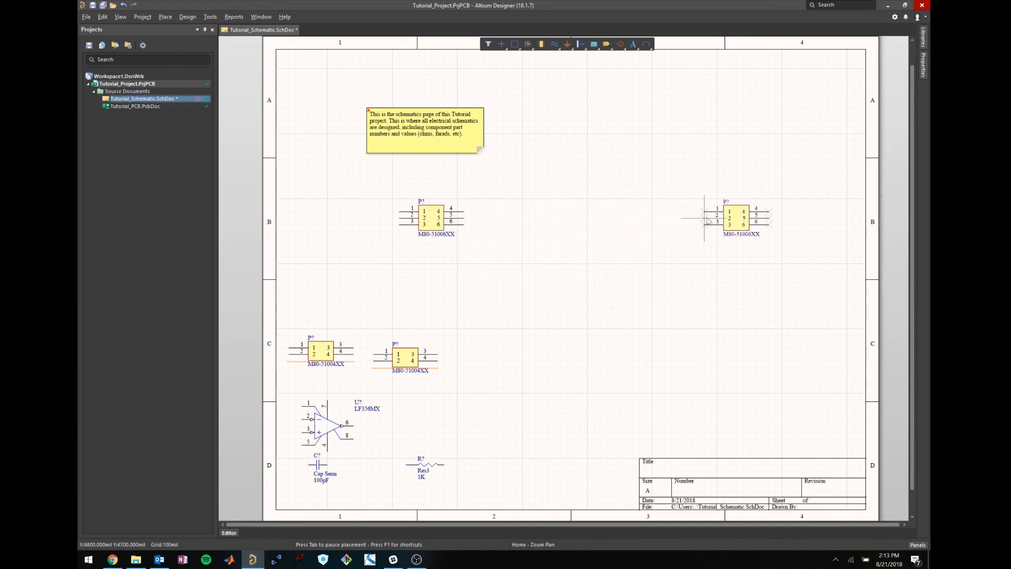
left_click(707, 220)
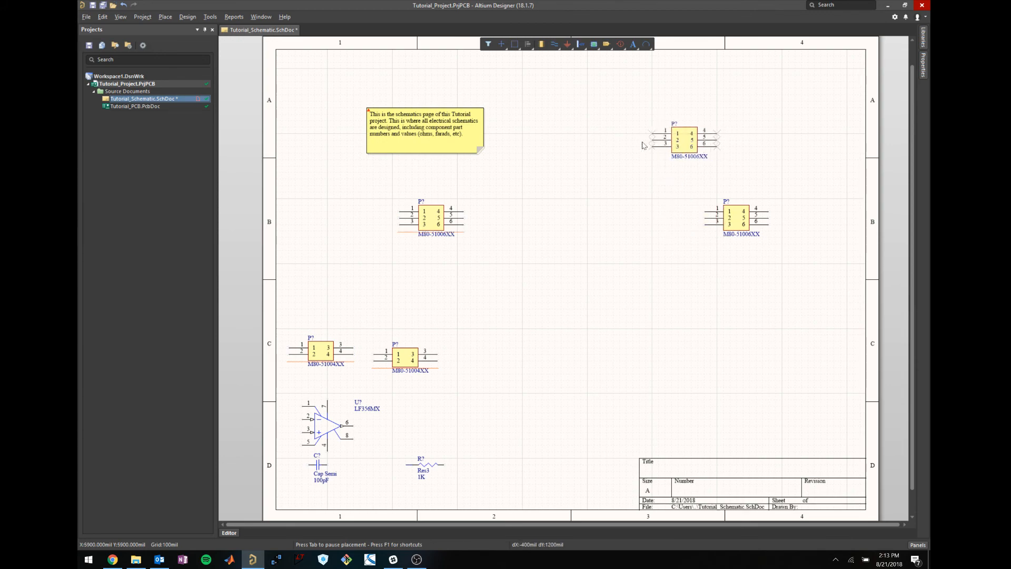
key("Escape")
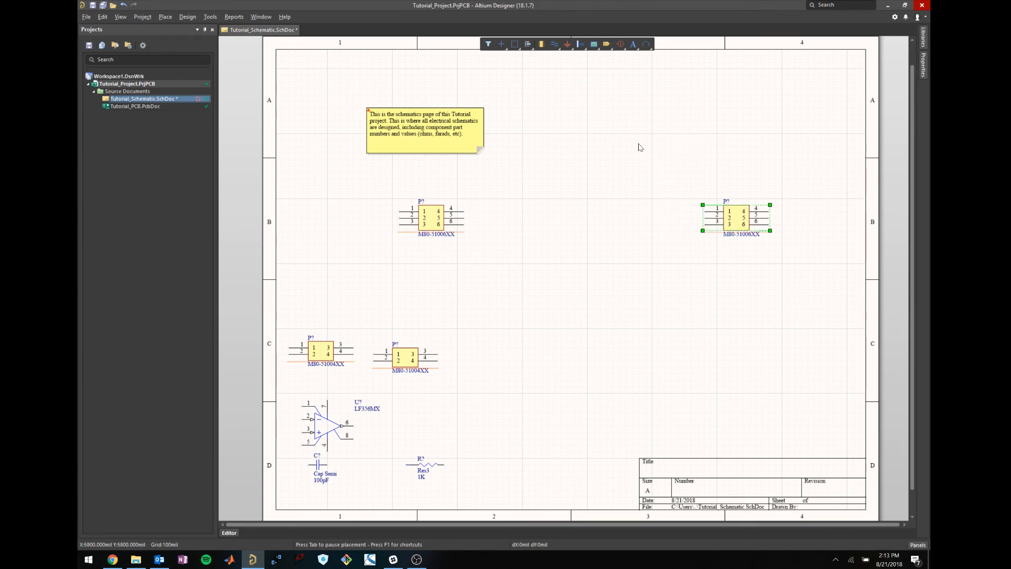
left_click(626, 135)
left_click(449, 384)
Delete the two M80-51004XX connectors and move both M80-51006XX connectors level mid-sheet.
left_click(306, 333)
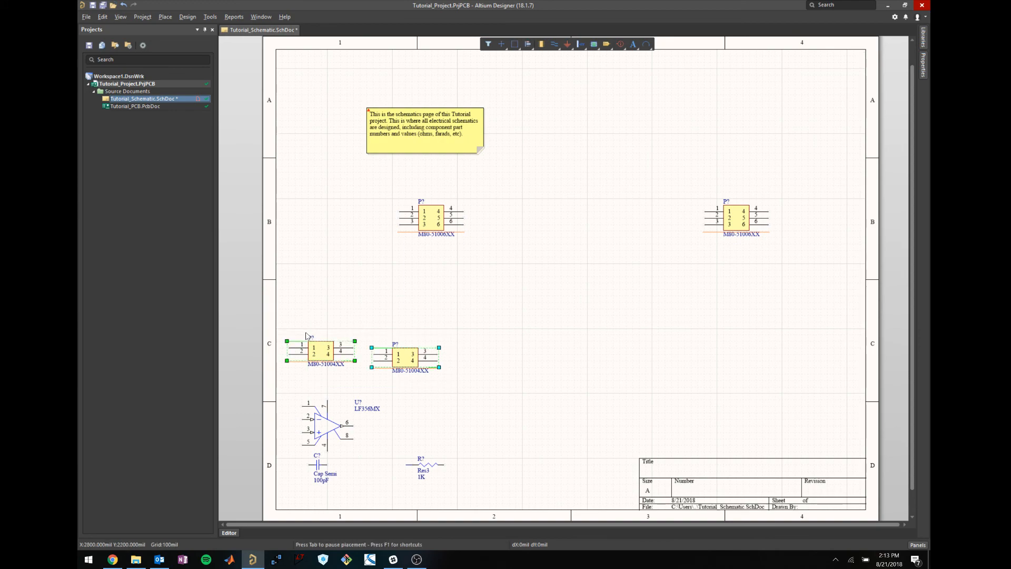
key("Delete")
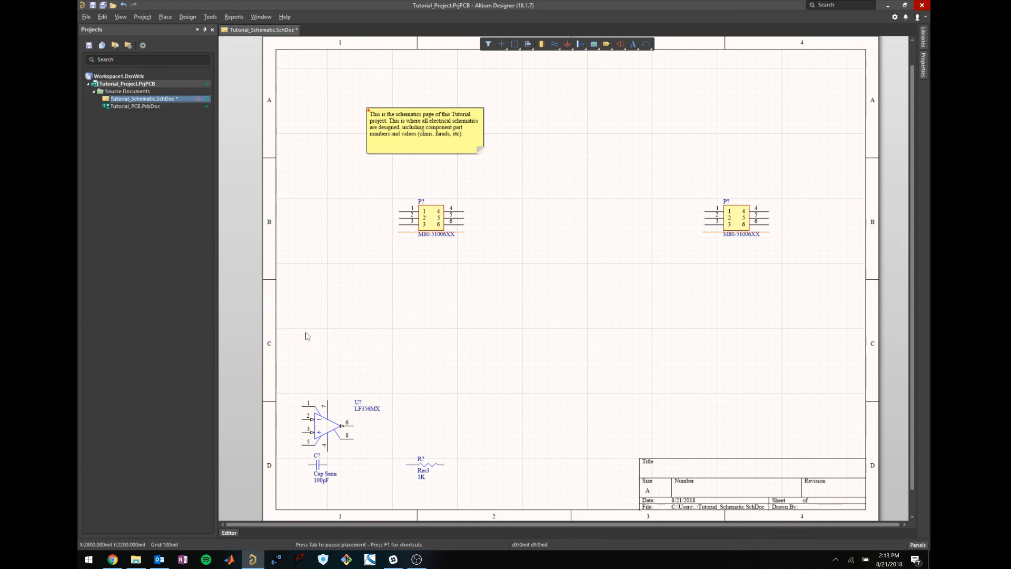
left_click(433, 217)
left_click_drag(433, 217, 446, 243)
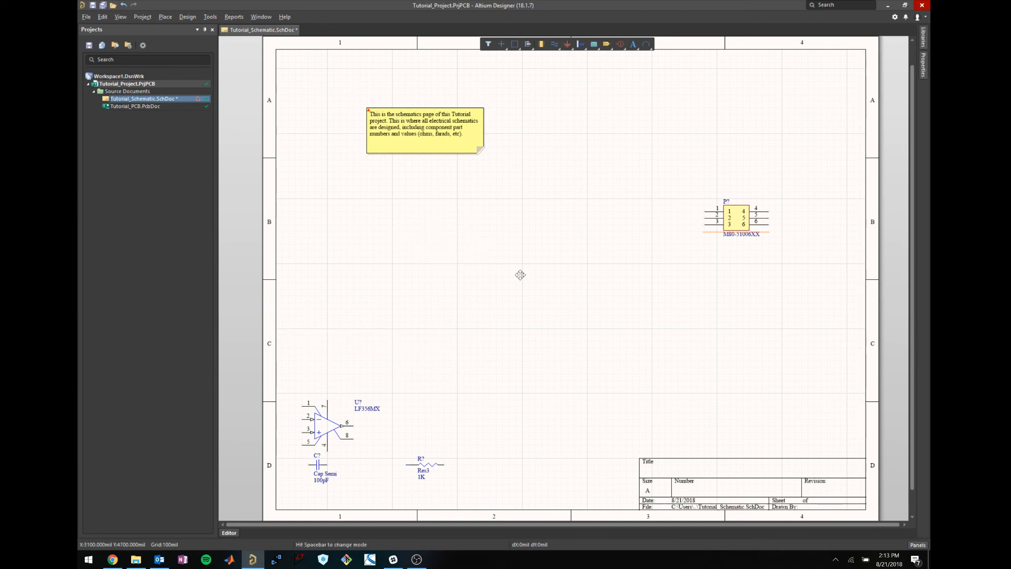
left_click_drag(736, 215, 605, 241)
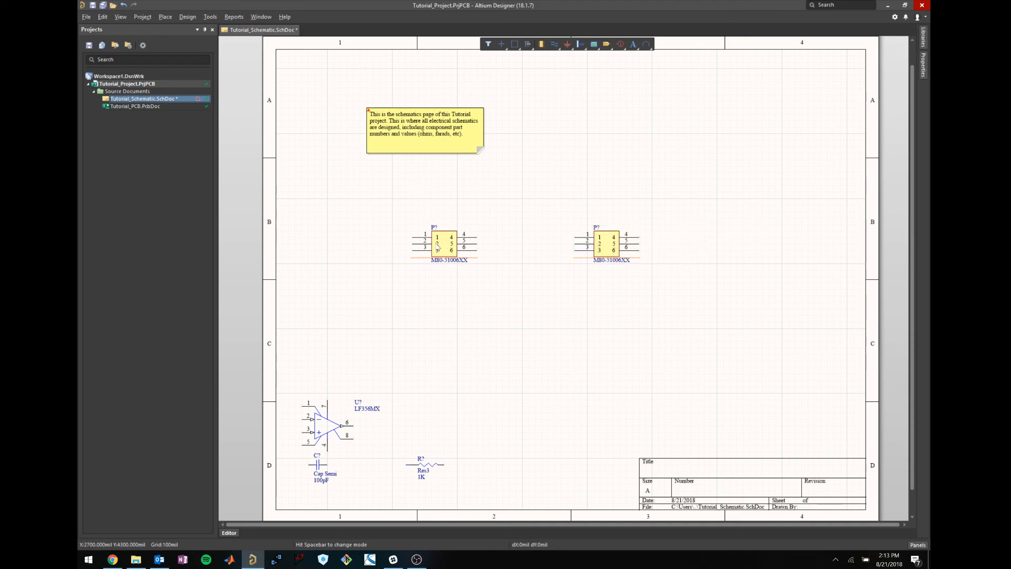
Select and deselect the left M80-51006XX connector to check its position.
left_click(433, 228)
left_click(503, 222)
left_click(448, 251)
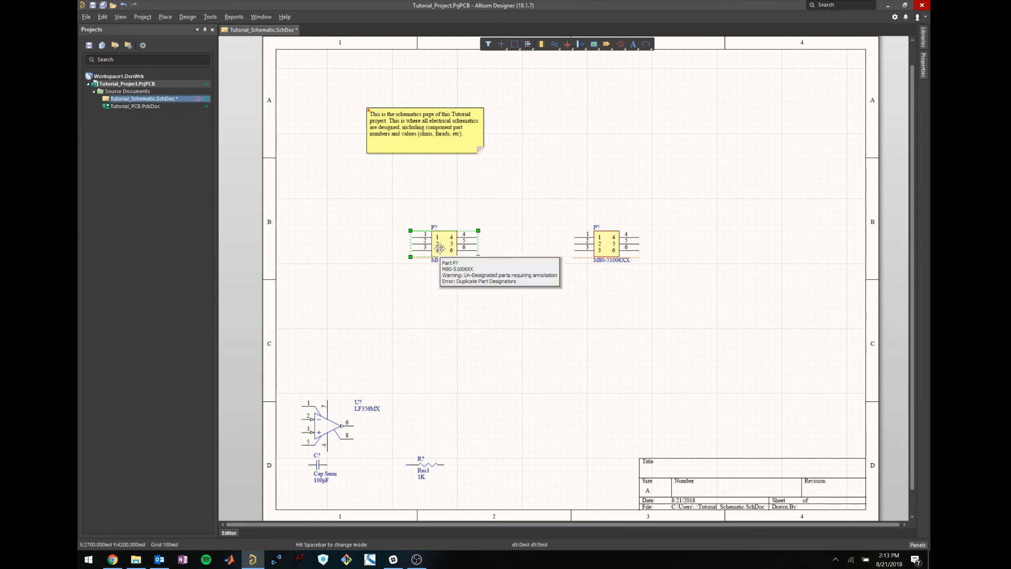
left_click(447, 299)
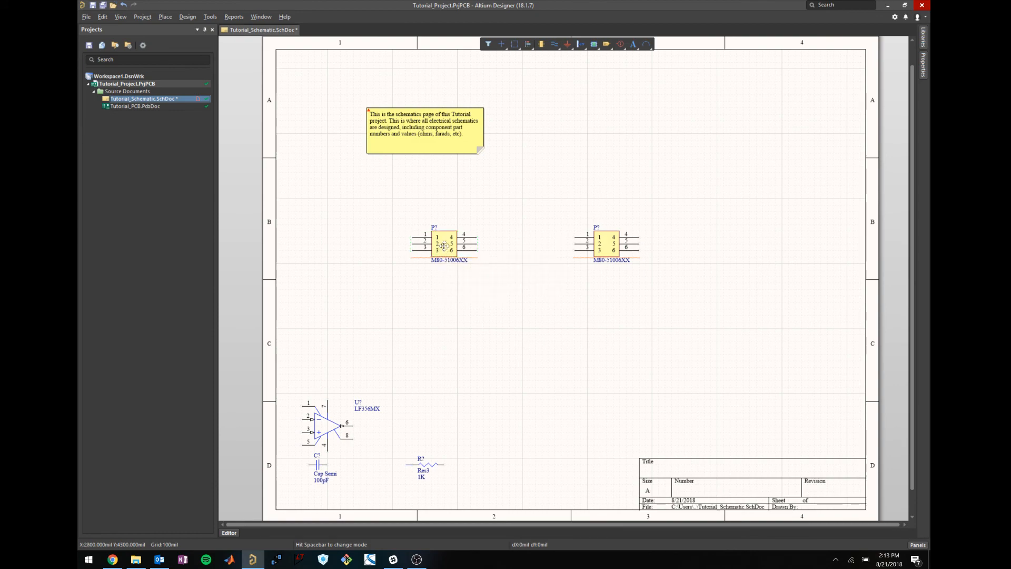
left_click(444, 246)
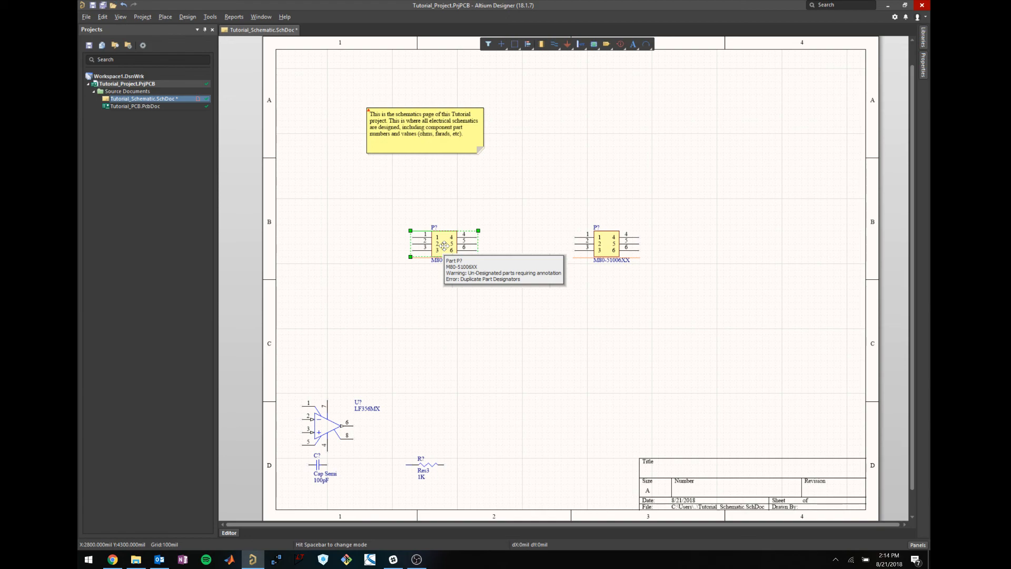
left_click(523, 185)
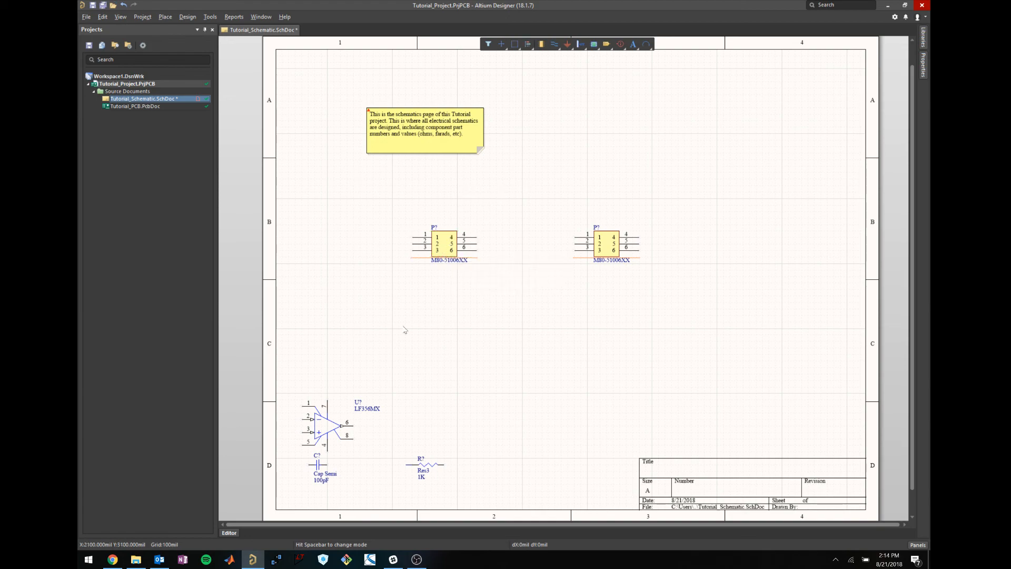
left_click(435, 232)
left_click(463, 211)
Copy the M80-51006XX value from the left connector's comment properties and switch to Chrome.
left_click(446, 260)
double_click(472, 258)
key("ctrl+c")
left_click_drag(866, 170, 848, 170)
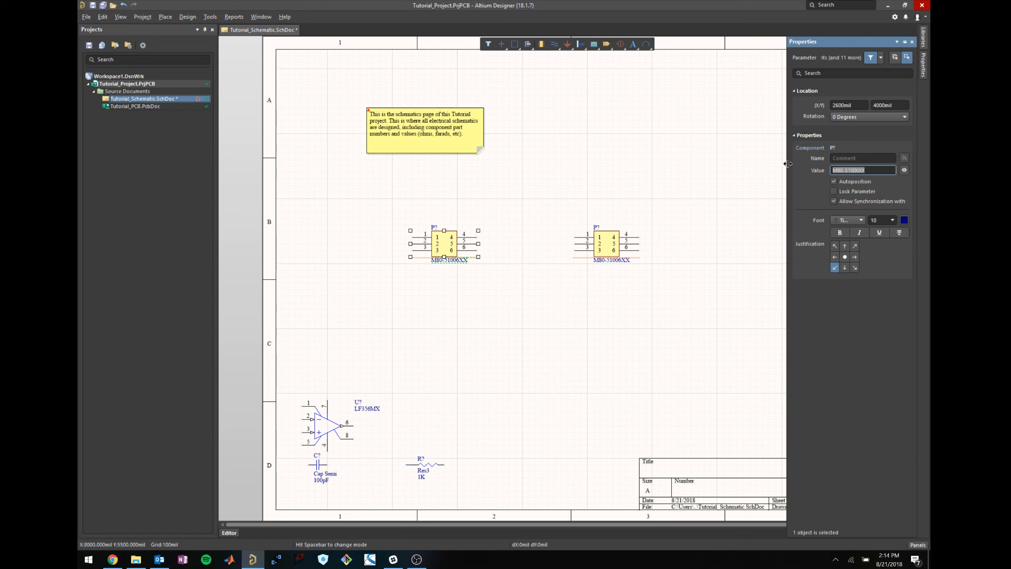
left_click(712, 159)
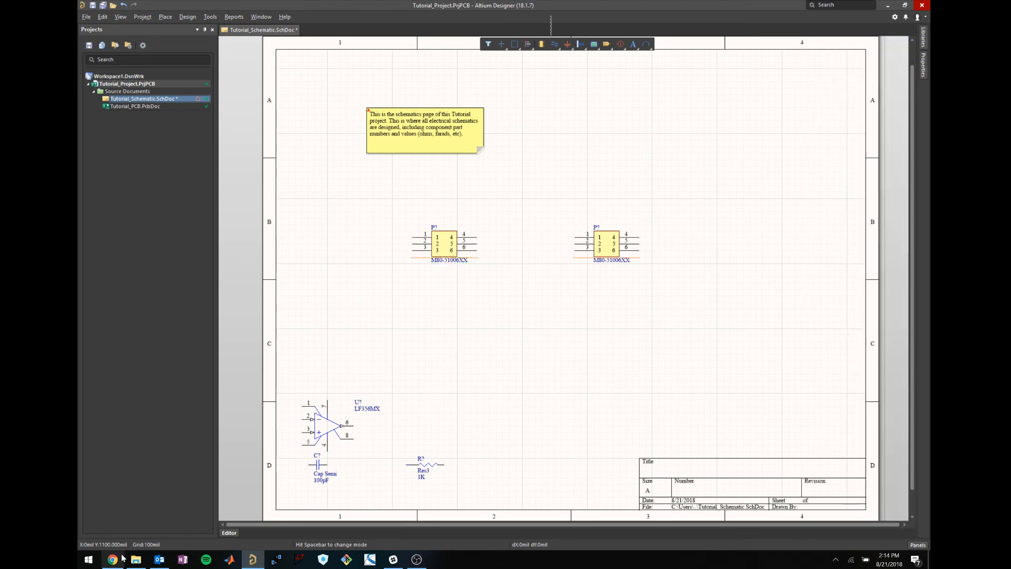
left_click(113, 560)
Search Google for M80-51006XX, then for the shortened M80-51006.
left_click(183, 7)
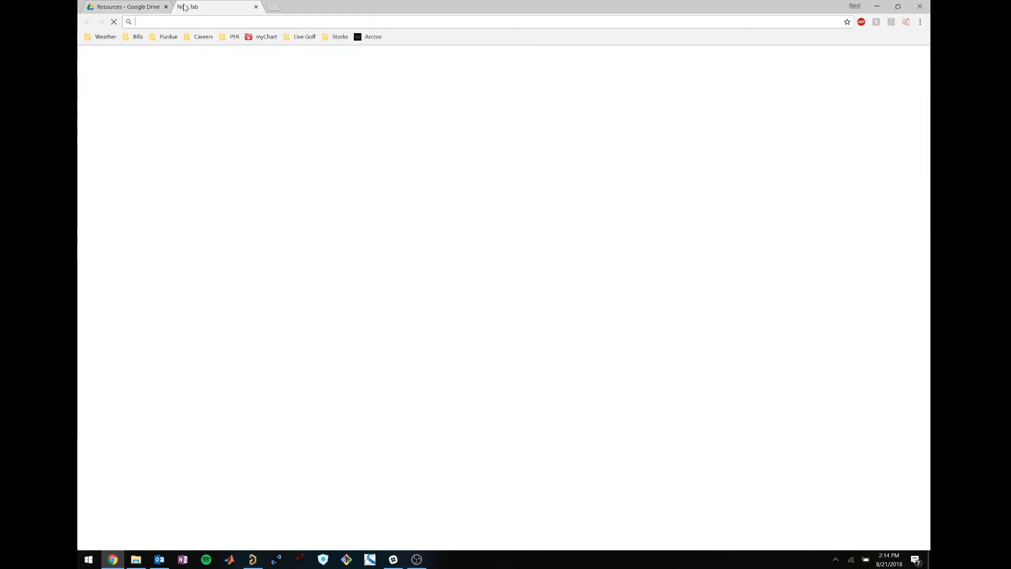
key("ctrl+v")
key("Return")
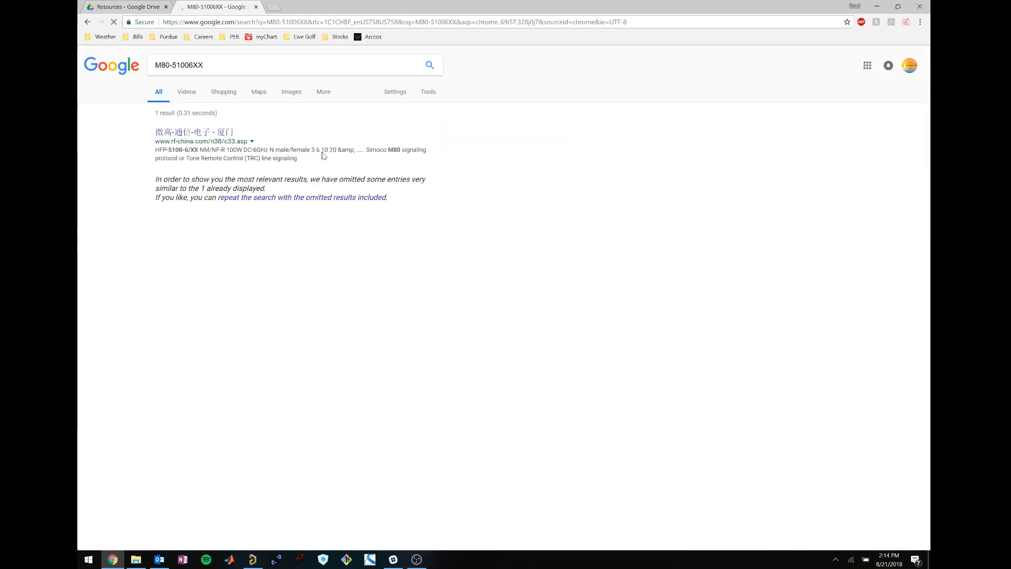
left_click(217, 70)
key("BackSpace")
key("BackSpace")
key("Return")
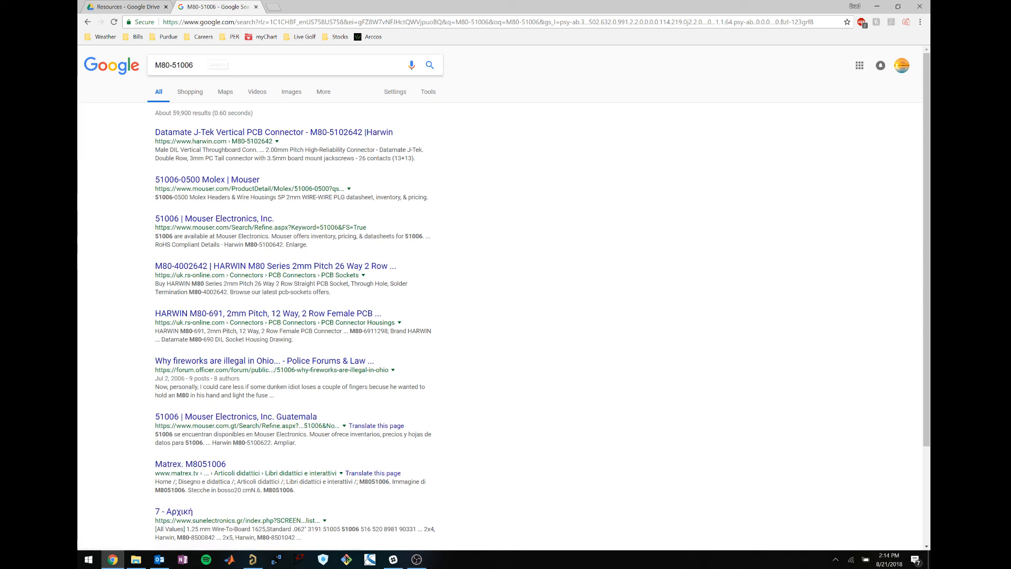
Check the Mouser 51006 result, then search again for 'M80-51006 harwin'.
left_click(248, 221)
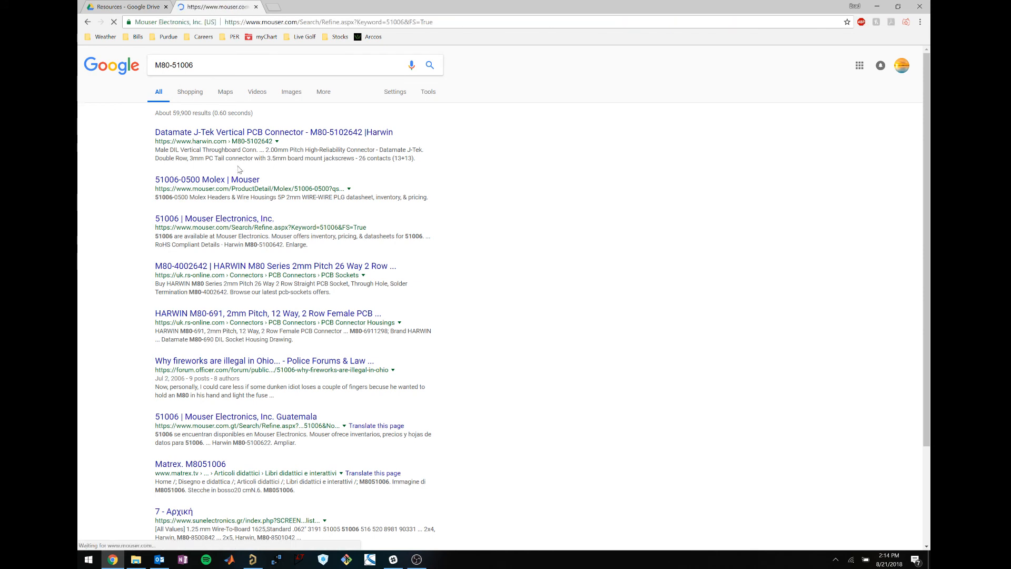
left_click(87, 21)
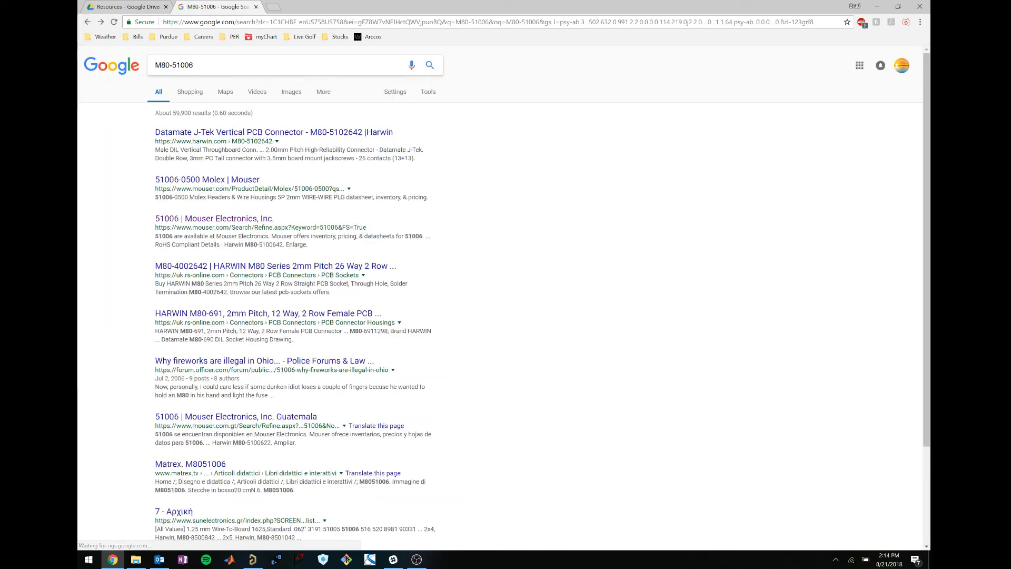
type("in")
key("Return")
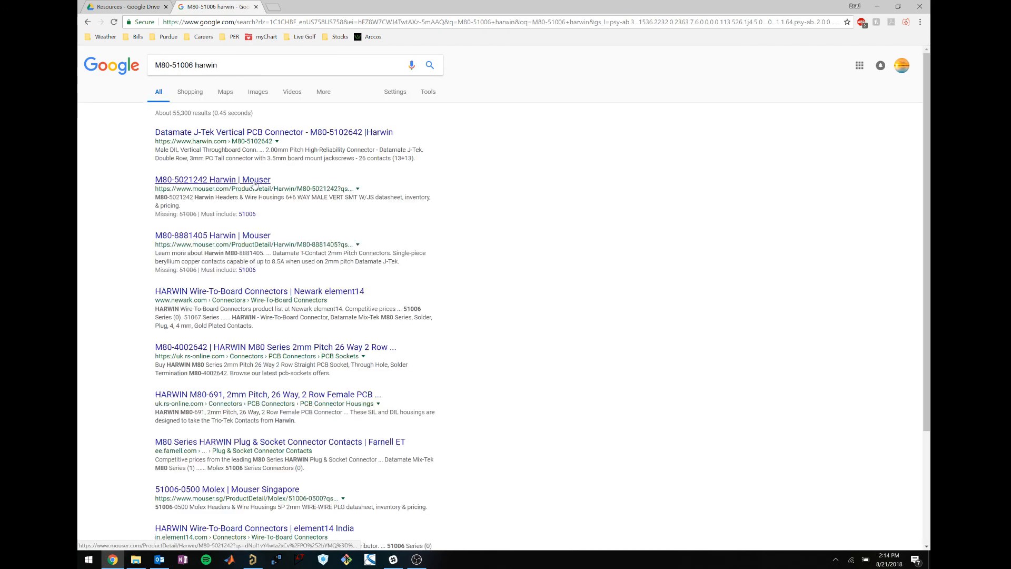
View the Harwin M80-5021242 Mouser page and enlarged picture, then close the tab.
left_click(258, 181)
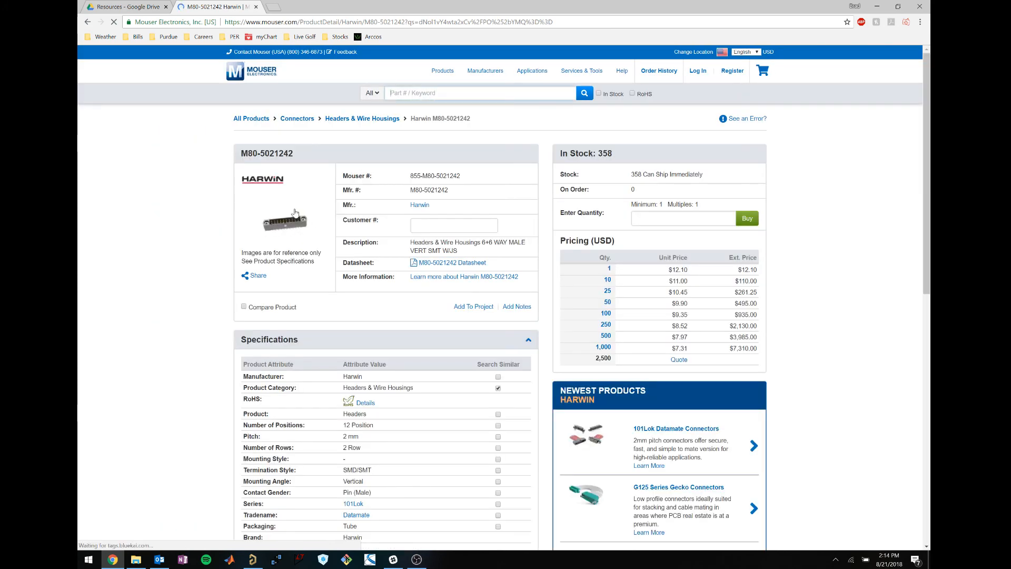
mouse_move(293, 217)
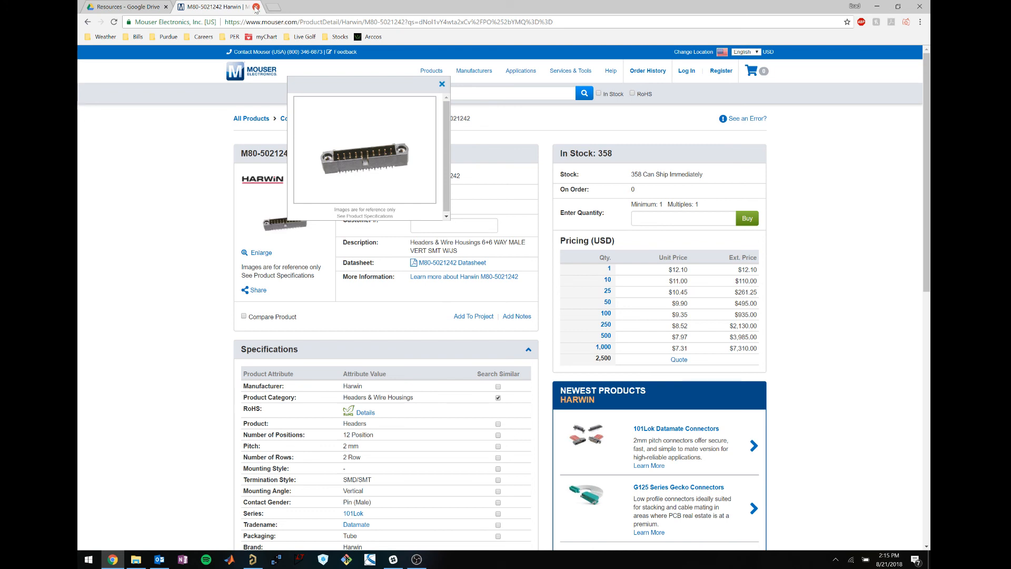
left_click(443, 86)
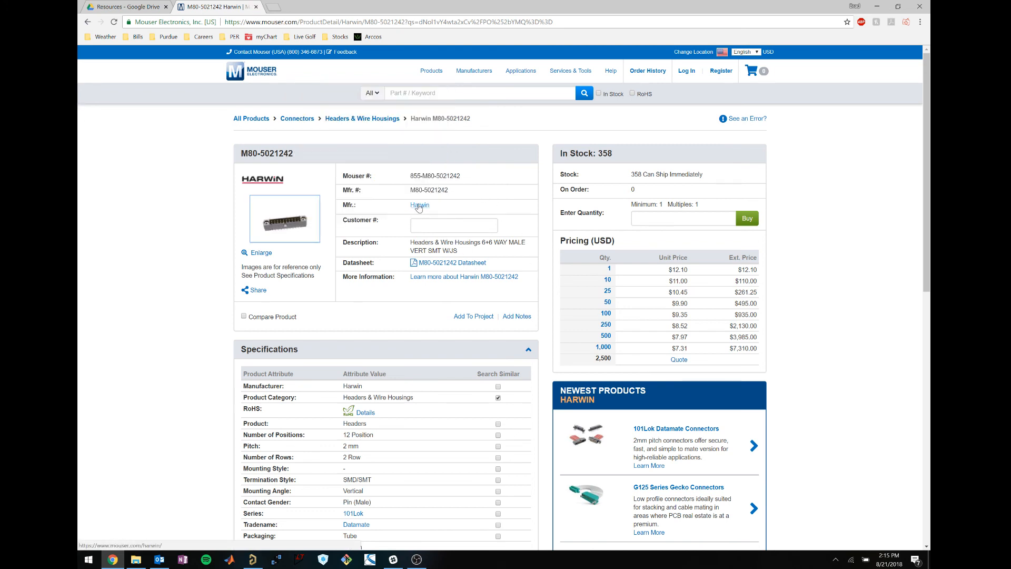
left_click(256, 7)
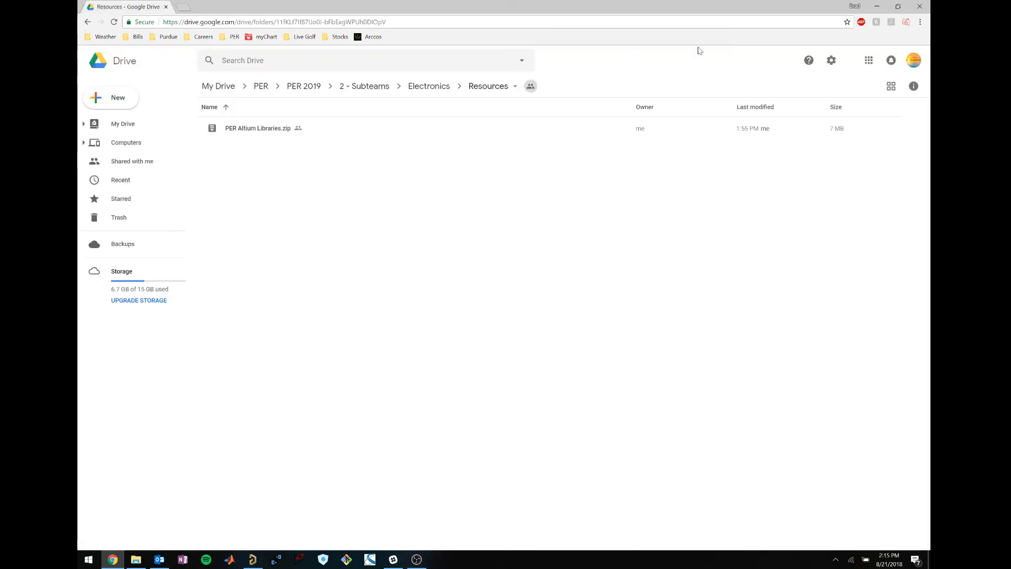
Back in Altium, spread the two M80-51006XX connectors further left and right.
left_click(875, 8)
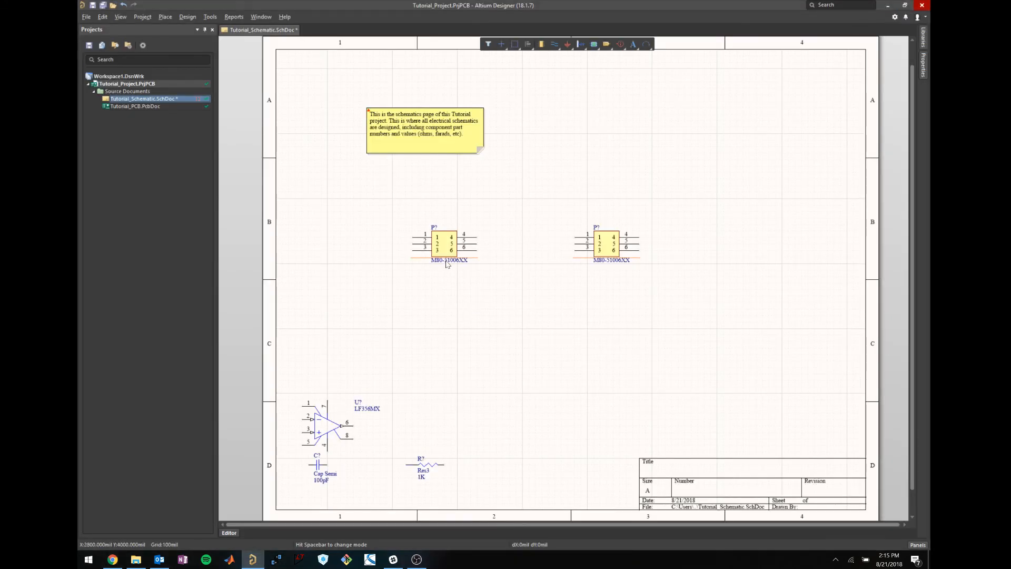
left_click(463, 276)
left_click(443, 233)
left_click(473, 299)
mouse_move(449, 251)
left_click_drag(490, 272, 400, 204)
left_click(508, 283)
left_click_drag(443, 243, 372, 244)
left_click(499, 275)
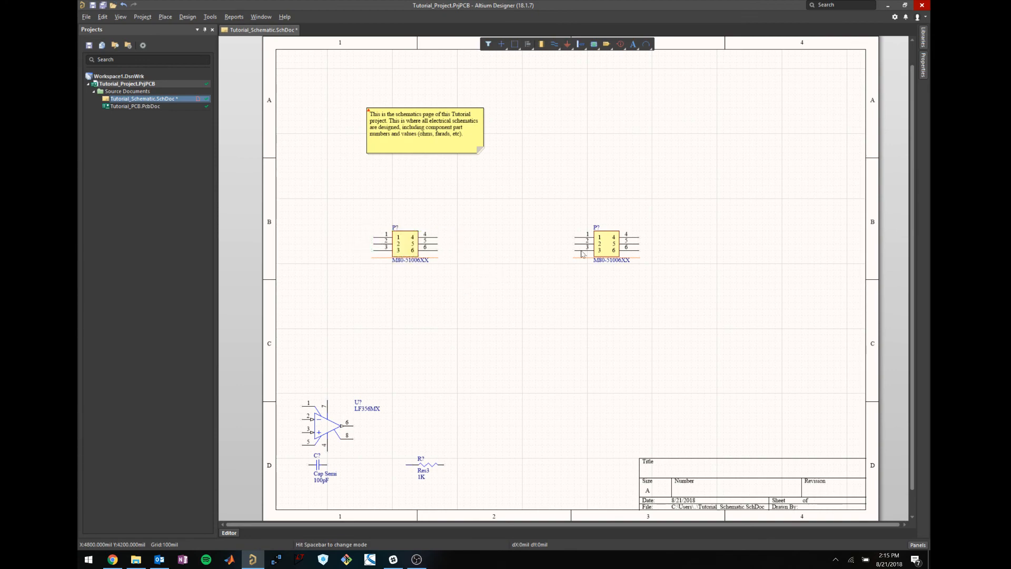
left_click(596, 249)
left_click_drag(597, 249, 791, 243)
left_click(715, 274)
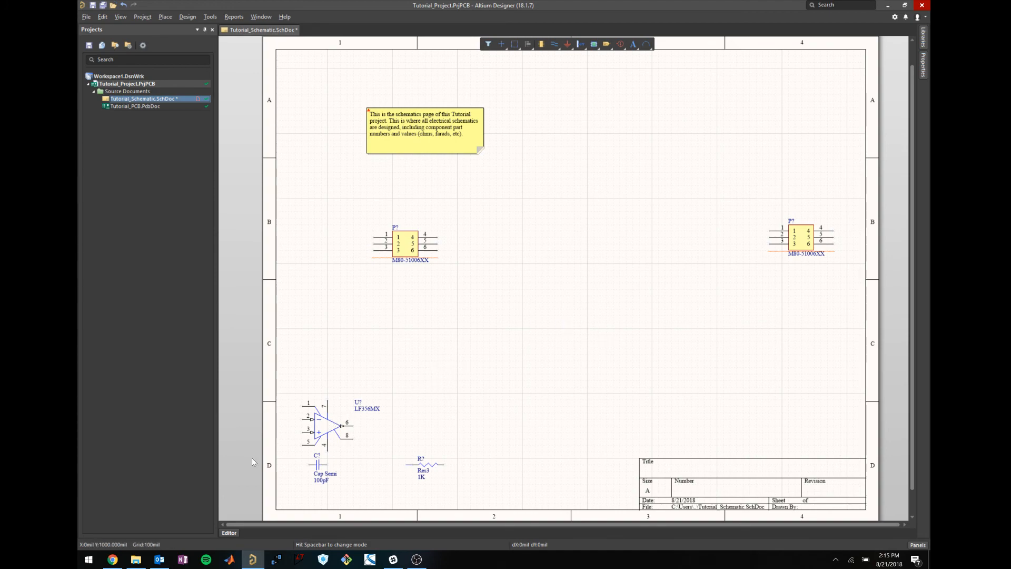
Set the op-amp comment's value to LF356MX and bring Chrome back to the front.
left_click(348, 421)
double_click(367, 408)
left_click(862, 171)
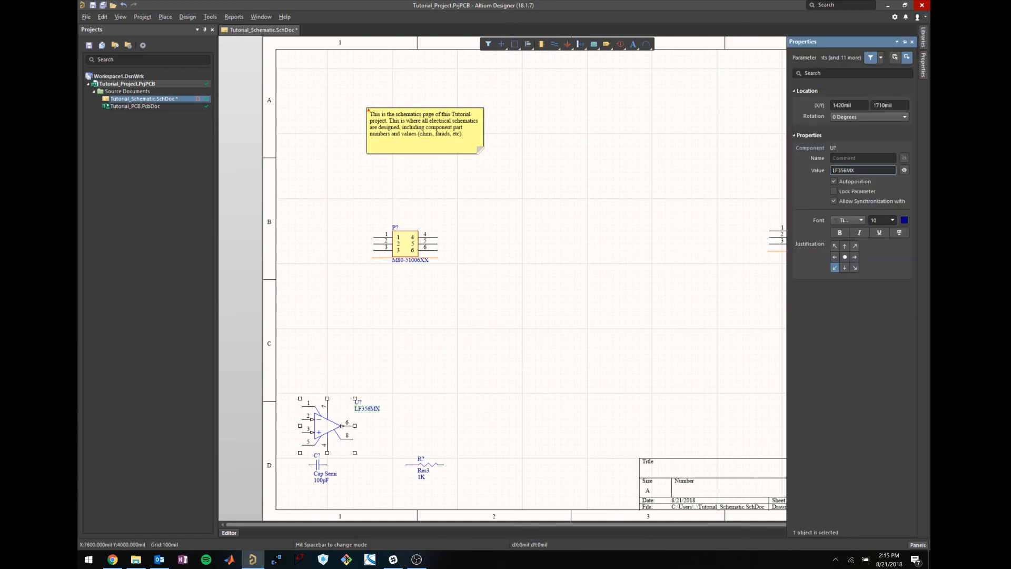
left_click_drag(860, 171, 833, 175)
left_click(644, 241)
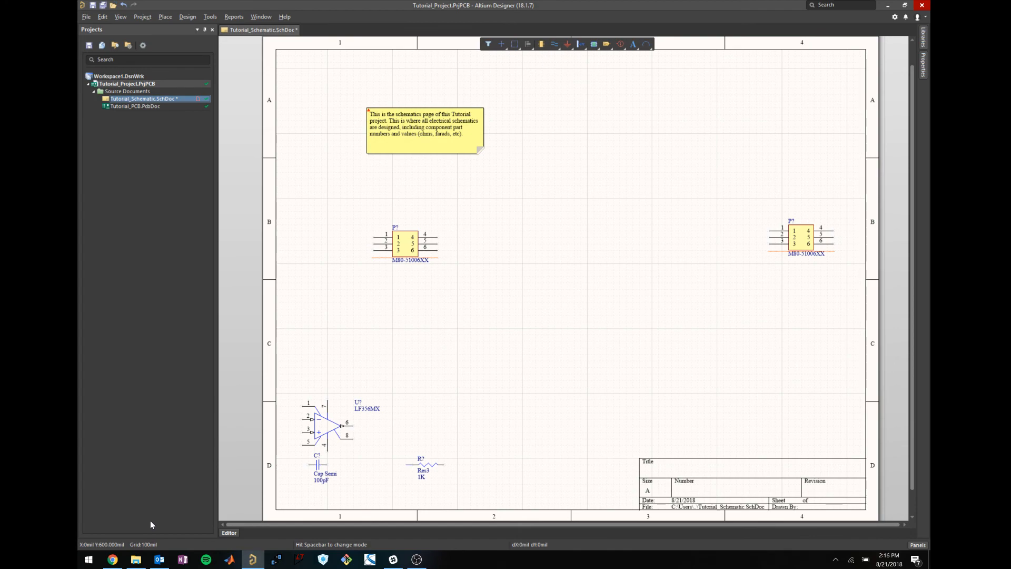
left_click(112, 559)
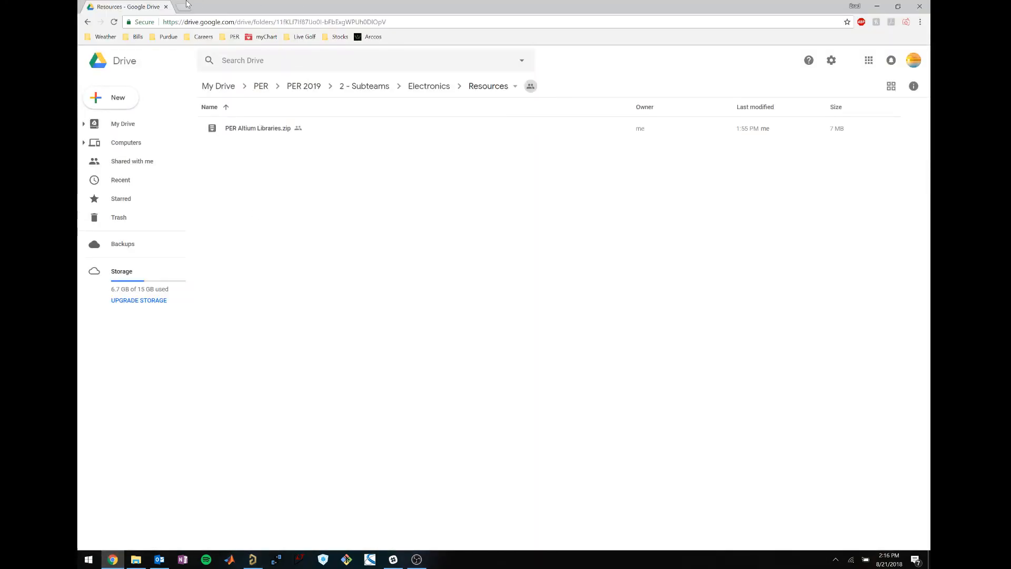
In a new tab, search Google for mouser and go to the Mouser Electronics site.
left_click(185, 5)
type("mouser")
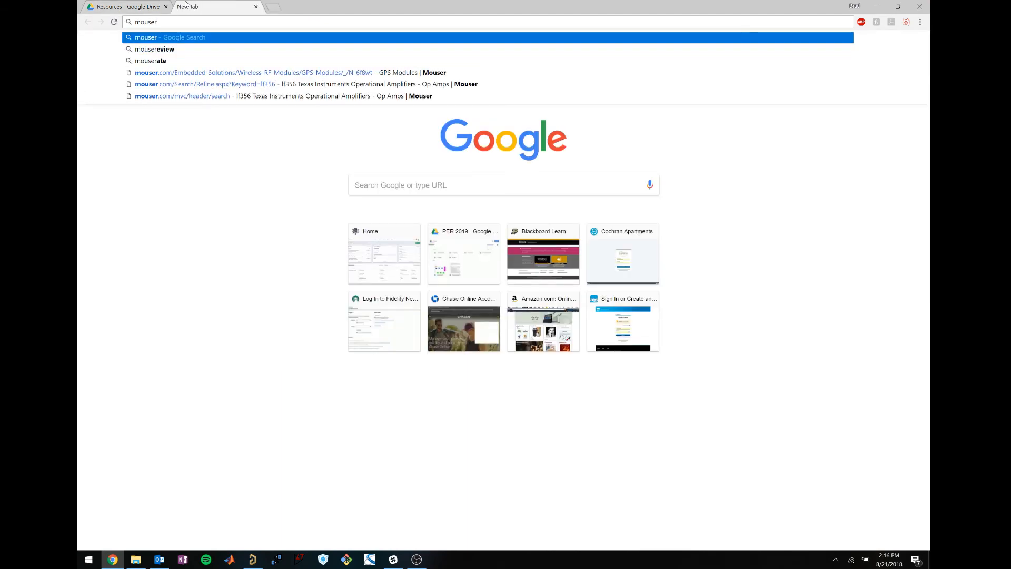
key("Return")
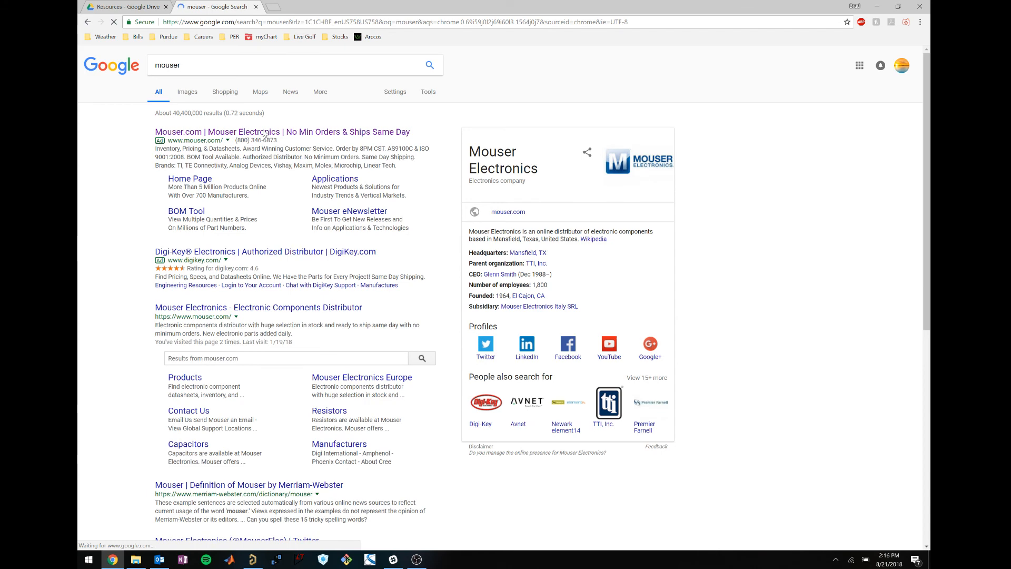
left_click(263, 132)
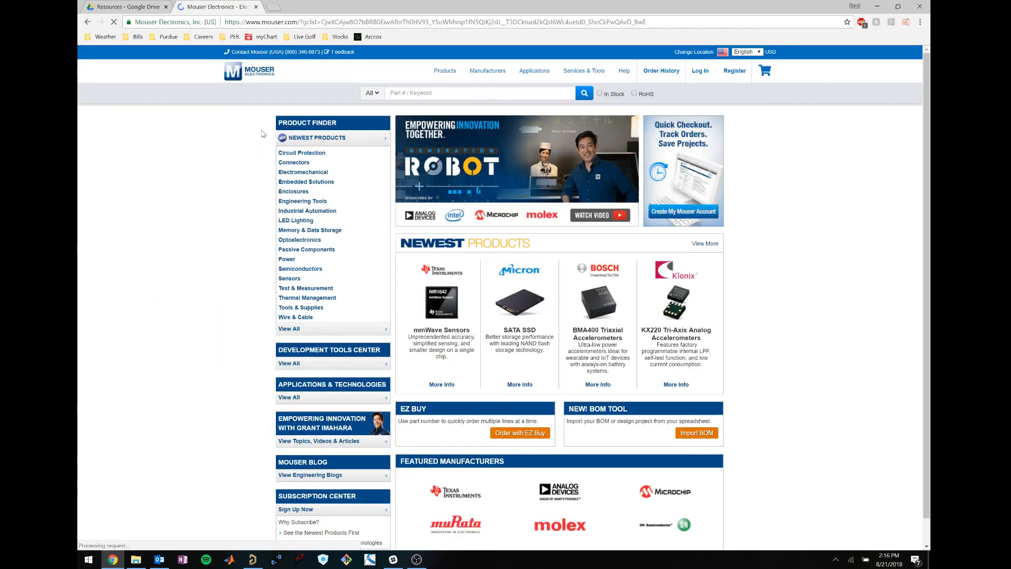
Briefly visit the DigiKey website in another tab, then close that tab.
left_click(274, 6)
type("d")
key("BackSpace")
type("gikey.com")
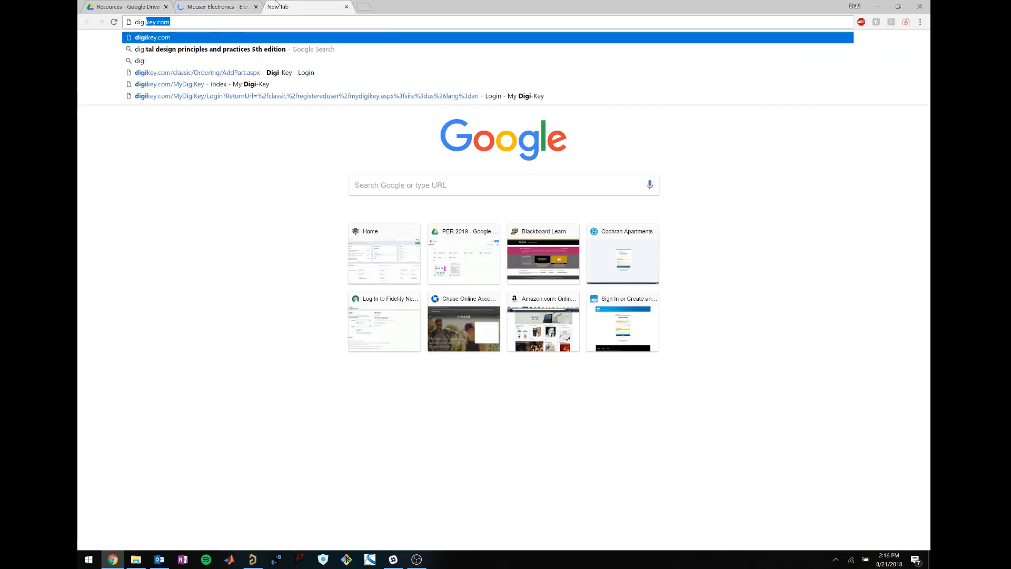
key("Return")
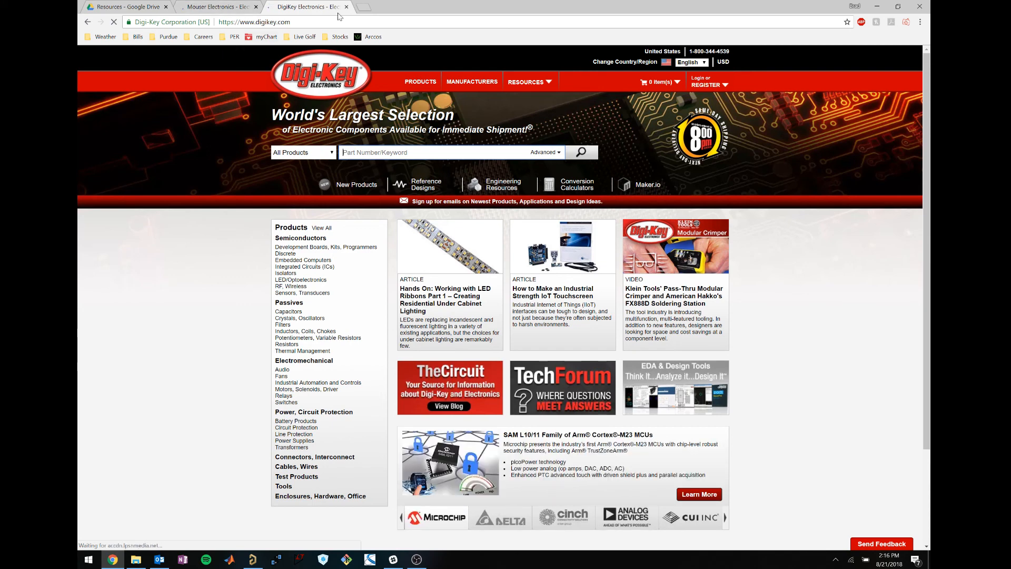
left_click(346, 7)
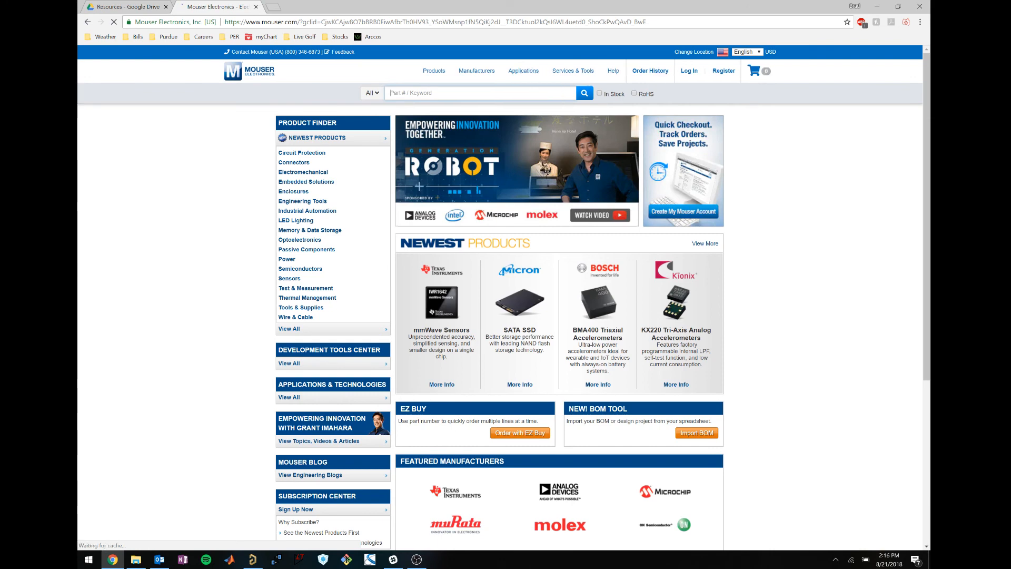
Search Mouser for lf356 and scroll down to the parts results table.
type("lf356")
key("Return")
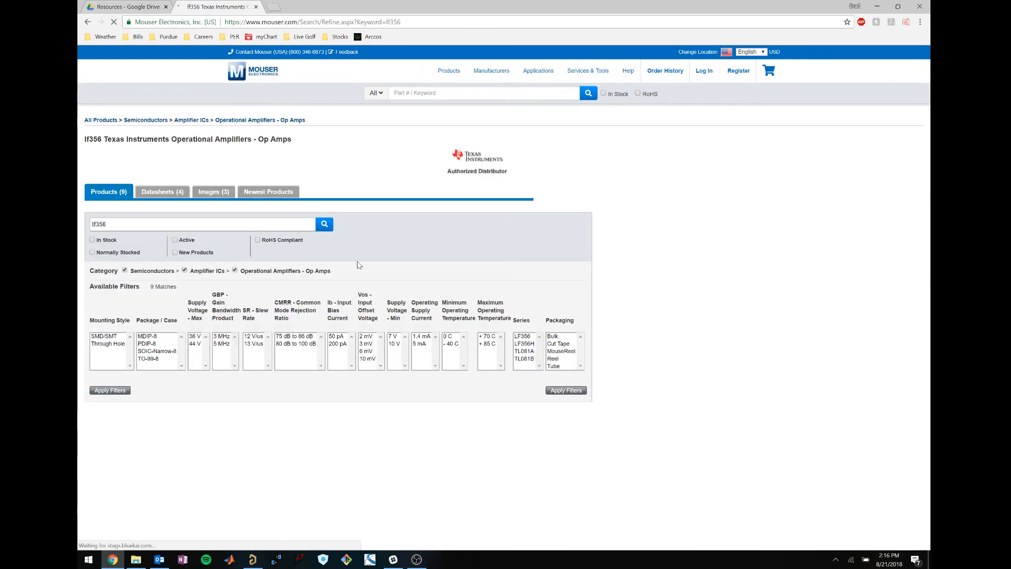
scroll(672, 260, "down", 3)
scroll(671, 260, "down", 3)
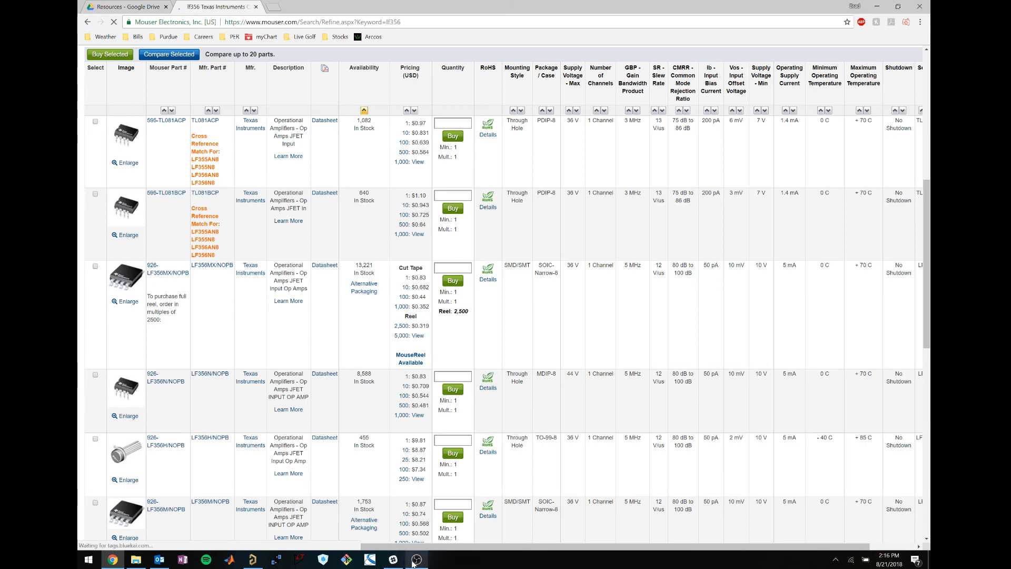
Switch to the screen recorder and Altium, then return to the reopened lf356 results tab.
mouse_move(416, 560)
left_click(464, 497)
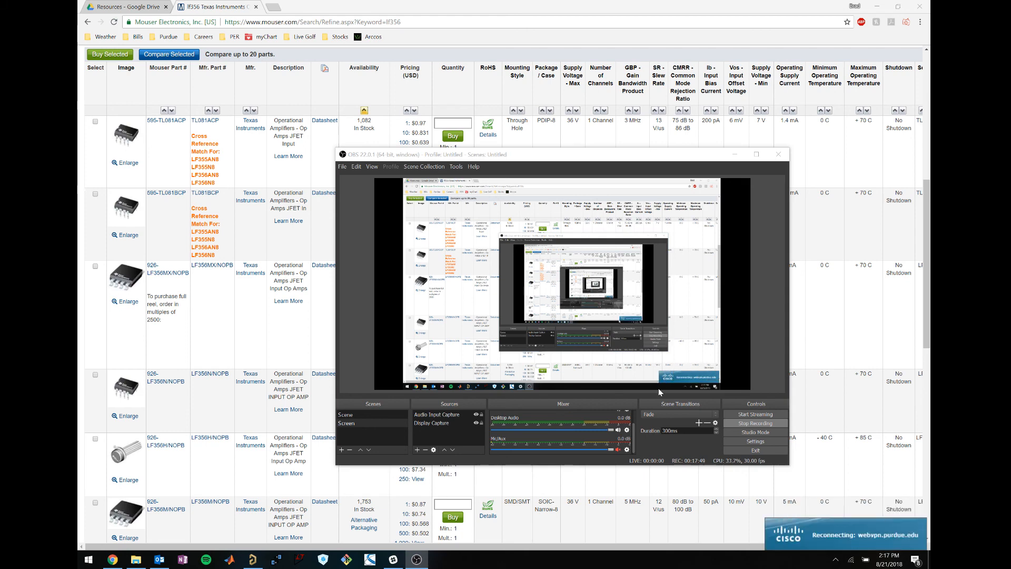
left_click(589, 64)
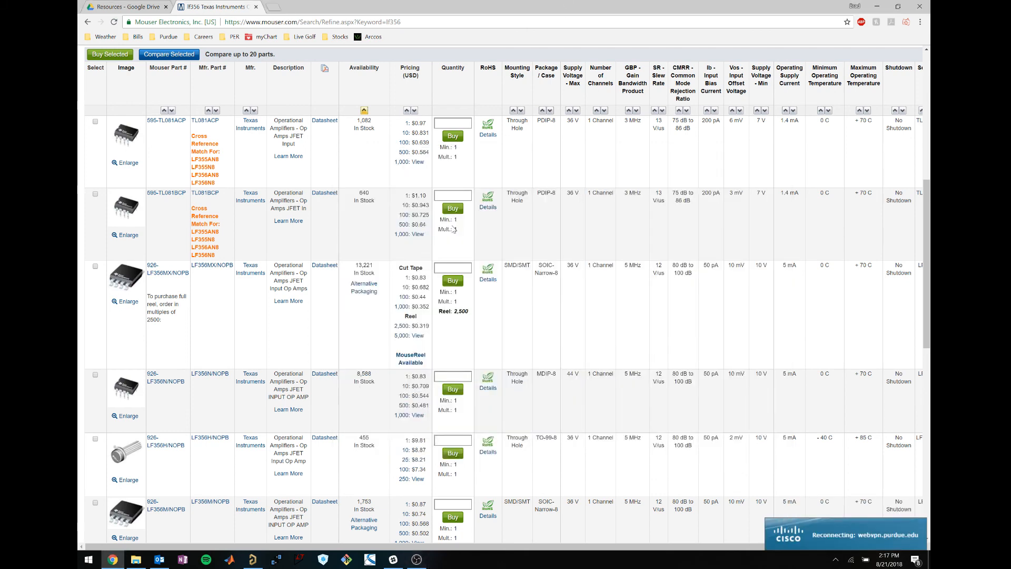
left_click(255, 7)
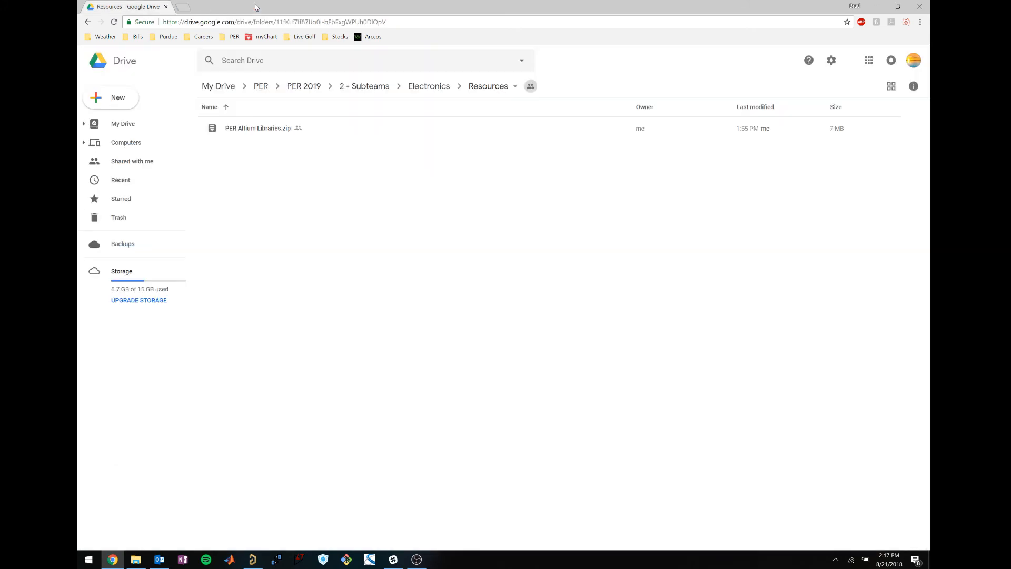
key("ctrl+shift+t")
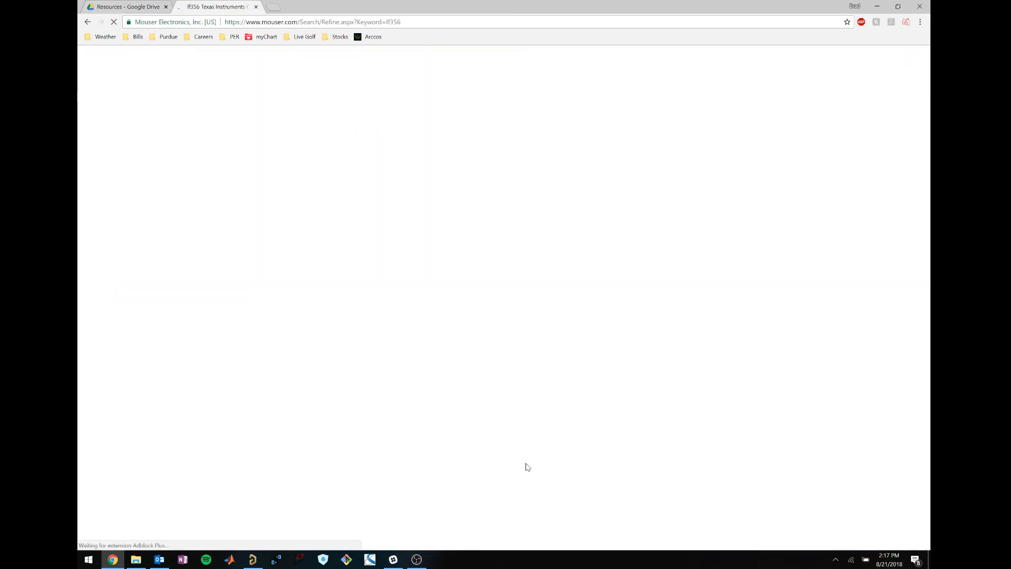
left_click(249, 566)
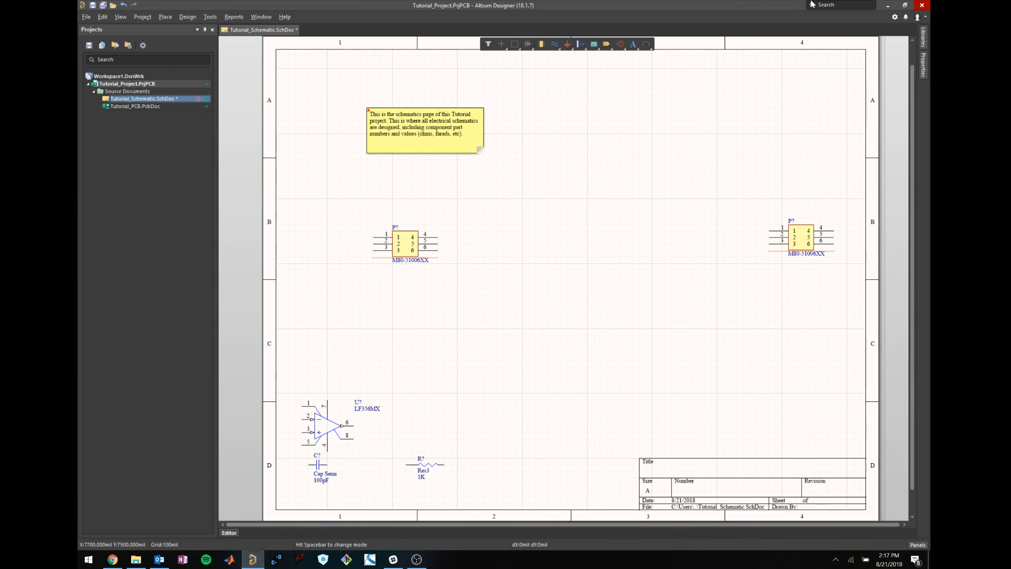
key("alt+Tab")
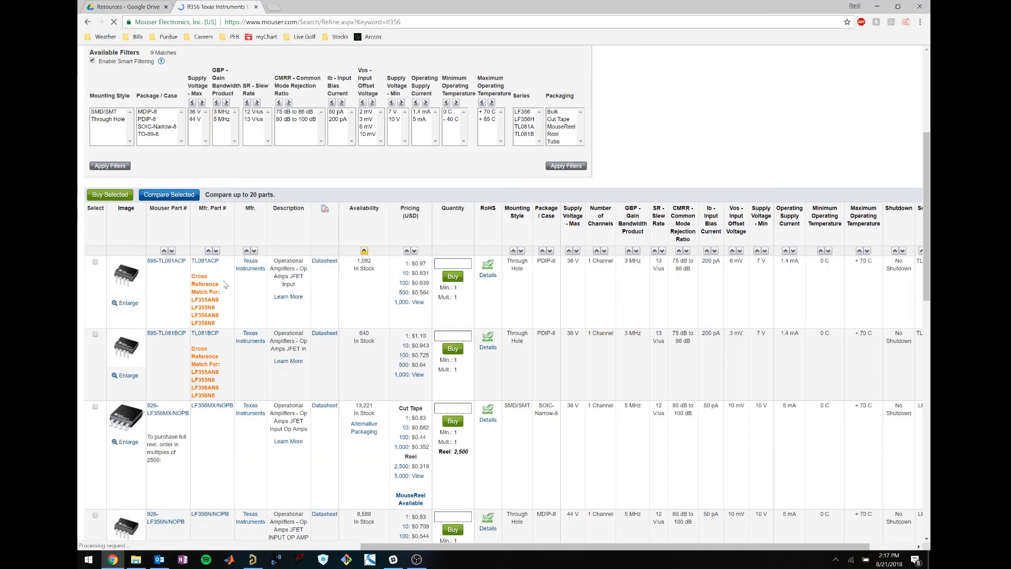
Highlight the SOIC-Narrow-8 package of the LF356MX/NOPB row in the results table.
scroll(225, 284, "down", 5)
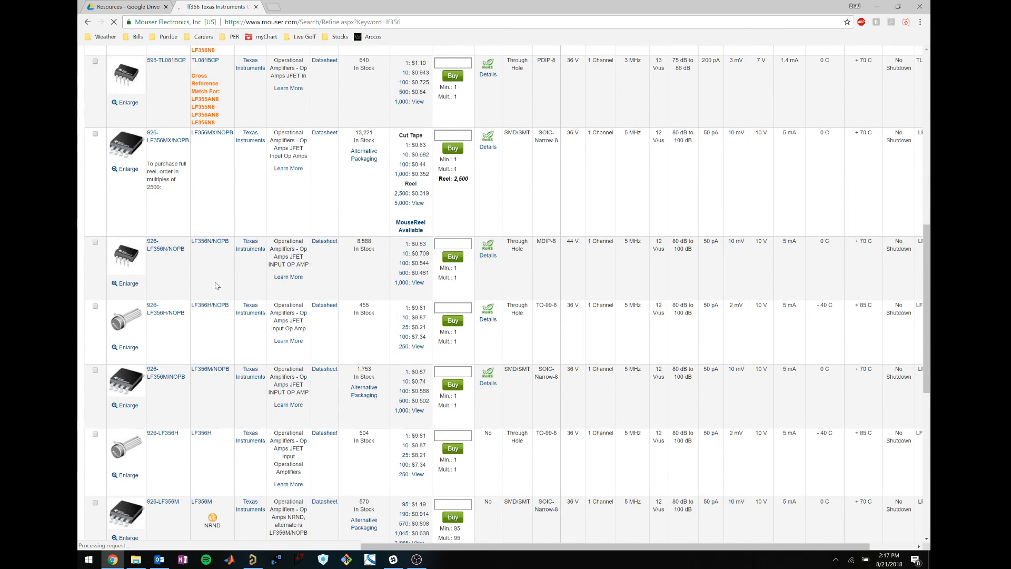
scroll(161, 279, "up", 3)
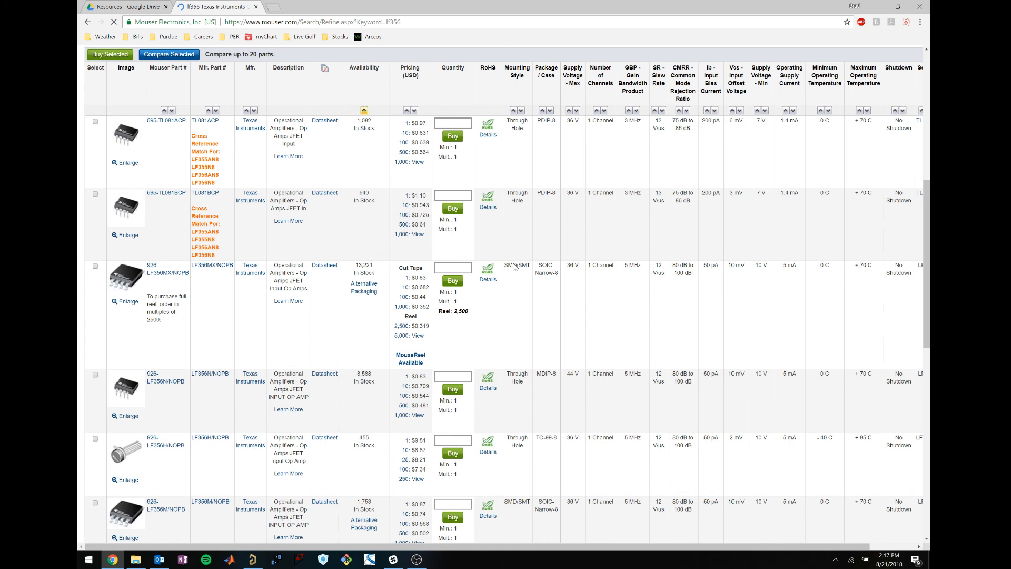
left_click_drag(537, 265, 556, 292)
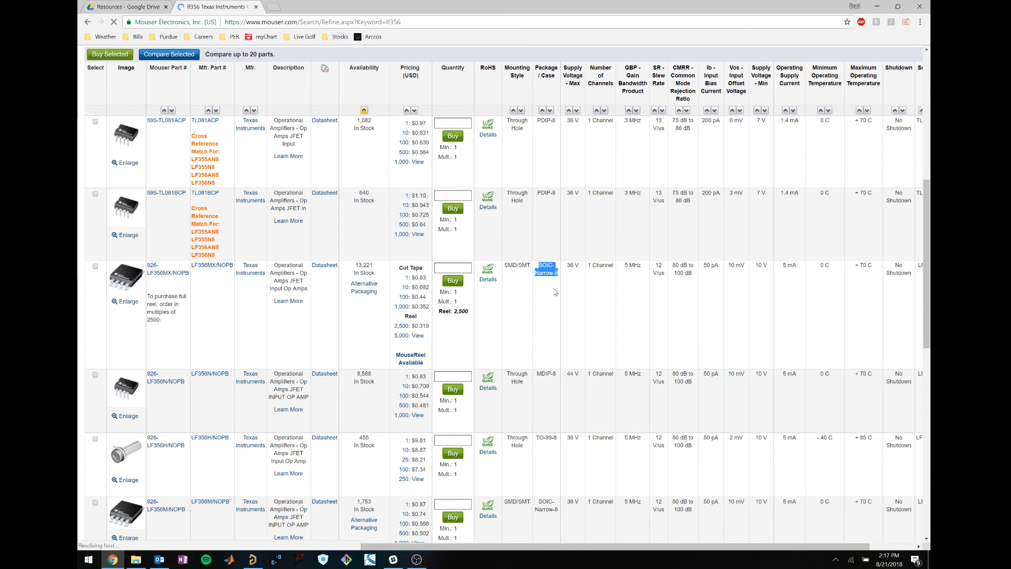
left_click(555, 288)
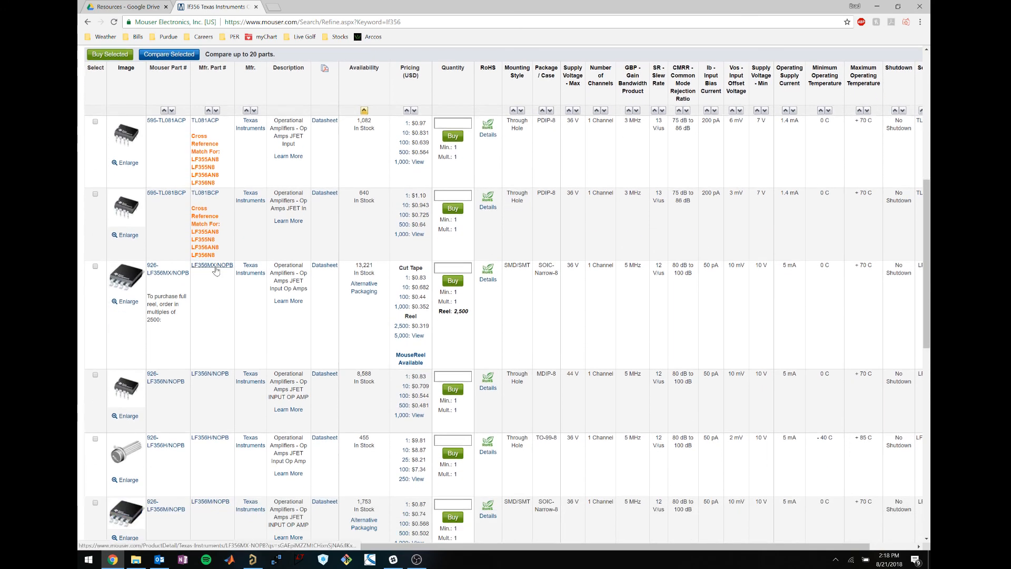
View the LF356MX/NOPB product page, then minimize Chrome and bring Altium Designer forward.
left_click(251, 274)
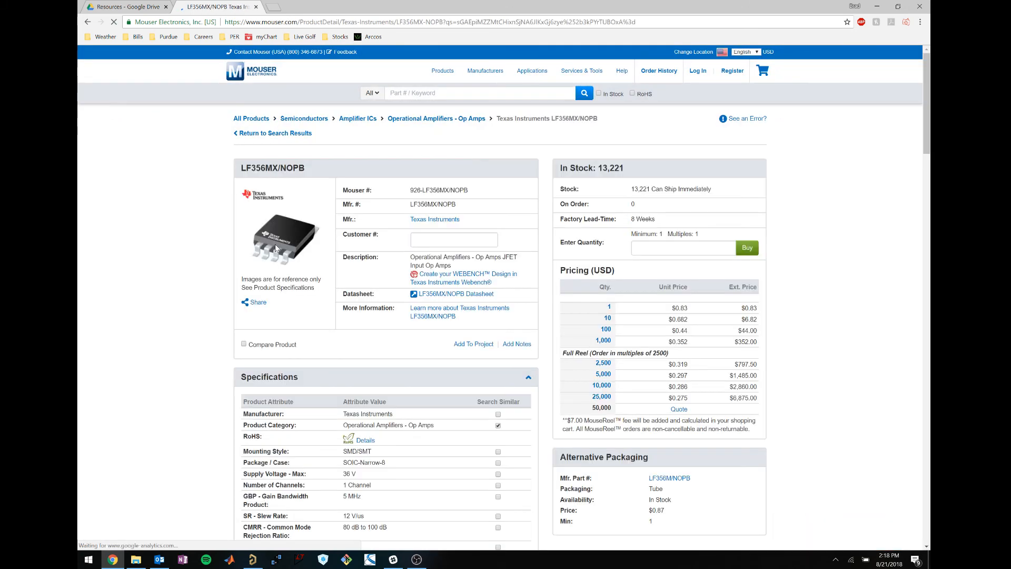
left_click(879, 7)
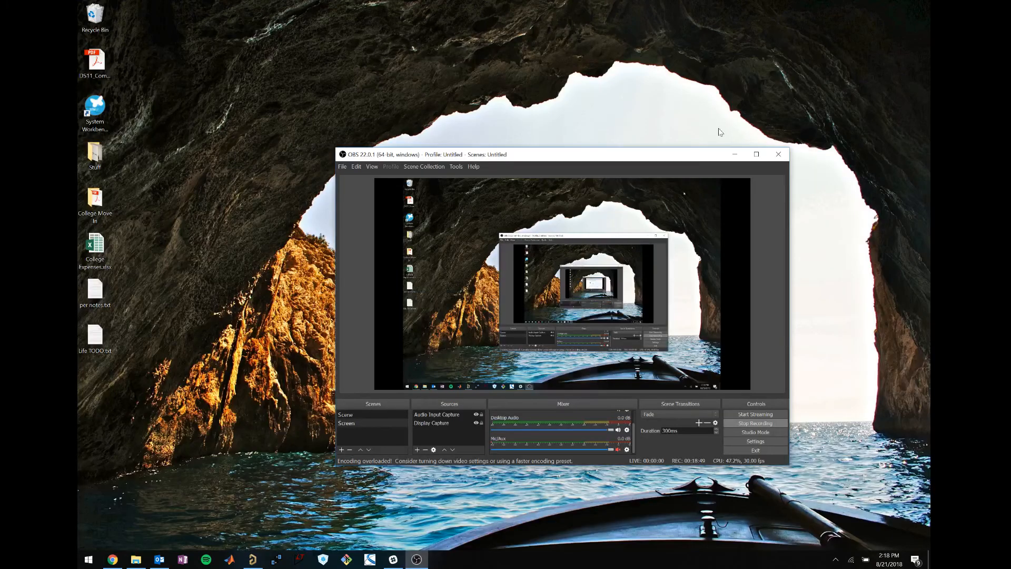
left_click(254, 559)
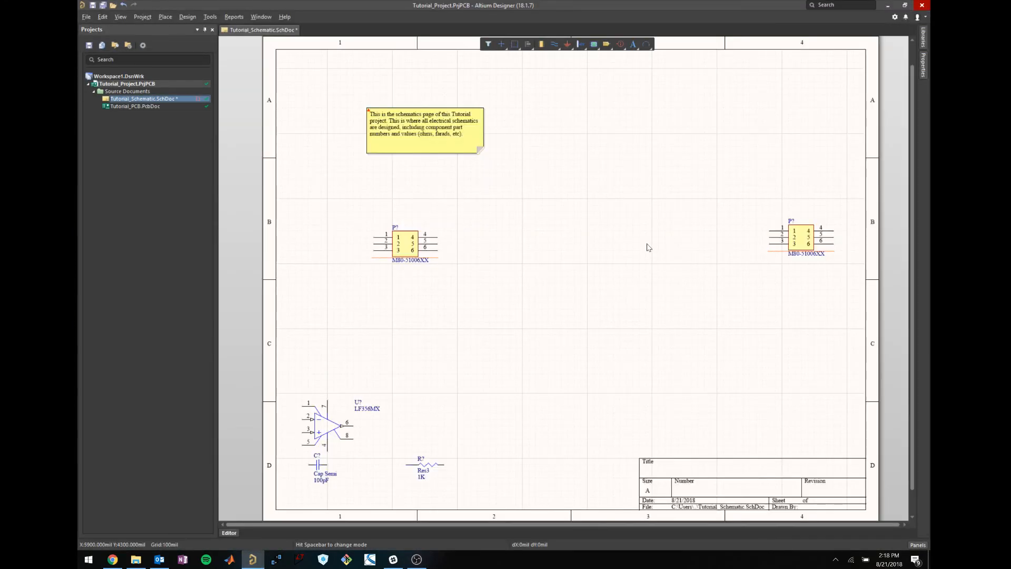
Open the content vault Explorer from Panels and search it for lf356mx.
left_click(918, 544)
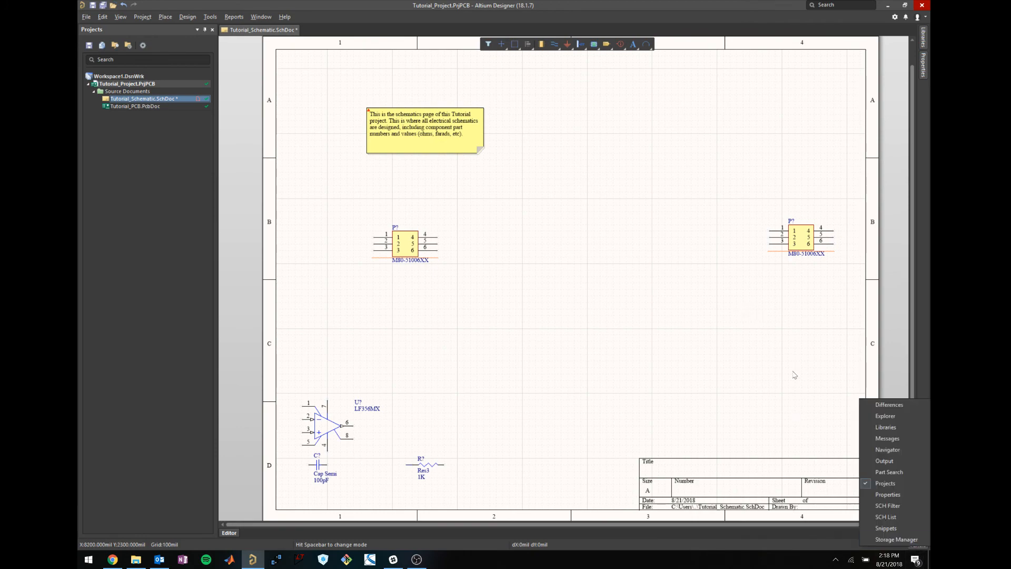
left_click(658, 351)
left_click(913, 547)
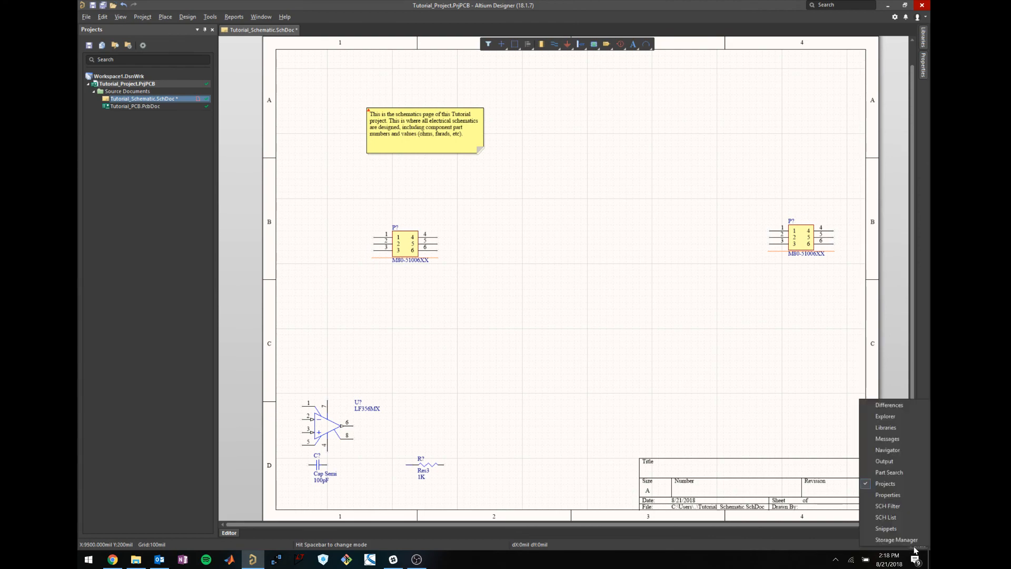
left_click(883, 418)
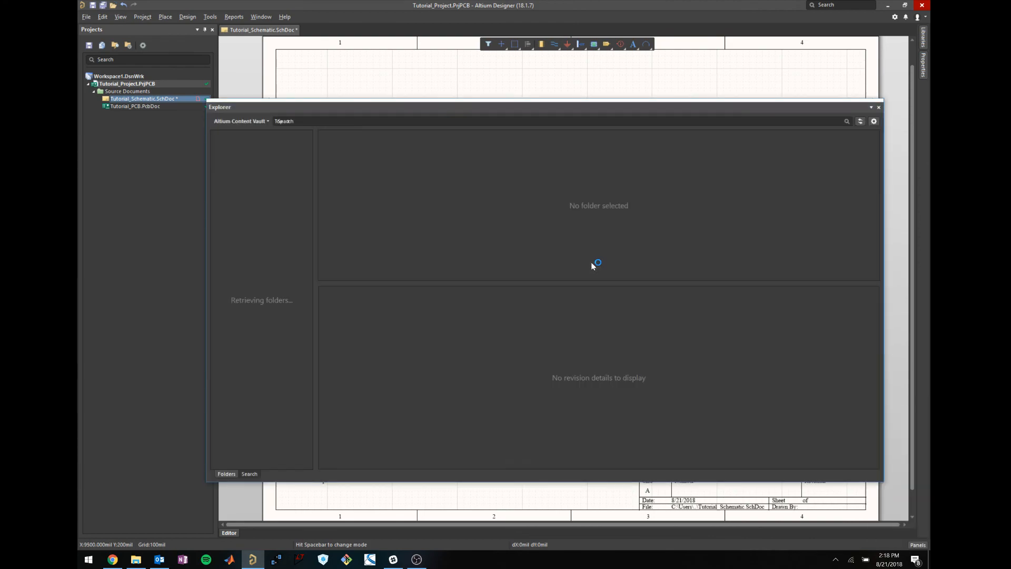
left_click(523, 121)
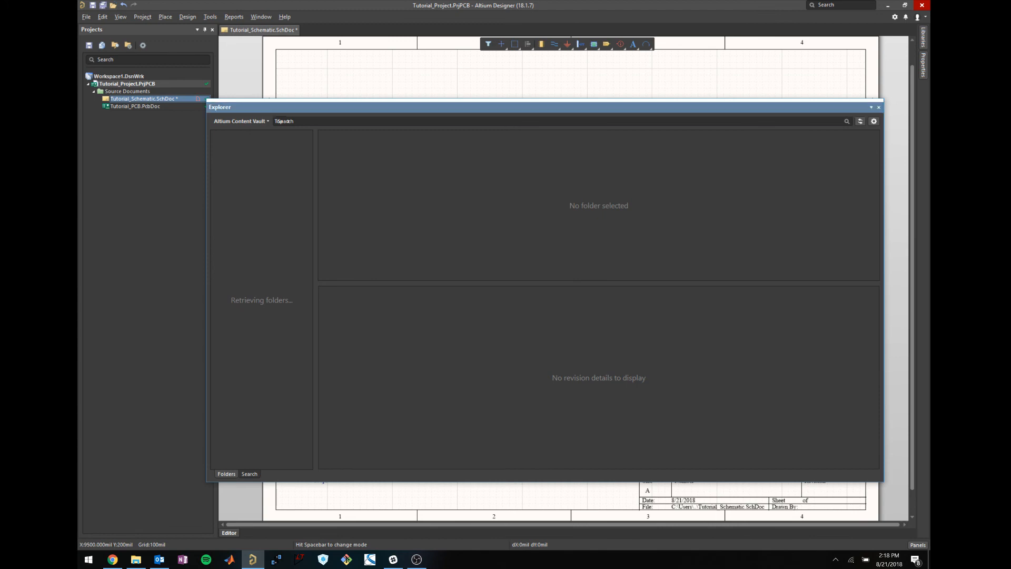
type("lf356mx")
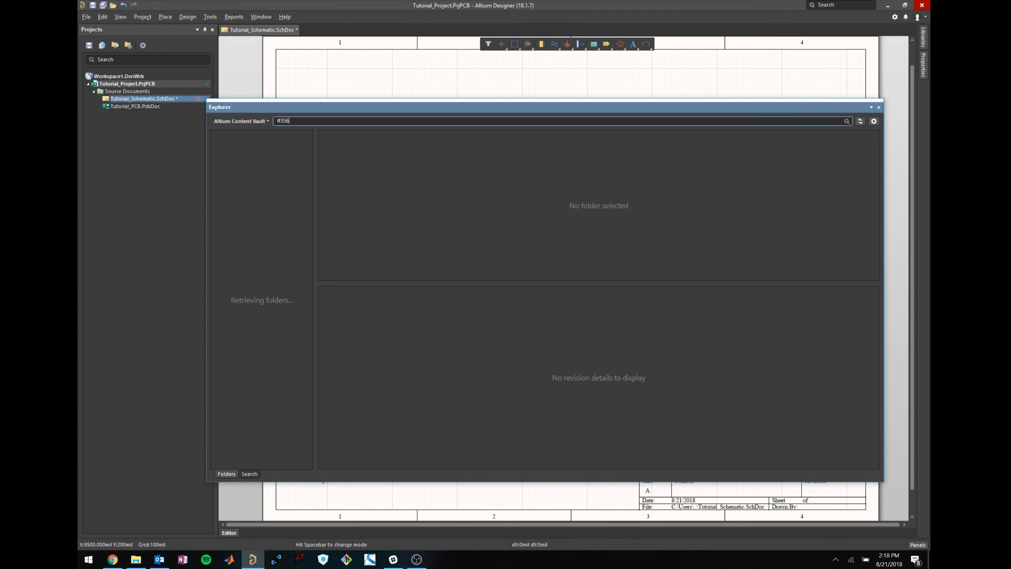
key("Return")
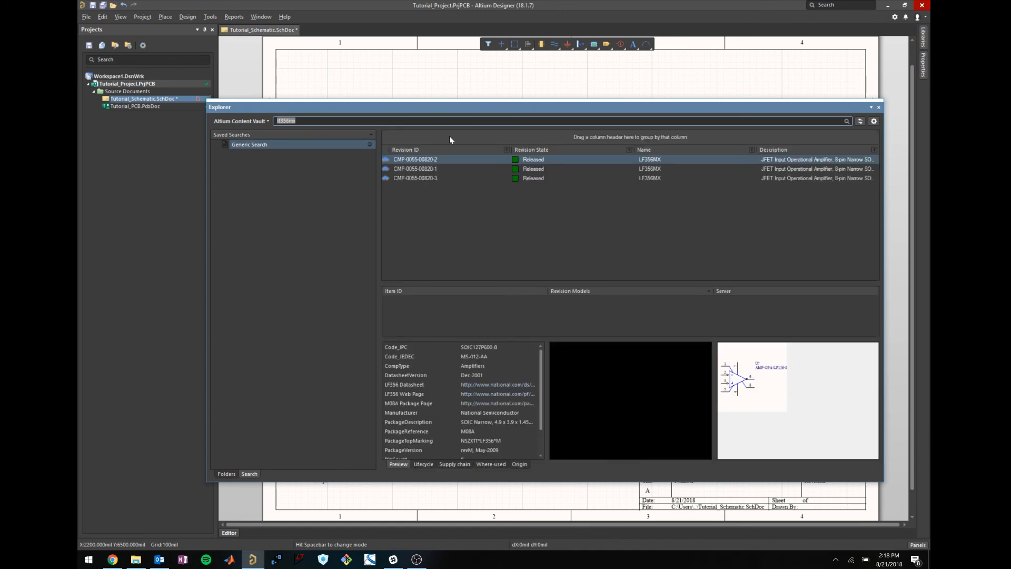
left_click(445, 170)
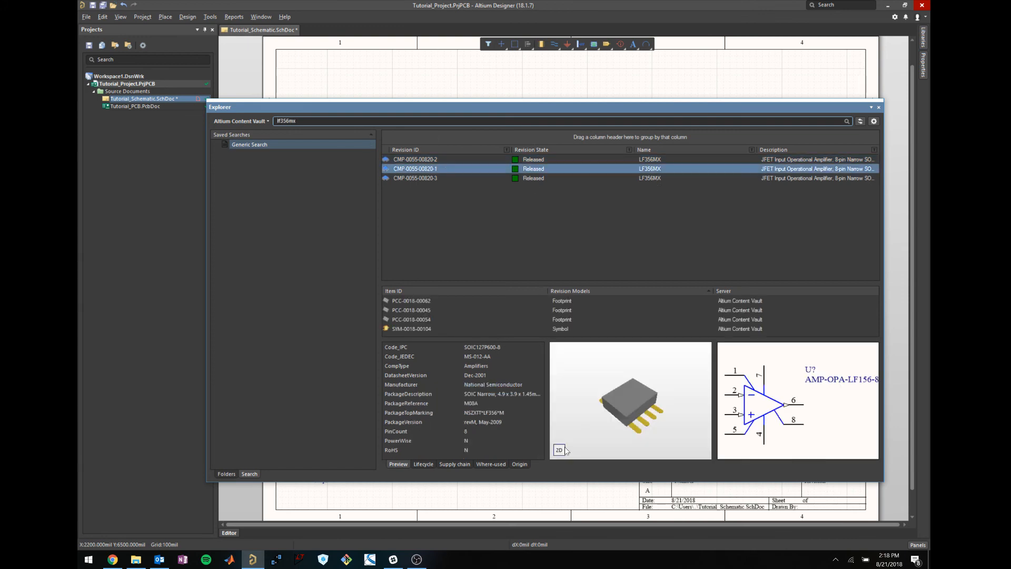
left_click(636, 411)
left_click_drag(636, 412, 649, 436)
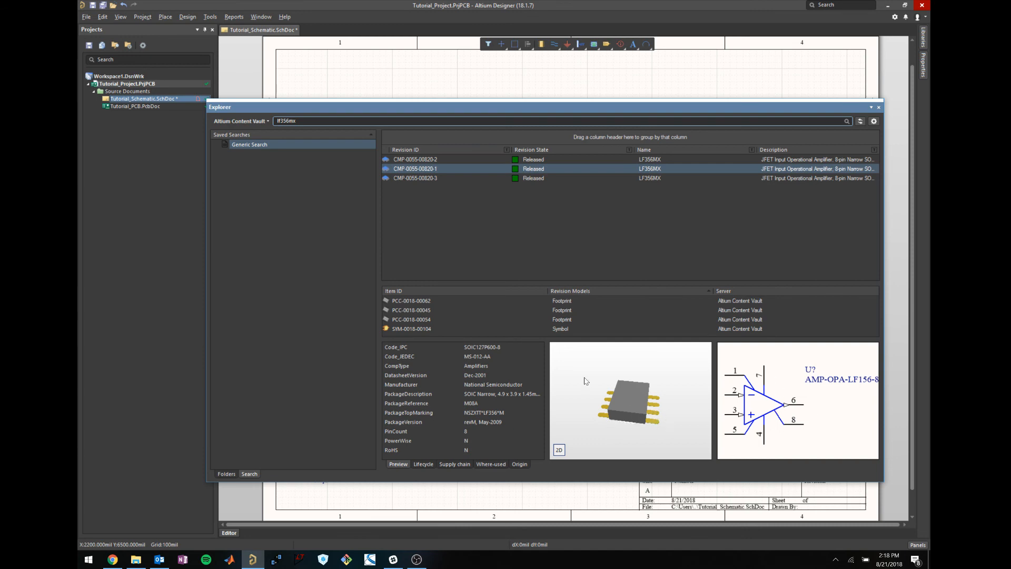
left_click(455, 166)
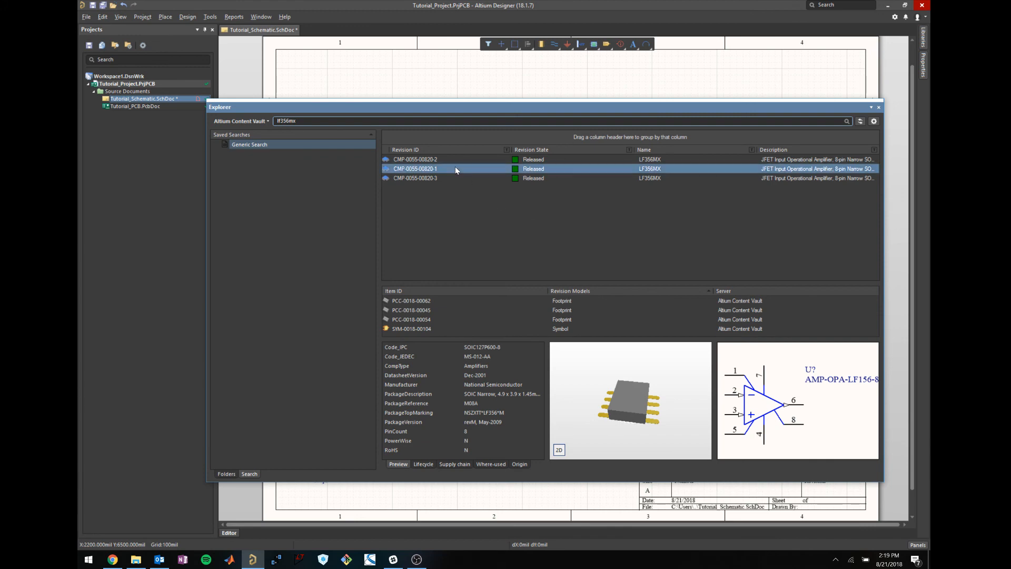
left_click(878, 108)
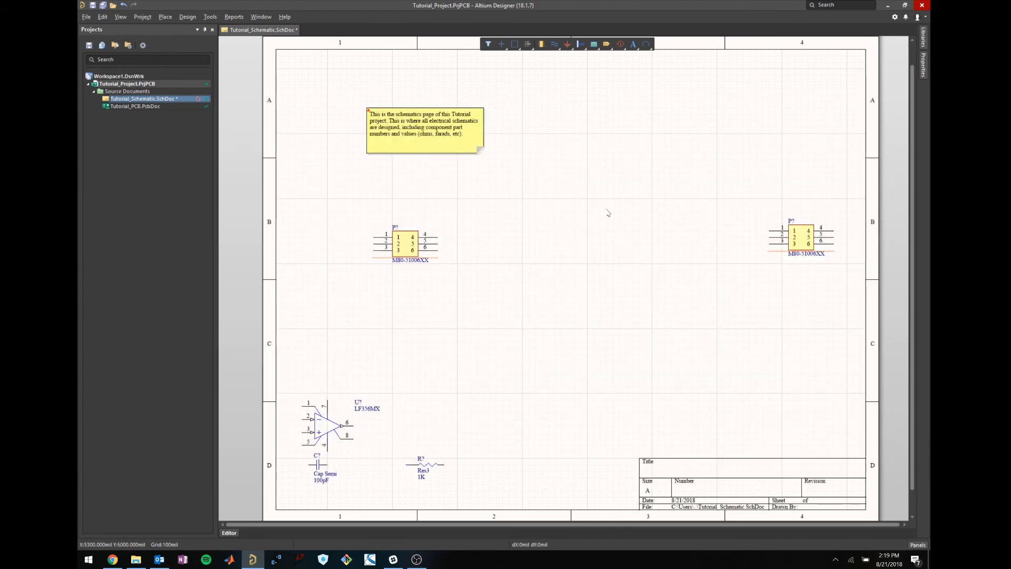
left_click(917, 544)
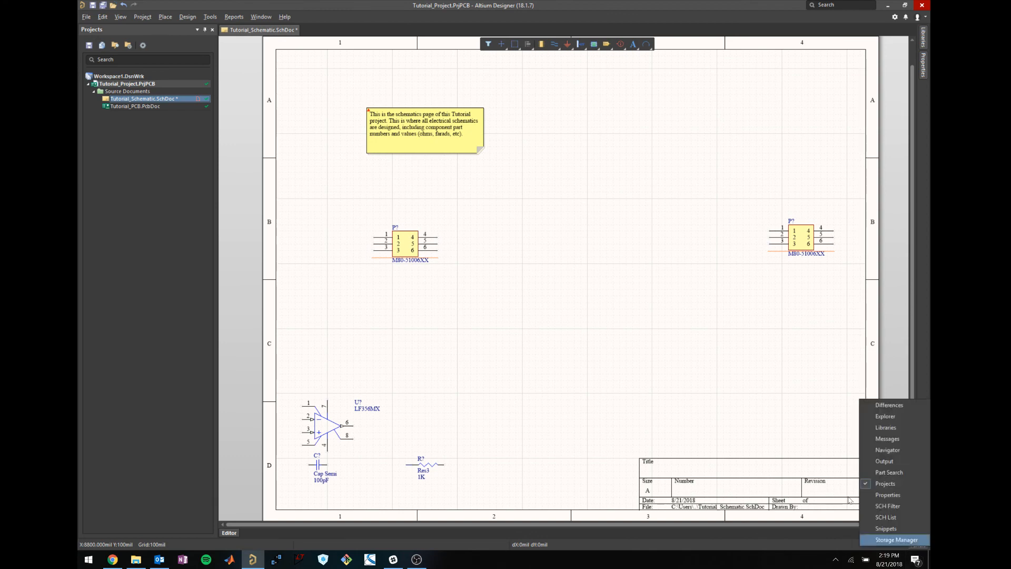
left_click(885, 416)
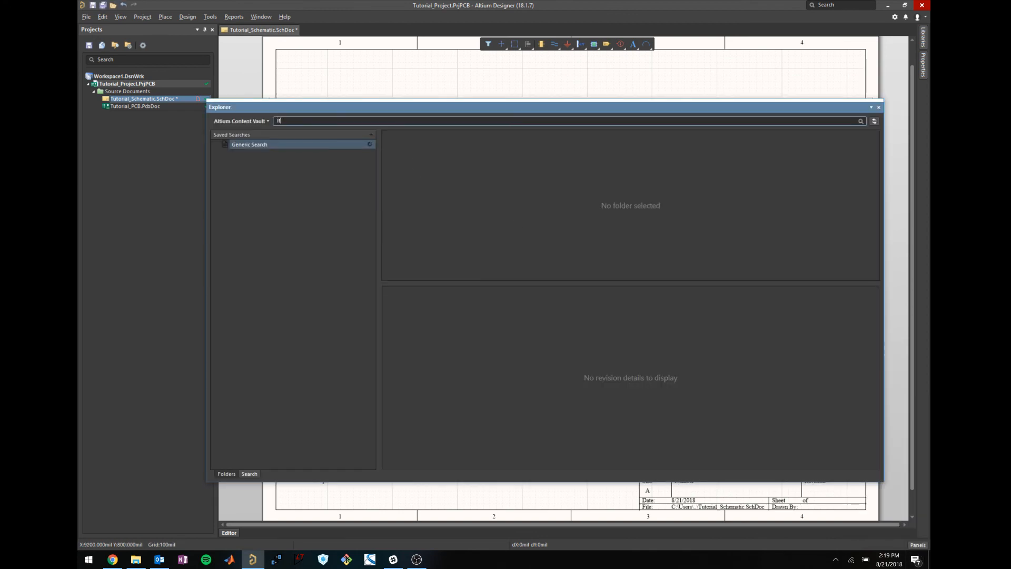
type("lf356")
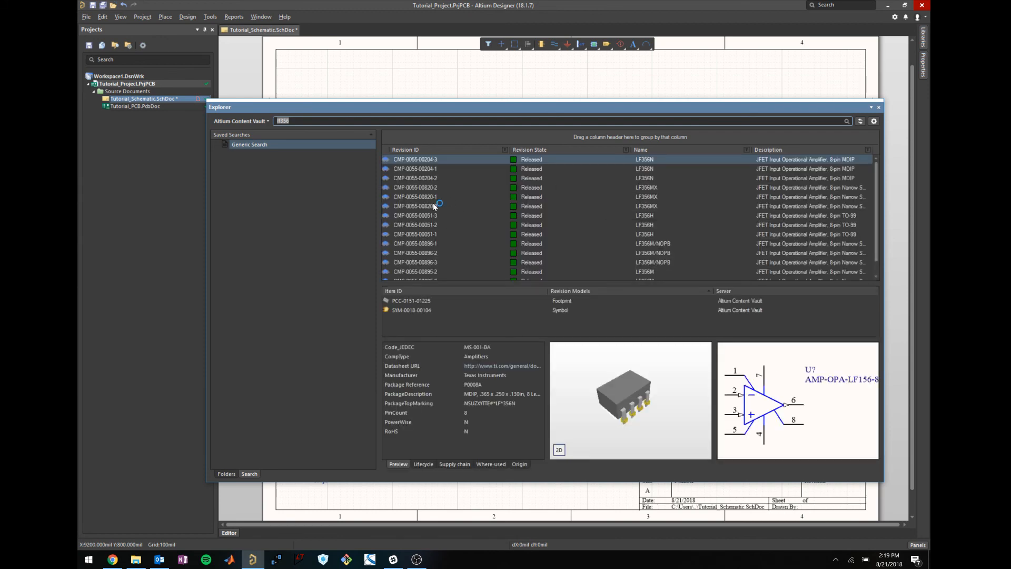
left_click(433, 205)
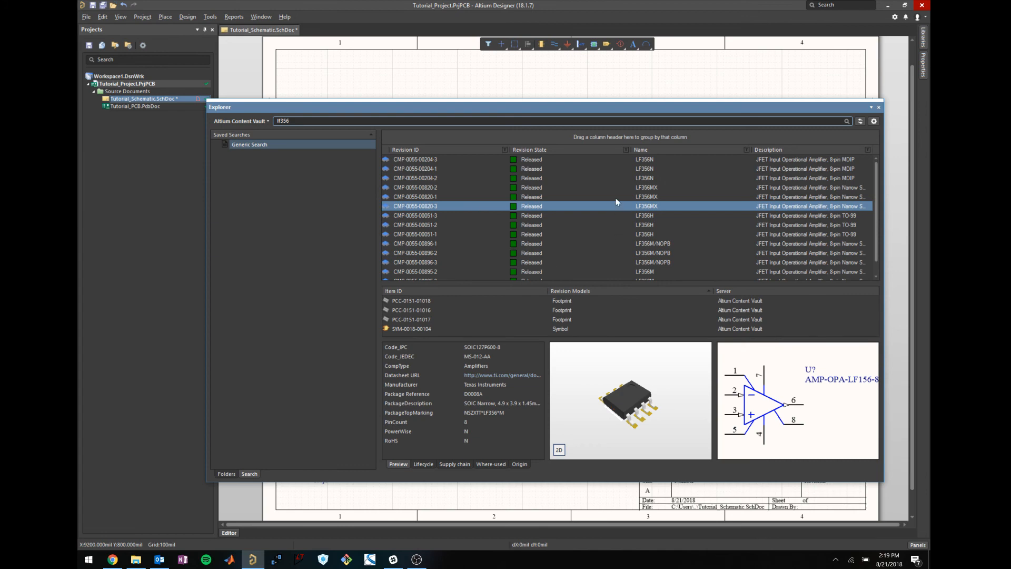
left_click(468, 197)
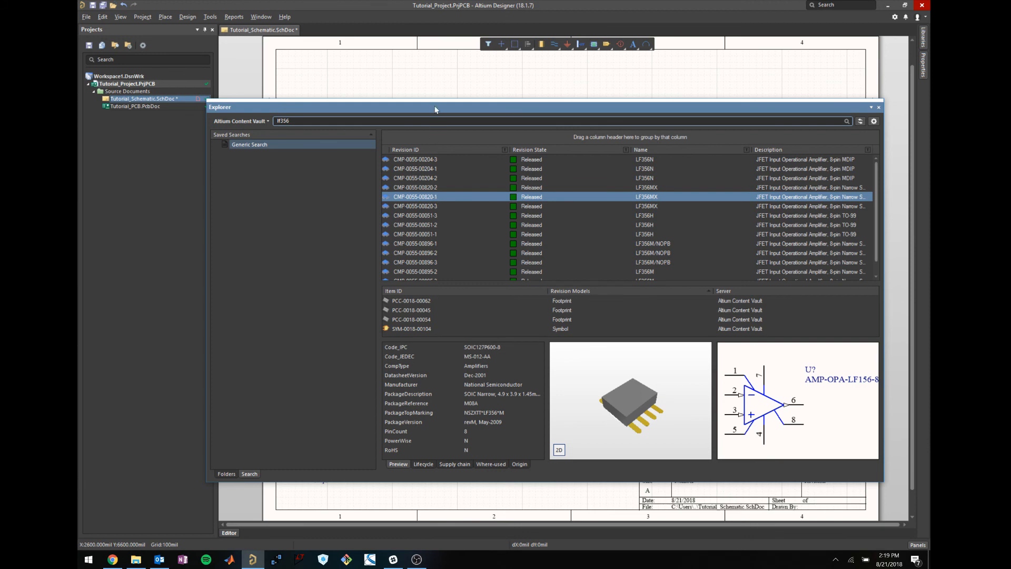
right_click(793, 197)
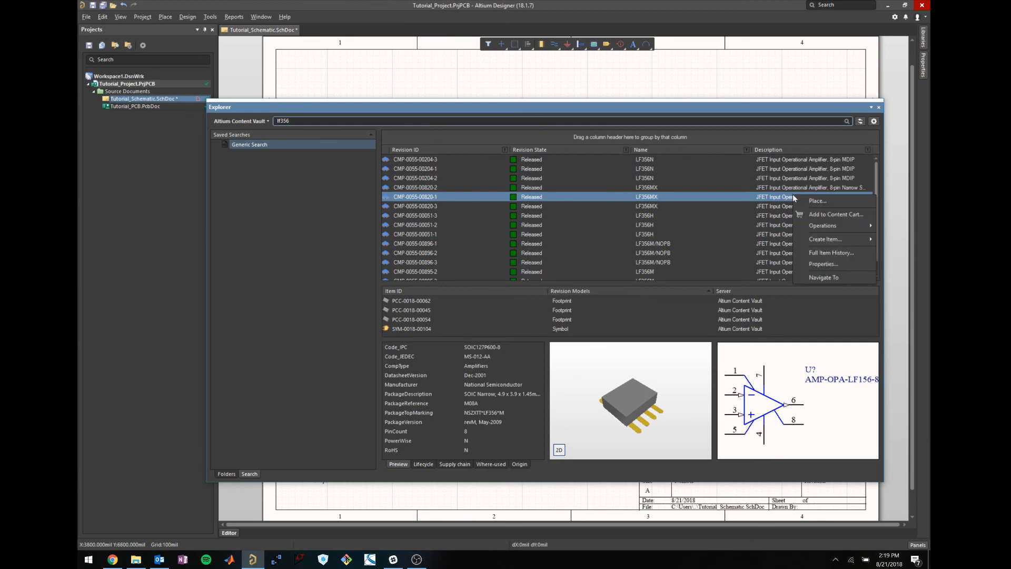
left_click(800, 200)
double_click(800, 198)
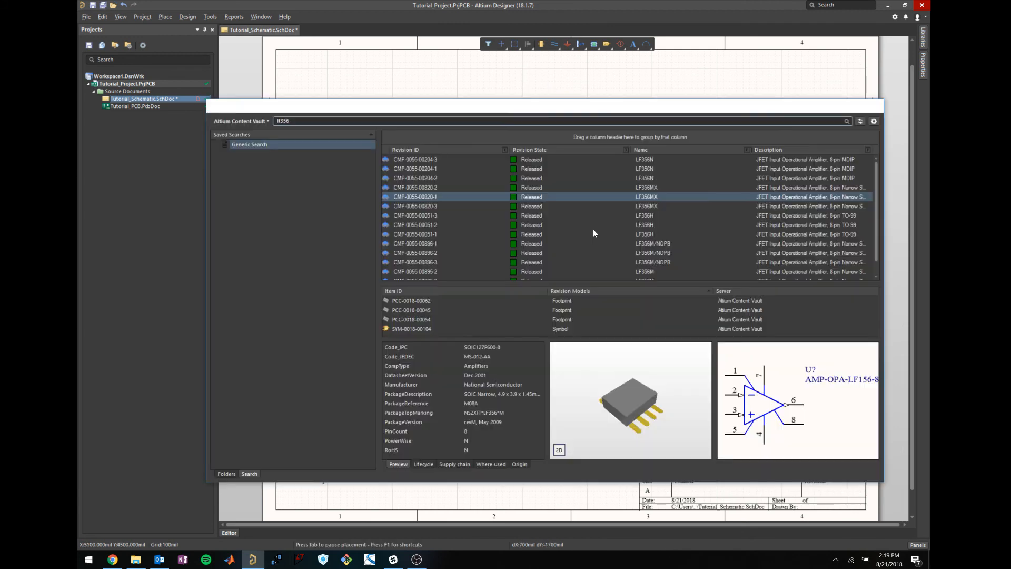
Place a single LF356MX op-amp near the sheet centre and close the Explorer.
left_click(592, 232)
key("Escape")
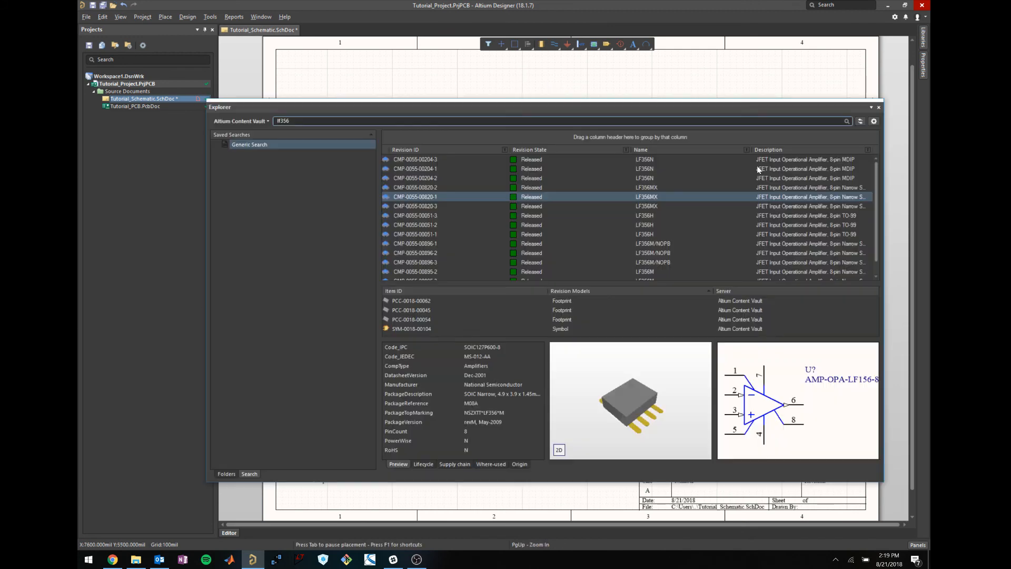
left_click(878, 108)
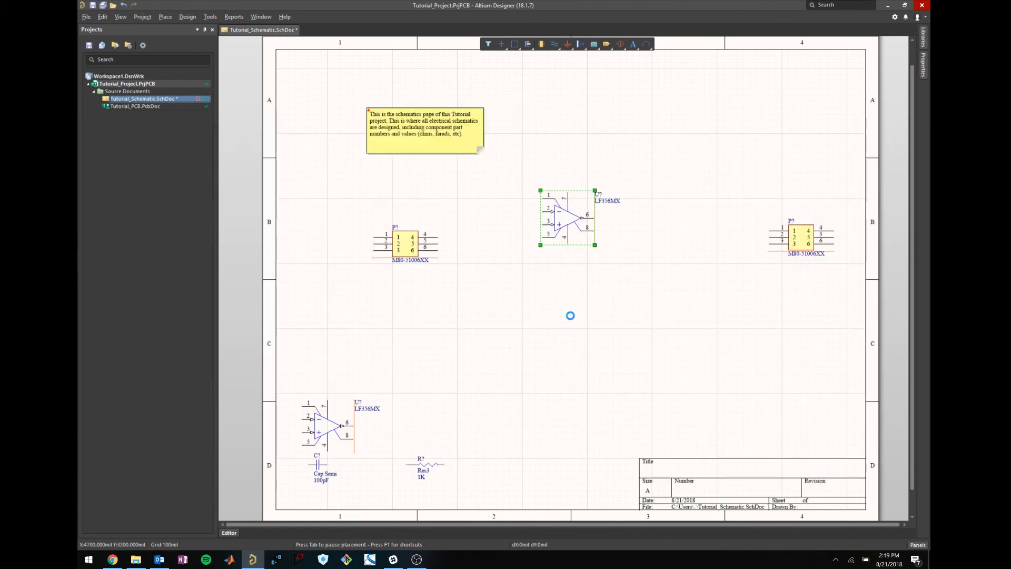
left_click(585, 304)
Delete the old lower-left op-amp and move the new one down to the centre.
left_click_drag(398, 435, 312, 375)
key("Delete")
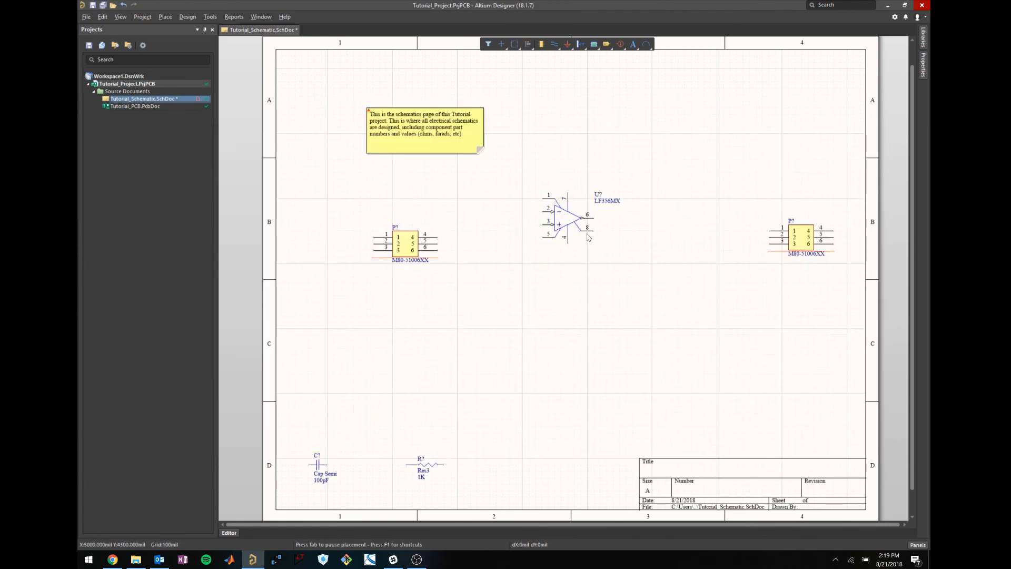
left_click(567, 216)
left_click_drag(568, 216, 559, 235)
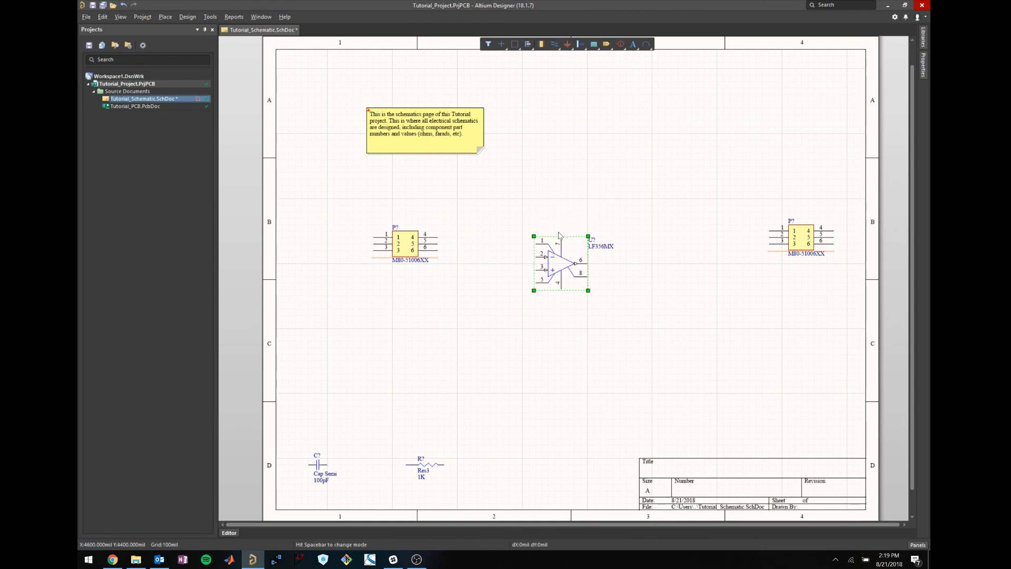
left_click(561, 227)
Switch the Libraries panel to Miscellaneous Devices.IntLib and scroll through its component list.
left_click(923, 38)
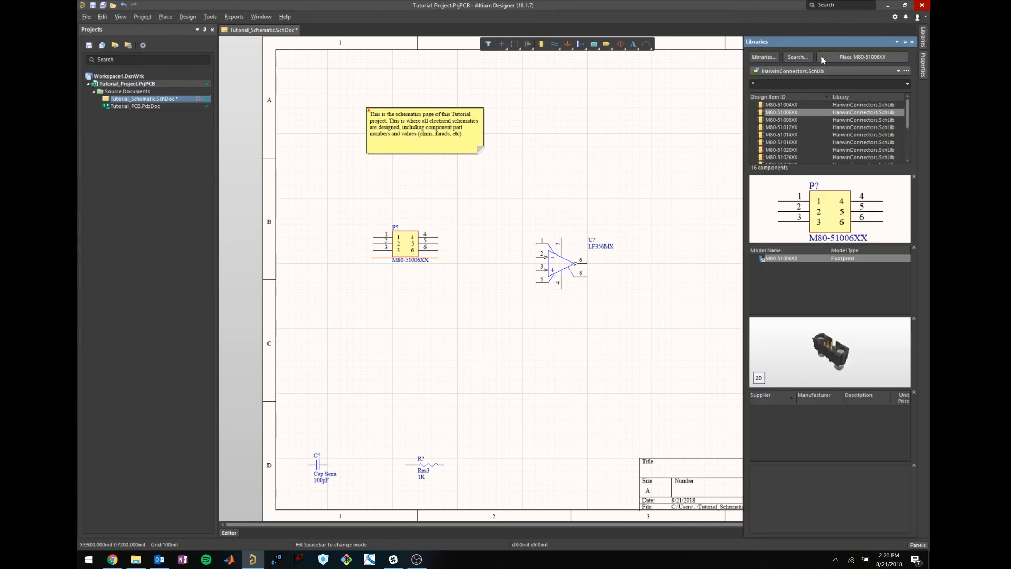
left_click(813, 71)
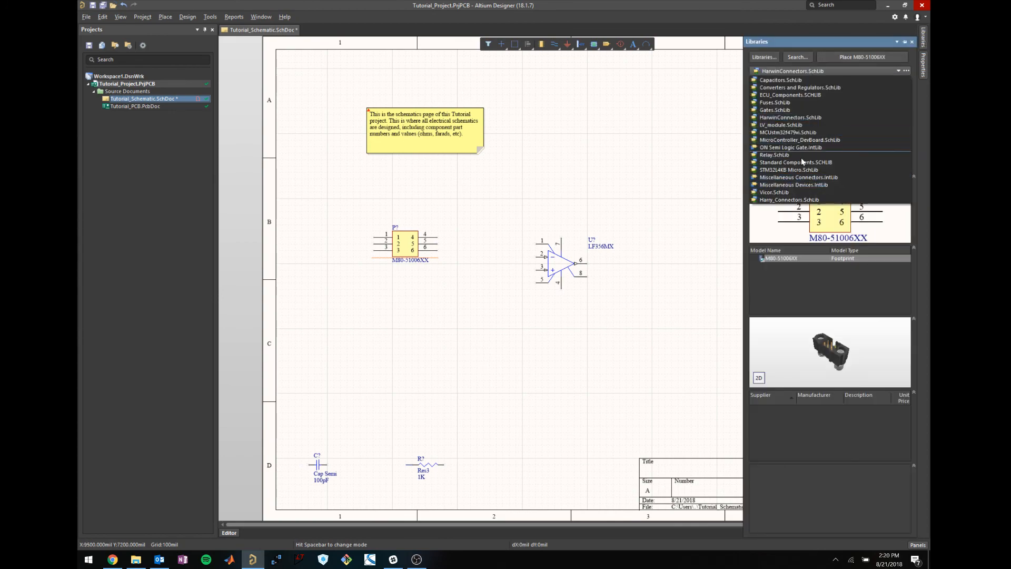
left_click(801, 185)
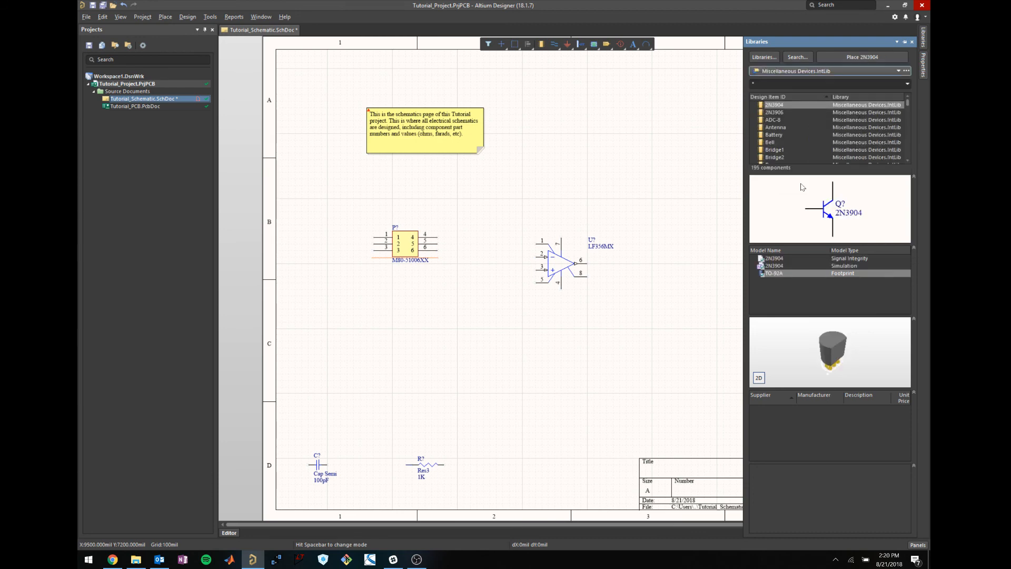
scroll(908, 158, "down", 10)
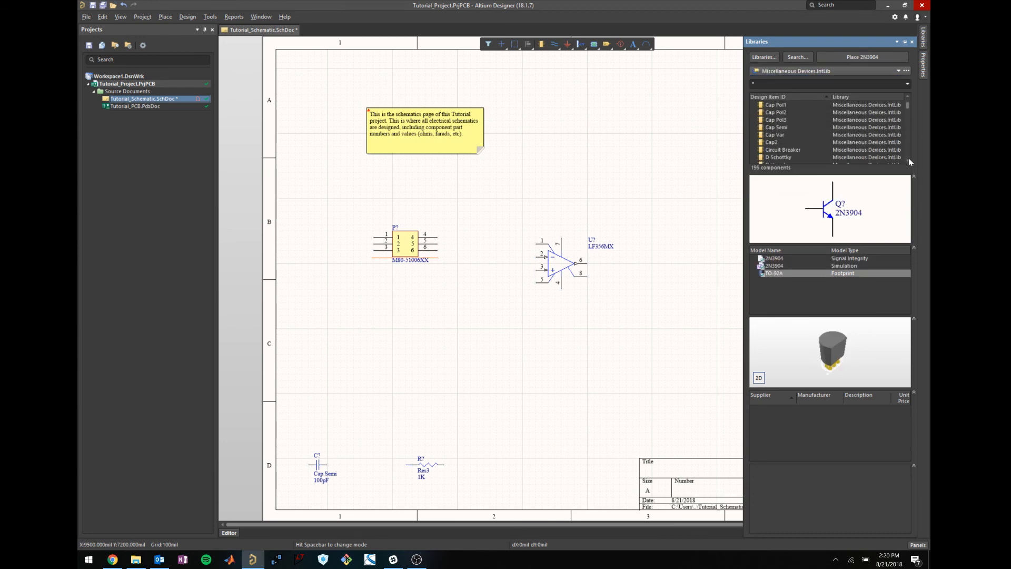
scroll(908, 158, "down", 15)
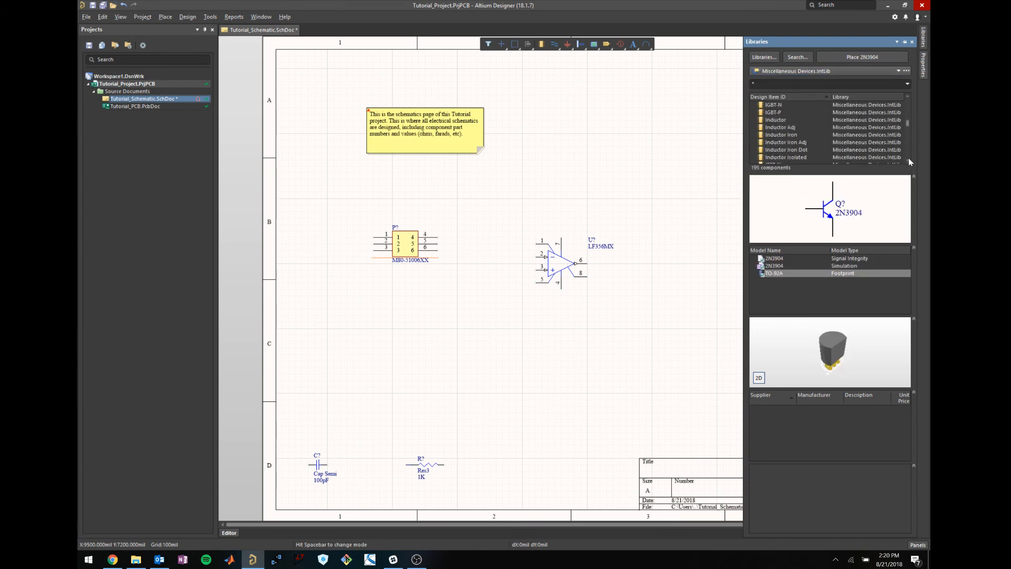
scroll(909, 158, "down", 20)
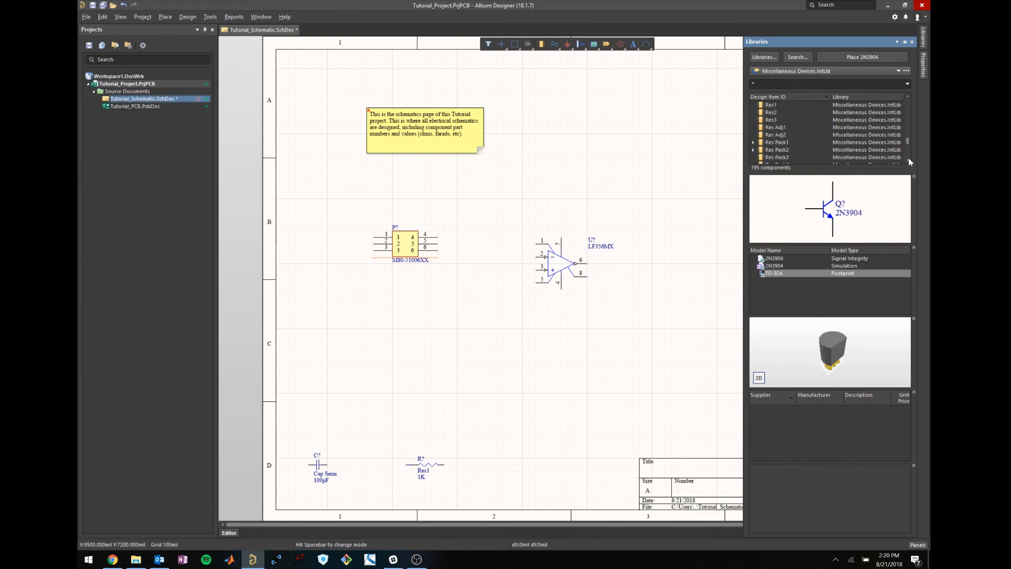
left_click_drag(907, 152, 904, 105)
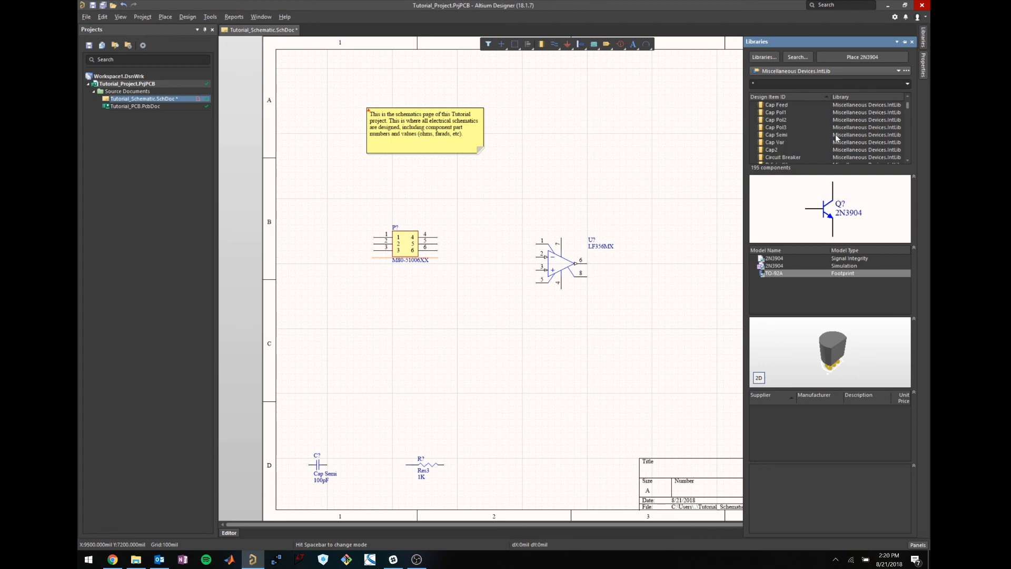
Place two Cap Semi capacitors, one above and one below the op-amp.
left_click(785, 134)
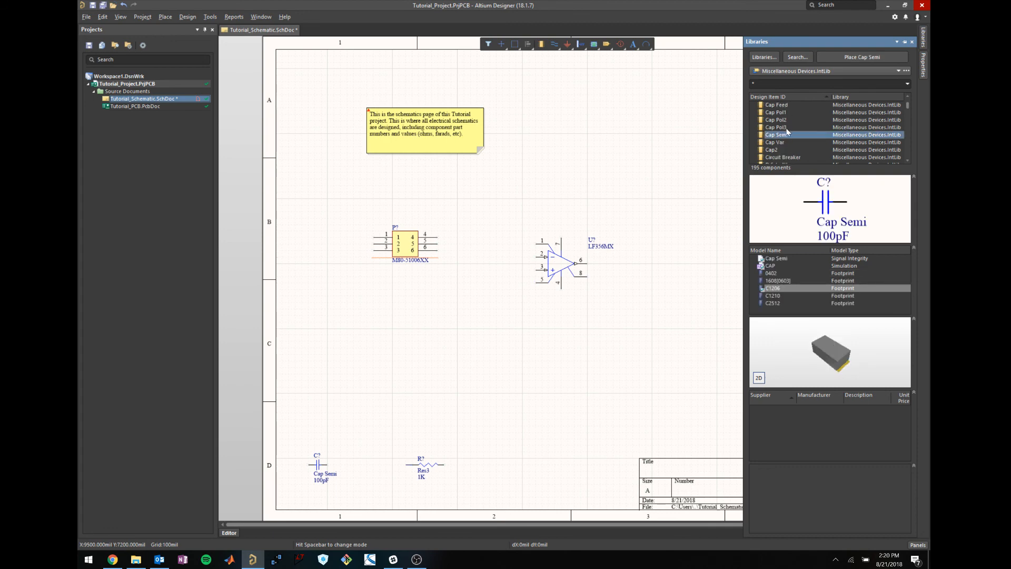
double_click(785, 135)
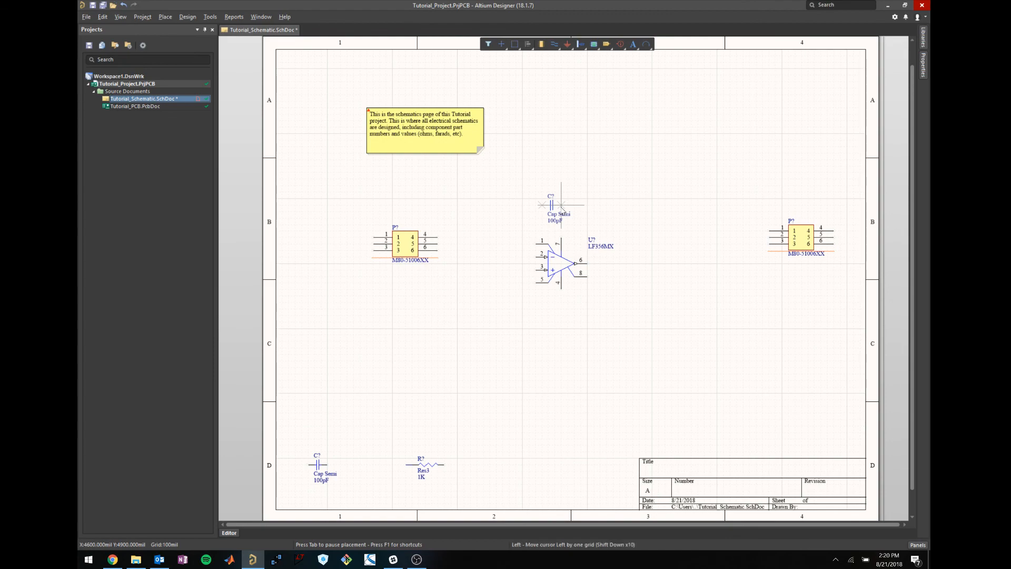
left_click(561, 206)
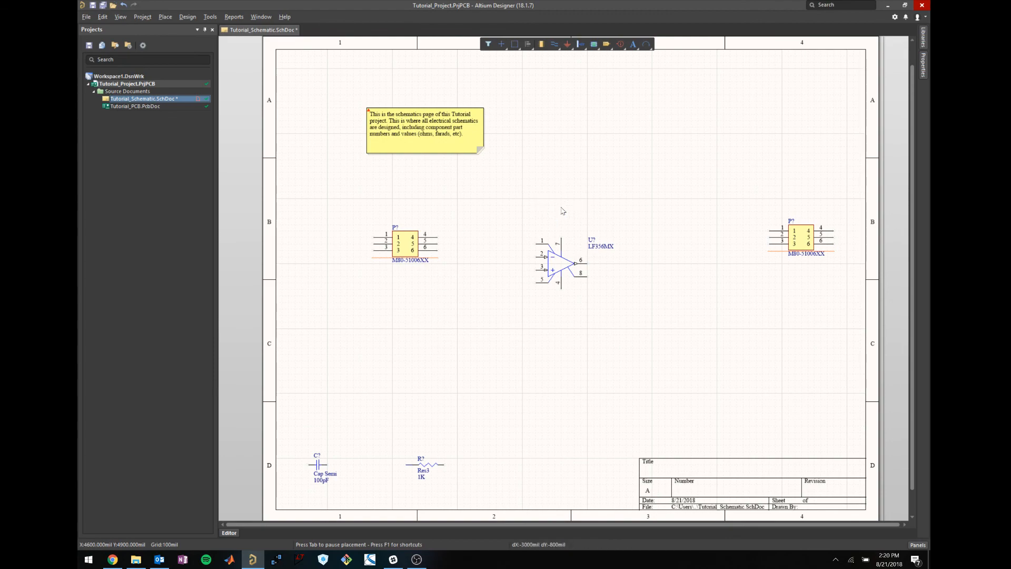
left_click(548, 308)
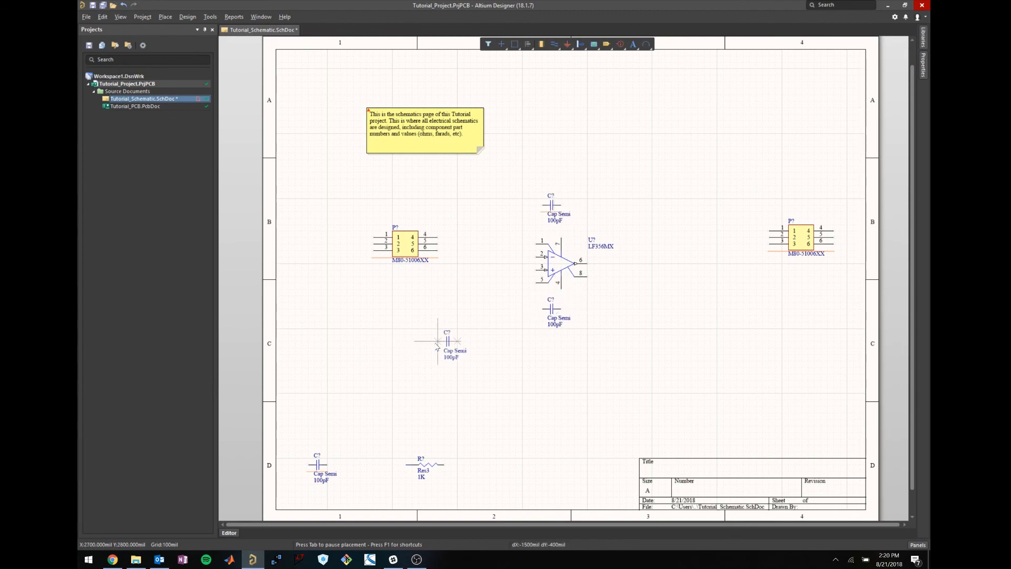
key("Escape")
Move the upper capacitor further up, away from the op-amp.
left_click(678, 319)
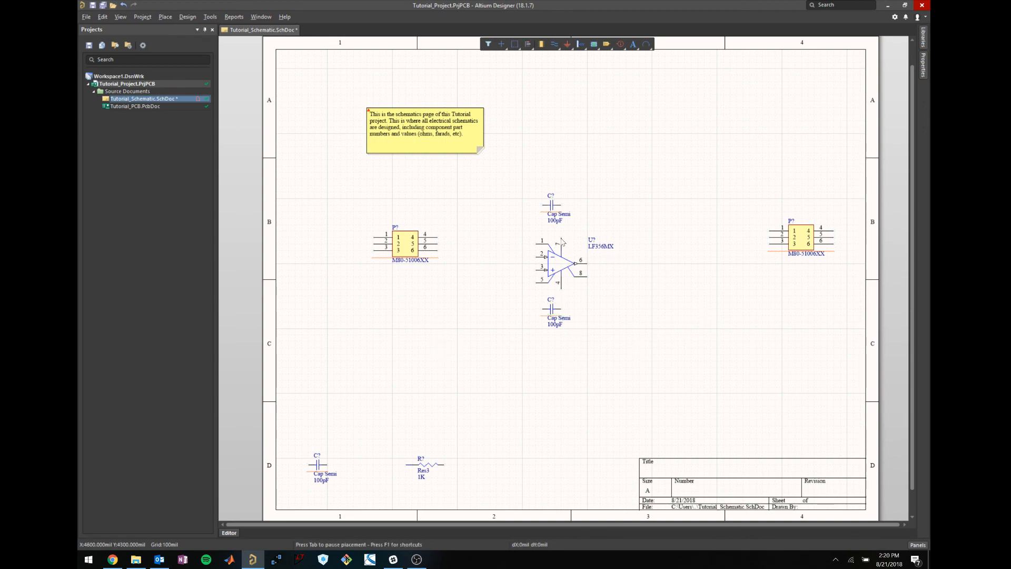
left_click(553, 209)
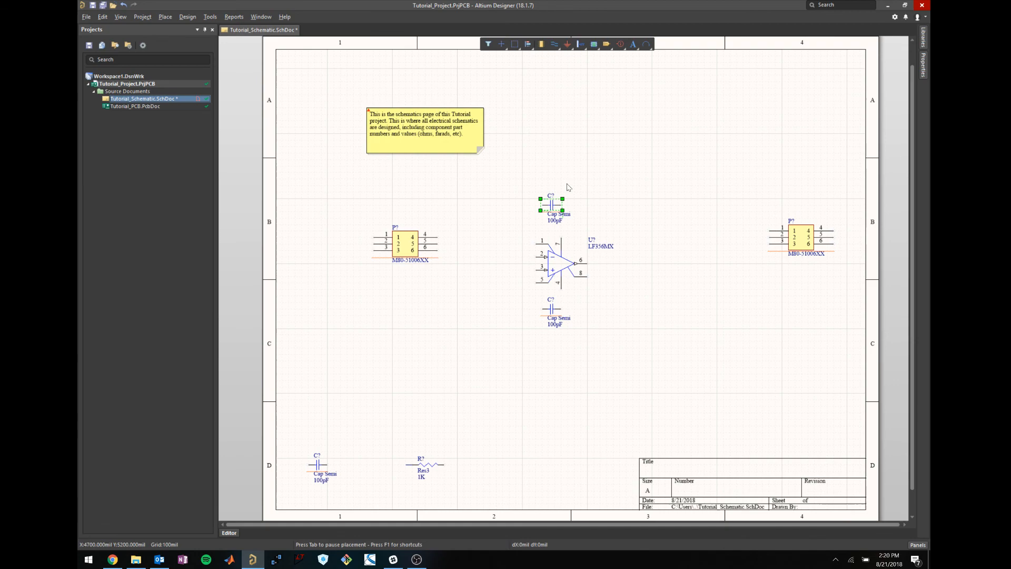
left_click(591, 205)
left_click(426, 465)
left_click(427, 410)
left_click_drag(553, 205, 558, 177)
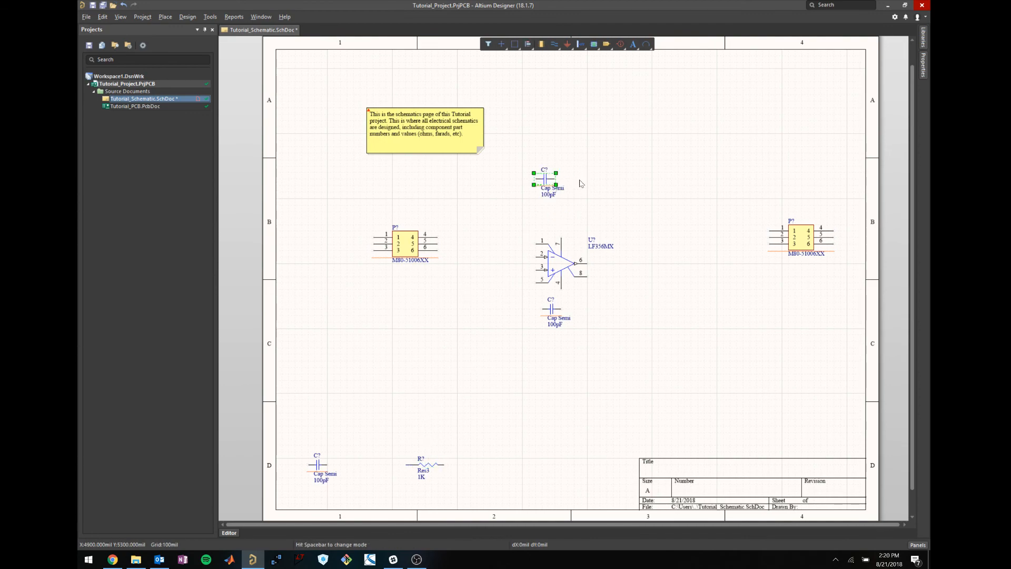
left_click(579, 181)
left_click(922, 45)
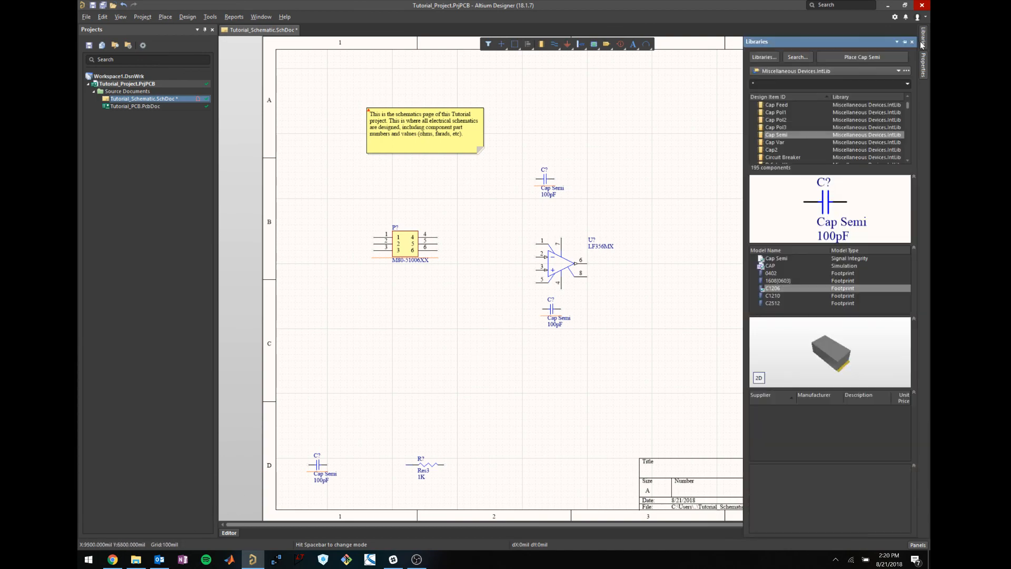
Place two Res3 resistors above and left of the op-amp, and delete the old lower-left Cap and Res3.
left_click_drag(906, 107, 905, 140)
left_click(772, 143)
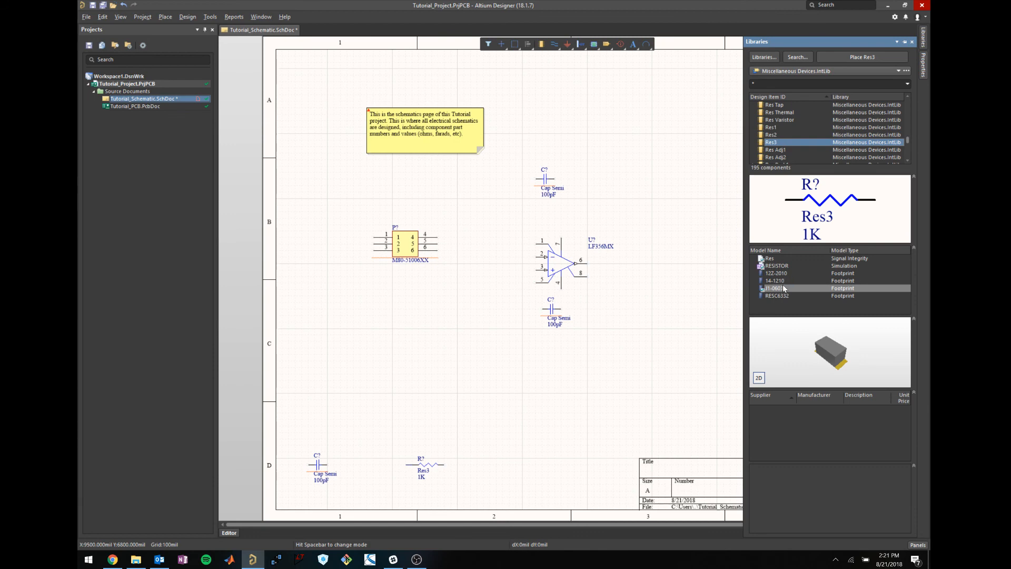
left_click(784, 288)
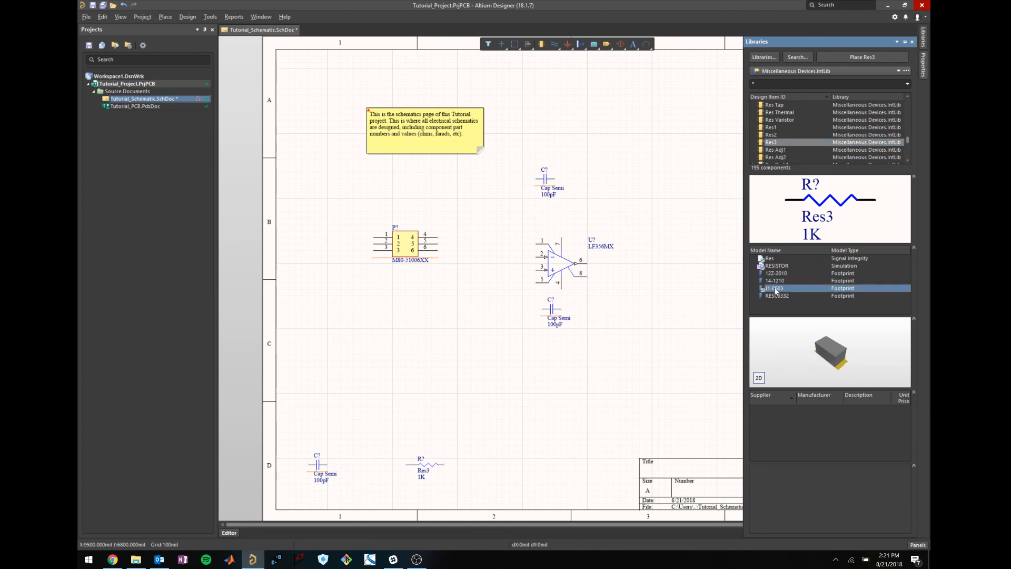
double_click(777, 143)
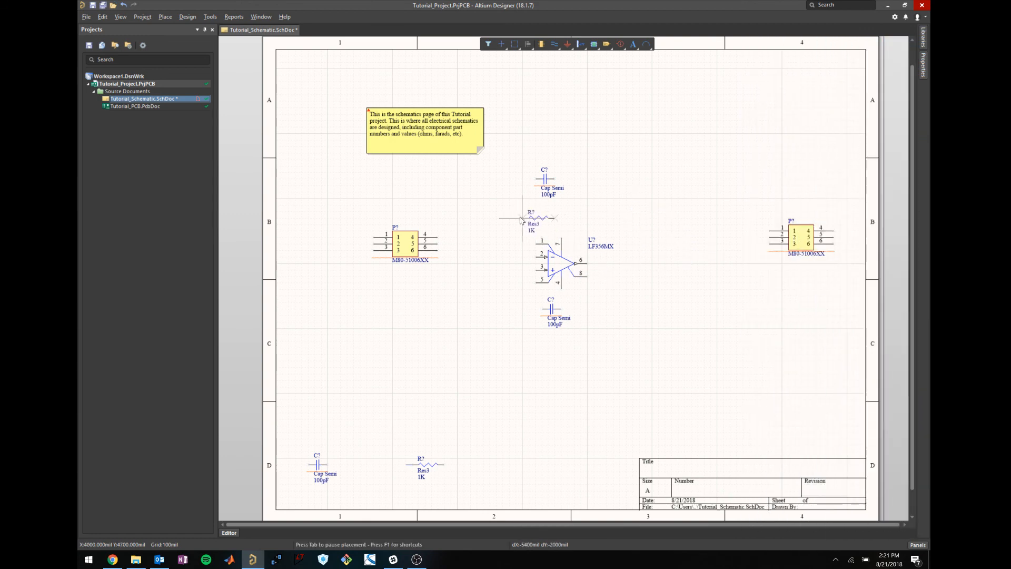
left_click(524, 217)
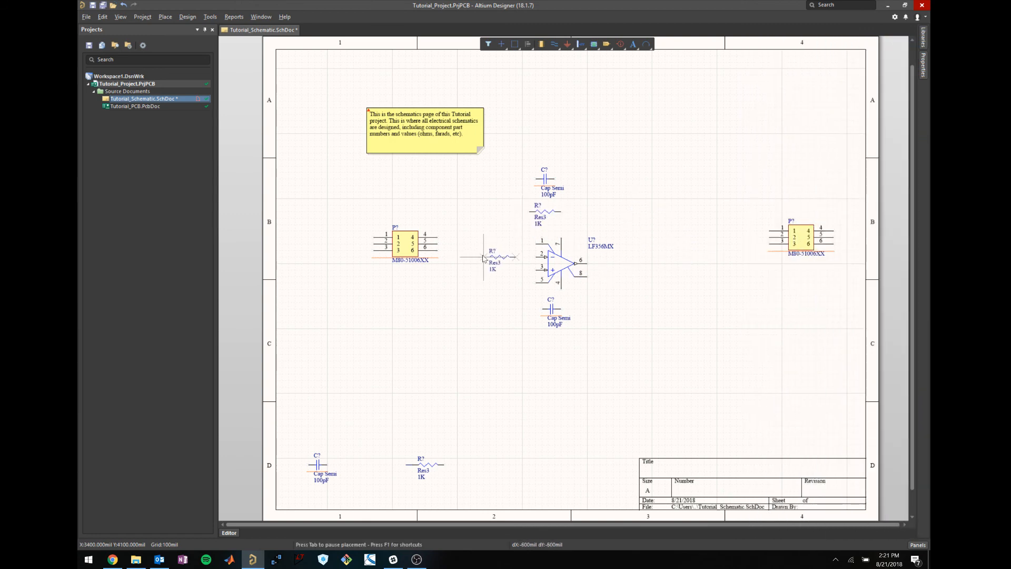
left_click(484, 256)
right_click(495, 398)
left_click_drag(477, 488, 303, 447)
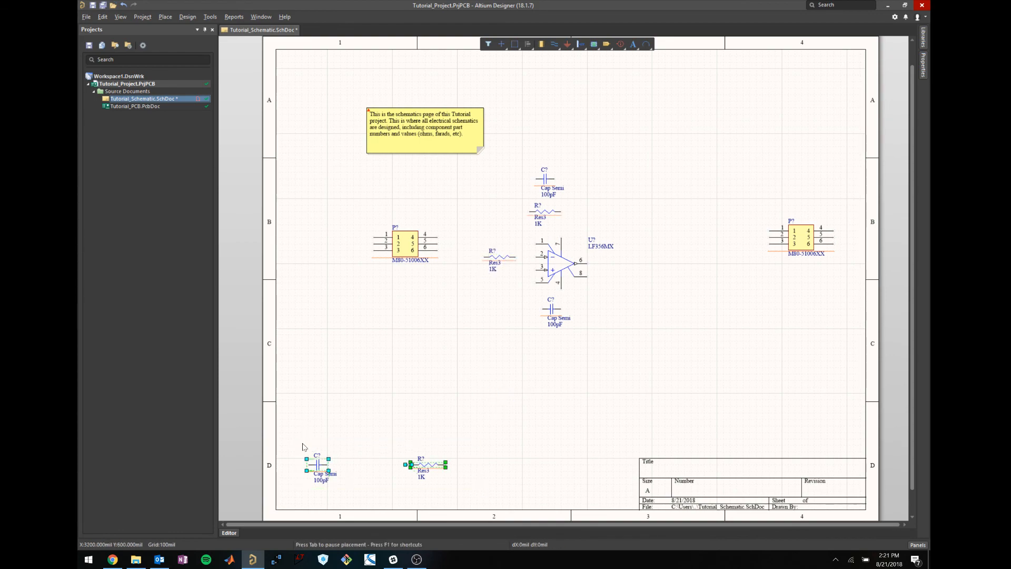
key("Delete")
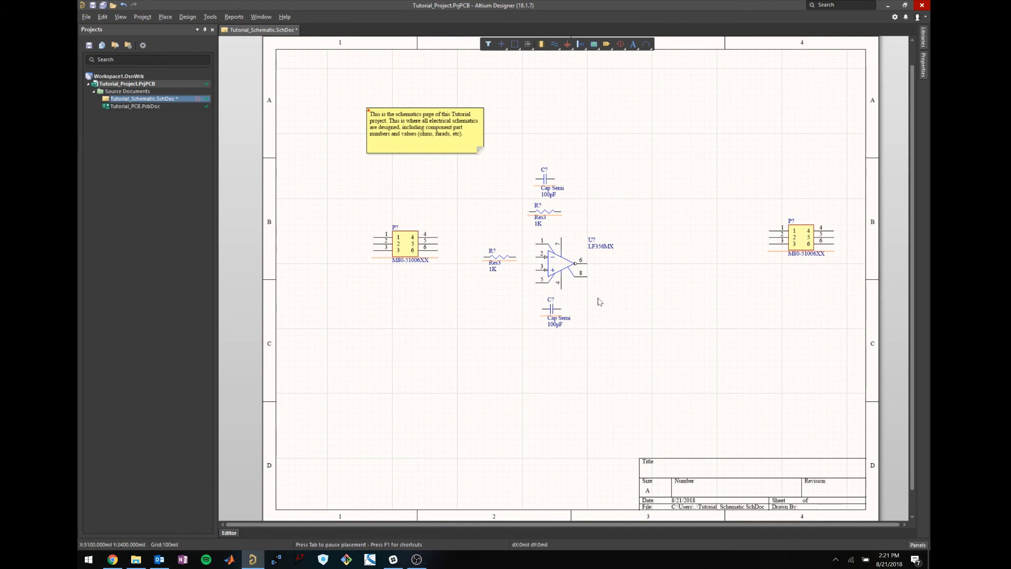
Shift both P? connectors slightly left and save the schematic with Ctrl+S.
left_click_drag(804, 236, 796, 254)
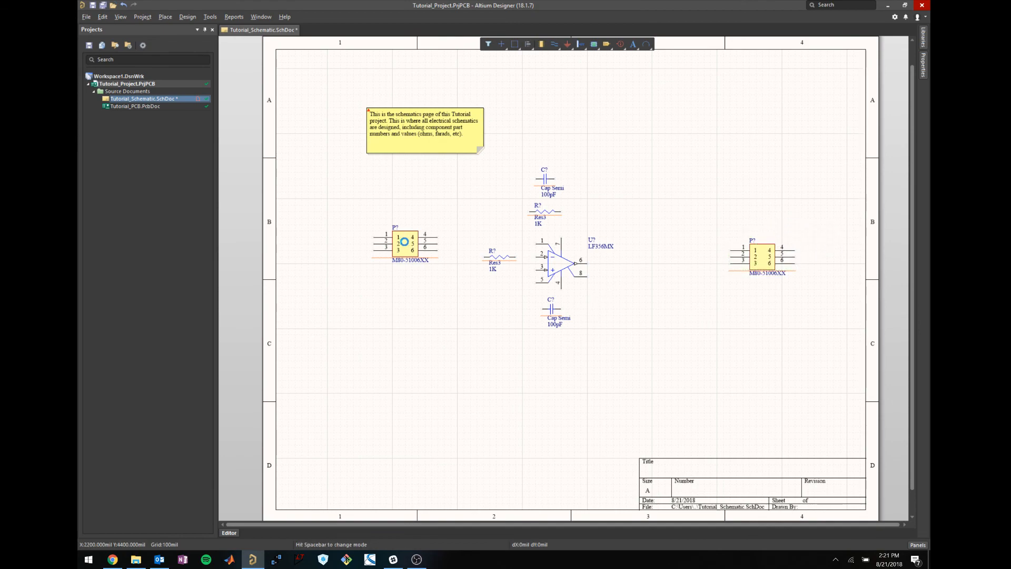
left_click(408, 243)
left_click_drag(408, 243, 375, 257)
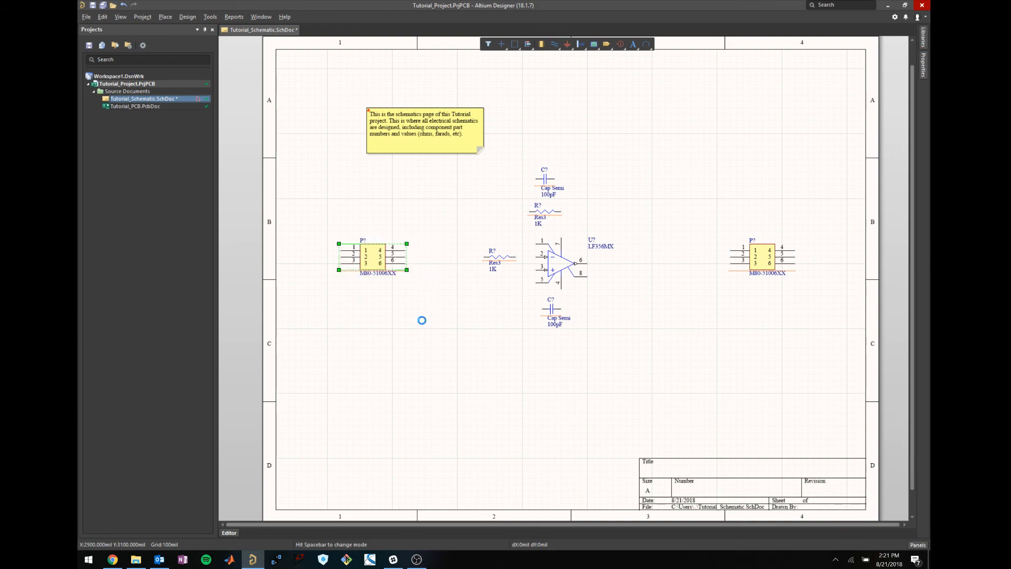
left_click(378, 285)
left_click(168, 17)
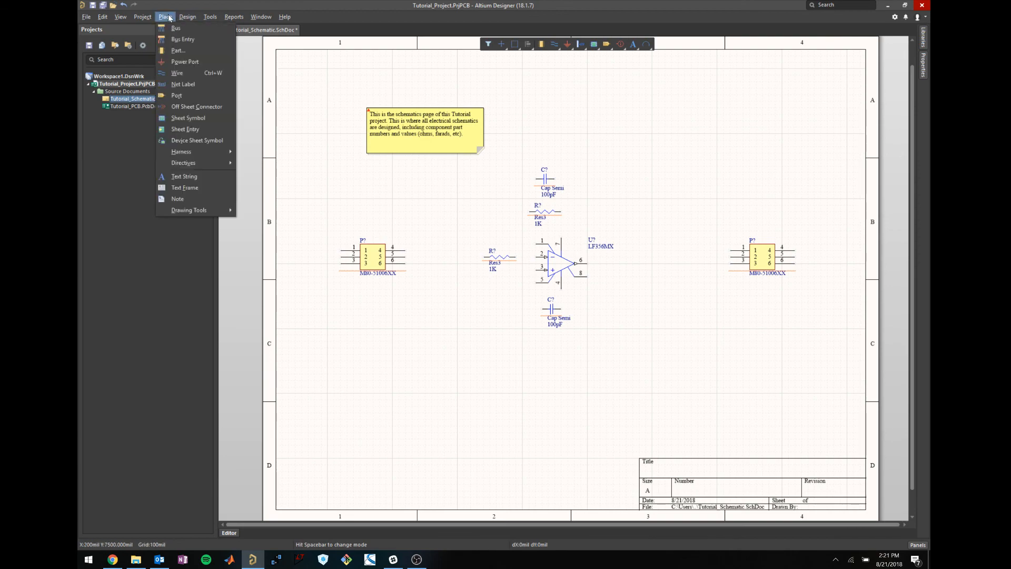
left_click(342, 108)
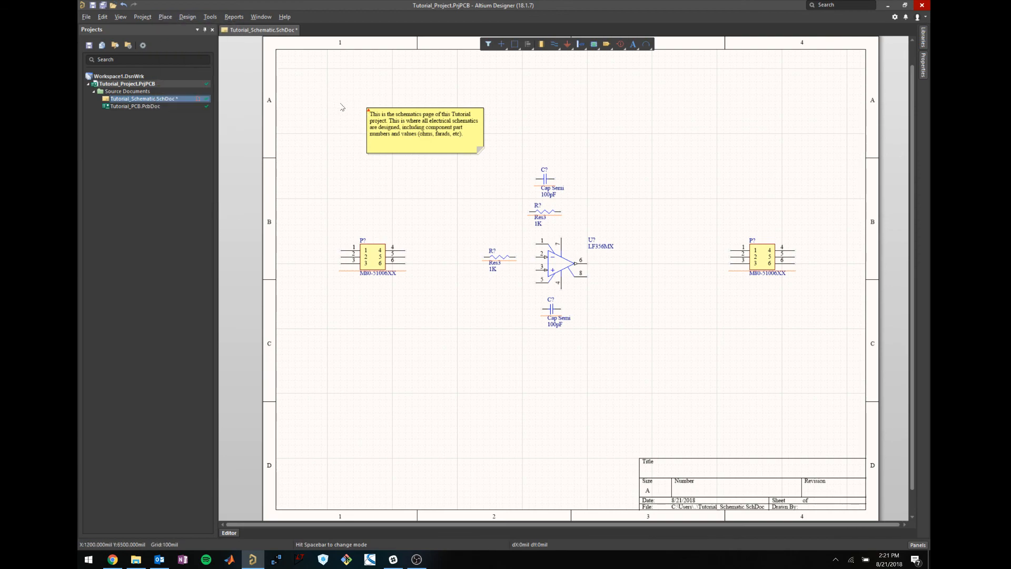
key("ctrl+s")
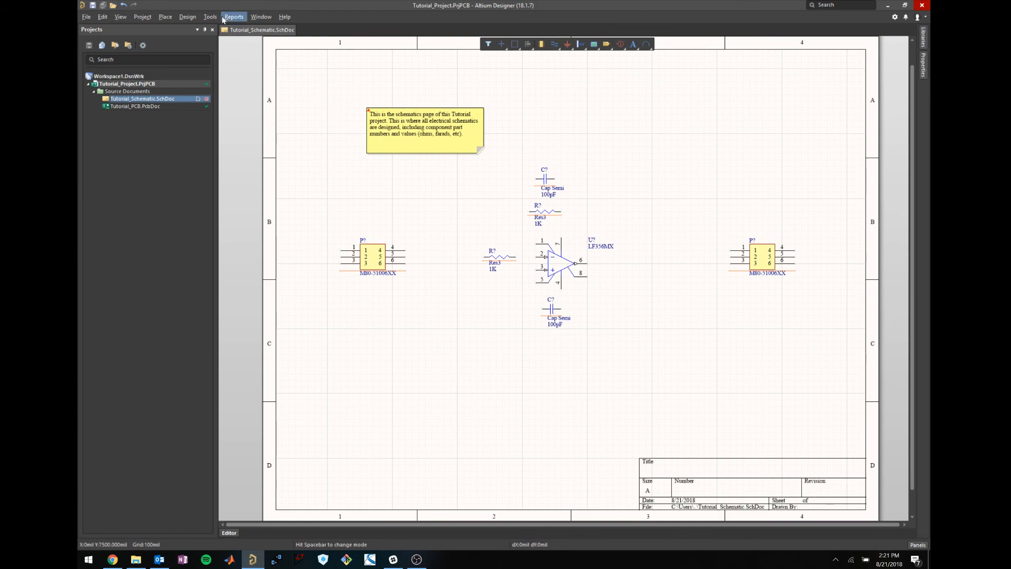
Place three stacked ports beside pins 1, 2 and 3 of the left connector.
left_click(167, 17)
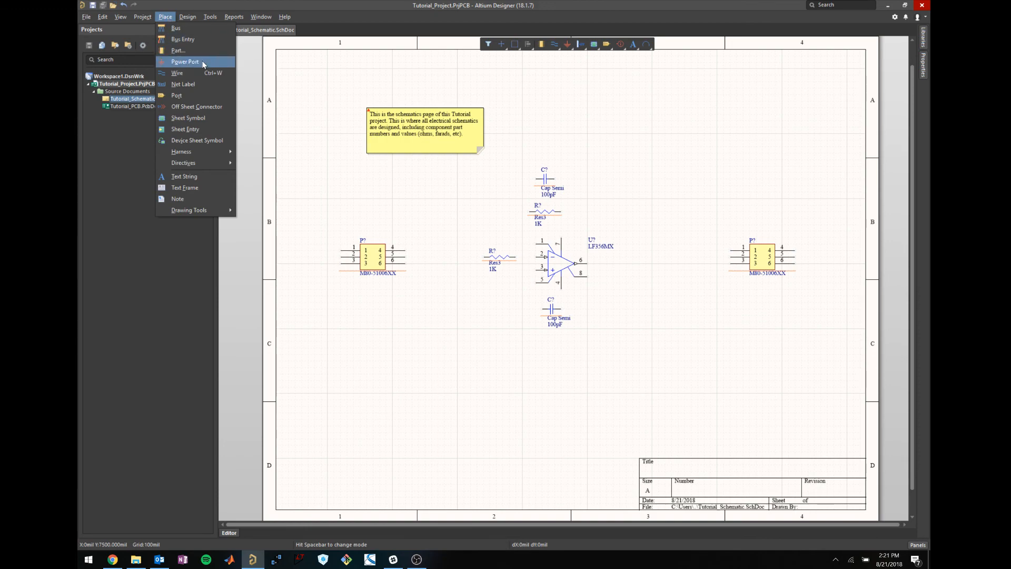
left_click(184, 96)
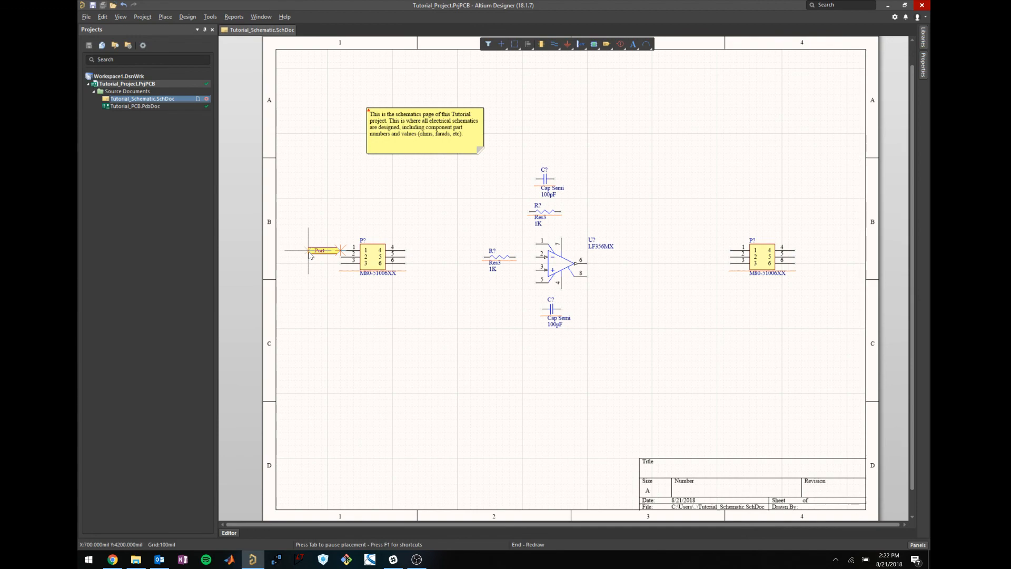
left_click(308, 250)
left_click(342, 255)
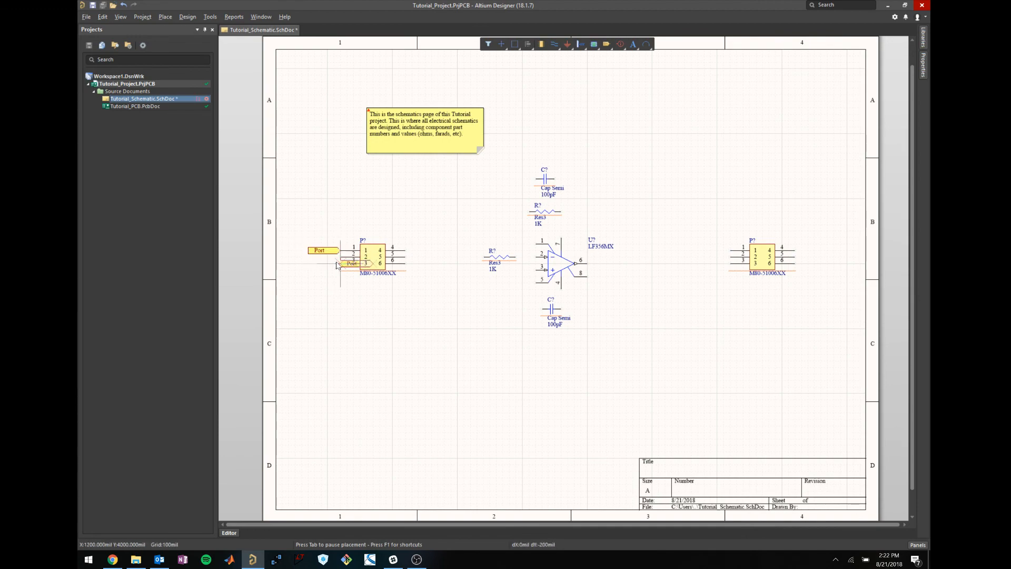
left_click(308, 260)
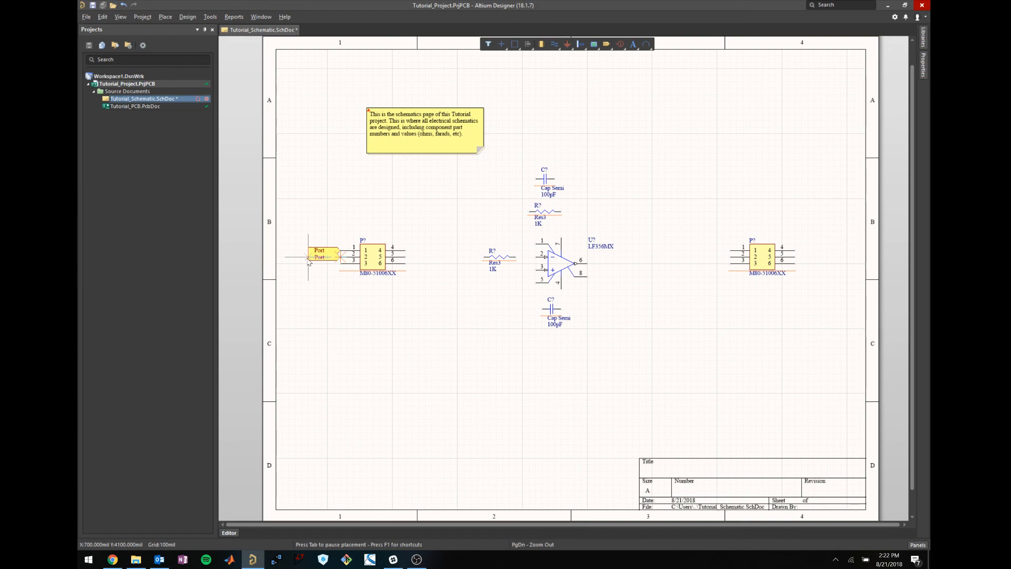
left_click(341, 258)
left_click(308, 264)
left_click(341, 263)
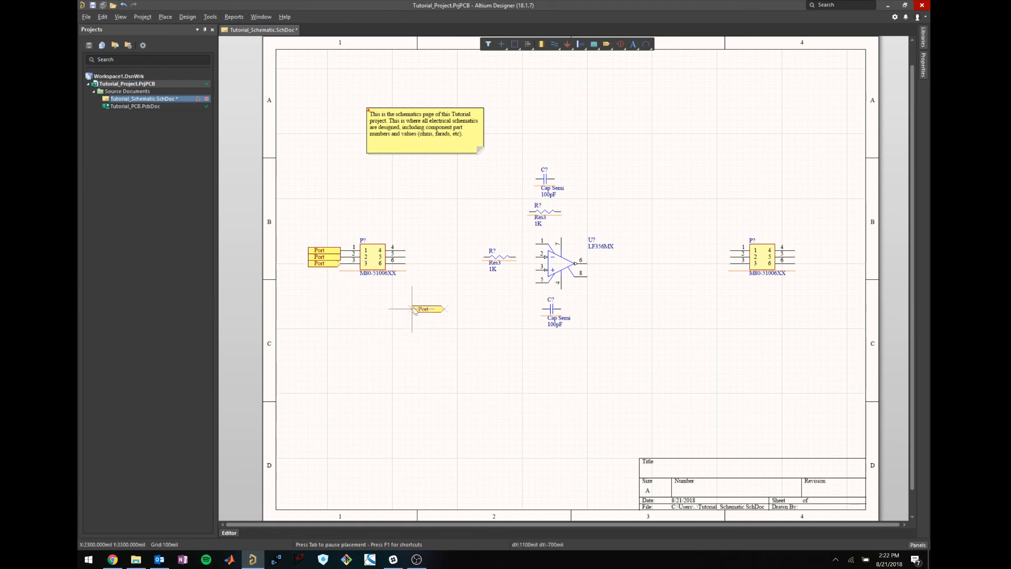
Drop a rotated port at the connector's pin 4, then delete it.
key("space")
key("space")
key("space")
key("space")
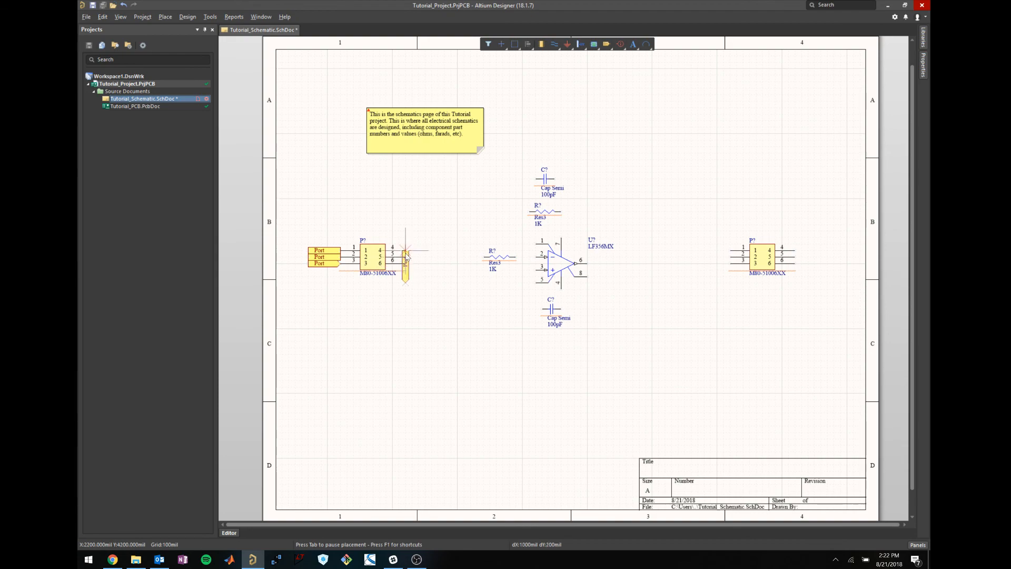
left_click(407, 255)
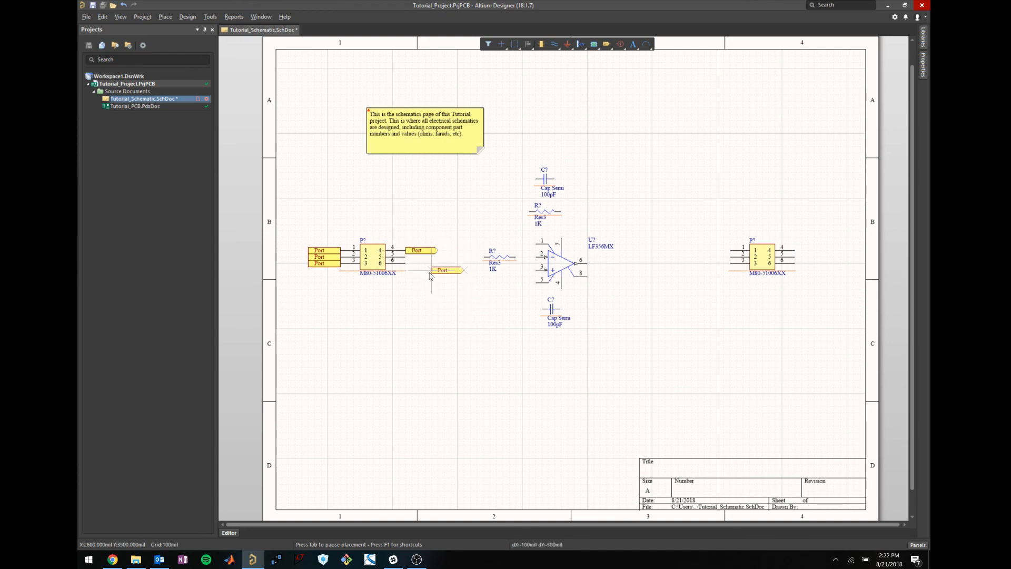
key("Escape")
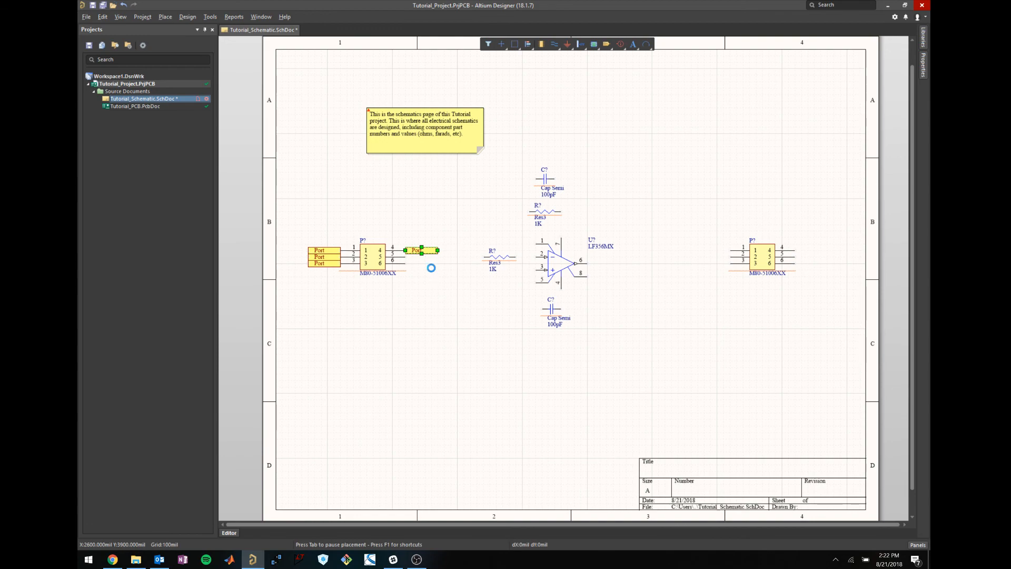
key("Delete")
Place a new port above the connector's pin 4.
left_click(167, 17)
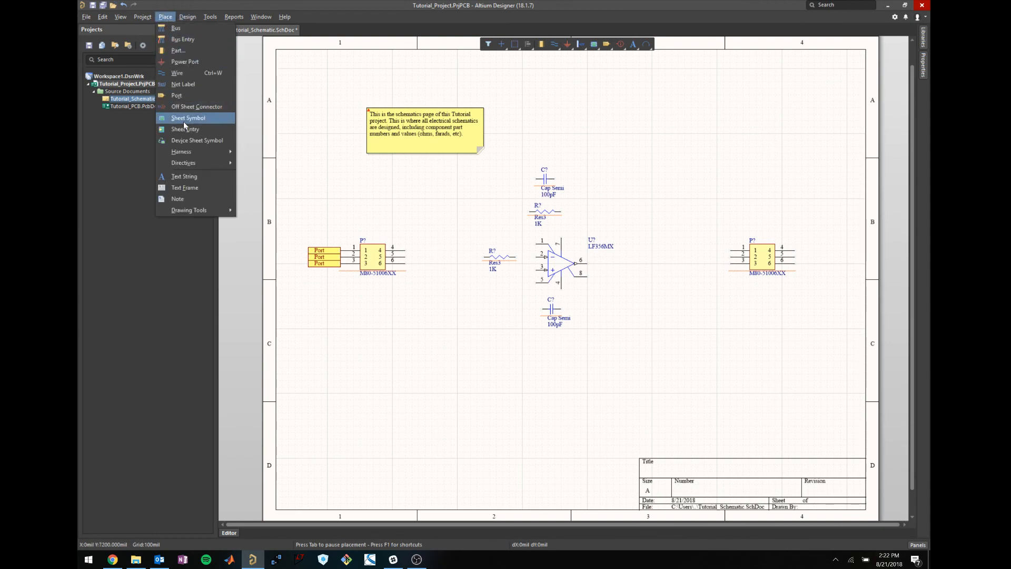
left_click(177, 95)
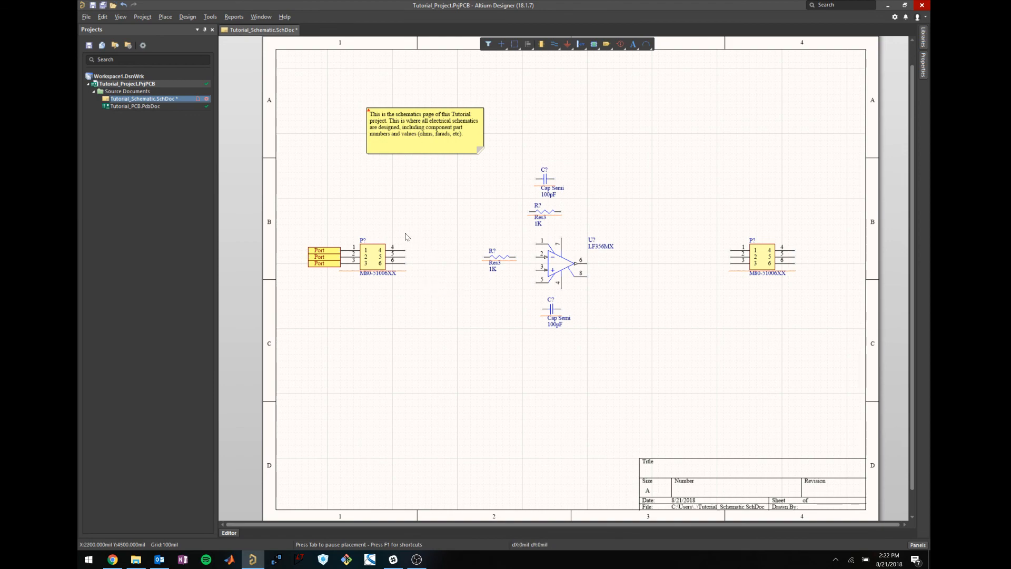
left_click(166, 17)
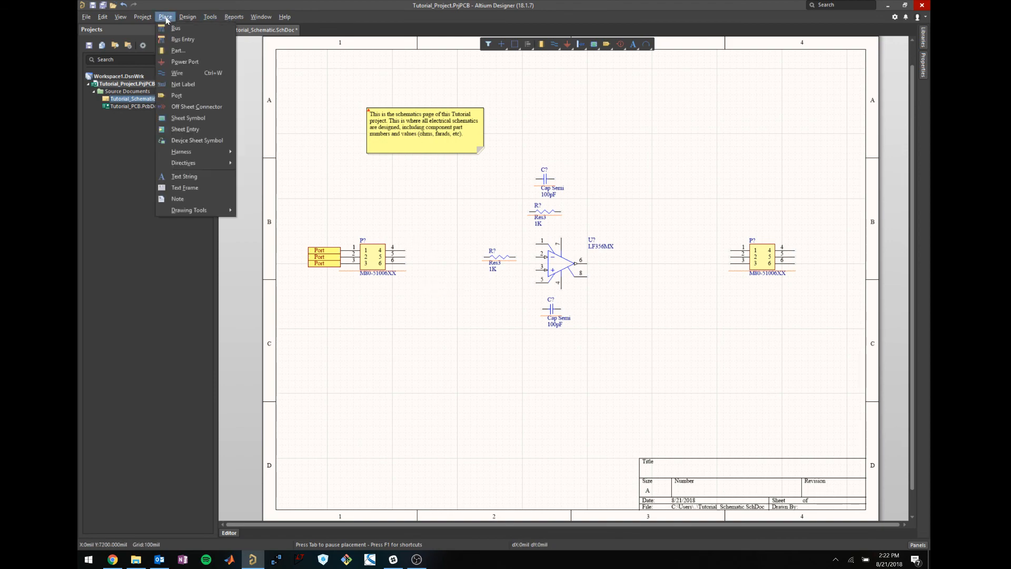
left_click(176, 96)
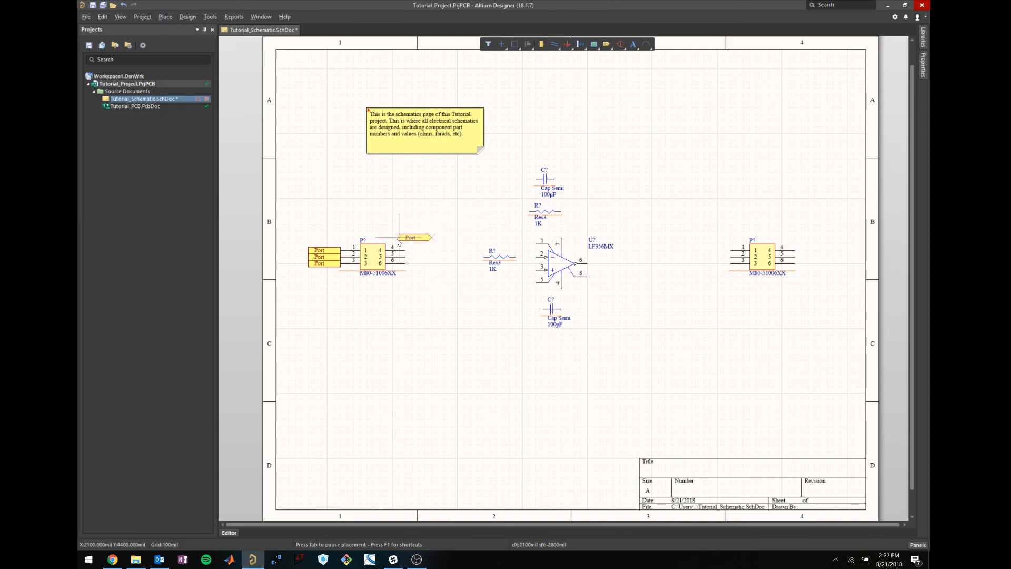
left_click(399, 237)
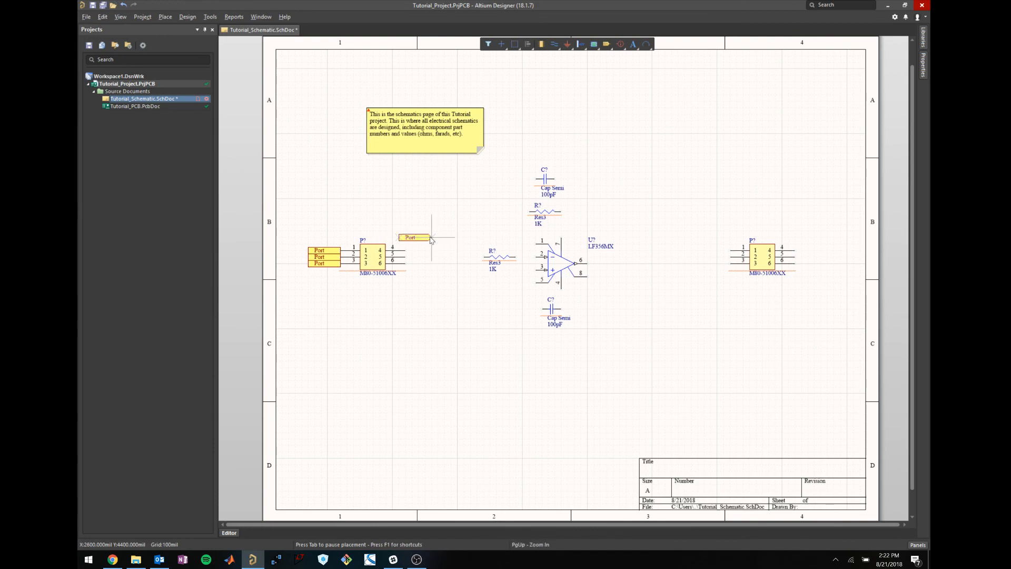
left_click(432, 237)
key("Escape")
left_click(416, 237)
left_click(427, 206)
Realign the top left port so it sits back against pin 1.
left_click_drag(337, 250, 321, 250)
left_click(335, 232)
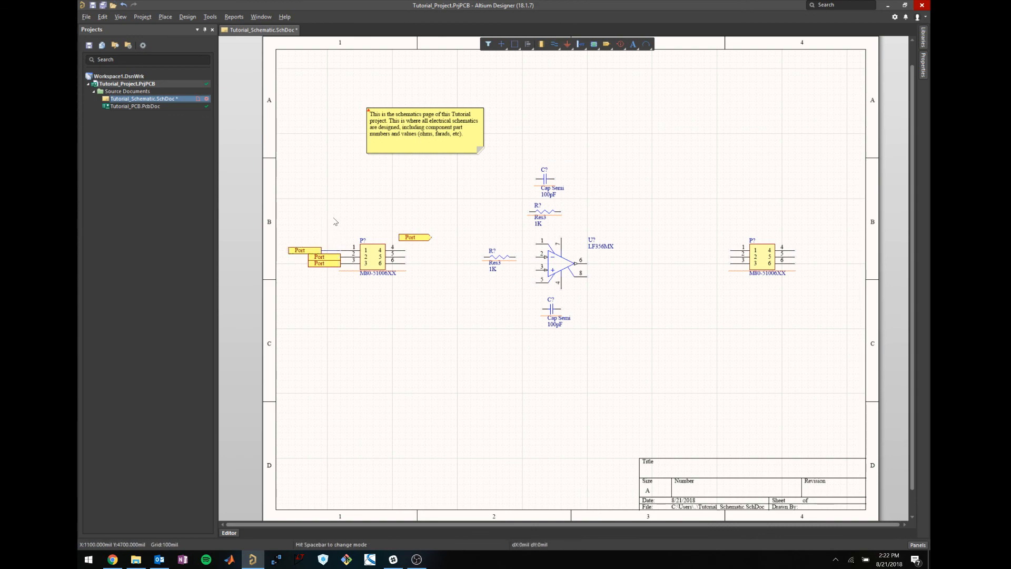
left_click(332, 251)
left_click_drag(309, 249, 338, 251)
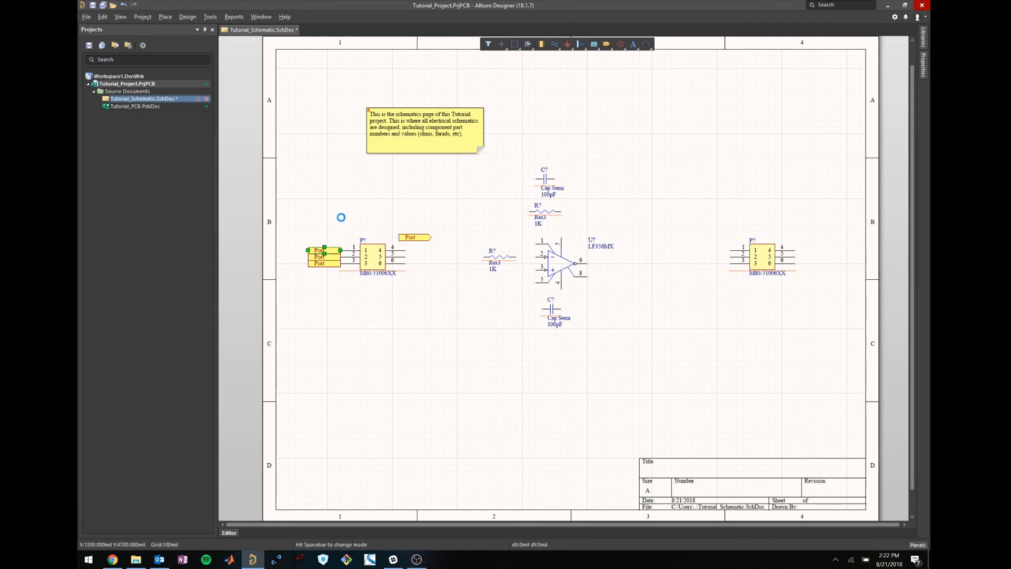
left_click(341, 217)
left_click(321, 250)
Name the three left ports 15+, 15- and GND from top to bottom.
double_click(318, 250)
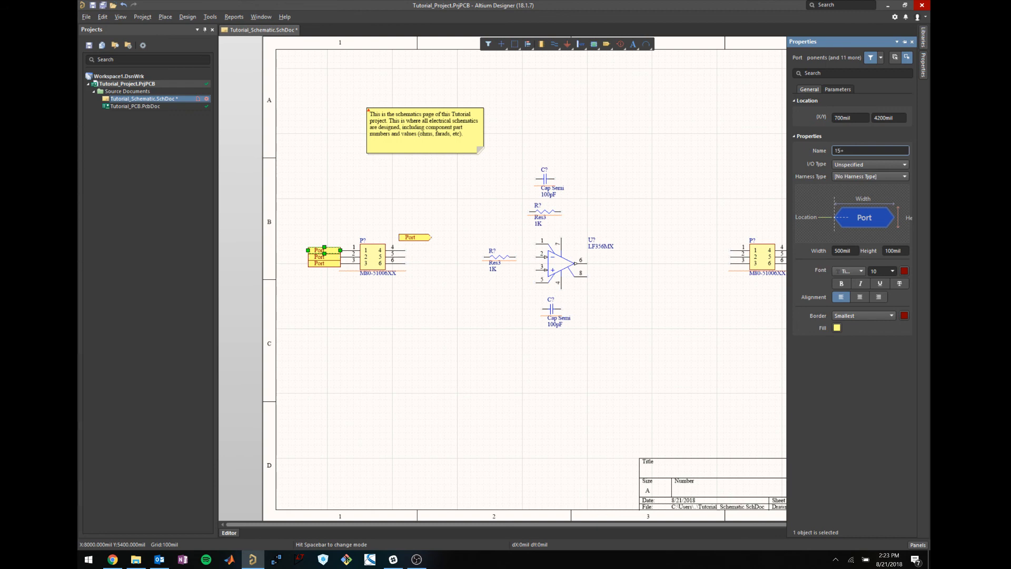
type("15+")
key("Return")
left_click(385, 291)
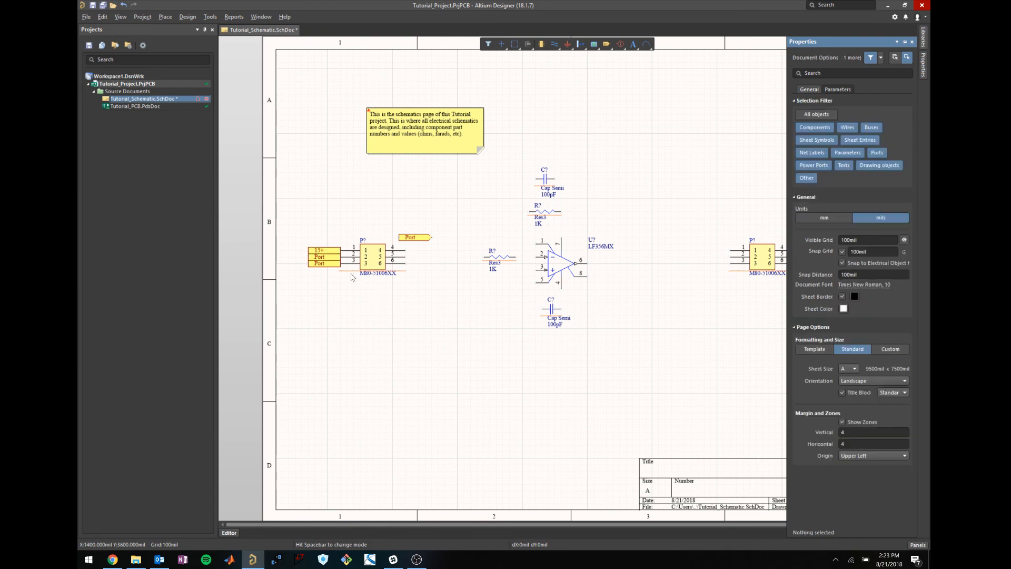
left_click(327, 257)
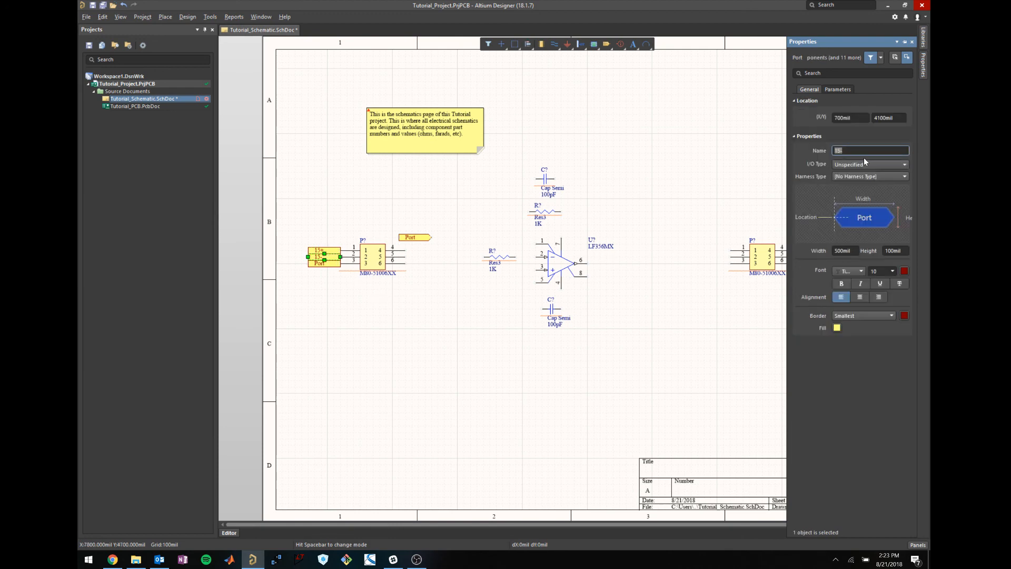
left_click(358, 315)
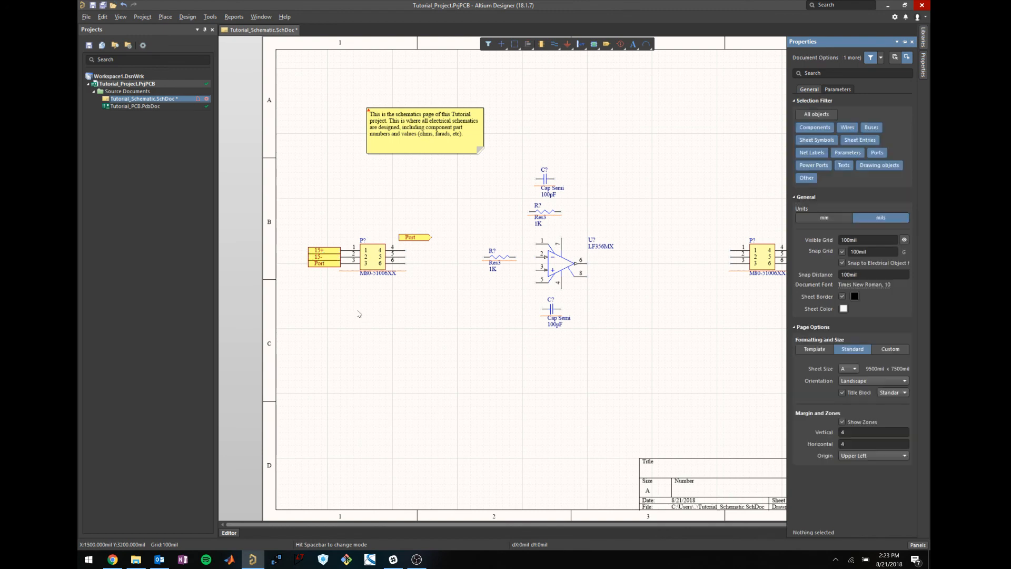
left_click(329, 267)
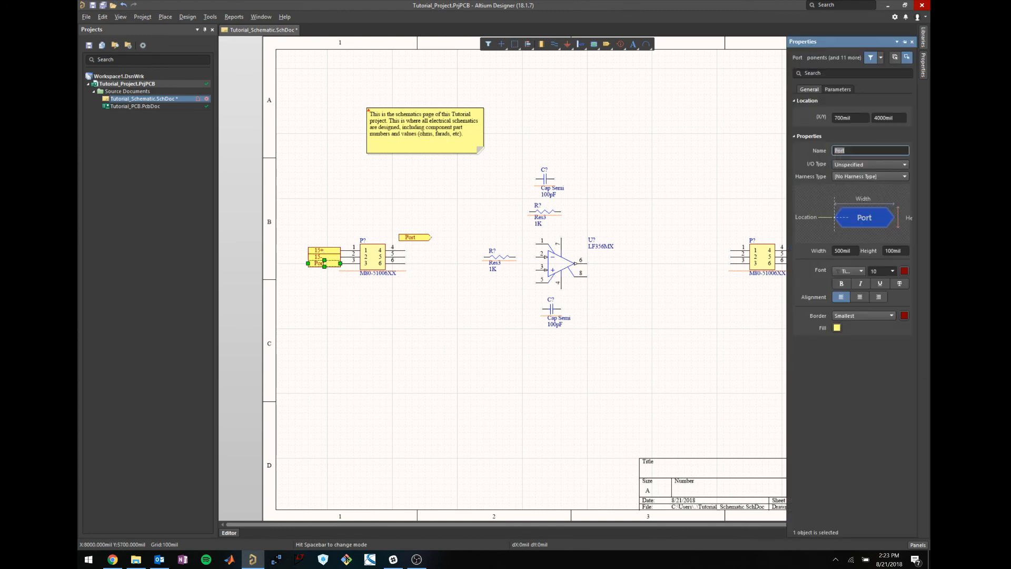
type("GND")
left_click(379, 305)
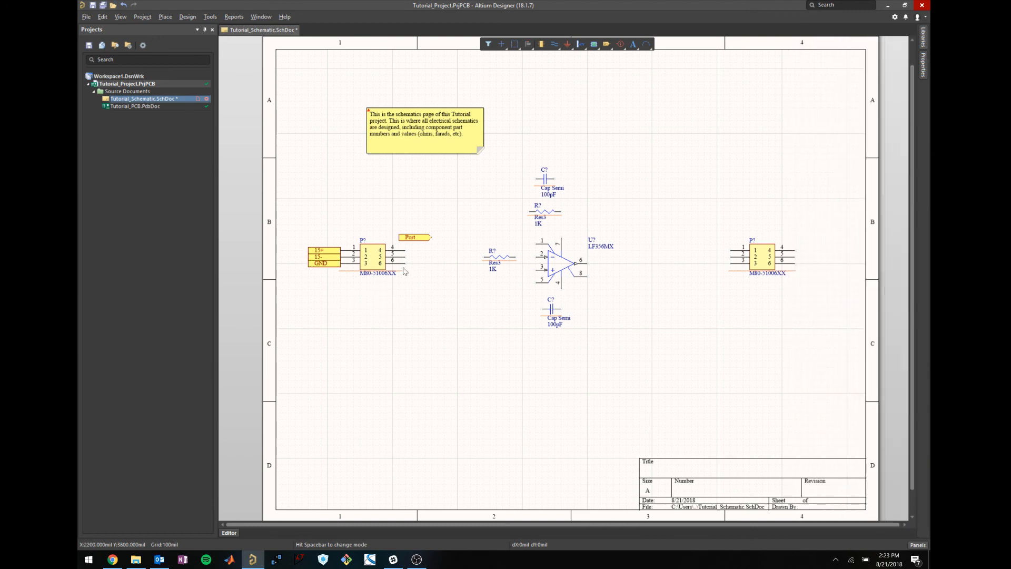
Rename the port above pin 4 to 'Signal'.
left_click(414, 237)
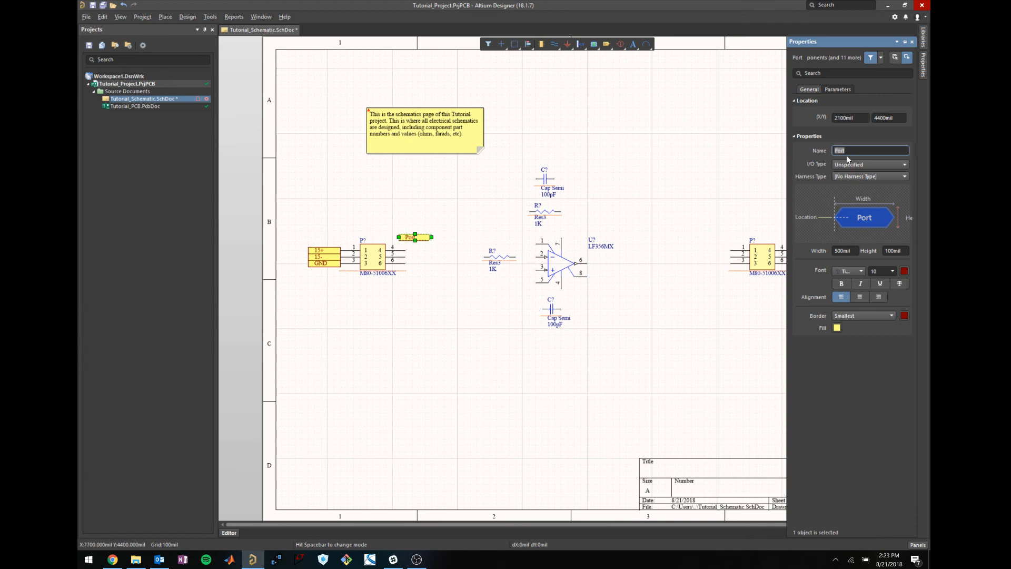
type("Signal")
key("Return")
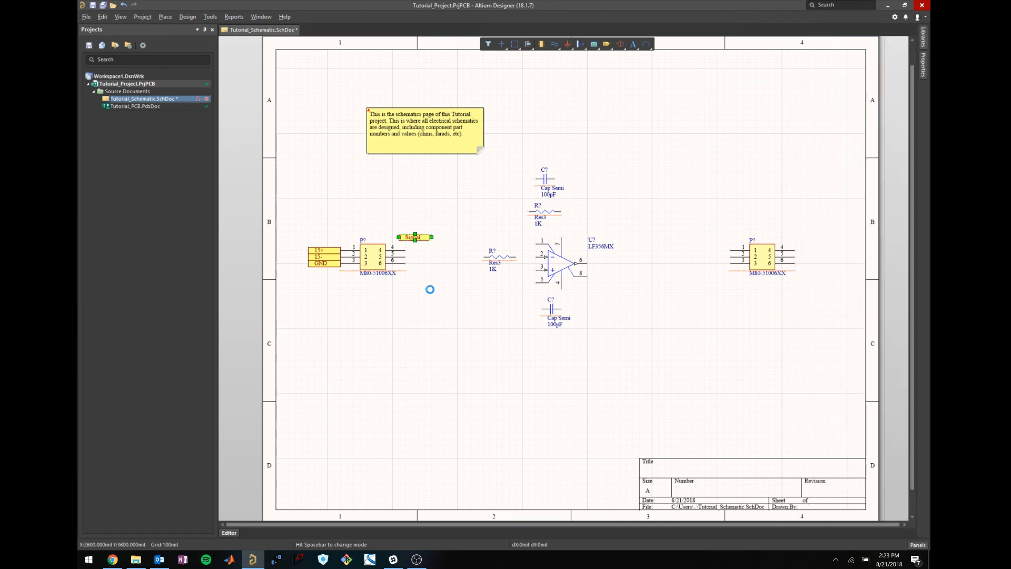
left_click(432, 293)
Wire the Signal port to connector pin 4 using the PW wire tool.
key("p")
key("w")
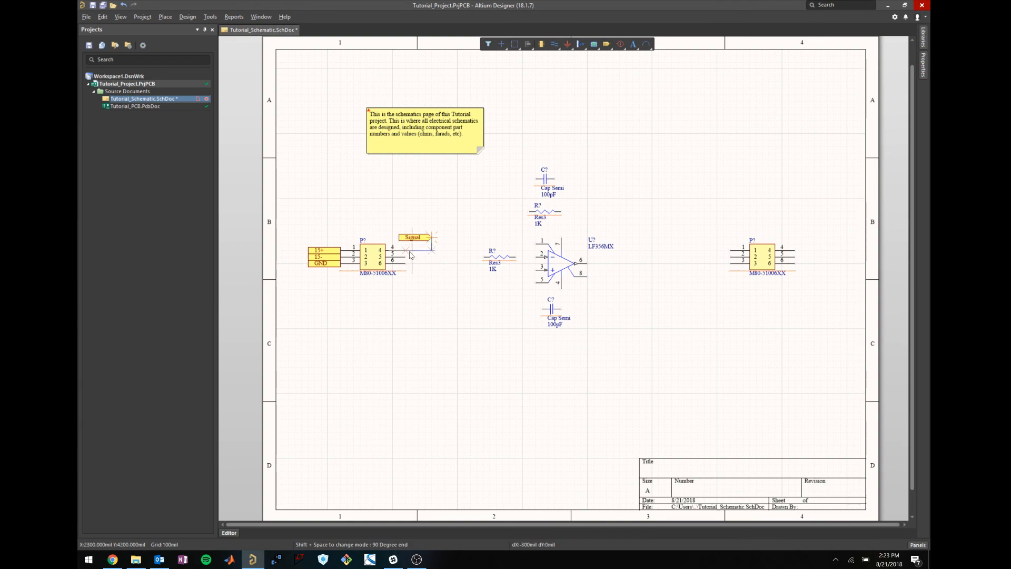
left_click(407, 251)
right_click(440, 298)
left_click(436, 320)
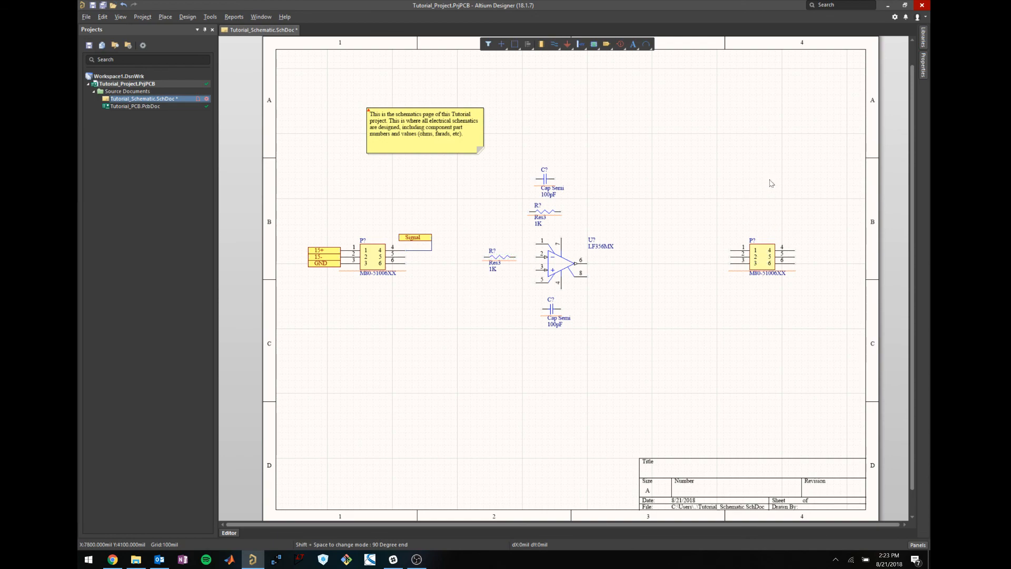
Nudge the right connector one grid step to the right.
left_click(762, 259)
left_click_drag(762, 258, 768, 258)
left_click(764, 199)
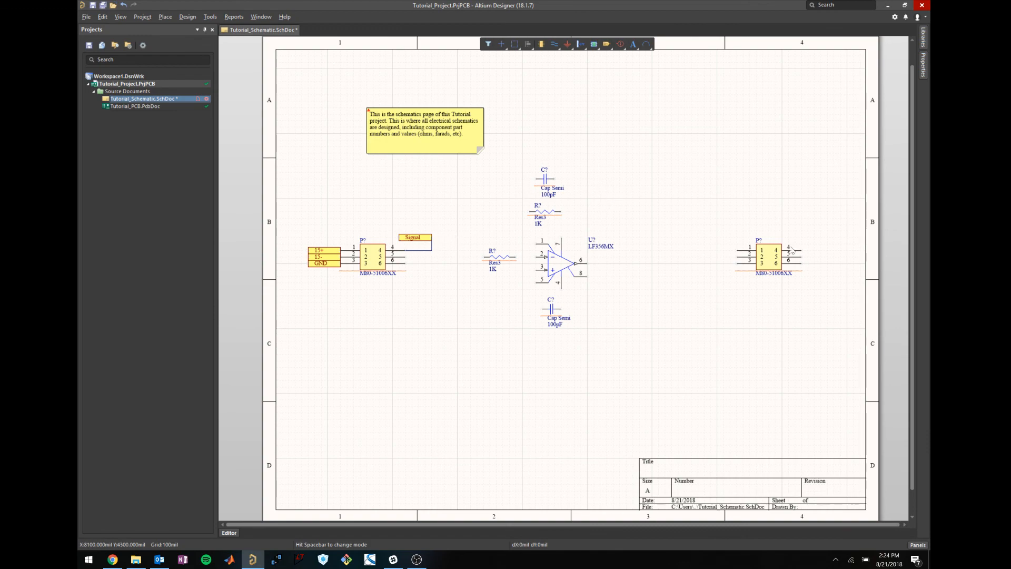
Rename the Signal port to 'Signal Input' and stretch it wider to fit the name.
double_click(415, 237)
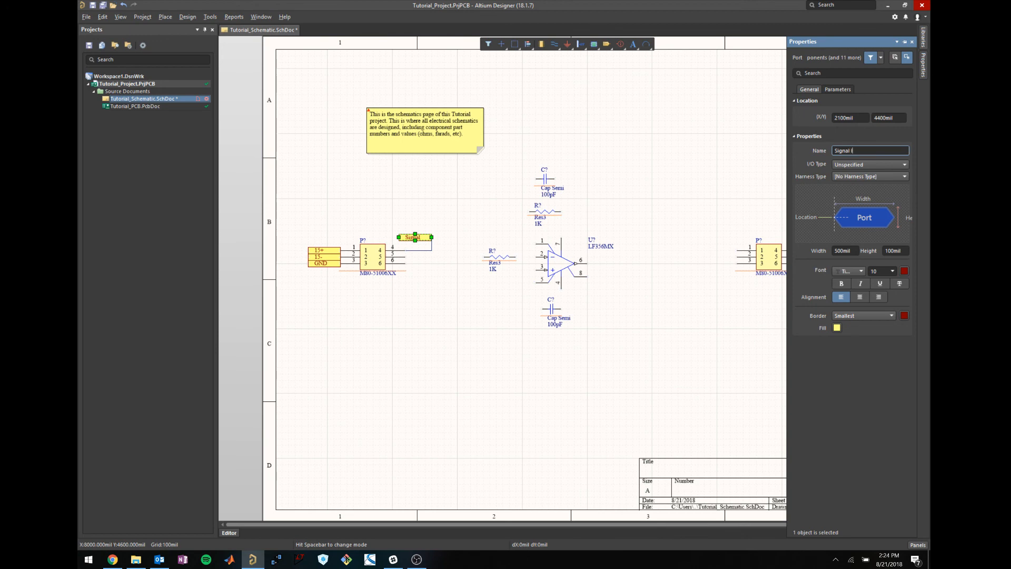
key("Return")
left_click(411, 333)
left_click(419, 235)
left_click_drag(432, 237, 444, 239)
Pull the end of the pin 5 wire toward the Signal Input port.
left_click(433, 250)
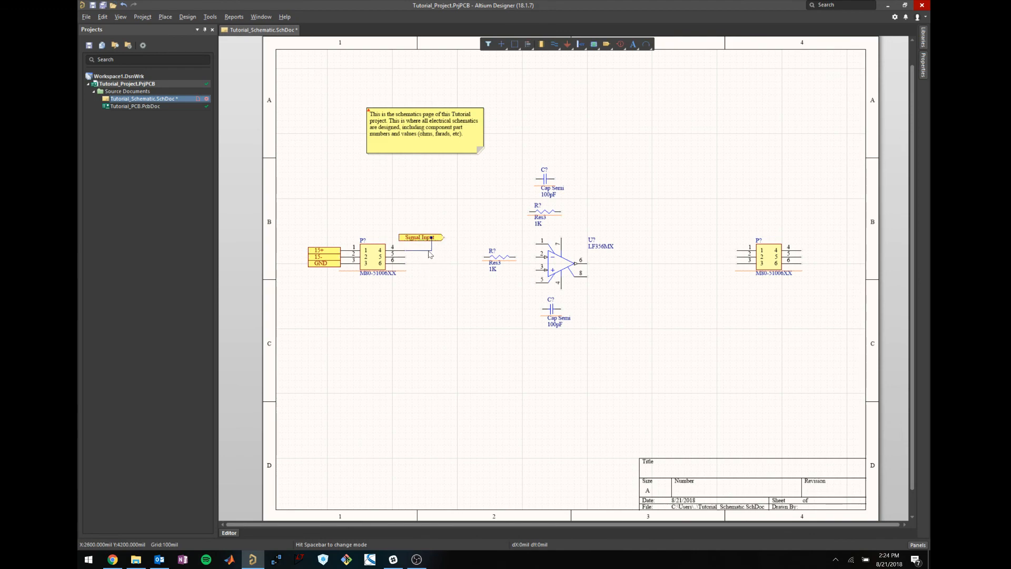
left_click(430, 251)
mouse_move(431, 238)
left_mouse_down()
mouse_move(443, 237)
mouse_move(445, 251)
left_mouse_up()
Wire the existing wire end up to the Signal Input port.
left_click(440, 263)
key("p")
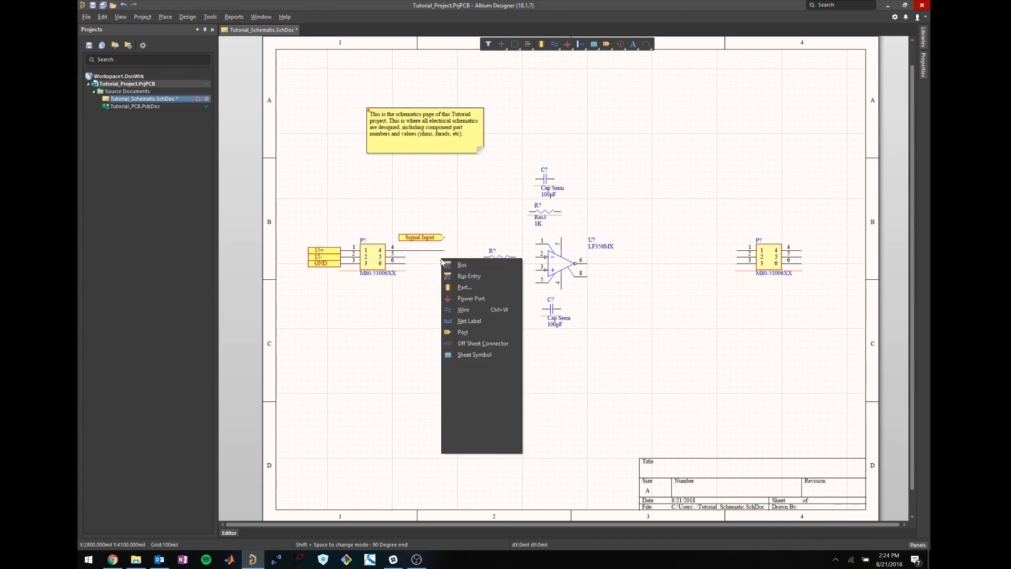
key("w")
left_click(443, 250)
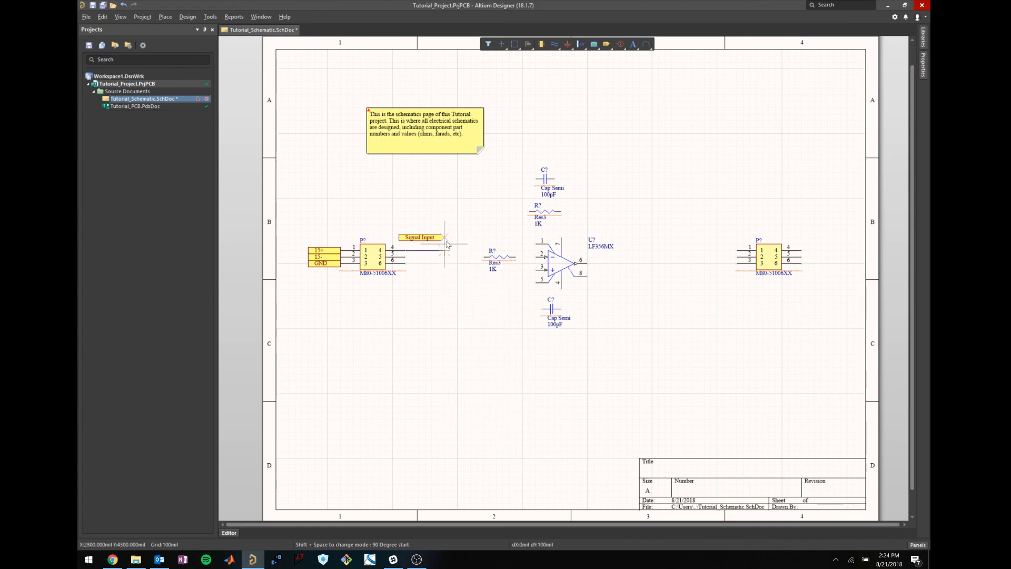
left_click(444, 237)
right_click(471, 327)
Place a port beside the right connector and name it 'Signal Output'.
left_click(162, 16)
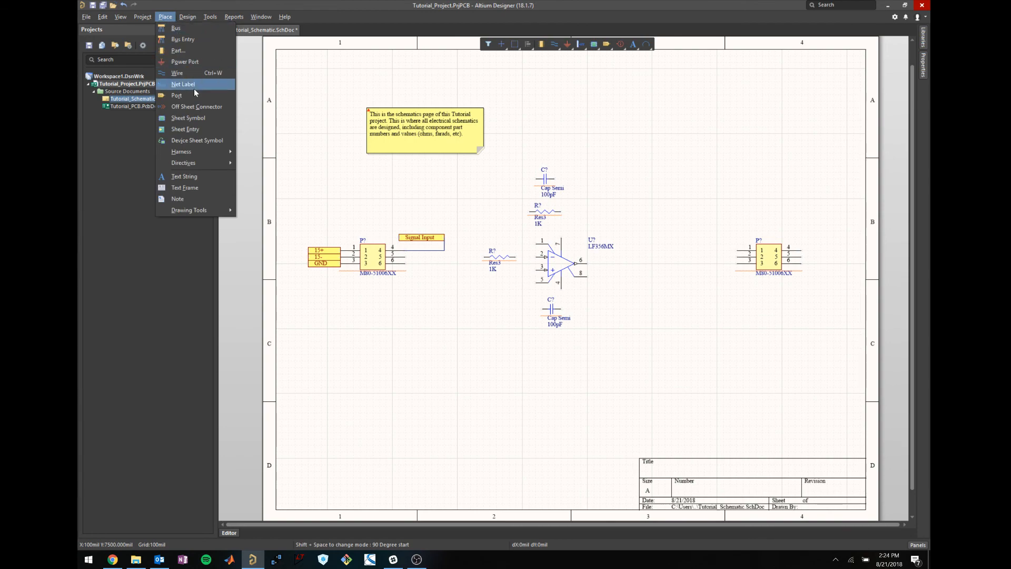
left_click(195, 106)
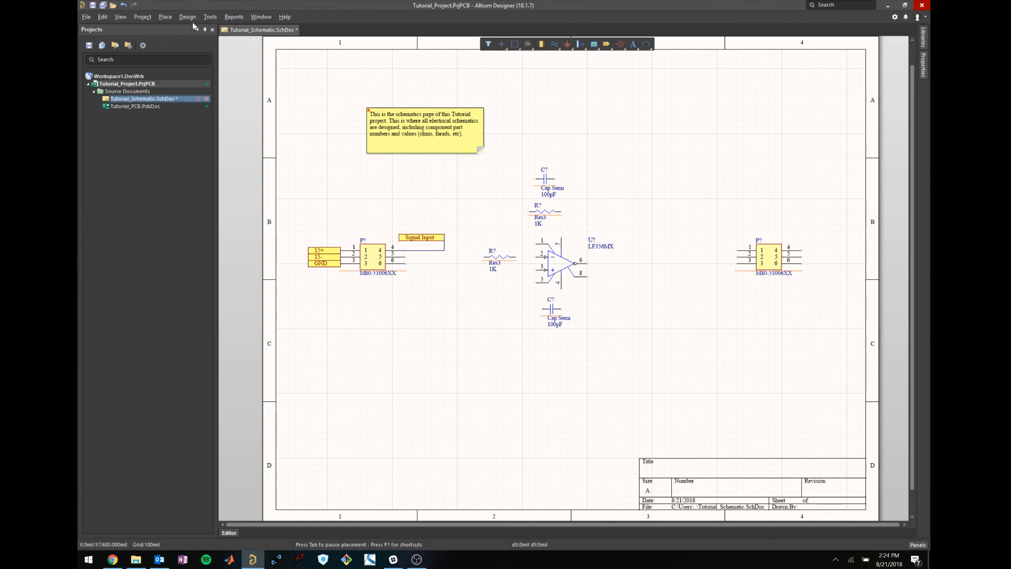
left_click(165, 17)
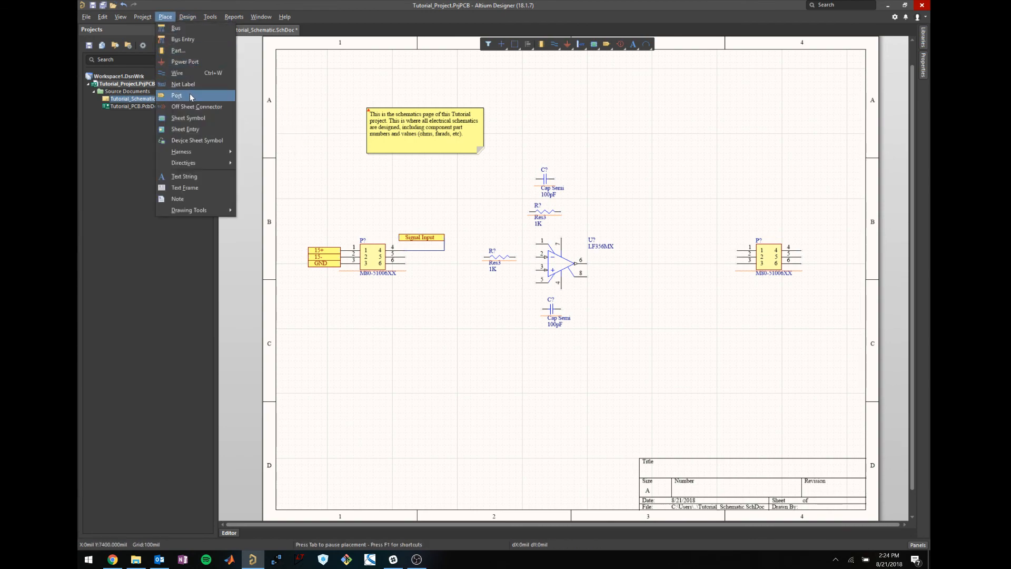
left_click(177, 95)
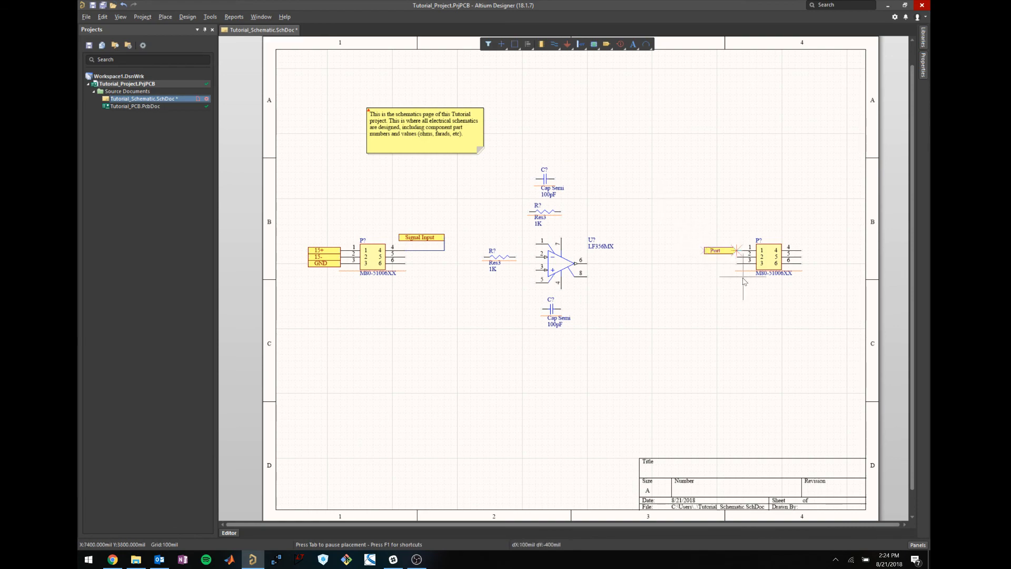
key("Escape")
key("p")
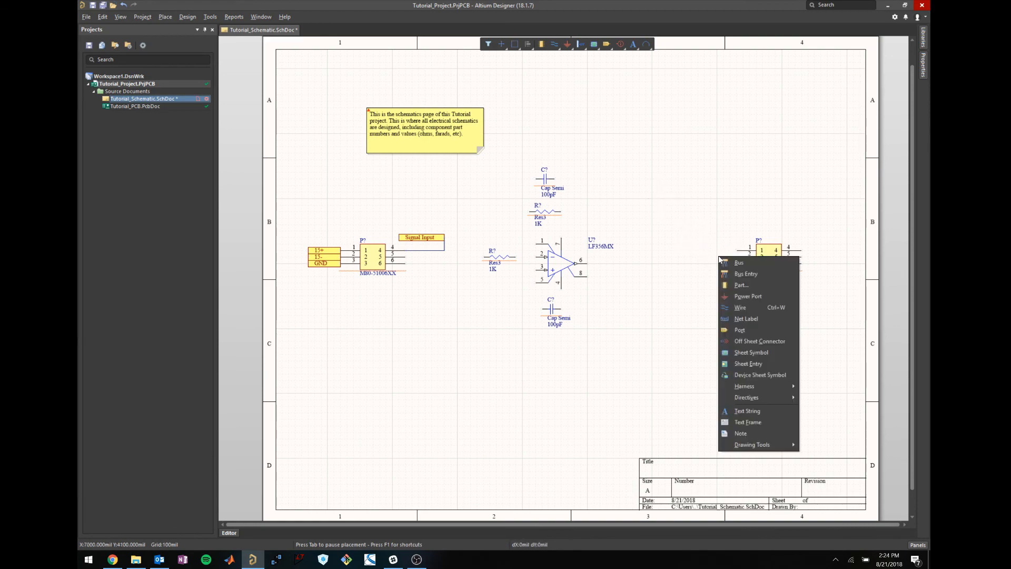
left_click(743, 329)
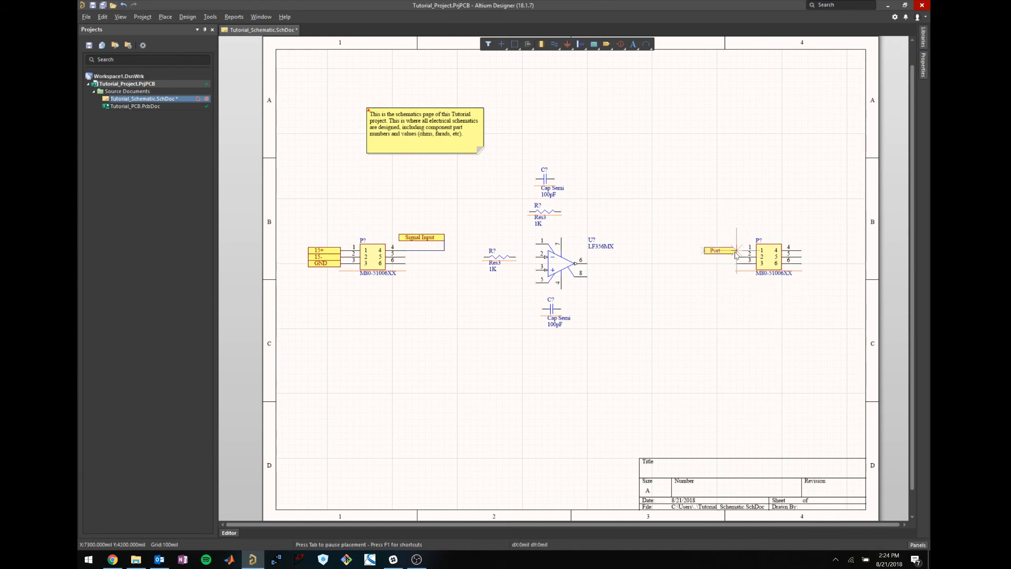
left_click(735, 251)
key("Tab")
type("Signa")
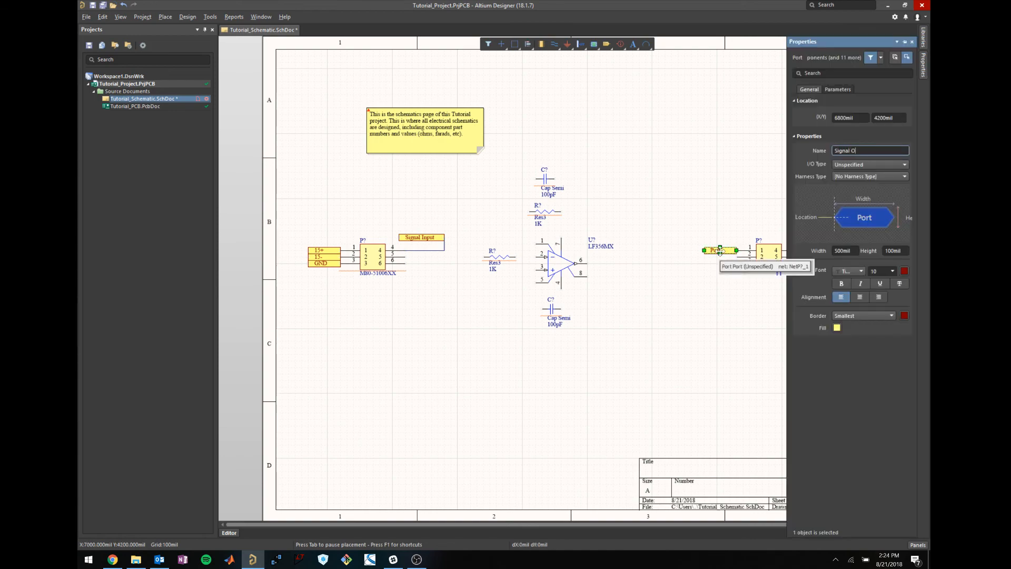
type("l Output")
key("Return")
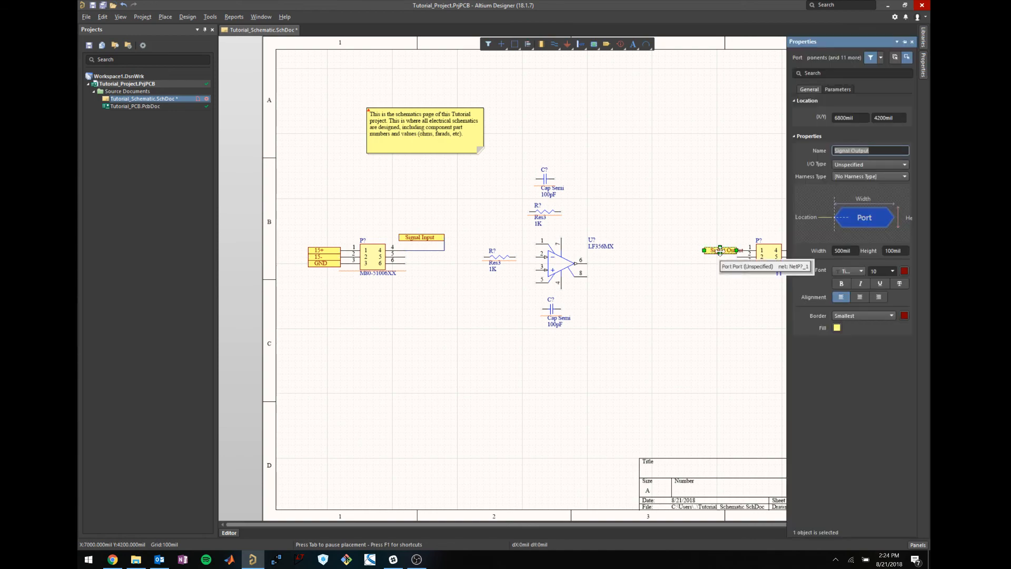
left_click(720, 221)
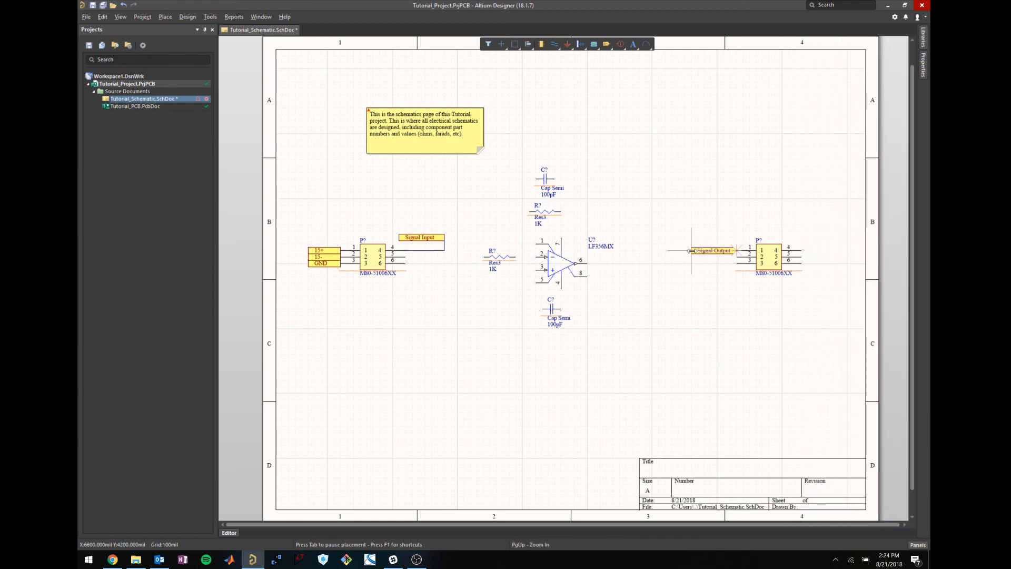
key("Escape")
Save the schematic and shift the upper 1K resistor to the left.
key("ctrl+s")
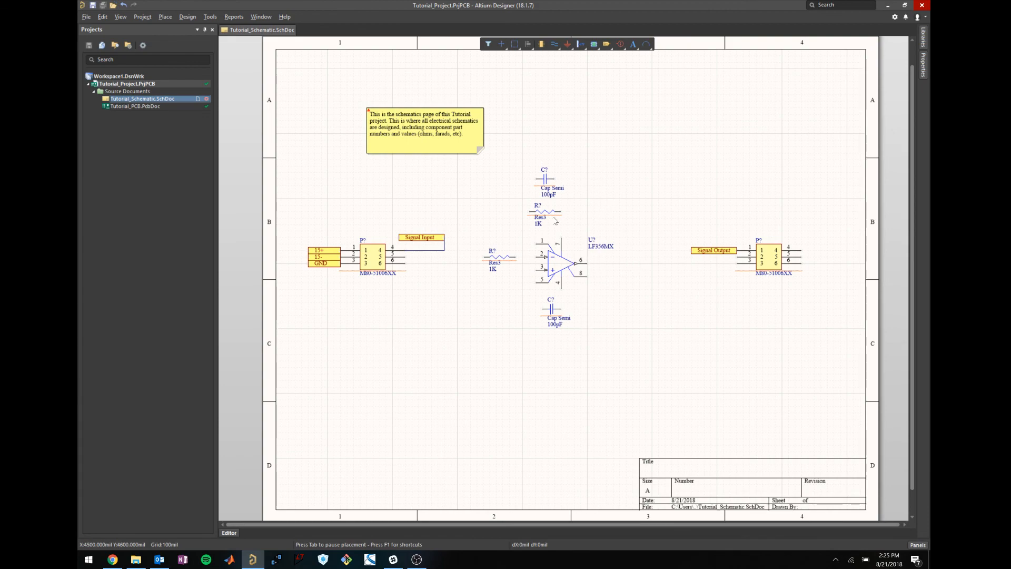
left_click_drag(548, 211, 498, 210)
key("Delete")
key("ctrl+z")
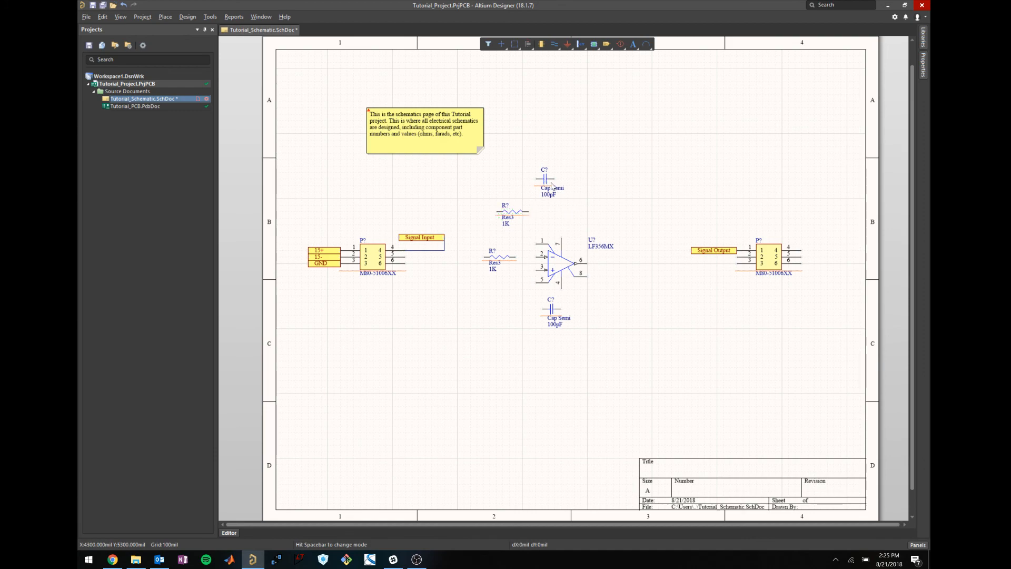
Move the upper 100pF capacitor down one grid step.
left_click(545, 179)
left_click_drag(544, 179, 536, 185)
left_click(543, 153)
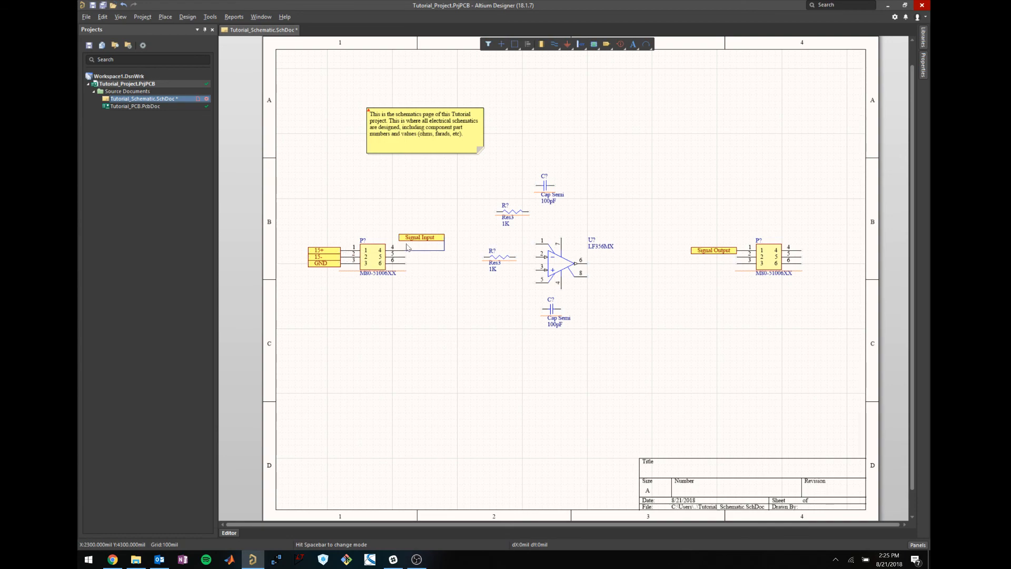
Remove a stray test wire above connector pin 1, then view the LF356MX product page.
left_click(341, 251)
left_click(340, 173)
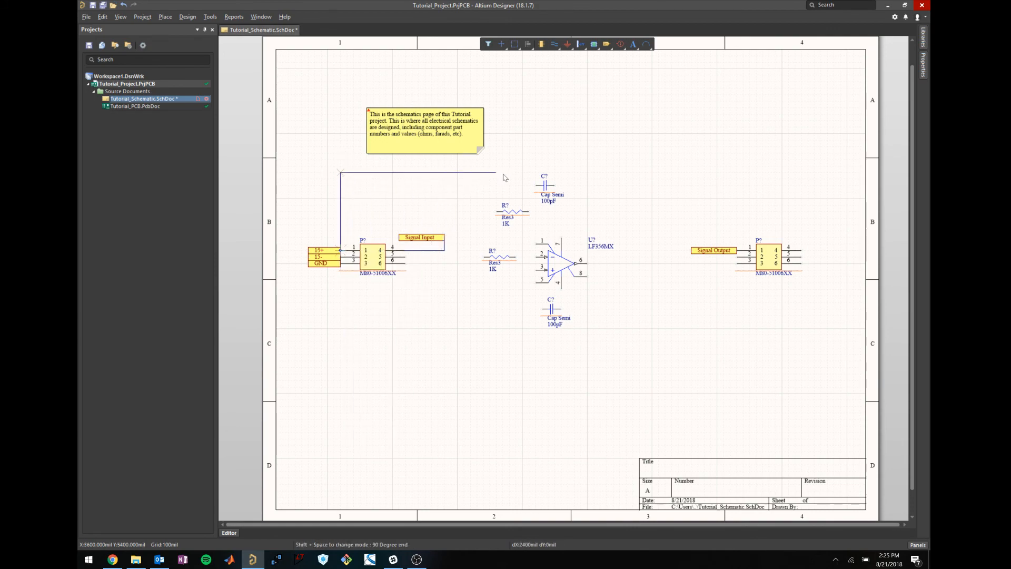
right_click(528, 188)
right_click(506, 192)
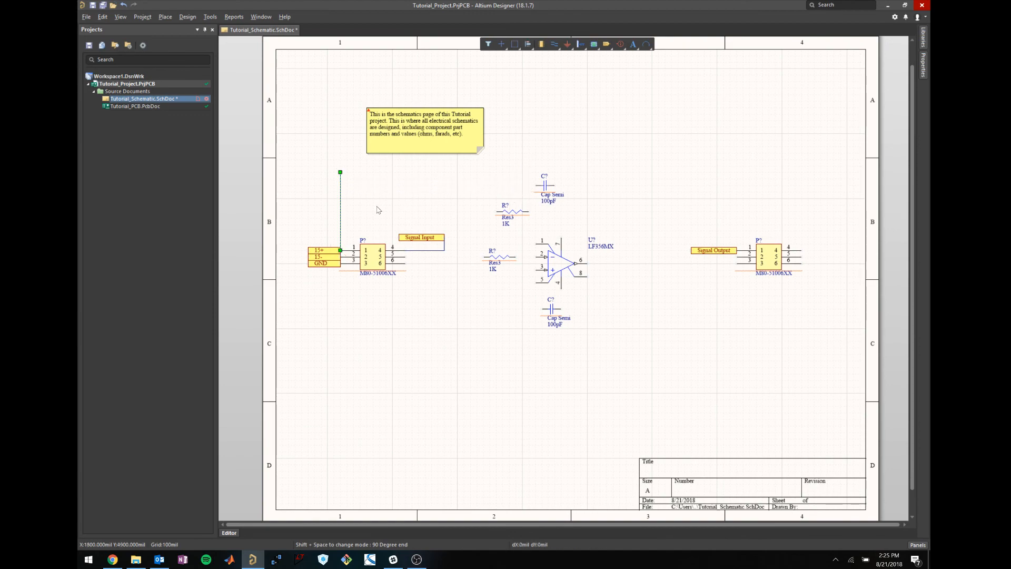
key("Delete")
left_click(600, 250)
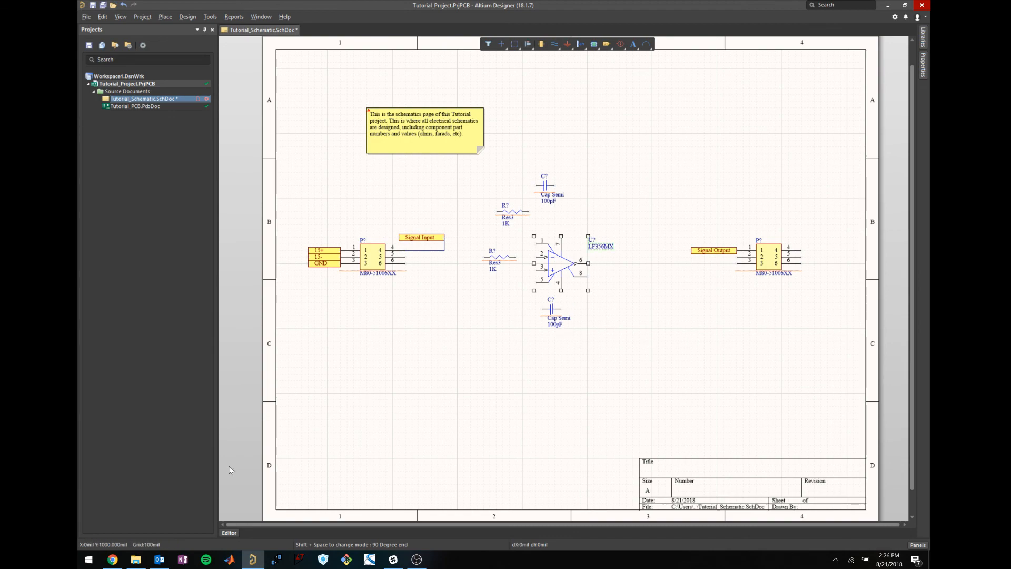
left_click(113, 560)
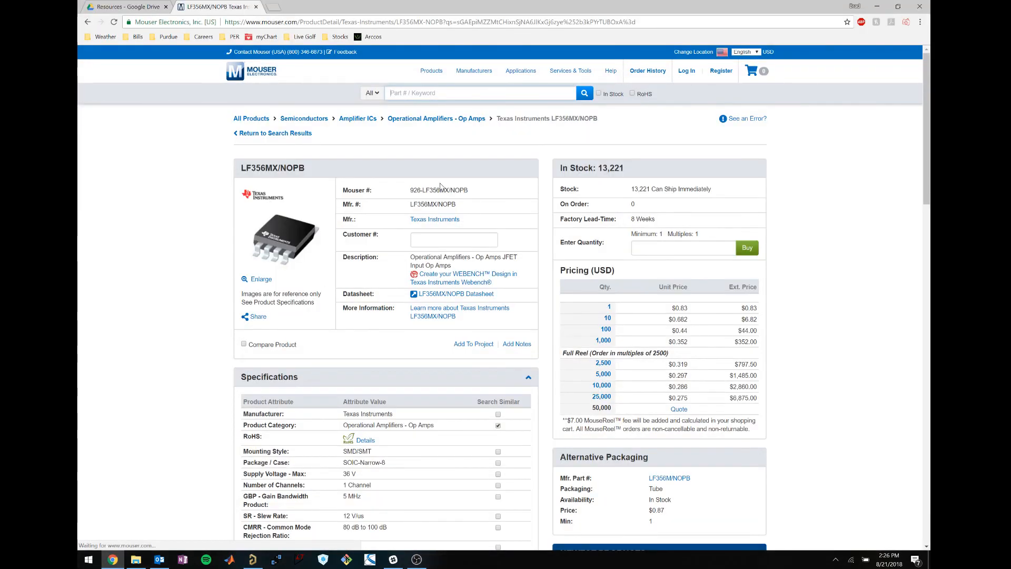
Open the LF356MX/NOPB datasheet PDF from the Mouser product page.
scroll(213, 226, "down", 7)
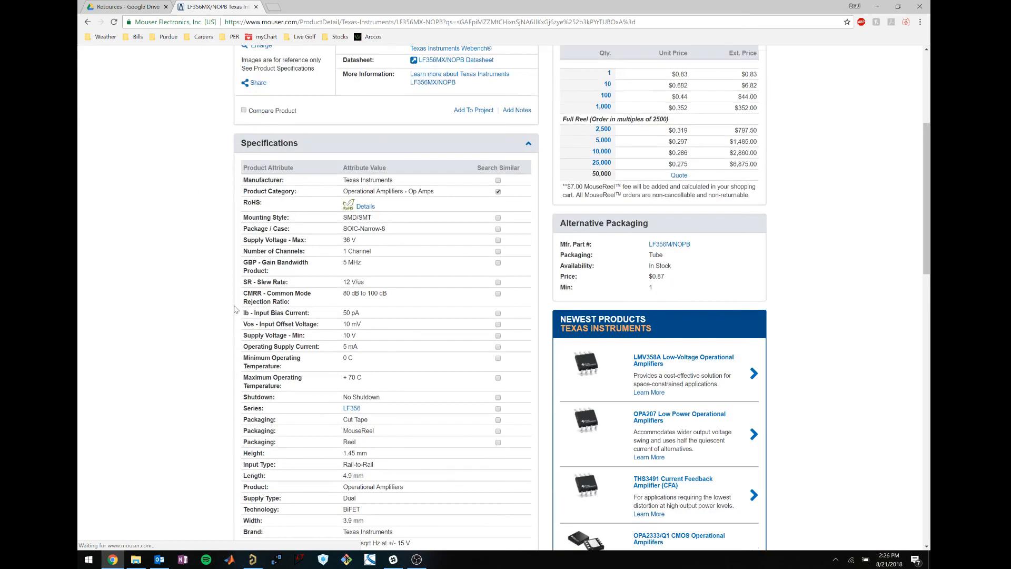
scroll(452, 285, "up", 6)
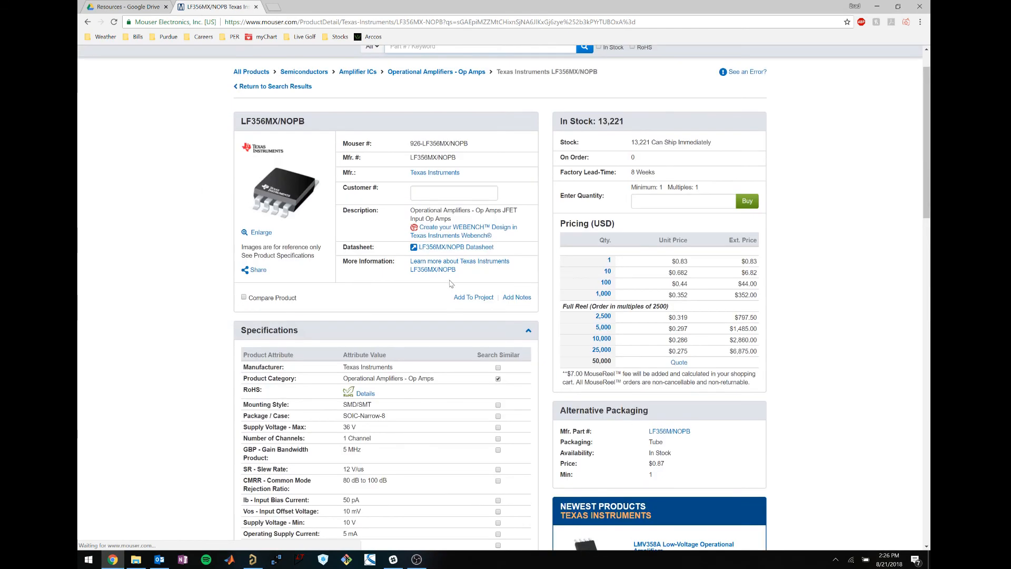
left_click(451, 247)
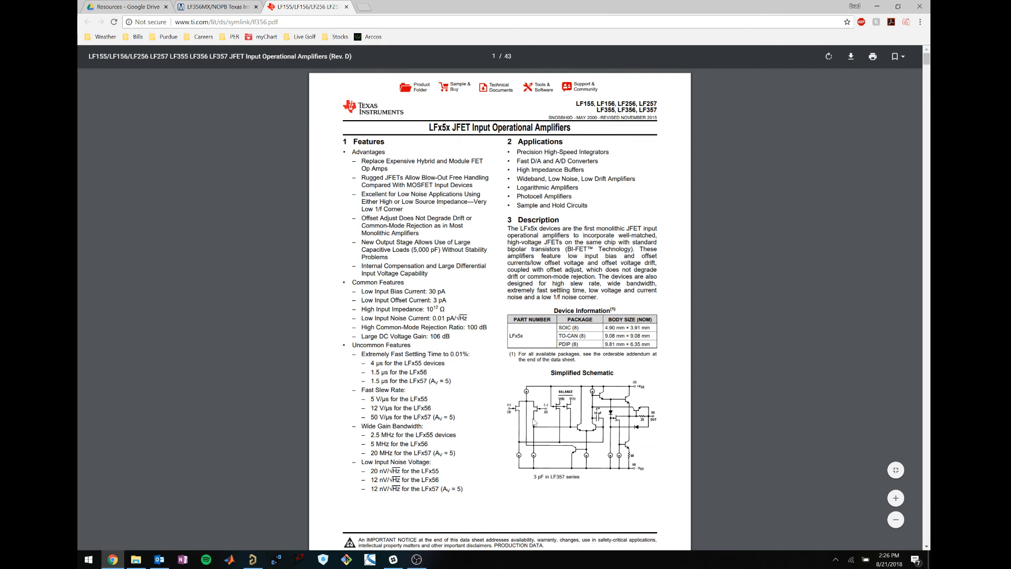
Find the 8-pin SOIC pin configuration on page 3, then minimize Chrome.
scroll(589, 390, "down", 2)
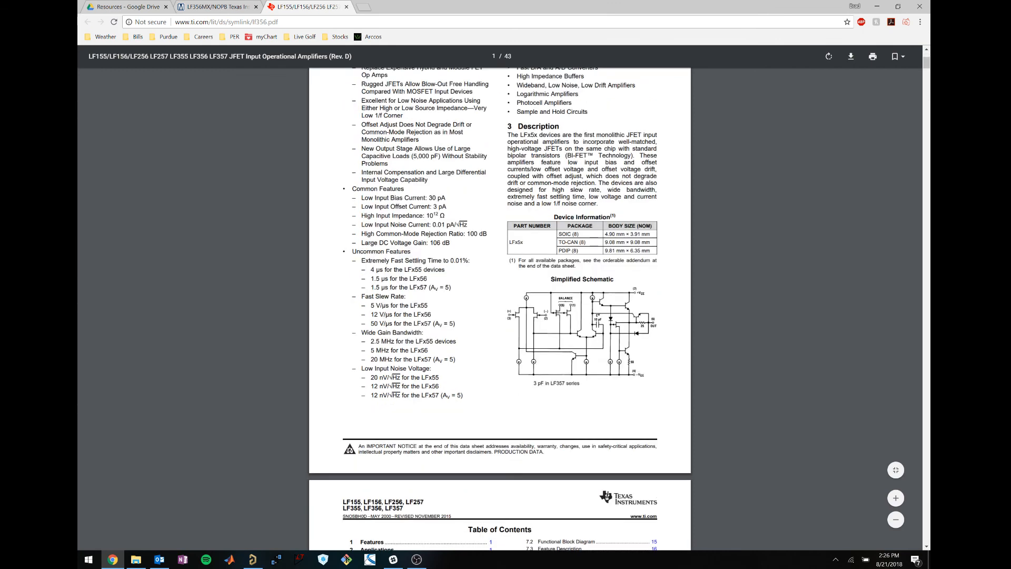
scroll(500, 308, "down", 16)
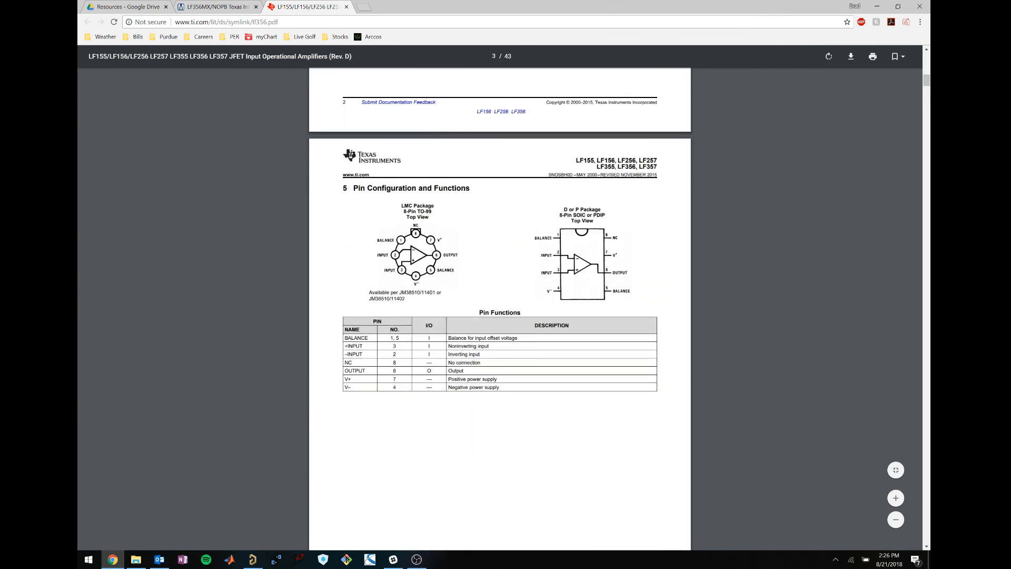
scroll(612, 263, "up", 6, "ctrl")
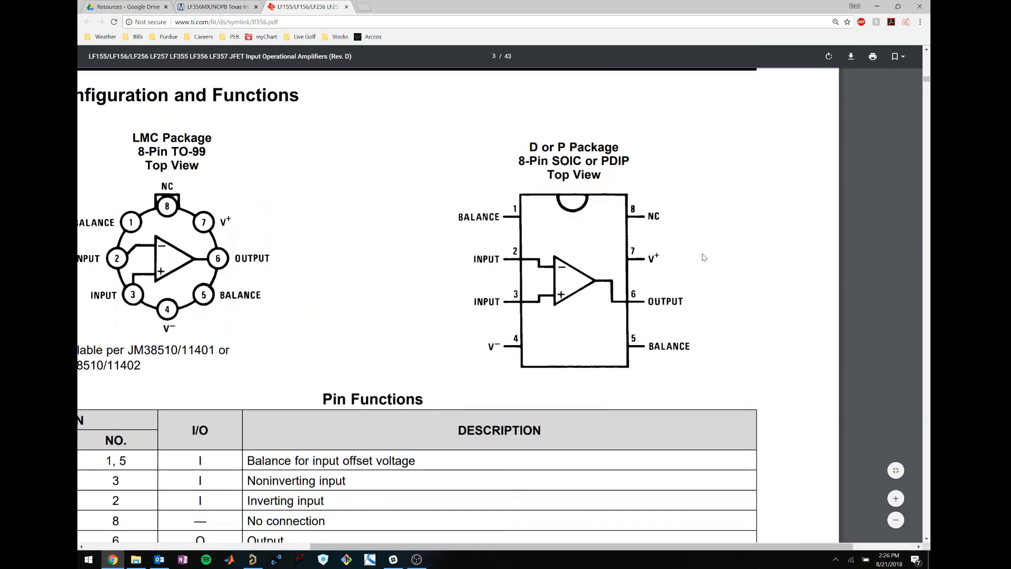
scroll(695, 255, "up", 1, "ctrl")
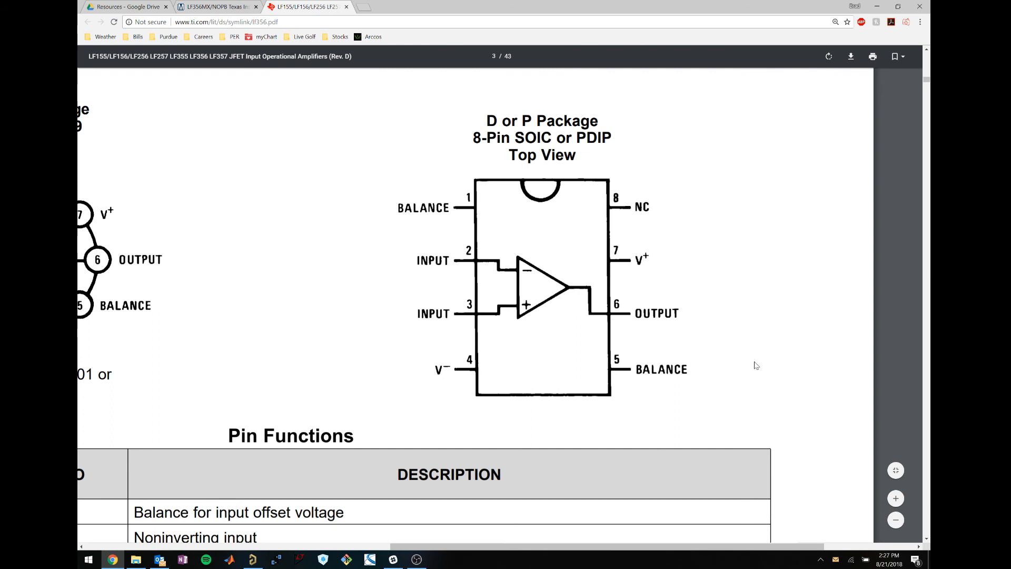
left_click(876, 7)
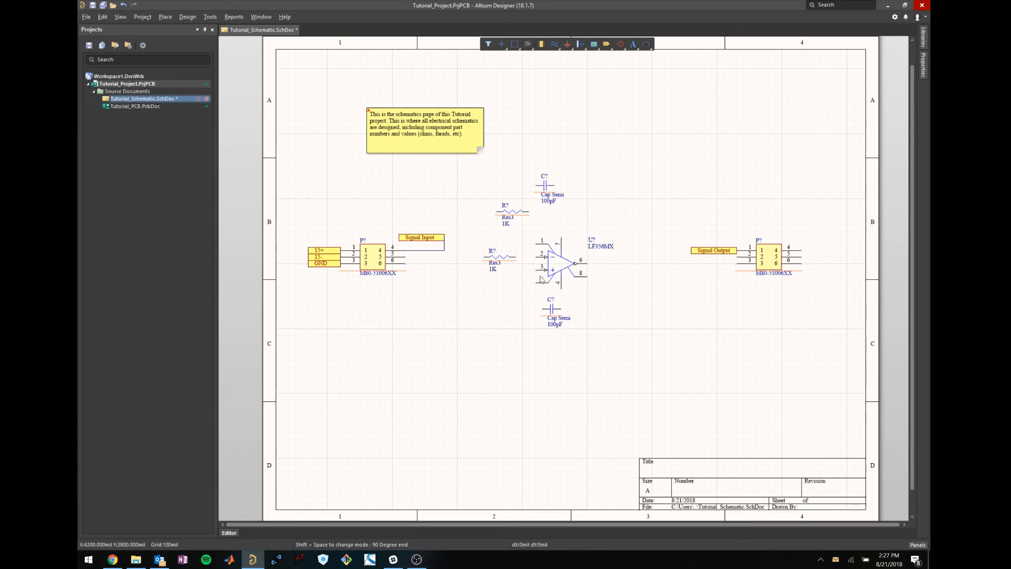
Place a GND power port below the lower 1K resistor.
left_click(166, 17)
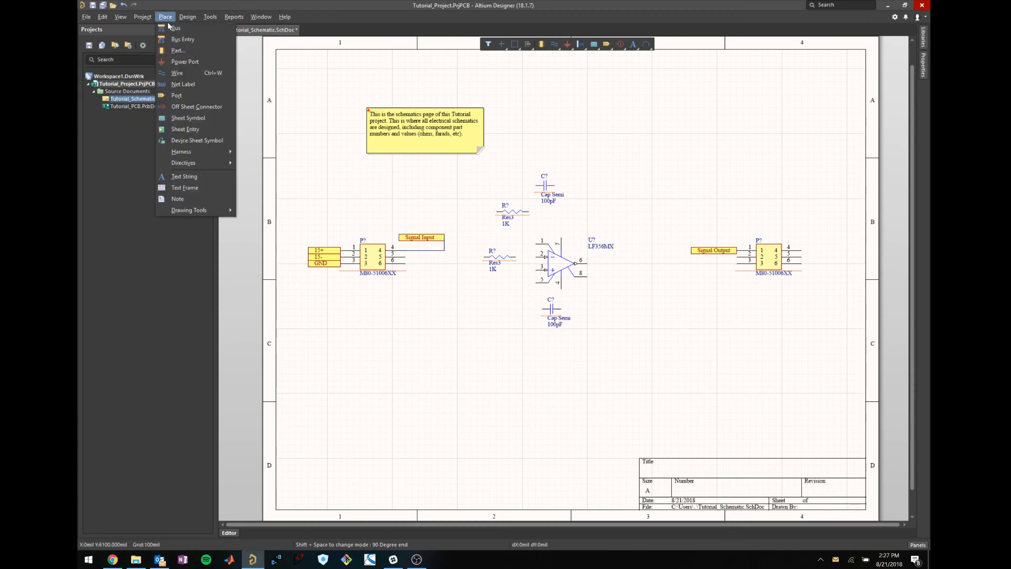
left_click(186, 62)
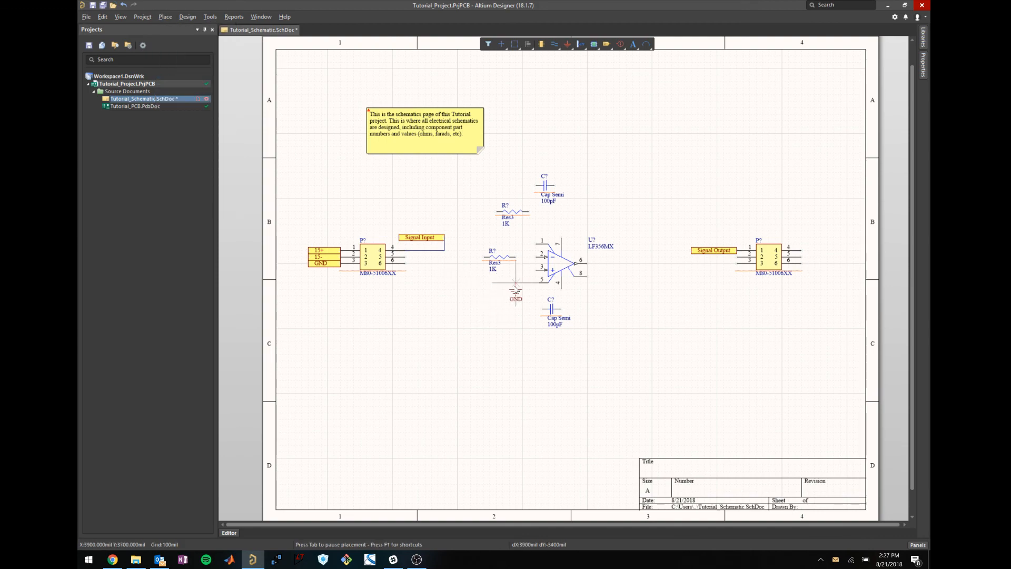
key("Page_Down")
left_click(516, 289)
key("Escape")
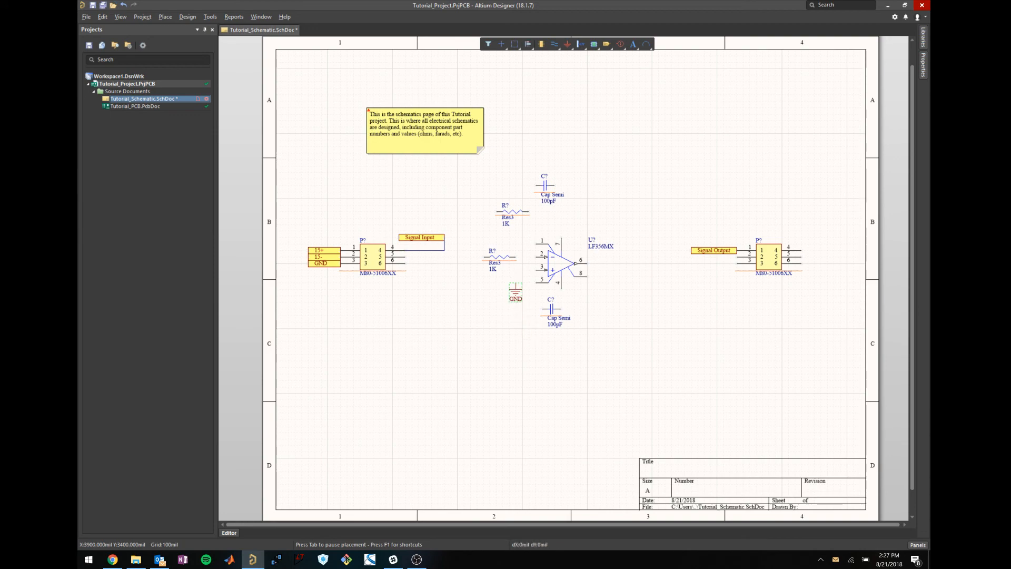
Wire the GND symbol to op-amp pin 3.
key("p")
key("w")
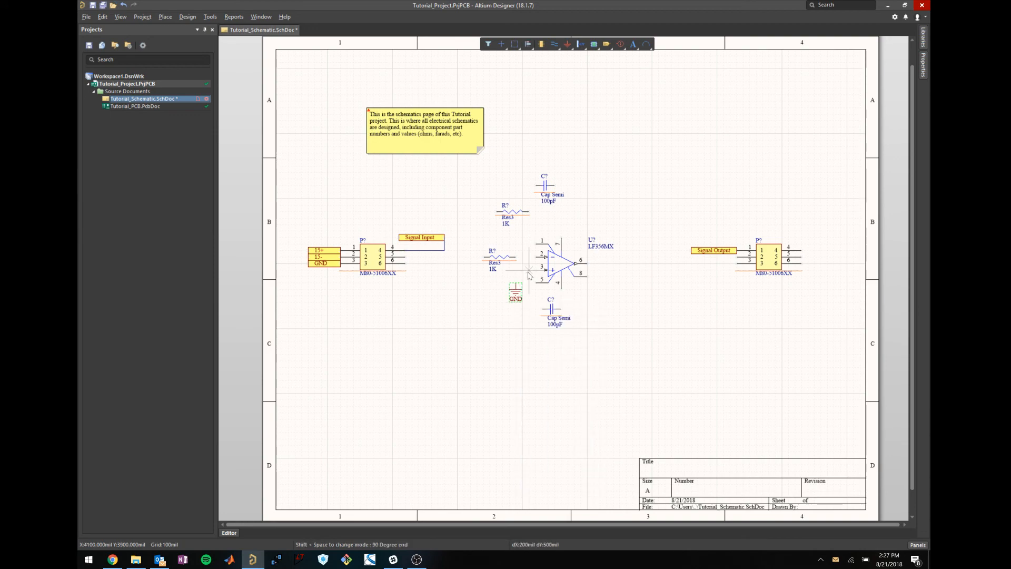
left_click(516, 283)
left_click(543, 270)
key("Escape")
Reposition the lower 1K resistor beside op-amp pin 2.
left_click(503, 258)
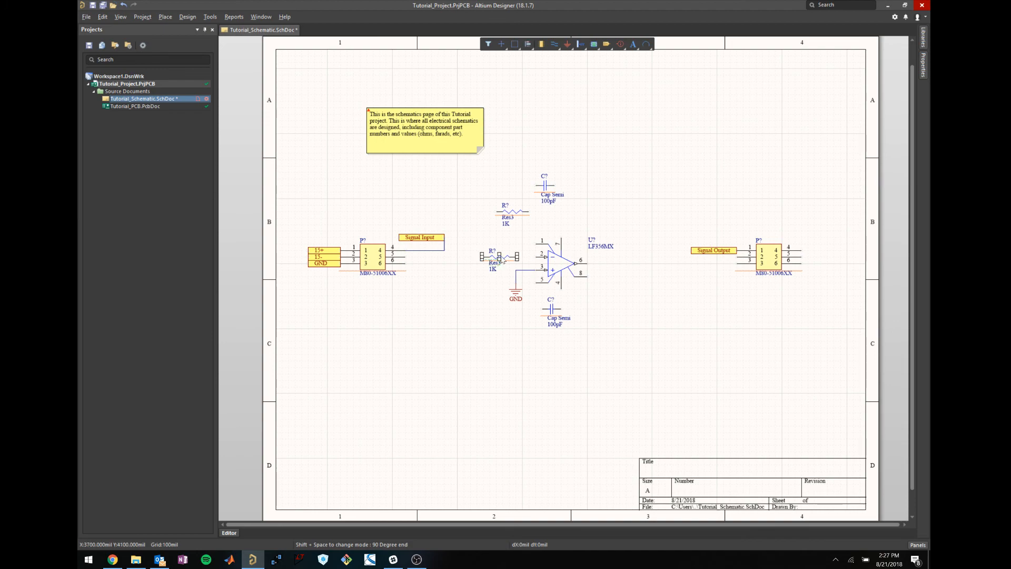
left_click_drag(517, 258, 516, 258)
left_click(480, 295)
Wire the lower resistor's right end to op-amp pin 2.
key("p")
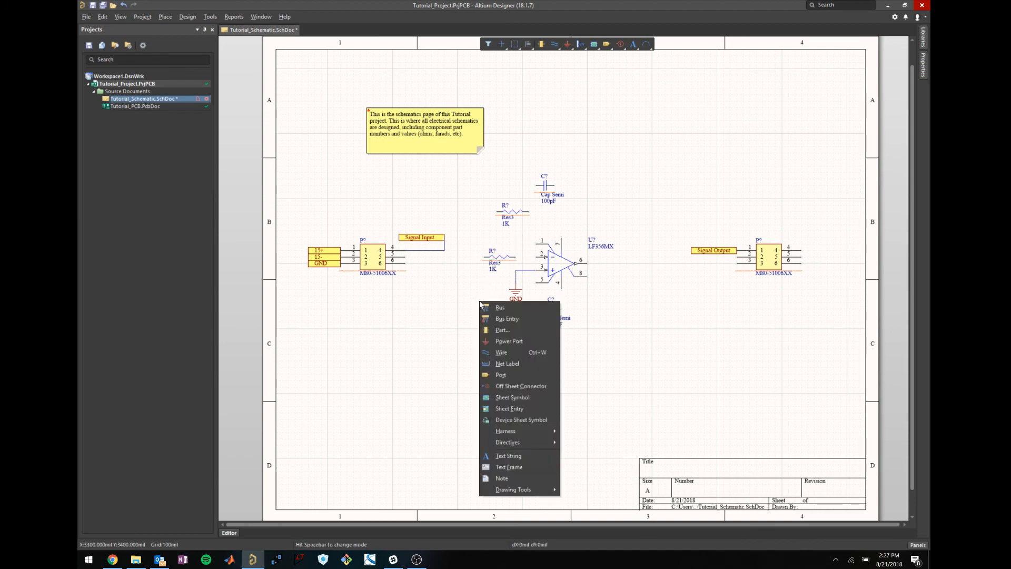
key("w")
left_click(517, 258)
left_click(545, 258)
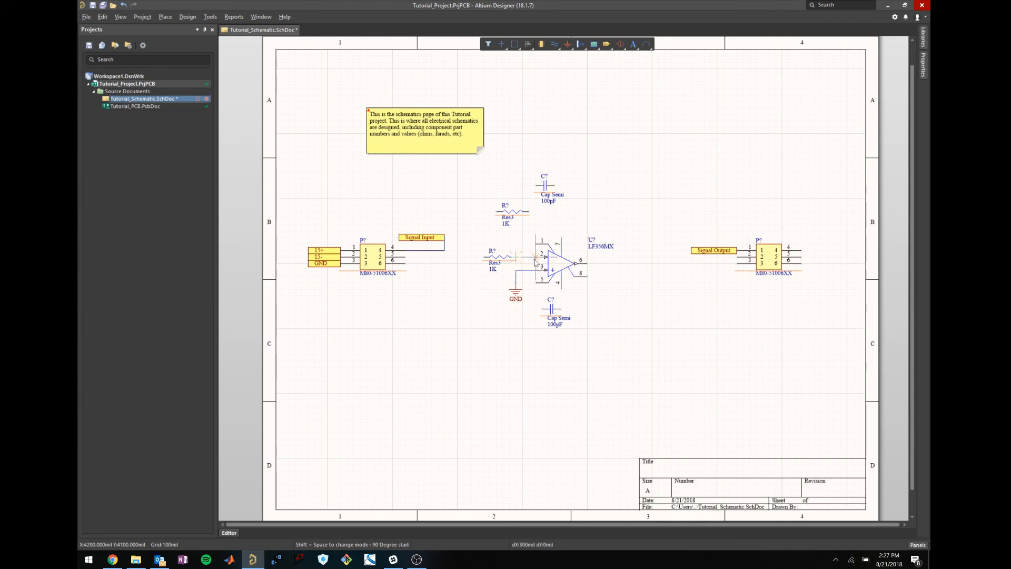
key("Escape")
left_click(429, 231)
Delete the Signal Input port and its leftover wire stub.
left_click(419, 237)
key("Delete")
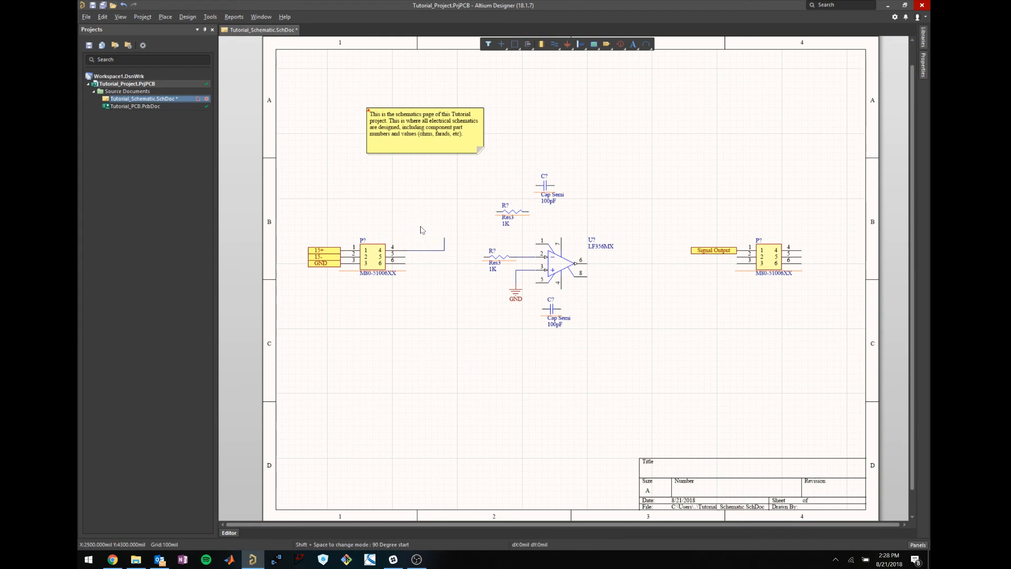
left_click(439, 242)
key("Delete")
Wire input connector pin 4 to the lower resistor's left pin.
left_click(406, 251)
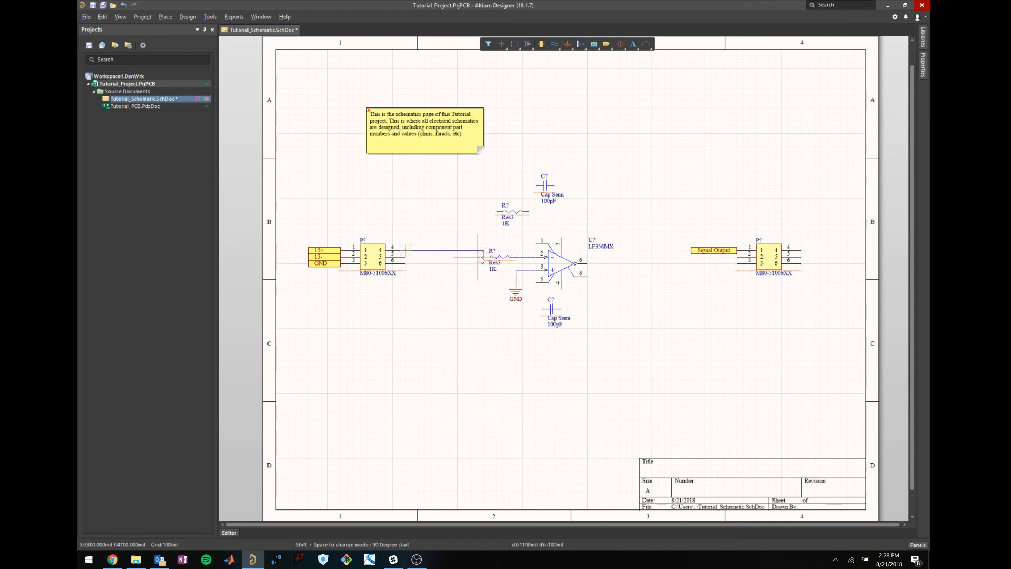
left_click(465, 258)
left_click(483, 257)
right_click(462, 318)
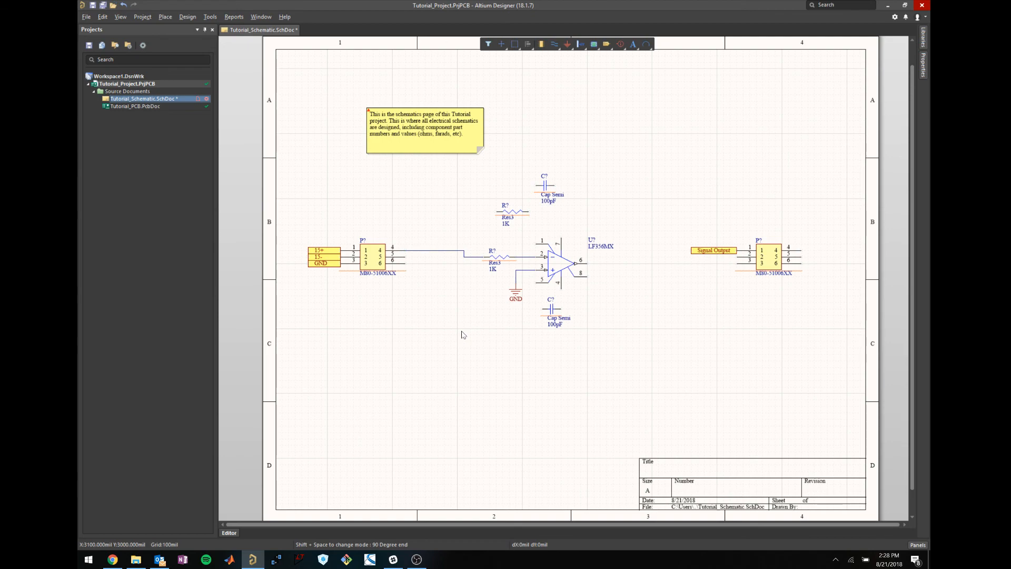
double_click(494, 270)
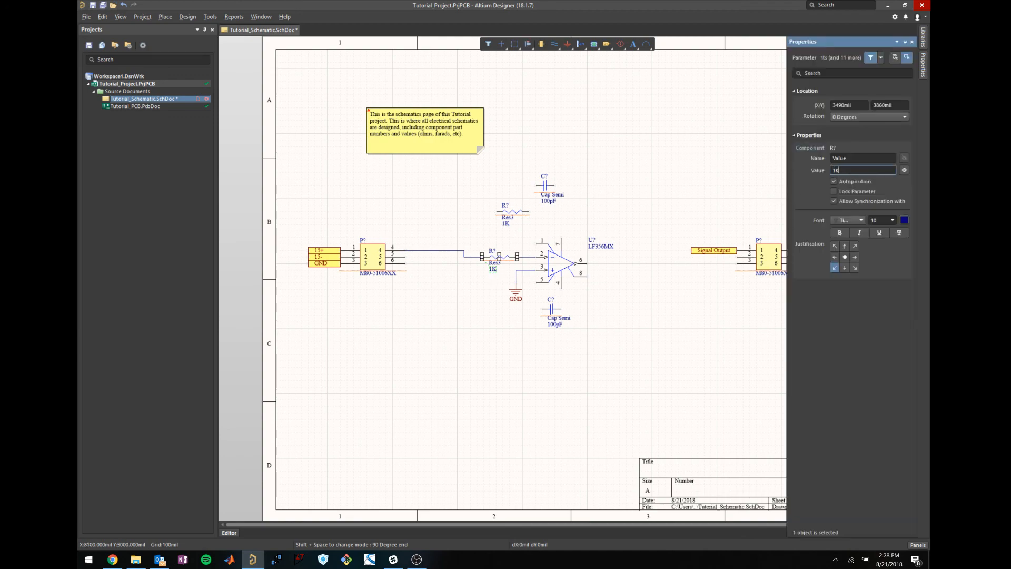
left_click(648, 353)
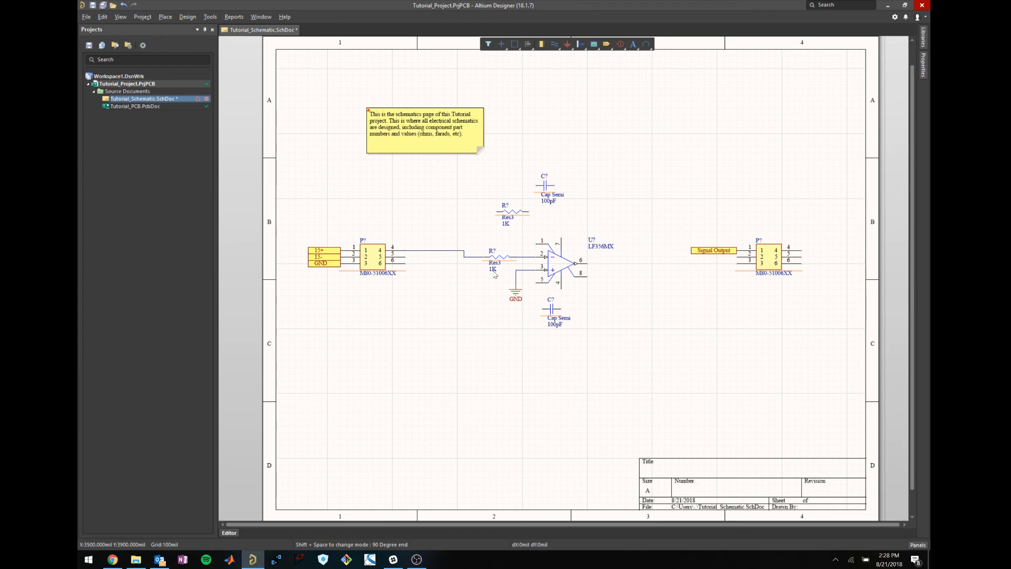
double_click(494, 270)
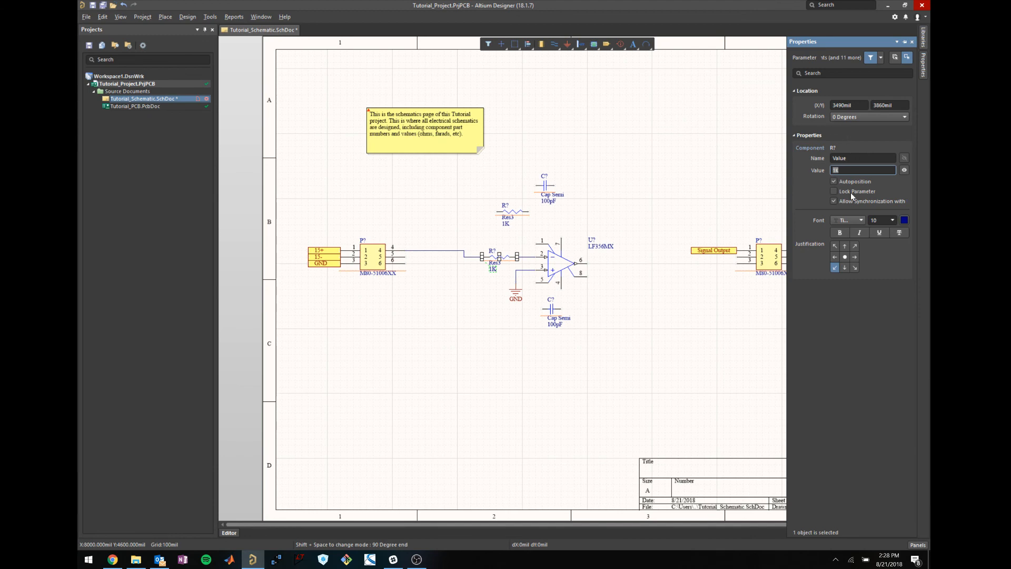
left_click(862, 158)
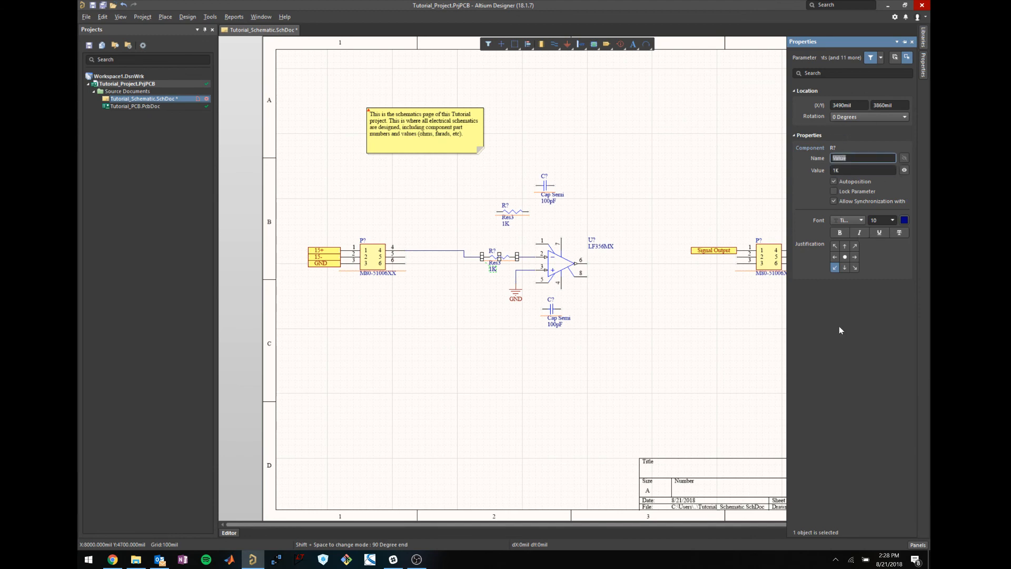
left_click(697, 362)
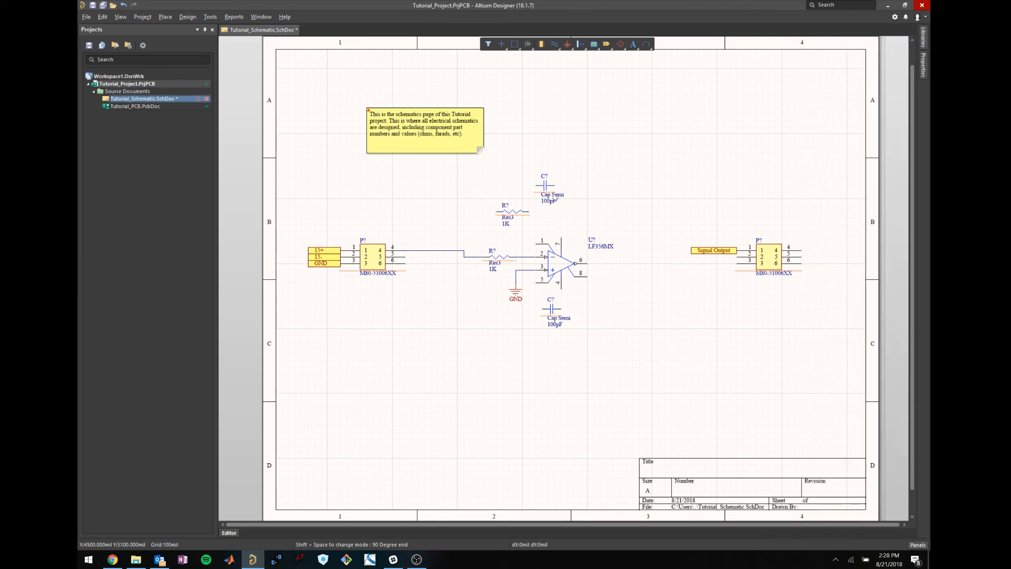
Raise the upper 100pF capacitor and set the upper resistor's value to 5K.
left_click_drag(550, 188, 557, 156)
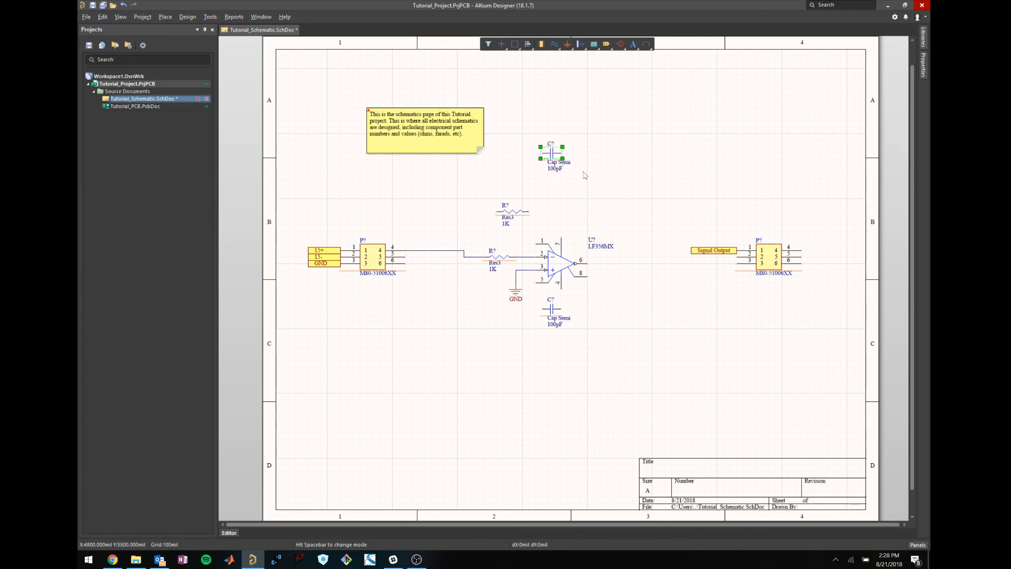
left_click(514, 211)
double_click(506, 223)
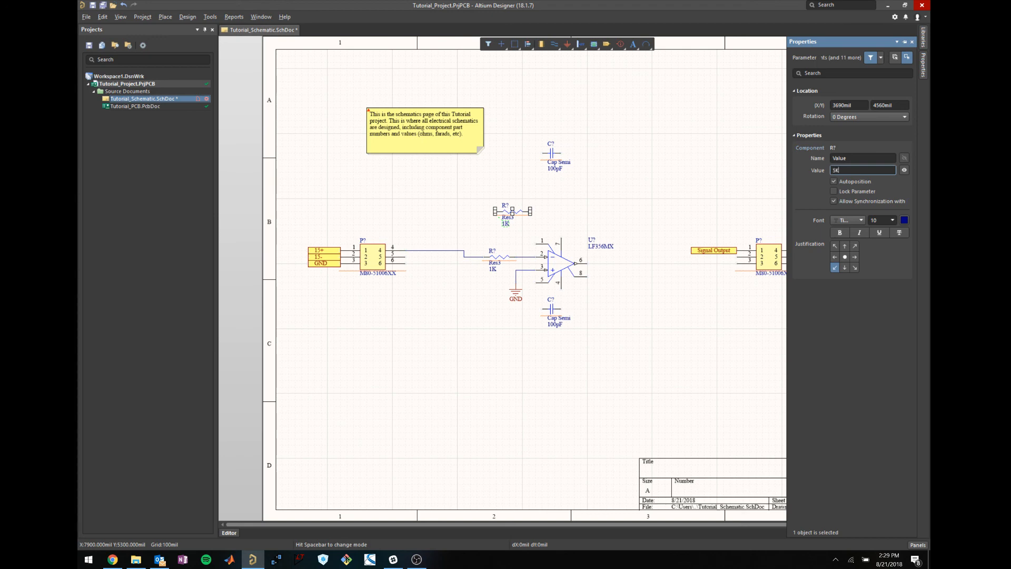
left_click(569, 384)
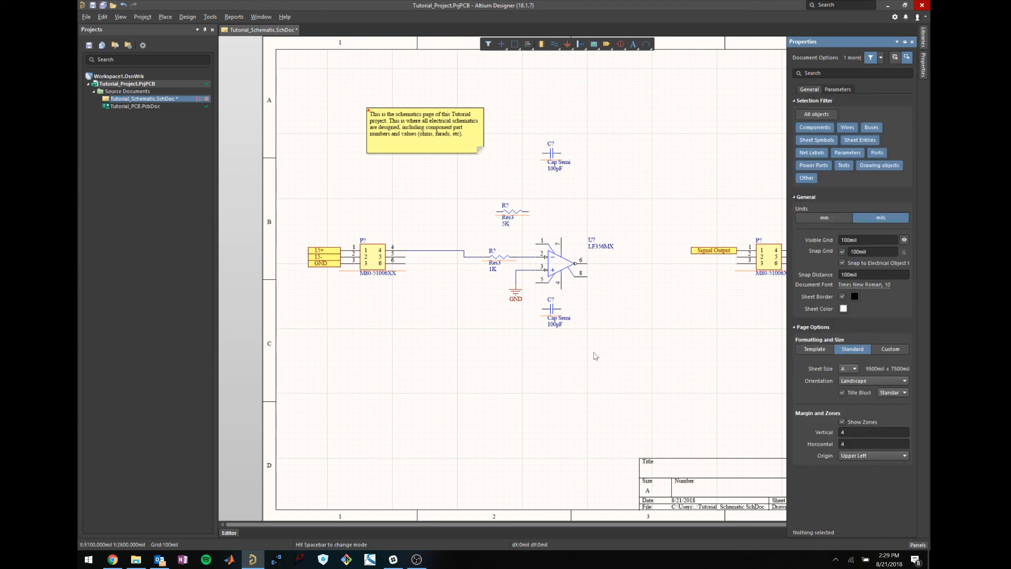
left_click(511, 212)
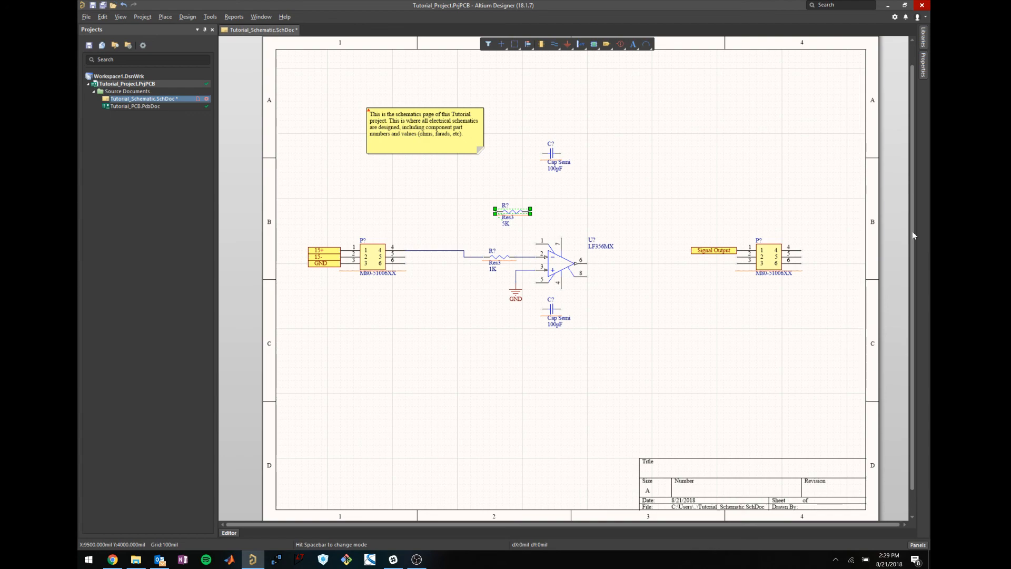
left_click(703, 195)
Nudge the 5K resistor and wire the pin 2 node up to its left pin.
mouse_move(529, 212)
left_mouse_down()
mouse_move(548, 212)
mouse_move(527, 209)
left_mouse_up()
key("w")
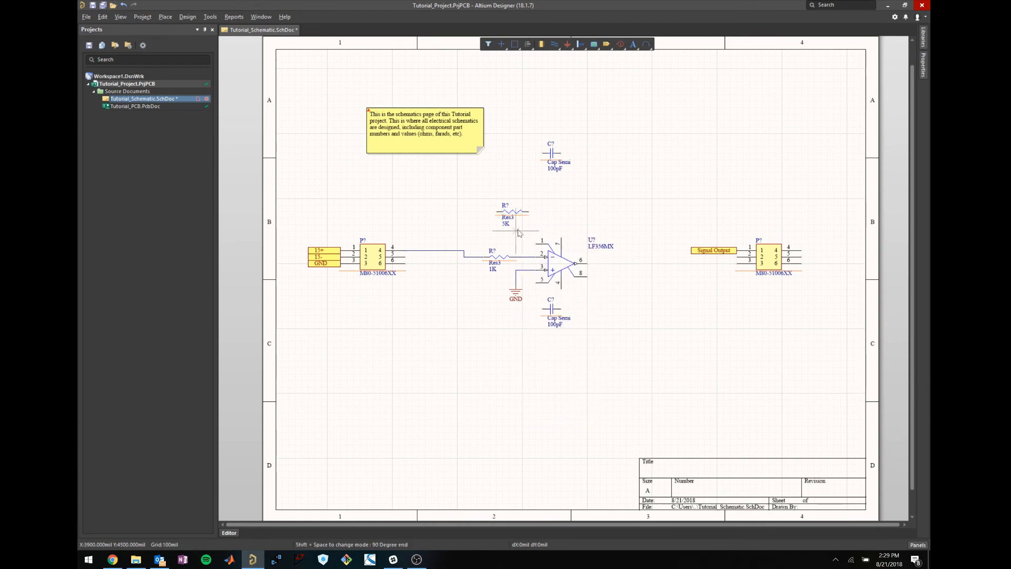
left_click(516, 253)
left_click(515, 238)
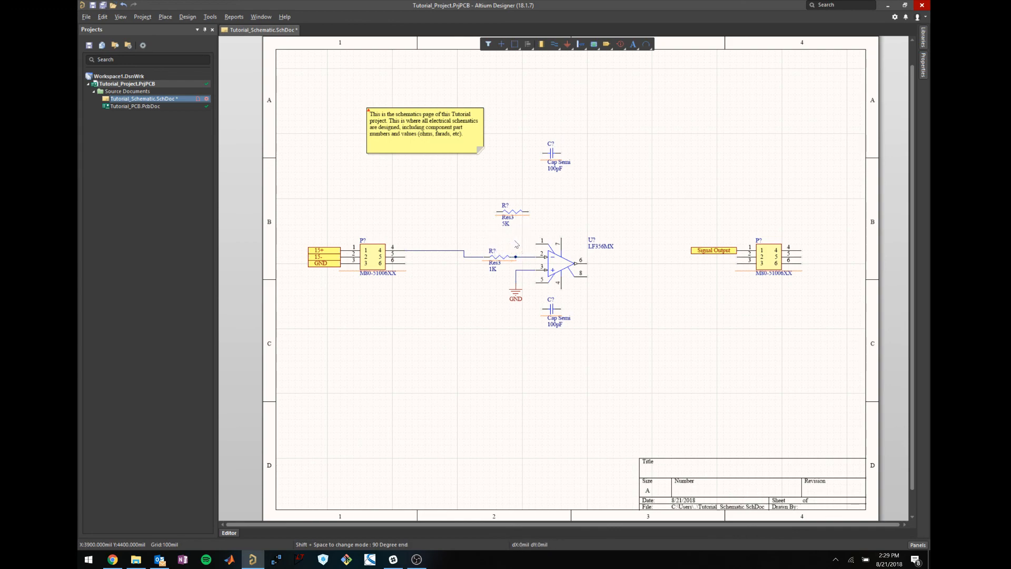
left_click(484, 230)
key("space")
left_click(495, 212)
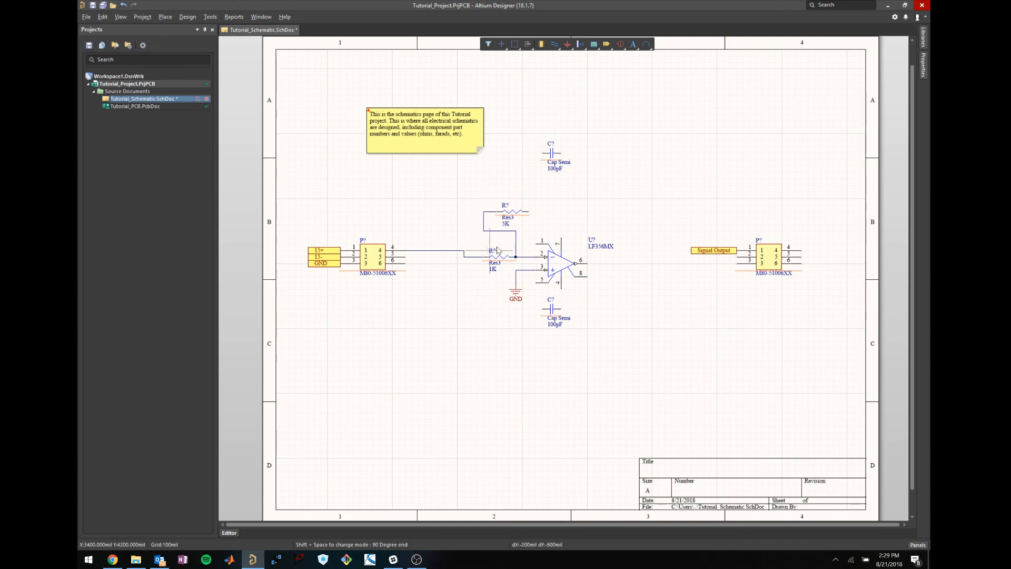
Continue the feedback wire from the 5K resistor's right pin down to op-amp pin 6.
left_click(530, 211)
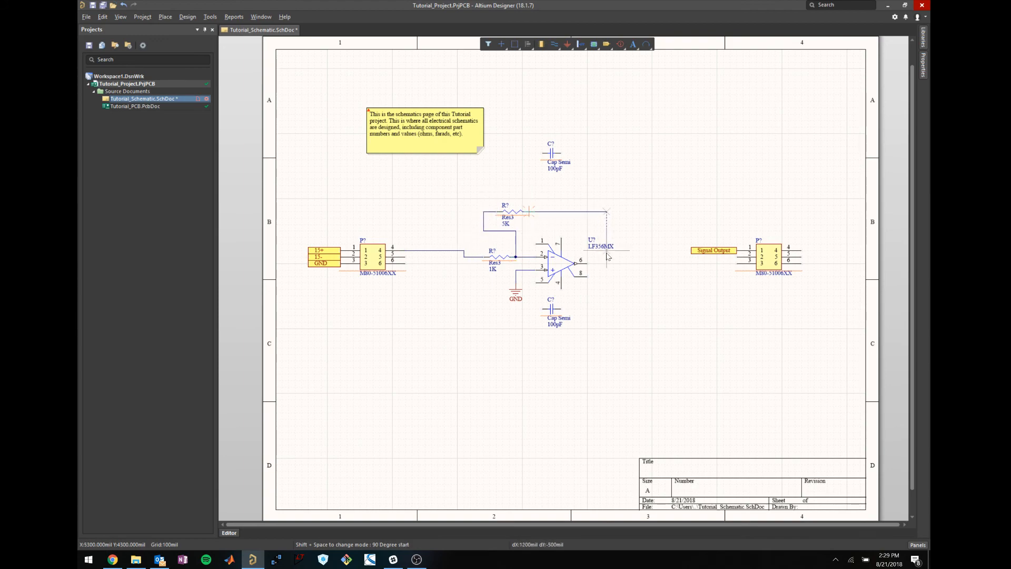
left_click(643, 264)
left_click(588, 263)
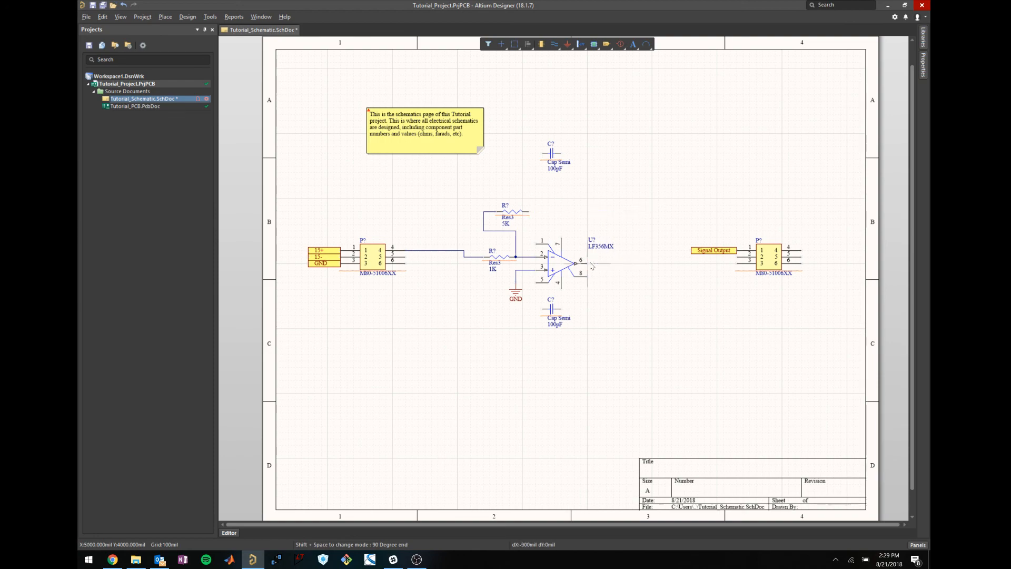
right_click(647, 308)
left_click(646, 305)
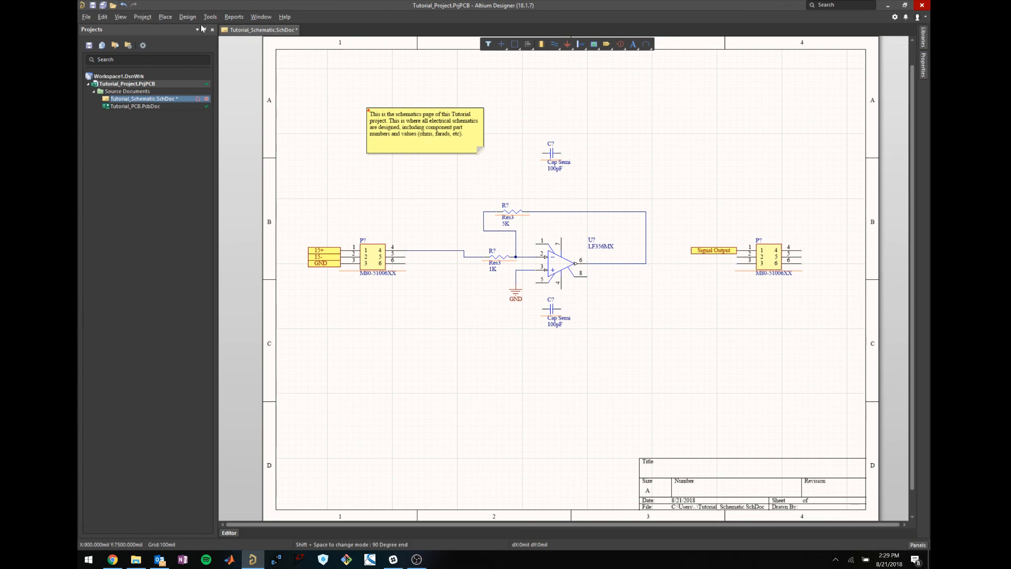
Delete the Signal Output port beside the right connector.
left_click(165, 17)
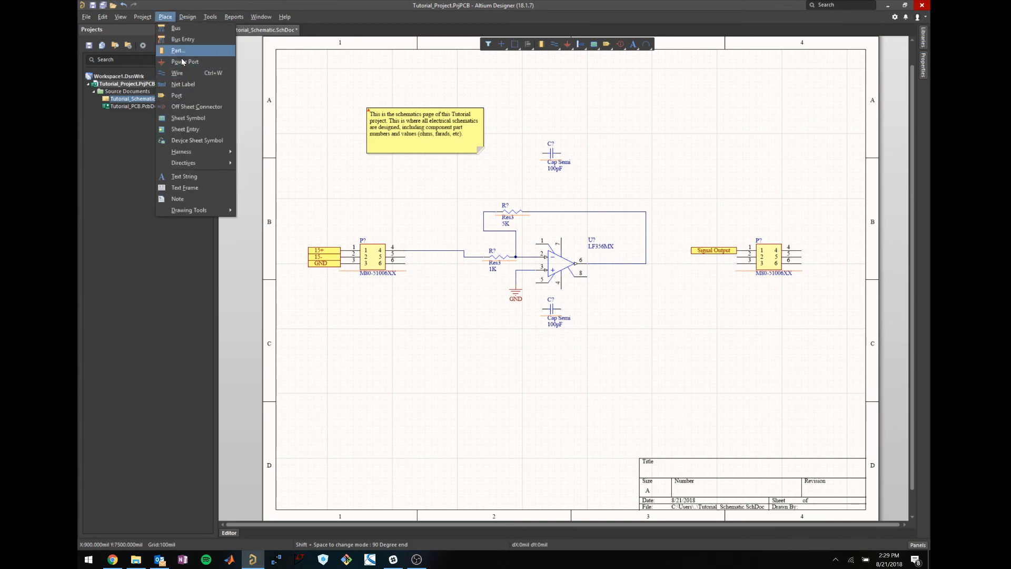
left_click(177, 96)
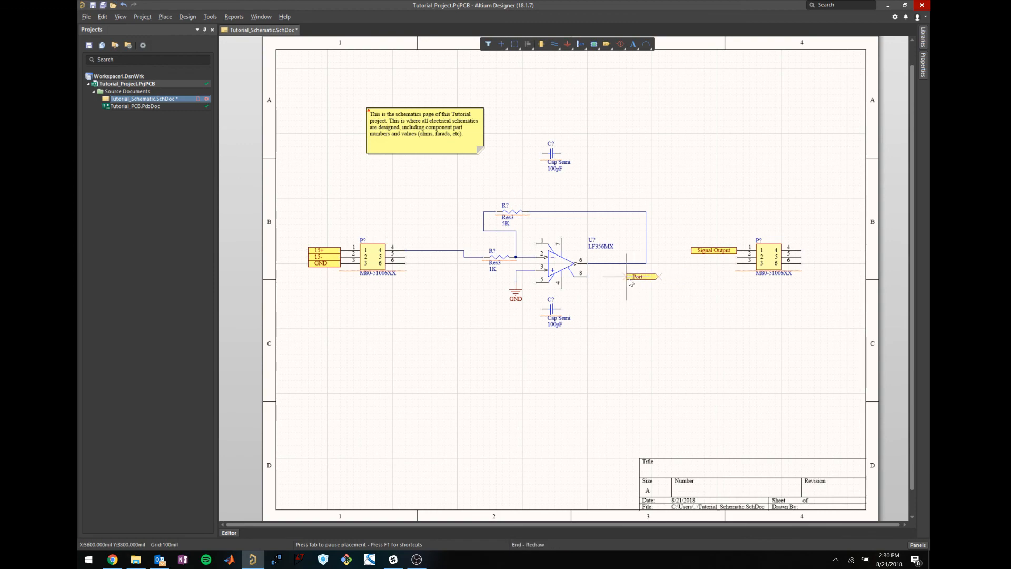
key("Escape")
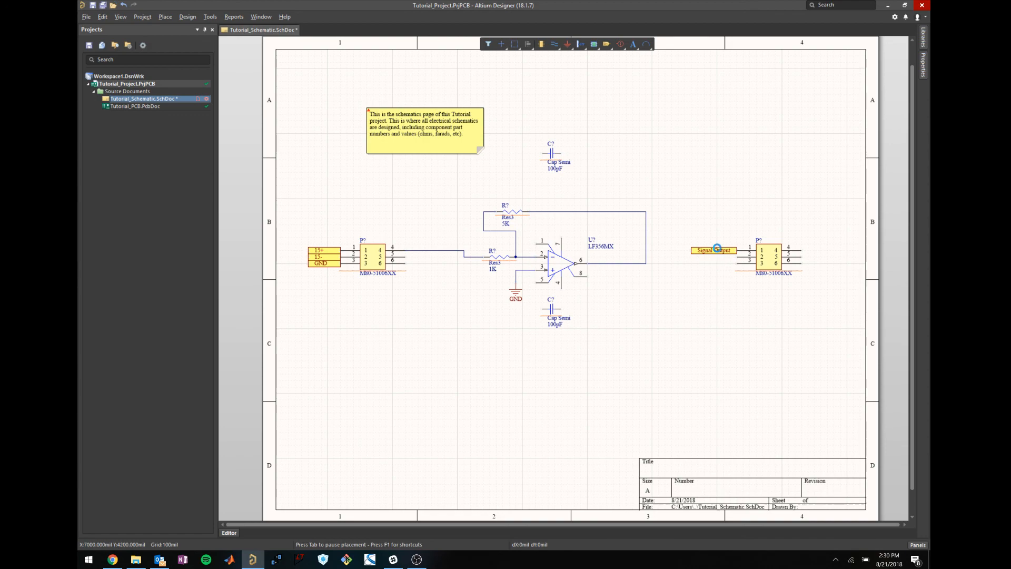
left_click(717, 251)
key("Delete")
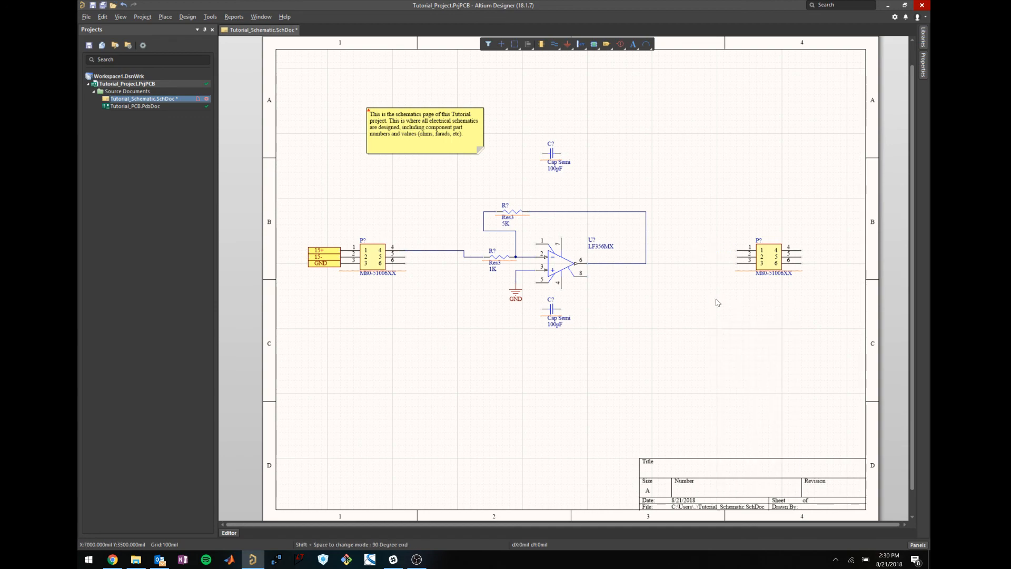
Wire the op-amp output line to pin 1 of the right connector.
left_click(646, 263)
left_click(705, 251)
left_click(737, 250)
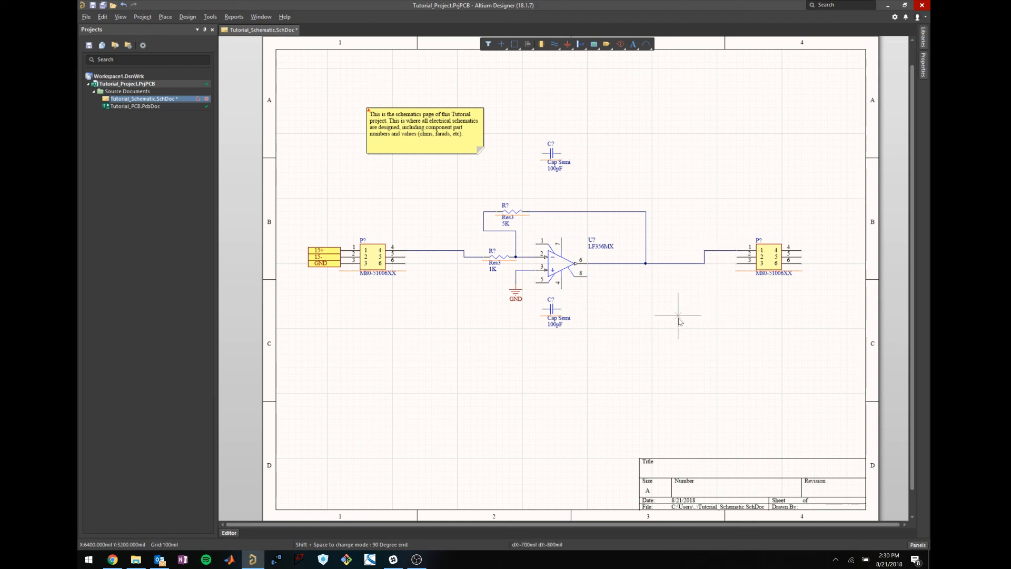
key("Escape")
left_click(764, 303)
Bring up the LF356 datasheet's 8-pin SOIC pinout in Chrome.
left_click(552, 309)
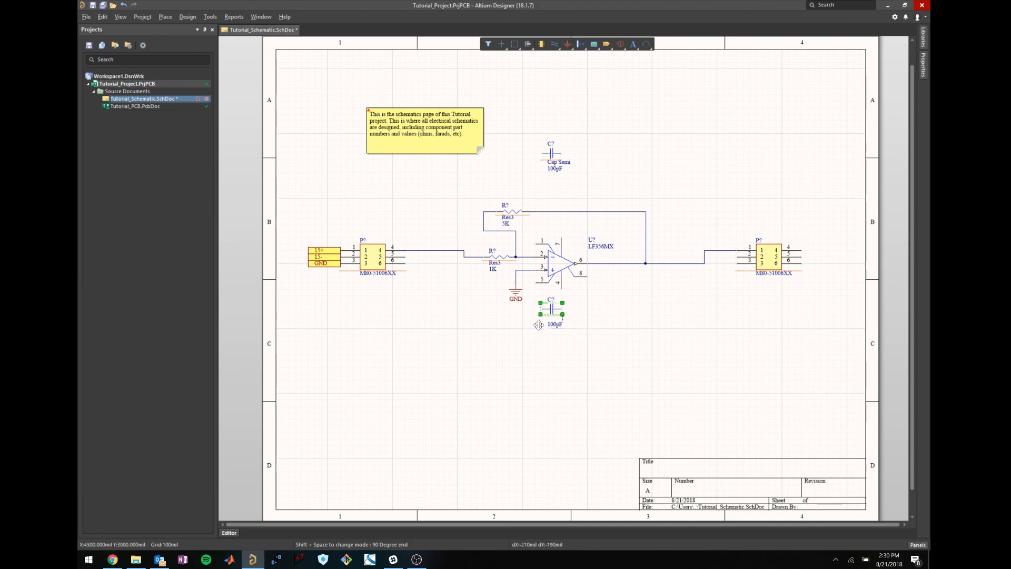
left_click(602, 343)
left_click(115, 559)
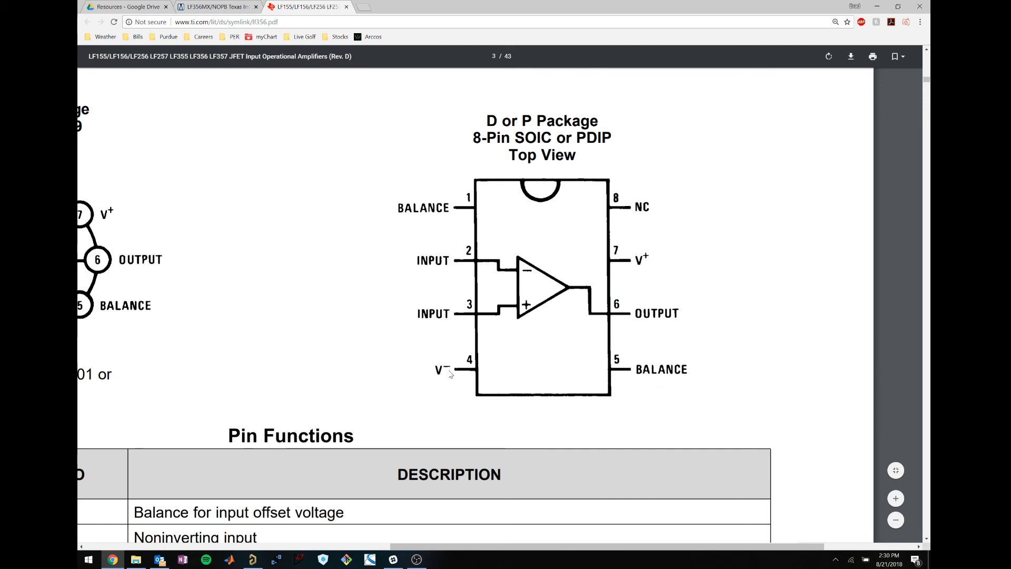
Minimize Chrome after reading the LF356 pinout to bring back the Altium schematic.
left_click(874, 7)
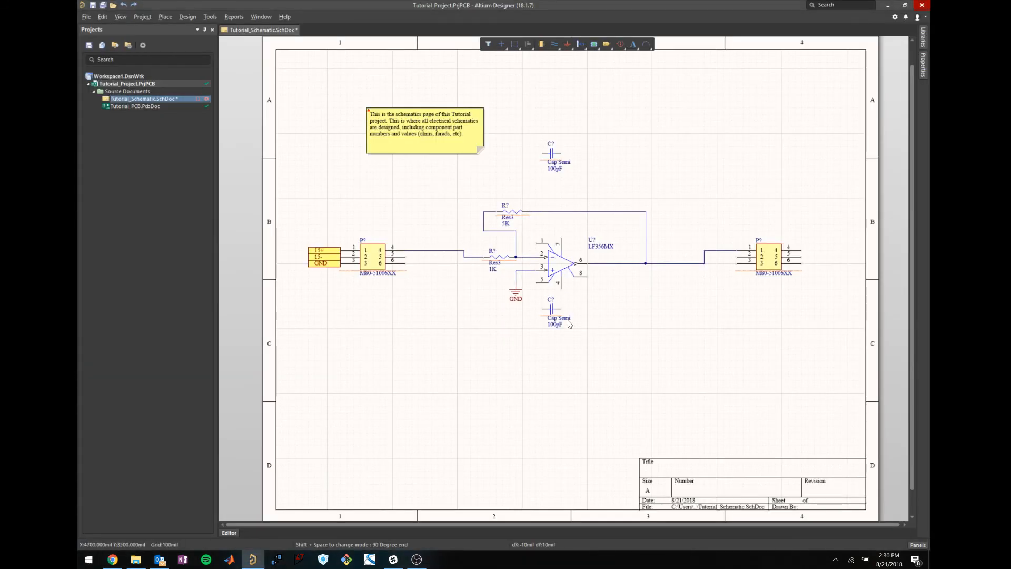
Move the lower 100pF capacitor below the op-amp and wire pin 4 to it, with a stub to the right.
key("ctrl+w")
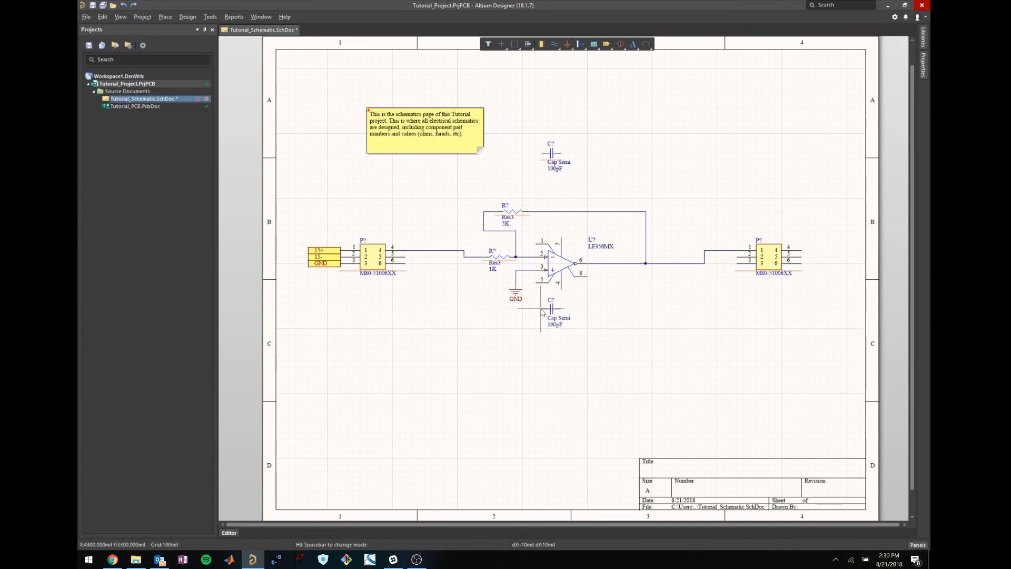
left_click(545, 312)
left_click(533, 353)
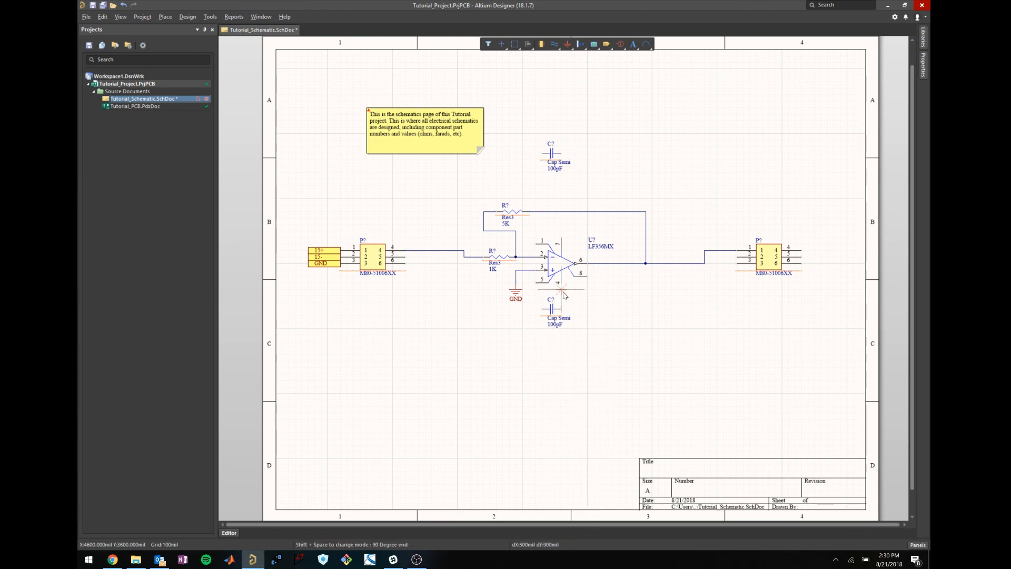
left_click(564, 310)
left_click(587, 310)
key("space")
key("space")
key("space")
key("space")
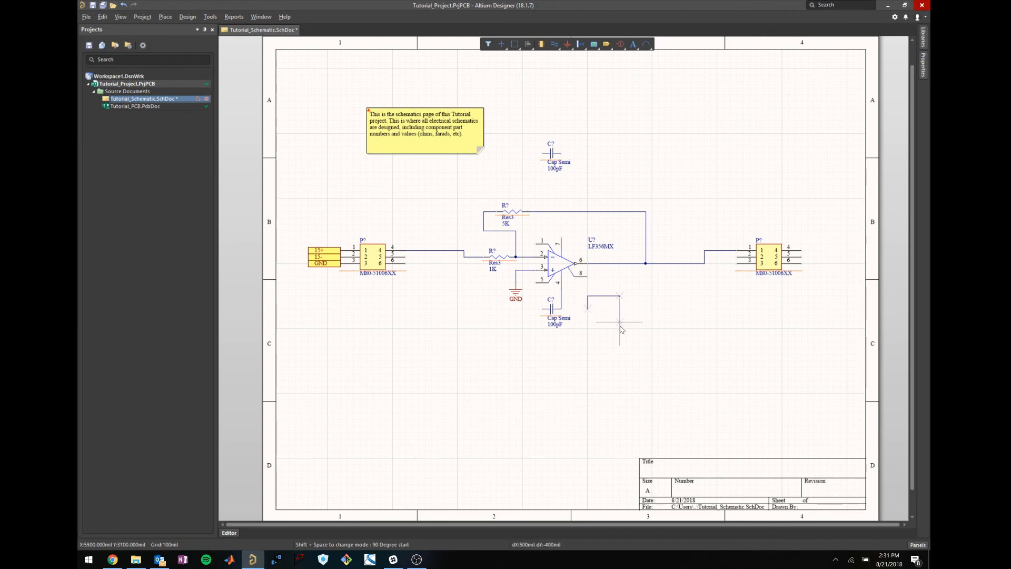
right_click(594, 312)
Draw a second wire from the right-hand stub back to the capacitor and pin-4 node.
key("p")
key("w")
left_click(587, 310)
left_click(562, 308)
right_click(594, 330)
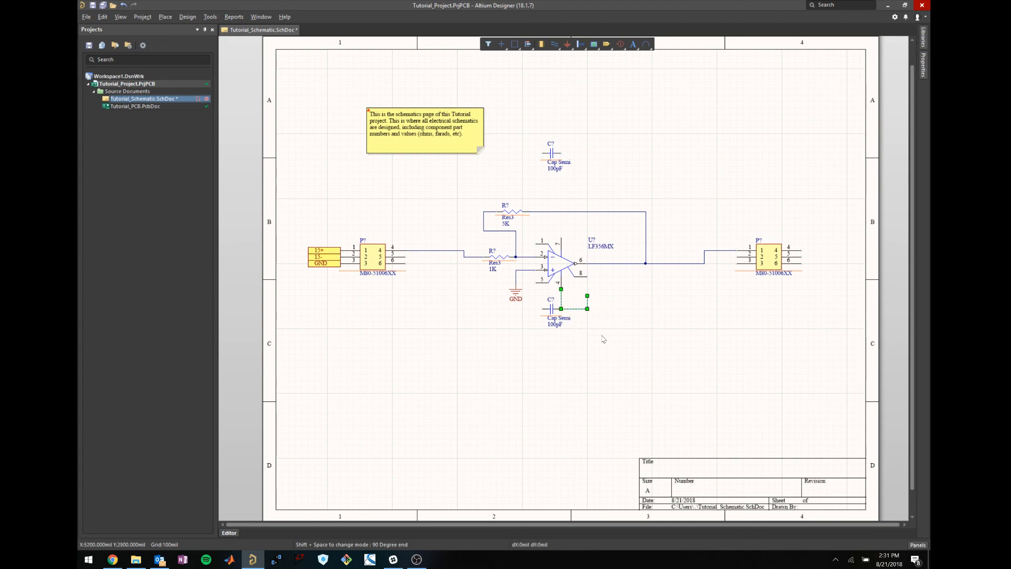
left_click(588, 374)
Place a horizontal port at the end of the pin-4 capacitor wire.
left_click(165, 17)
left_click(192, 96)
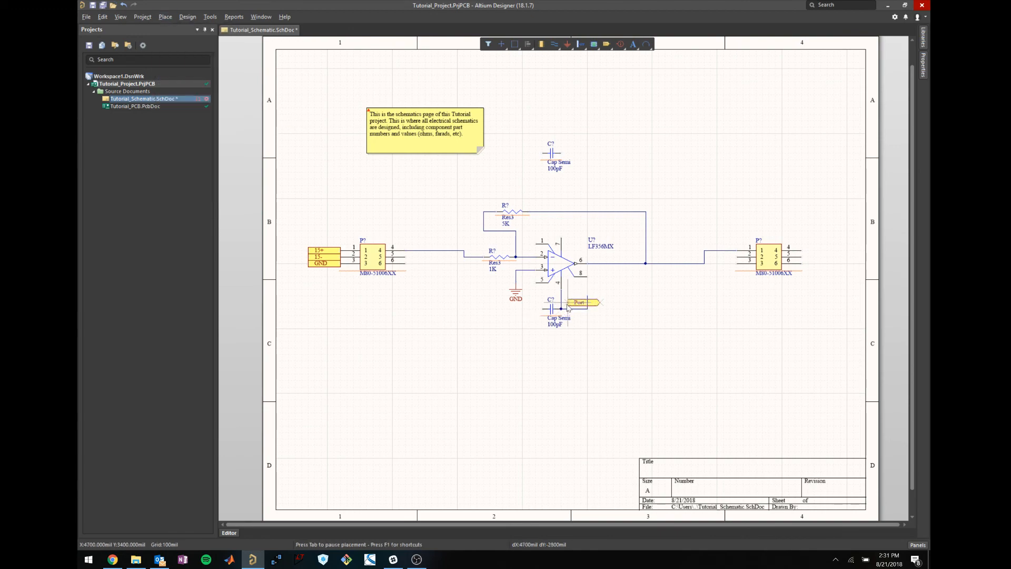
key("space")
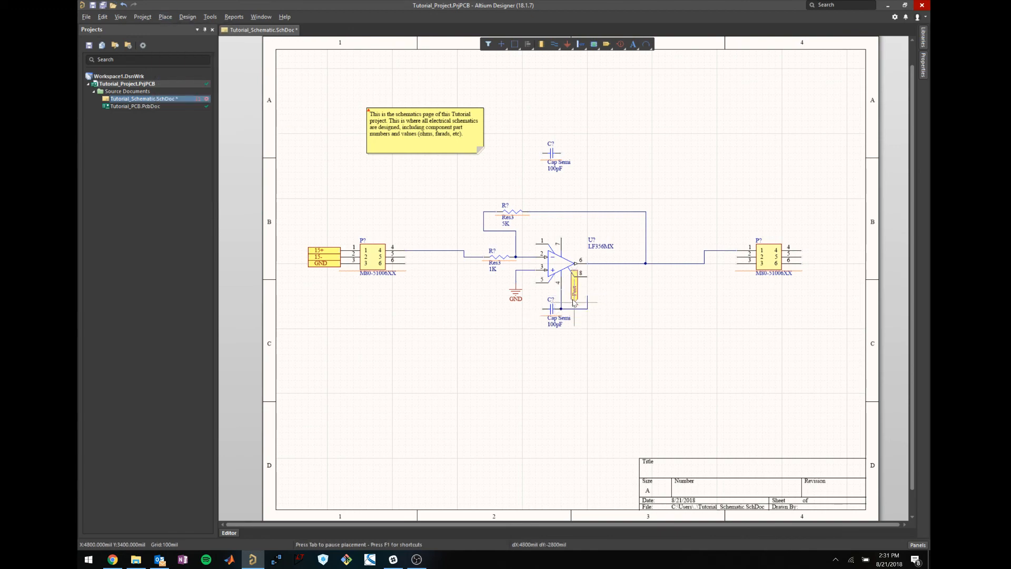
key("space")
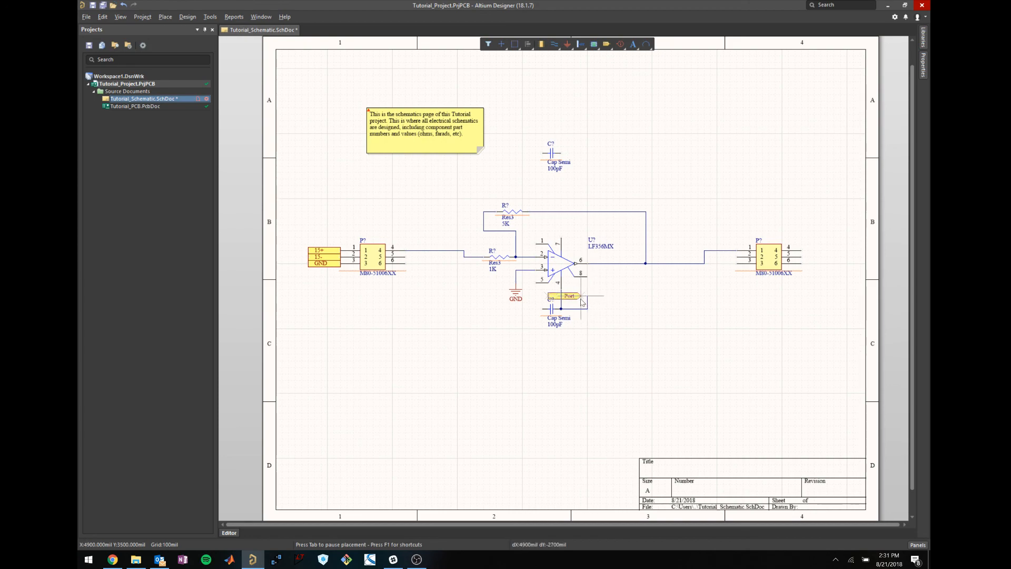
left_click(587, 296)
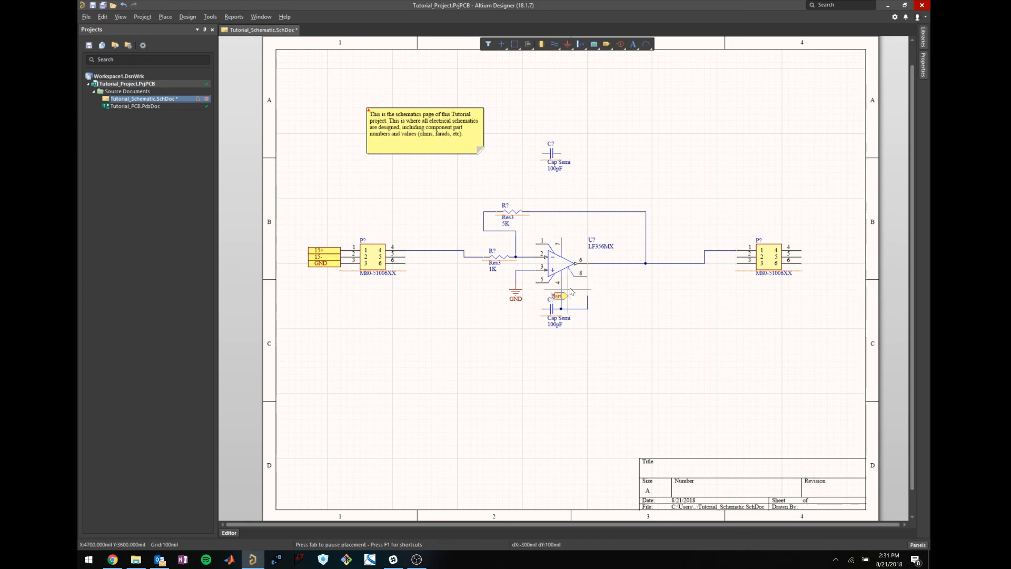
left_click(623, 300)
right_click(609, 325)
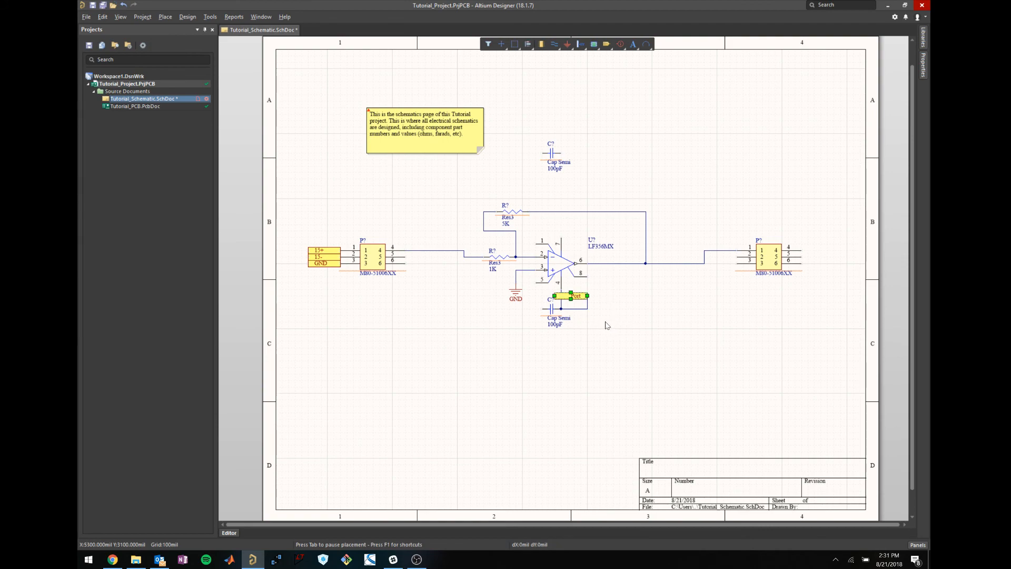
Tidy the wire vertices so pin 4 runs straight down to the capacitor.
mouse_move(595, 313)
left_mouse_down()
mouse_move(575, 289)
mouse_move(602, 297)
left_mouse_up()
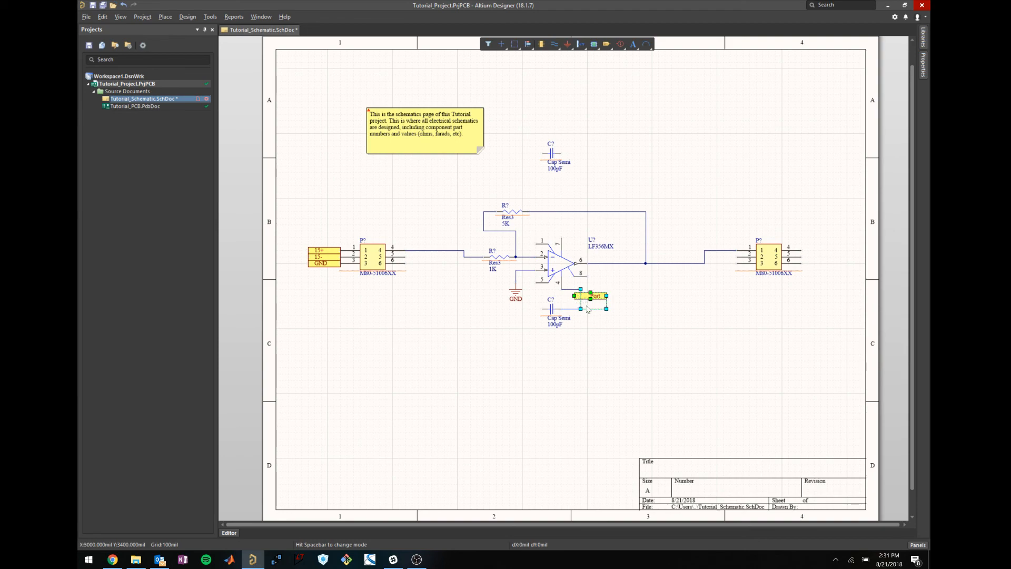
left_click(592, 342)
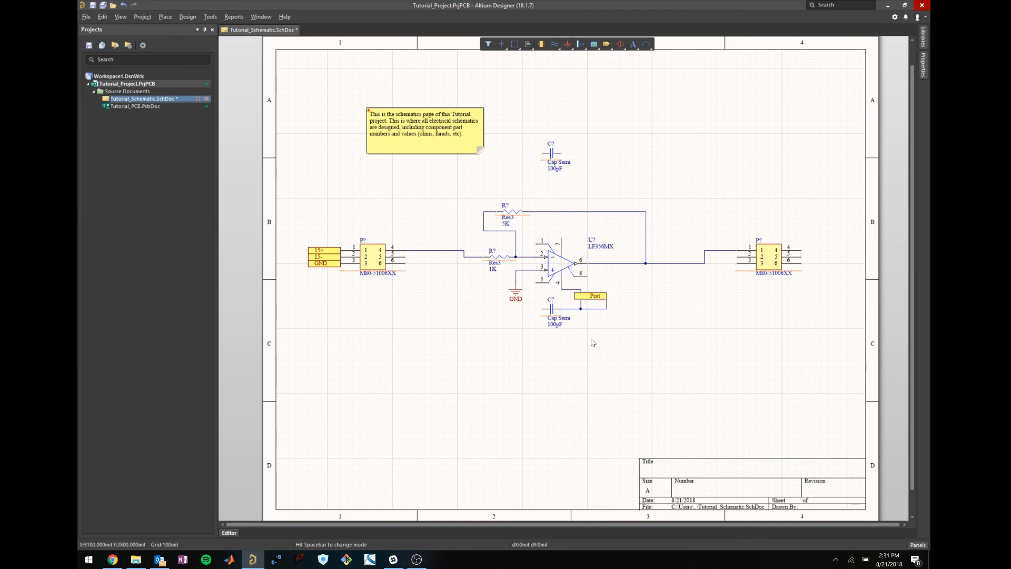
left_click(582, 308)
left_click_drag(580, 308, 567, 289)
left_click(606, 344)
left_click(567, 295)
left_click_drag(567, 289, 561, 308)
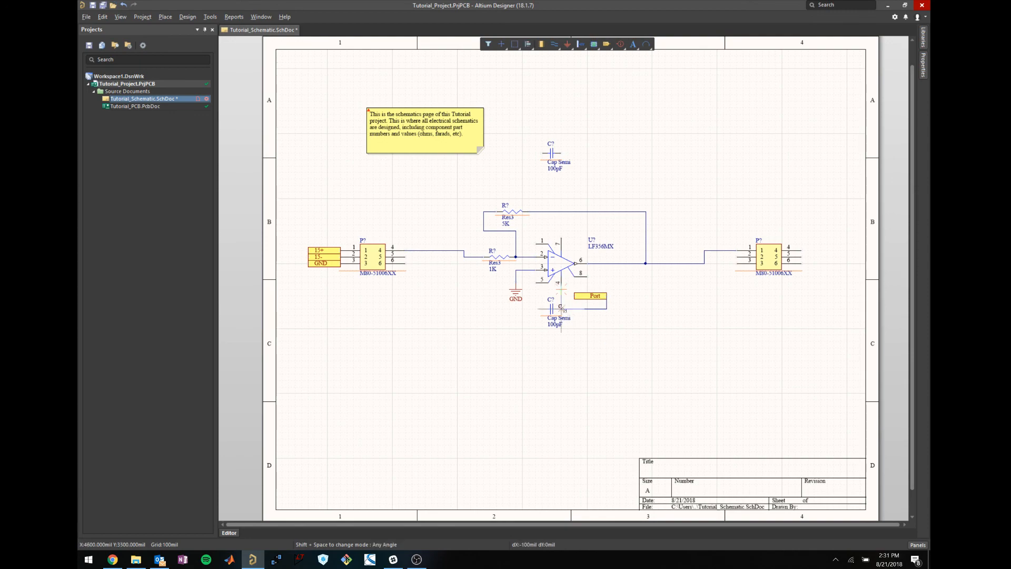
left_click(598, 355)
Rename the port to 15- in its properties.
double_click(595, 299)
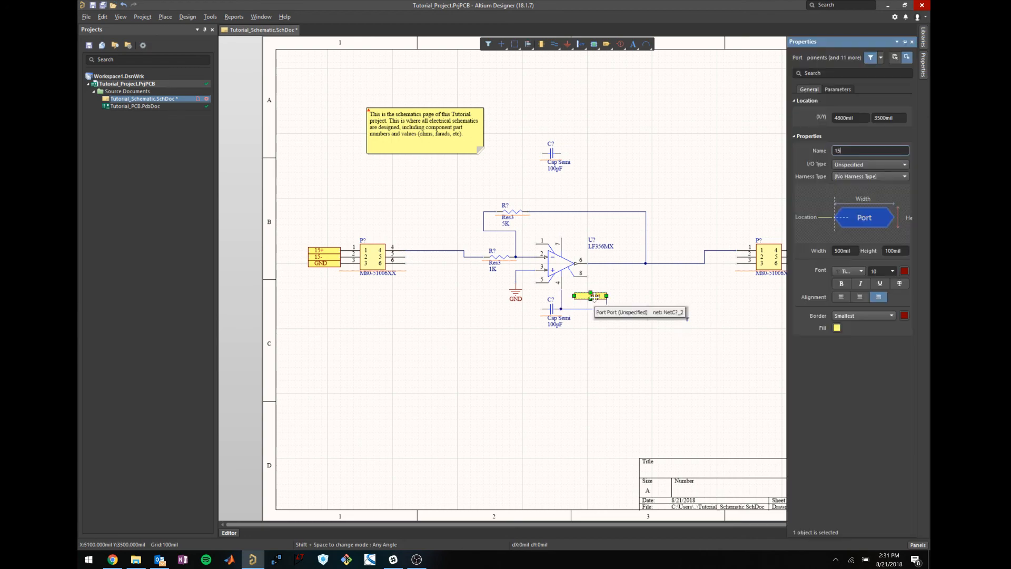
left_click(560, 364)
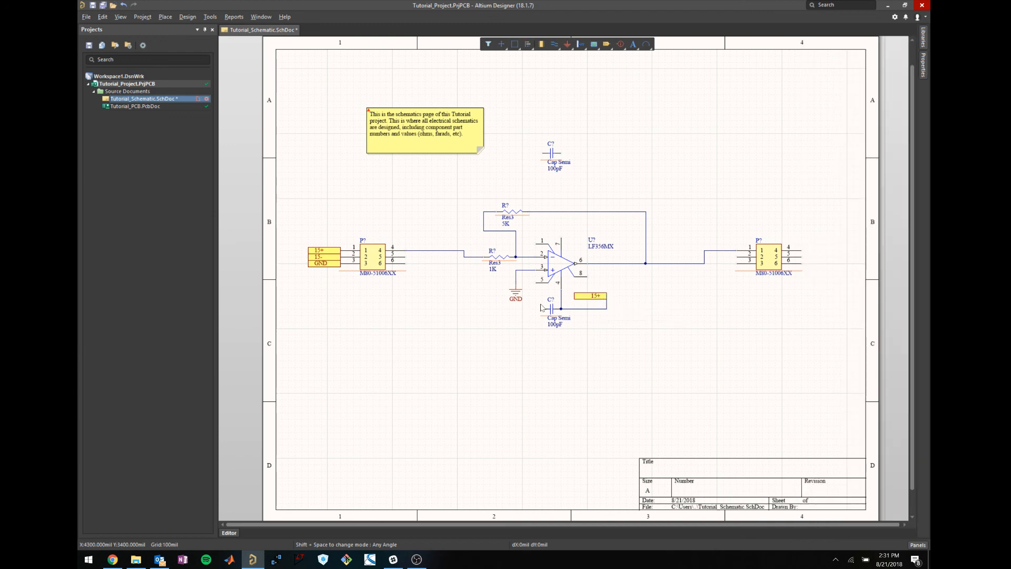
double_click(596, 296)
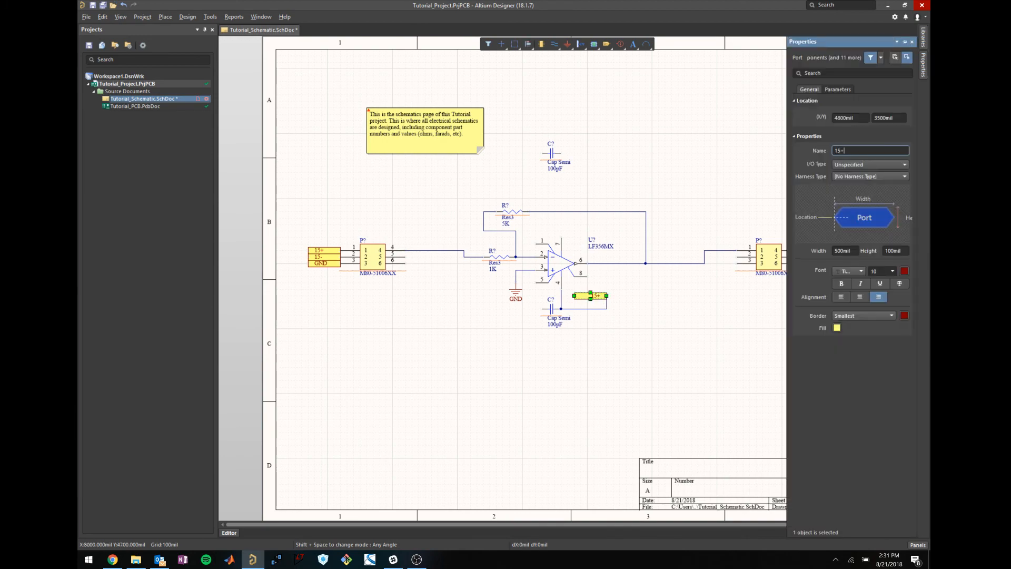
type("15-")
key("Return")
left_click(651, 332)
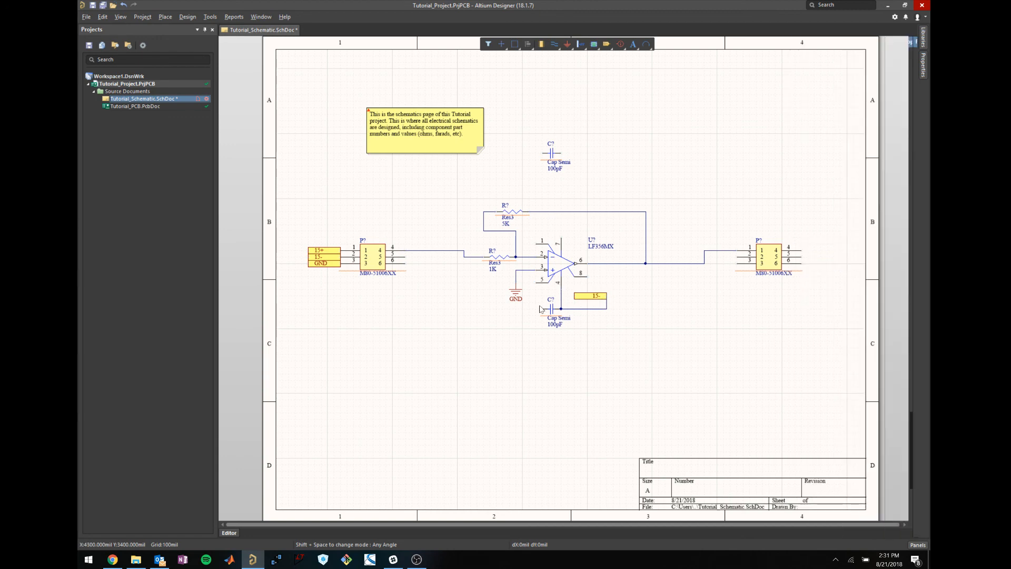
left_click(164, 17)
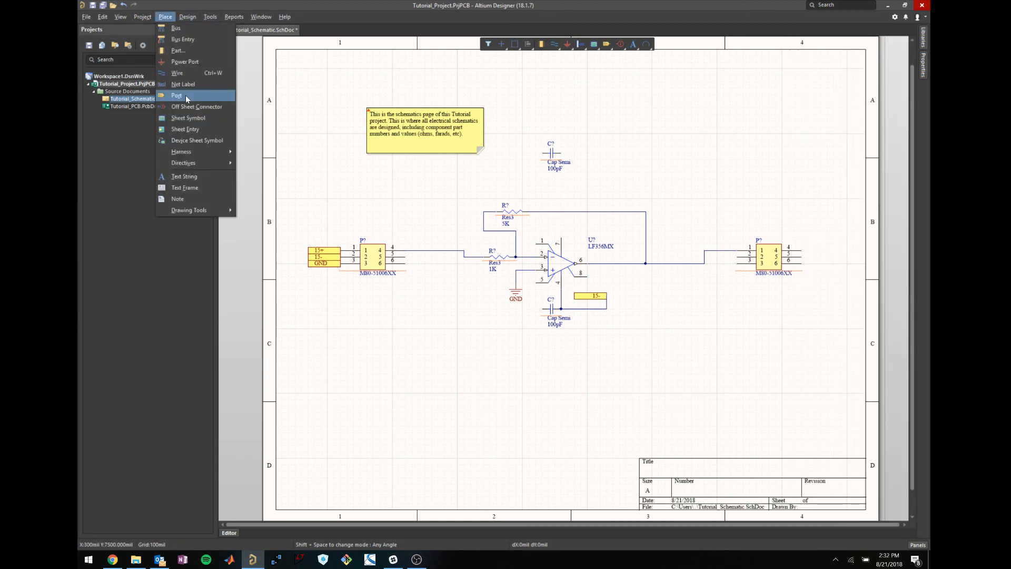
Place a GND symbol left of the lower capacitor and wire the capacitor's left pin to it.
left_click(179, 84)
left_click(516, 295)
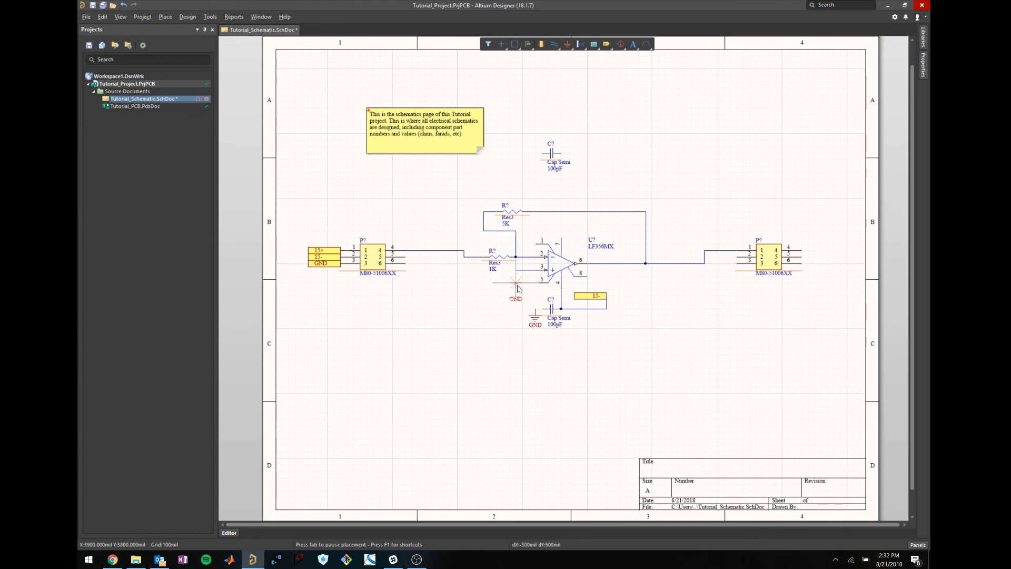
key("ctrl+w")
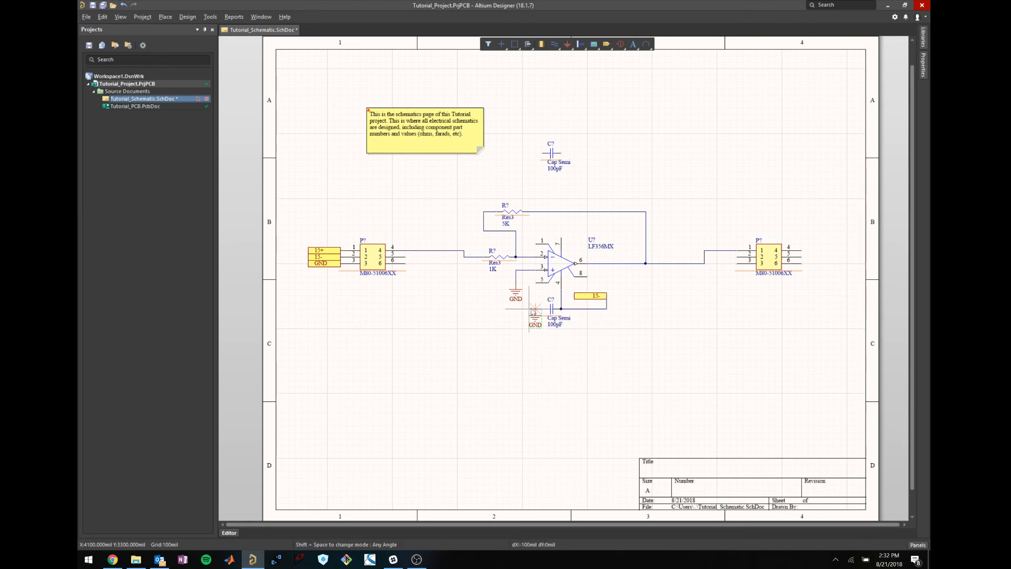
scroll(537, 335, "up", 1)
scroll(539, 356, "up", 5, "ctrl")
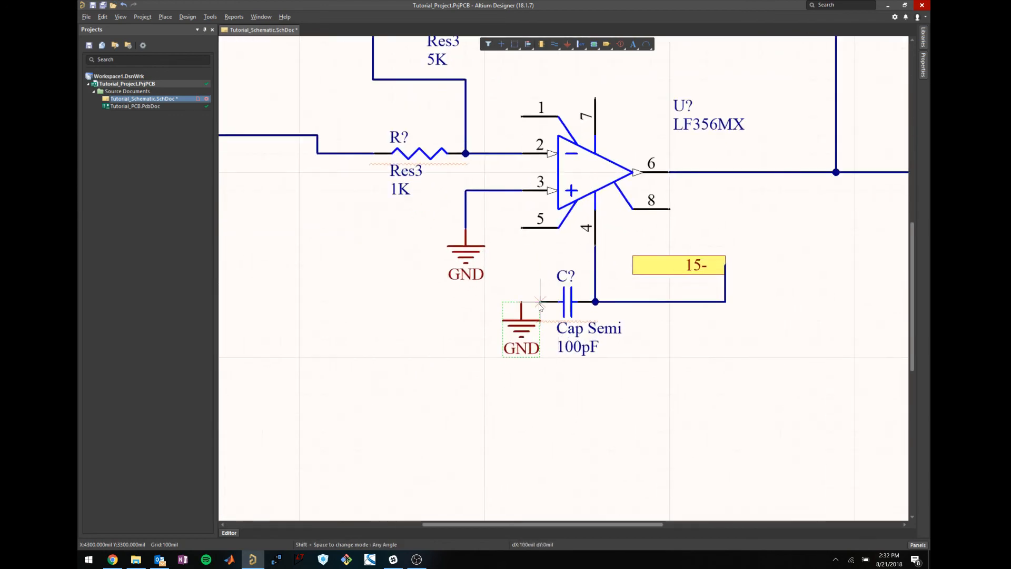
left_click(540, 302)
left_click(521, 302)
Drag the unconnected top 100pF capacitor down closer to the op-amp.
scroll(550, 305, "down", 2, "ctrl")
left_click_drag(658, 353, 671, 383)
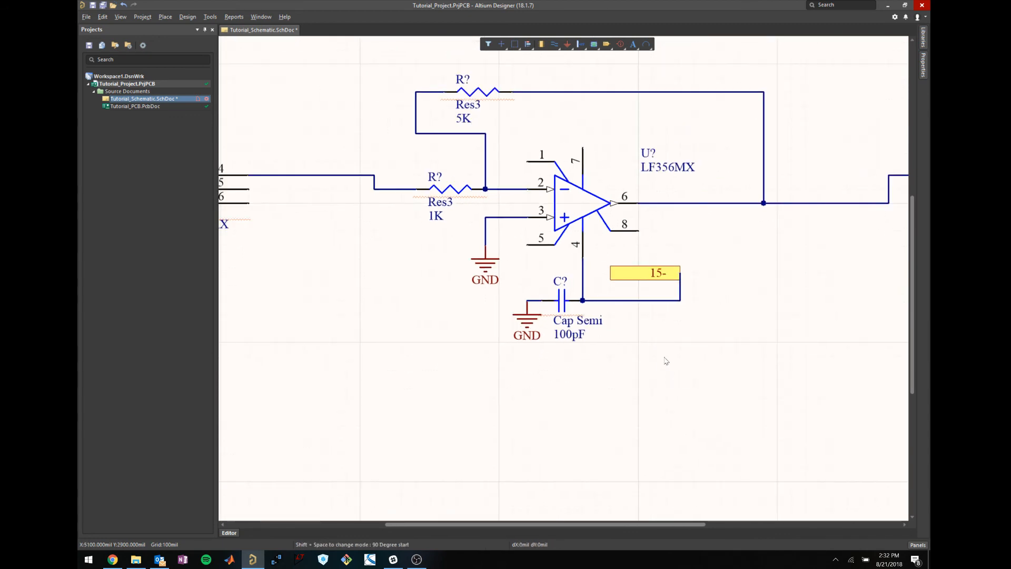
right_click_drag(660, 348, 687, 433)
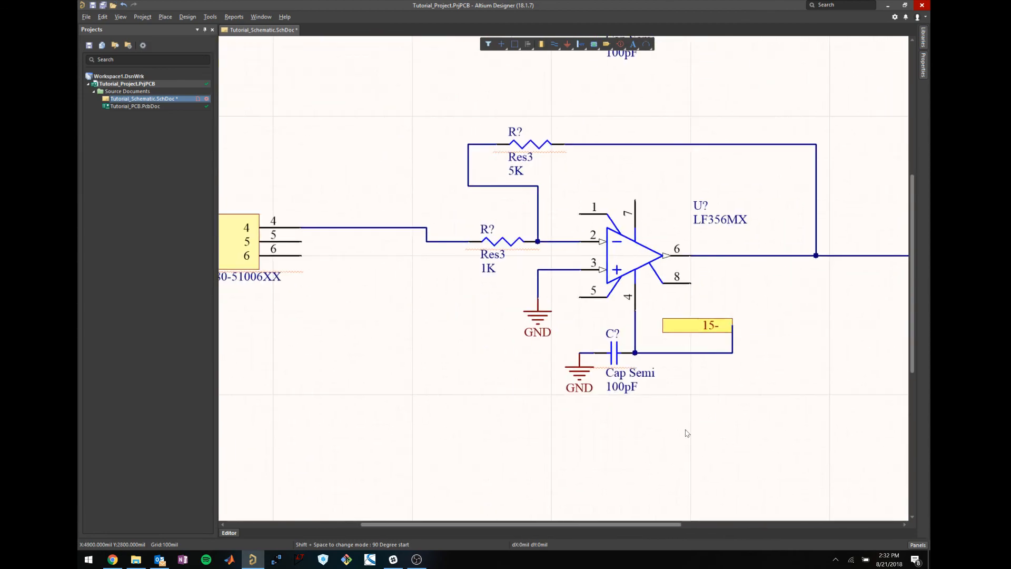
scroll(687, 429, "down", 1, "ctrl")
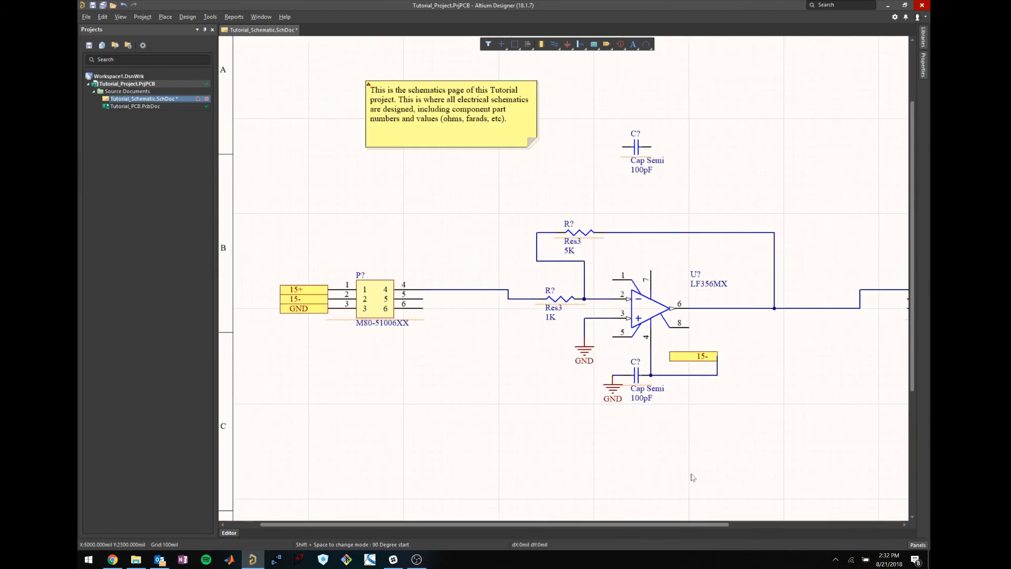
scroll(698, 472, "down", 2)
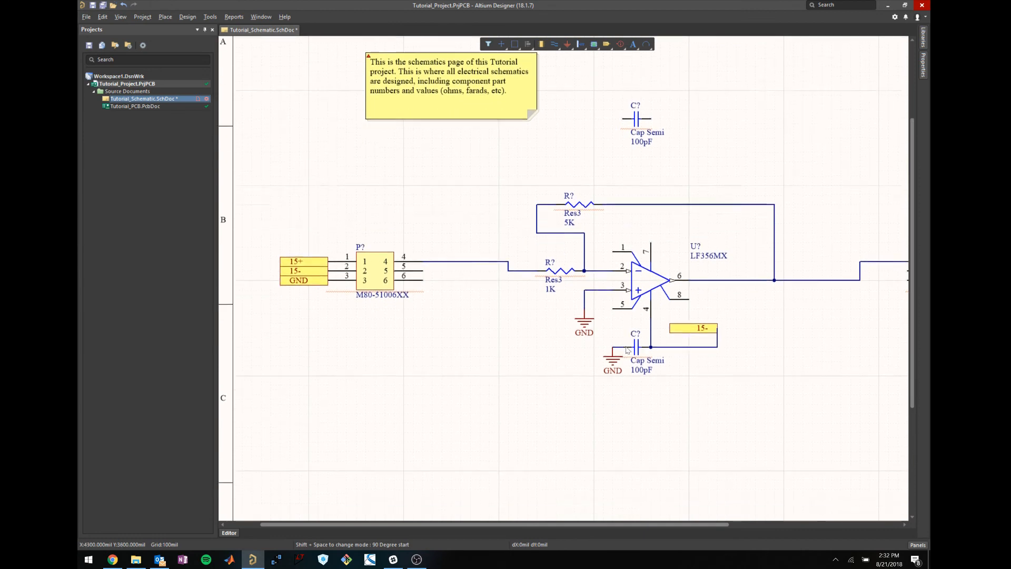
scroll(628, 343, "up", 2)
scroll(628, 348, "down", 1)
scroll(628, 350, "up", 1)
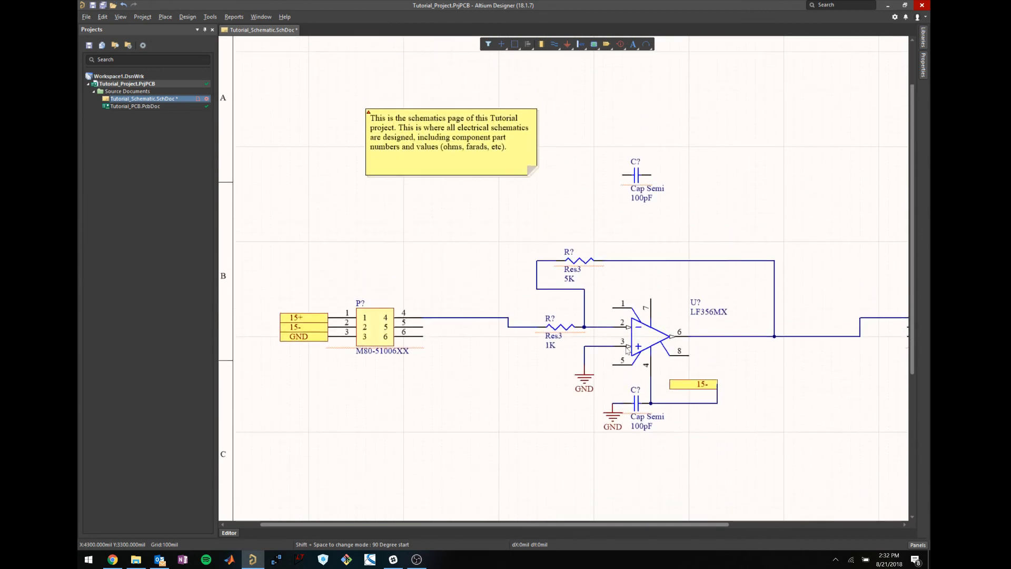
scroll(628, 351, "right", 3, "shift")
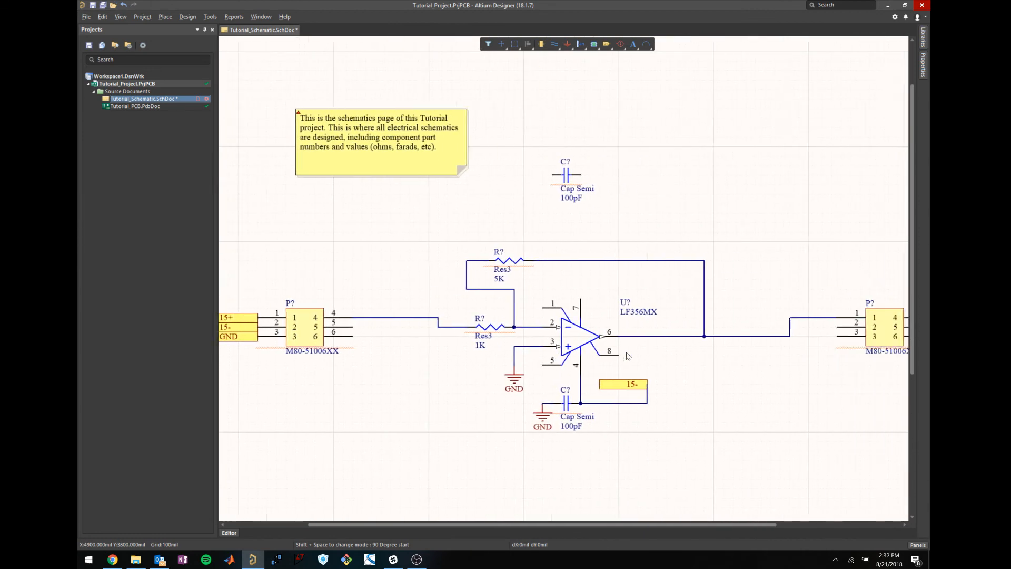
scroll(628, 356, "left", 2, "shift")
scroll(655, 414, "down", 1)
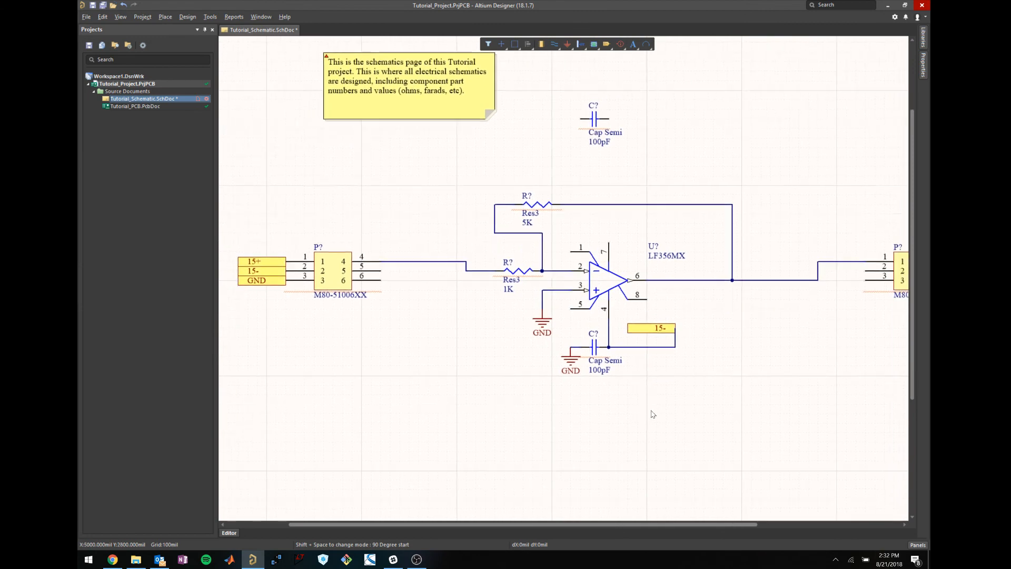
scroll(658, 334, "up", 1, "ctrl")
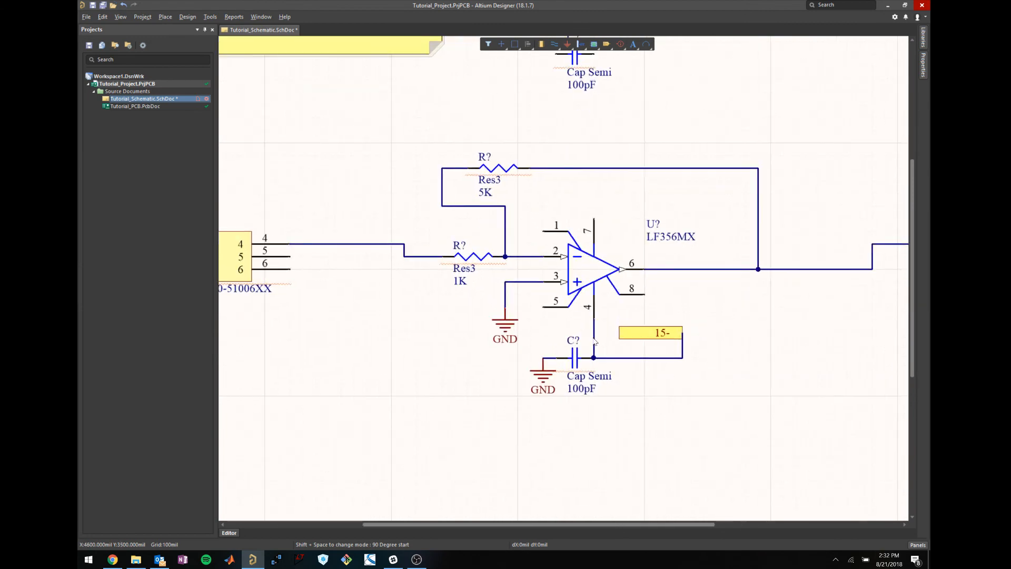
scroll(596, 313, "up", 2)
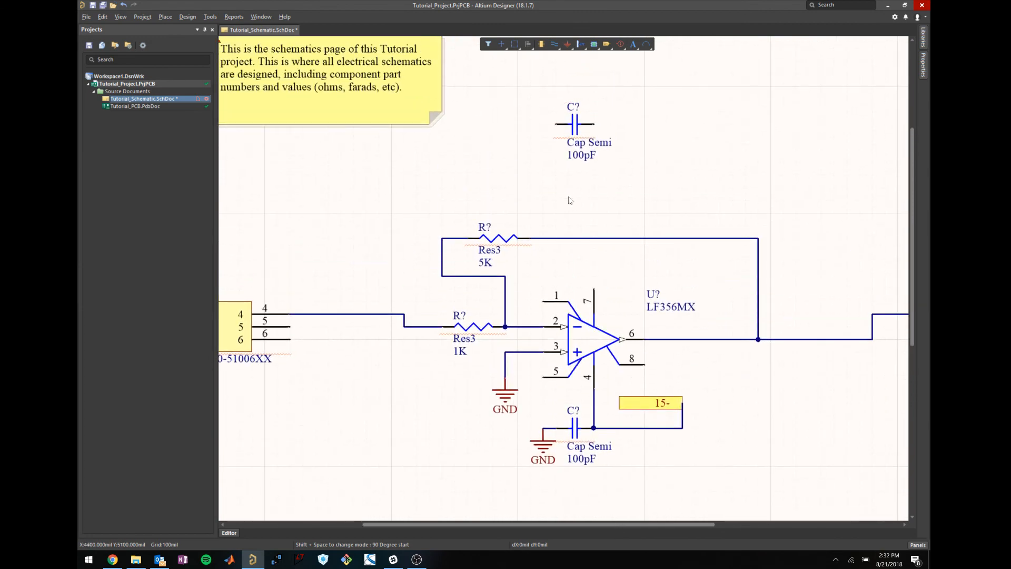
mouse_move(575, 128)
left_mouse_down()
mouse_move(558, 173)
mouse_move(577, 176)
left_mouse_up()
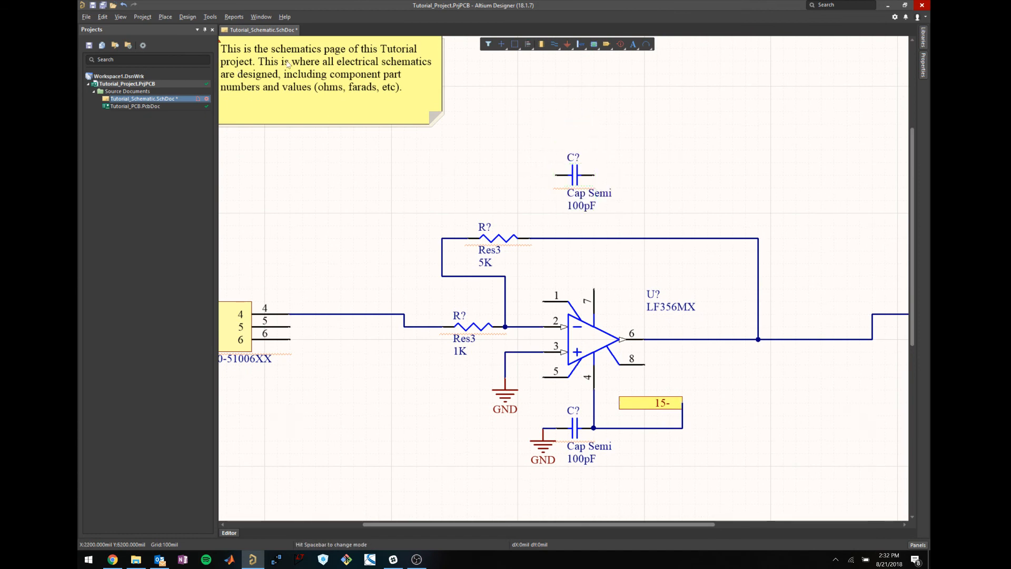
Place a port above the top capacitor and name it 15+.
left_click(165, 17)
left_click(173, 55)
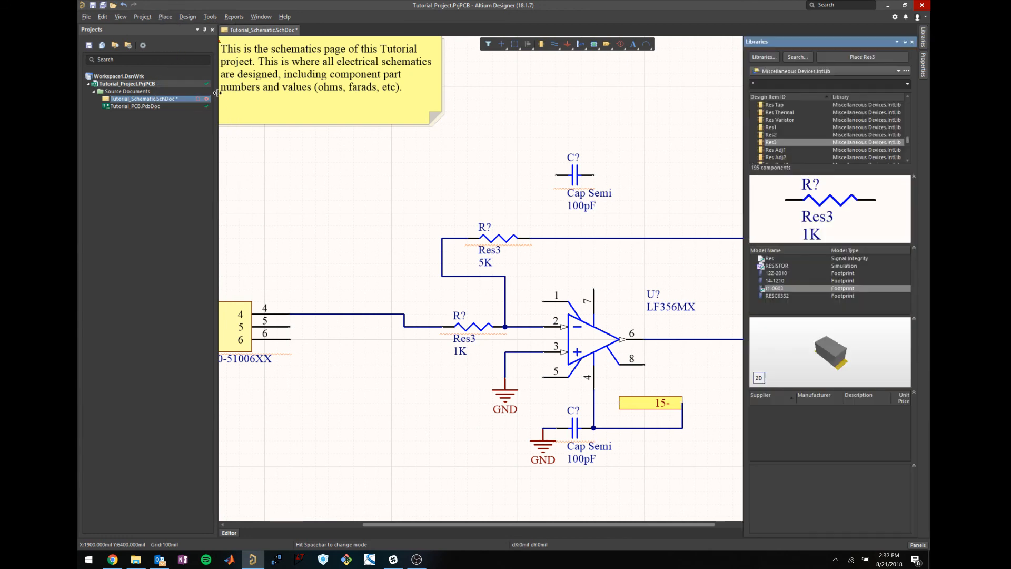
left_click(165, 17)
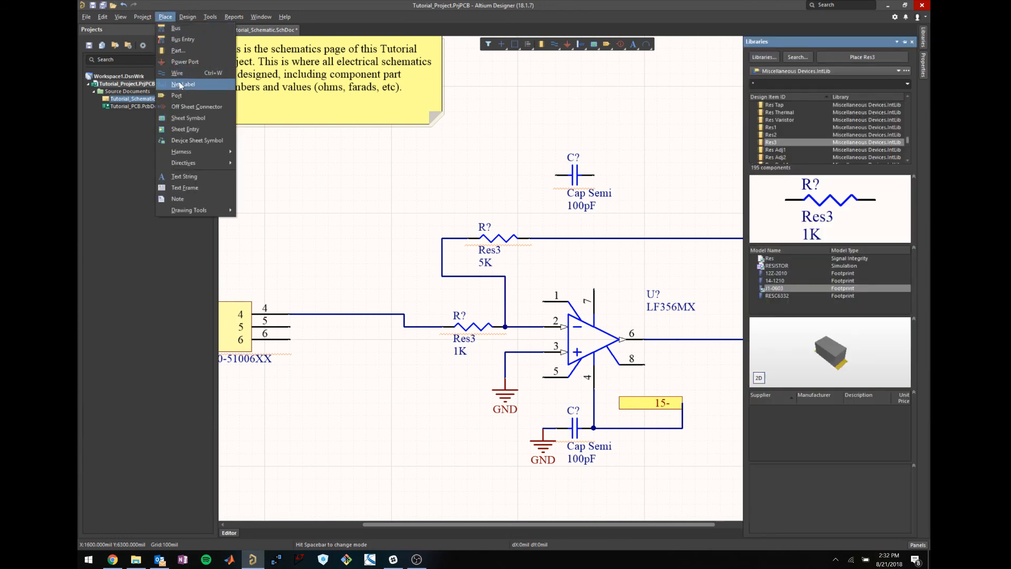
left_click(175, 94)
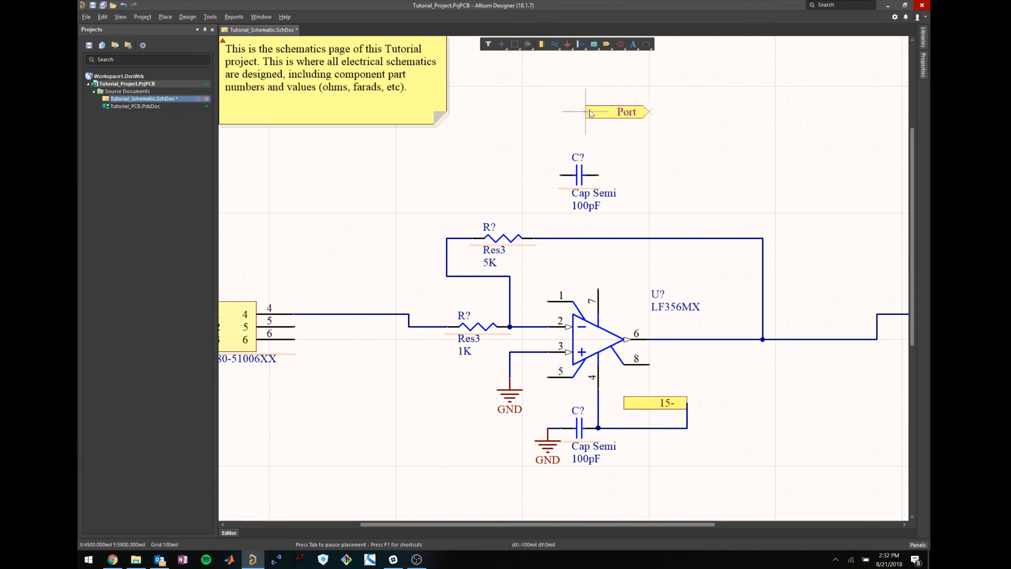
left_click(611, 100)
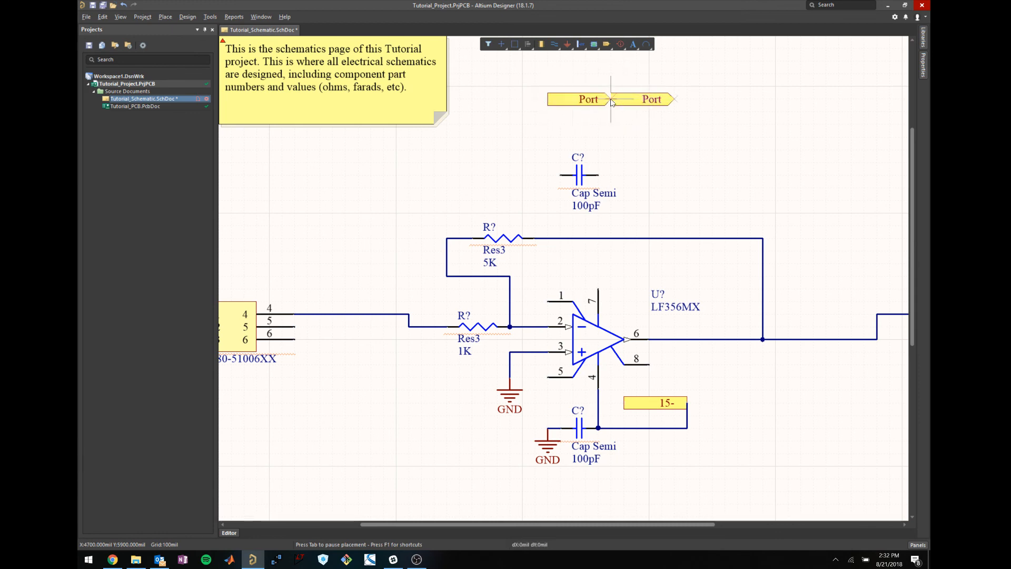
right_click(621, 110)
left_click(596, 100)
key("Tab")
type("15")
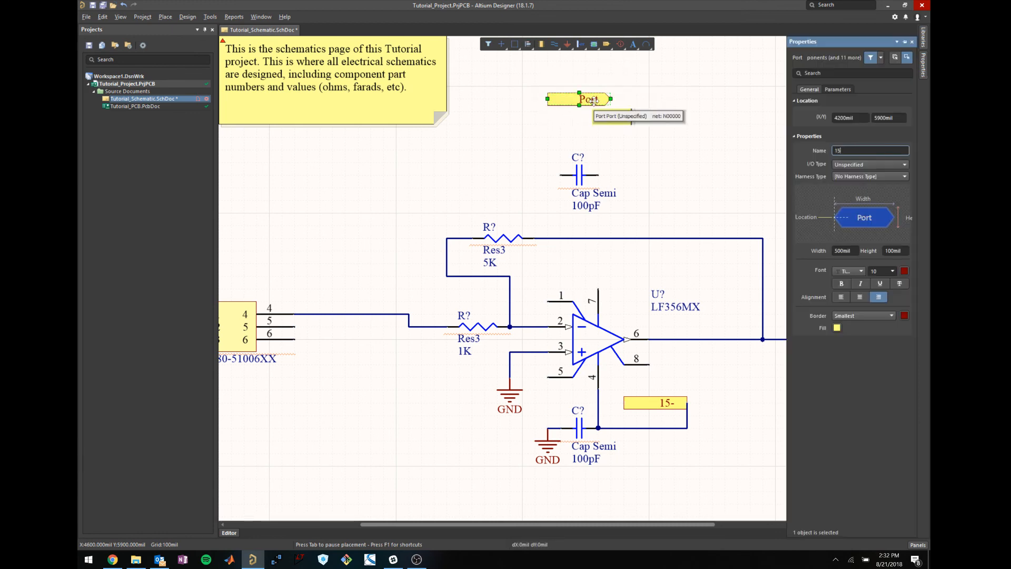
key("Return")
Wire the 15+ port to the top capacitor's right pin and down to op-amp pin 7, then shift the capacitor left.
left_click(632, 136)
key("p")
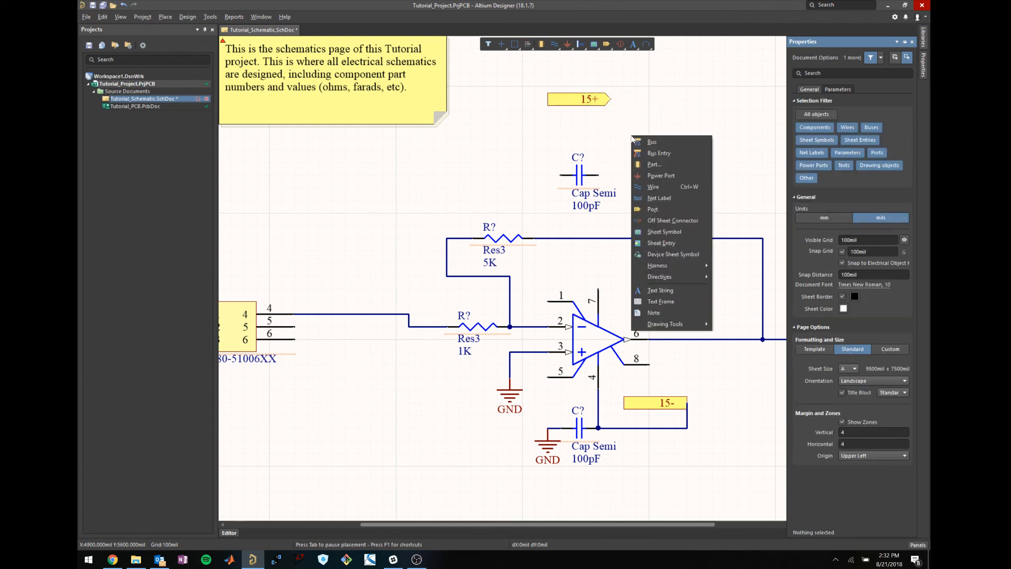
key("w")
left_click(611, 99)
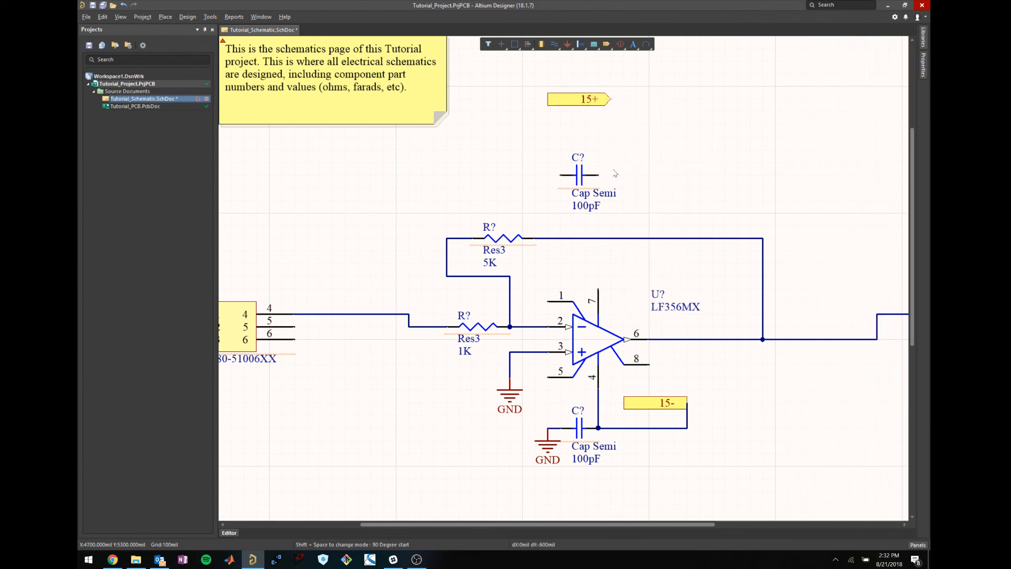
key("space")
left_click(599, 175)
left_click(610, 174)
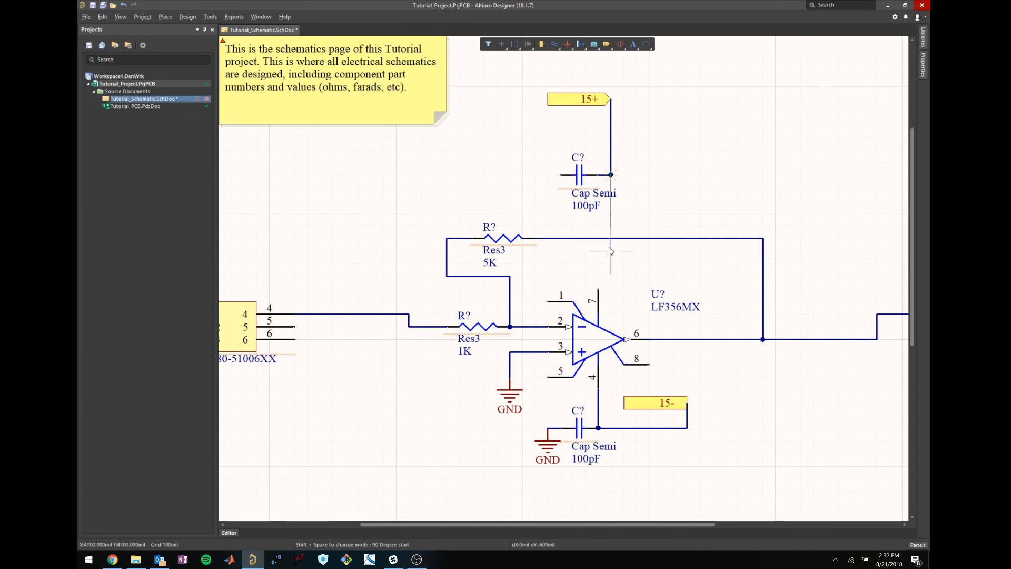
left_click(599, 293)
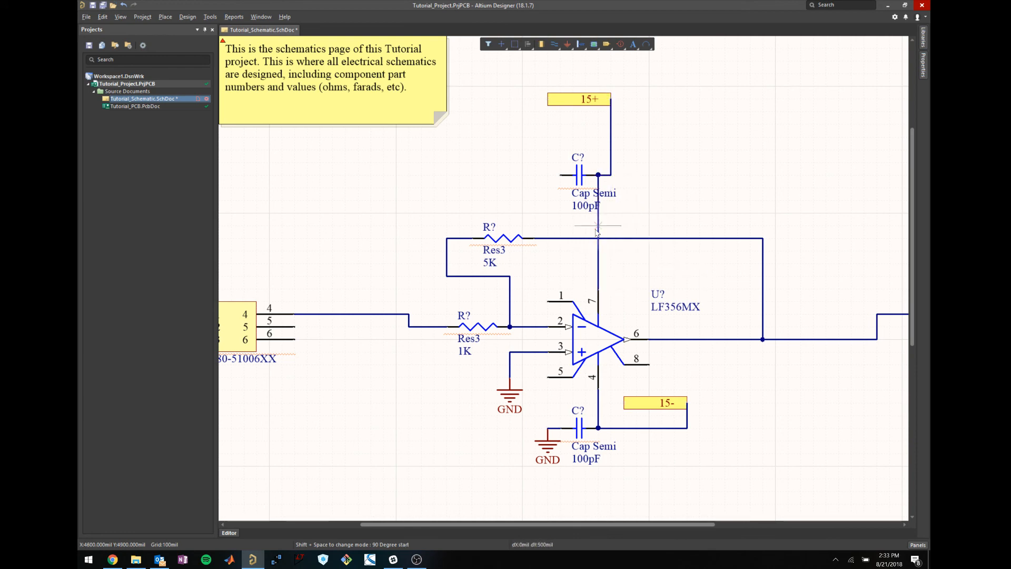
left_click_drag(578, 174, 540, 175)
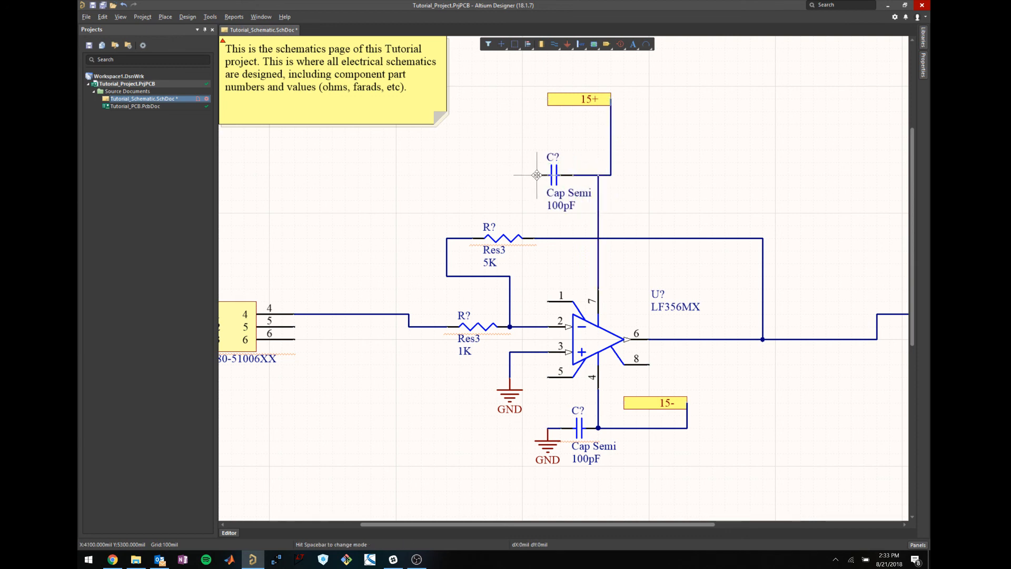
left_click(667, 199)
Place a GND symbol below the top capacitor and wire it to the capacitor's left pin.
left_click(165, 16)
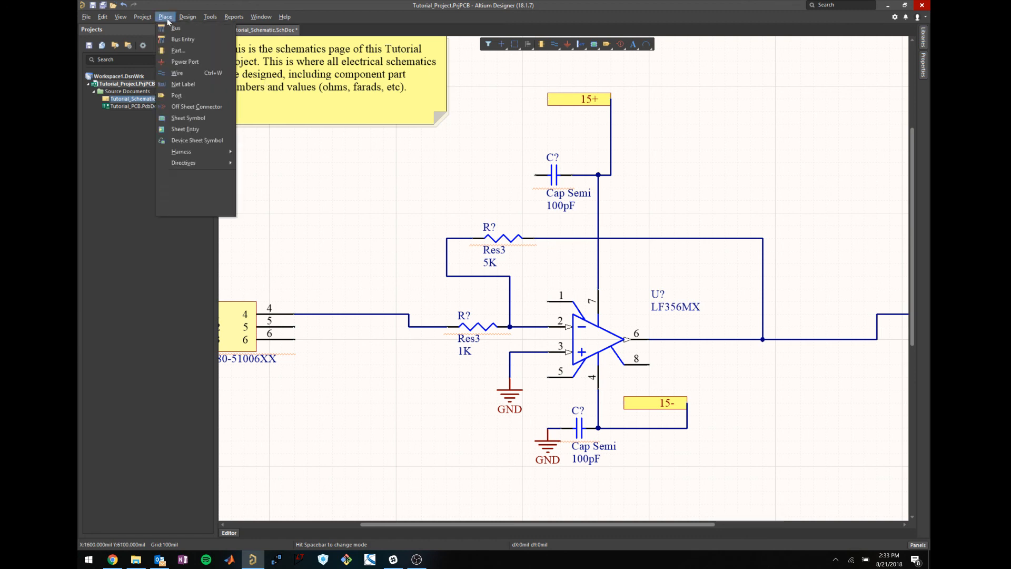
left_click(185, 62)
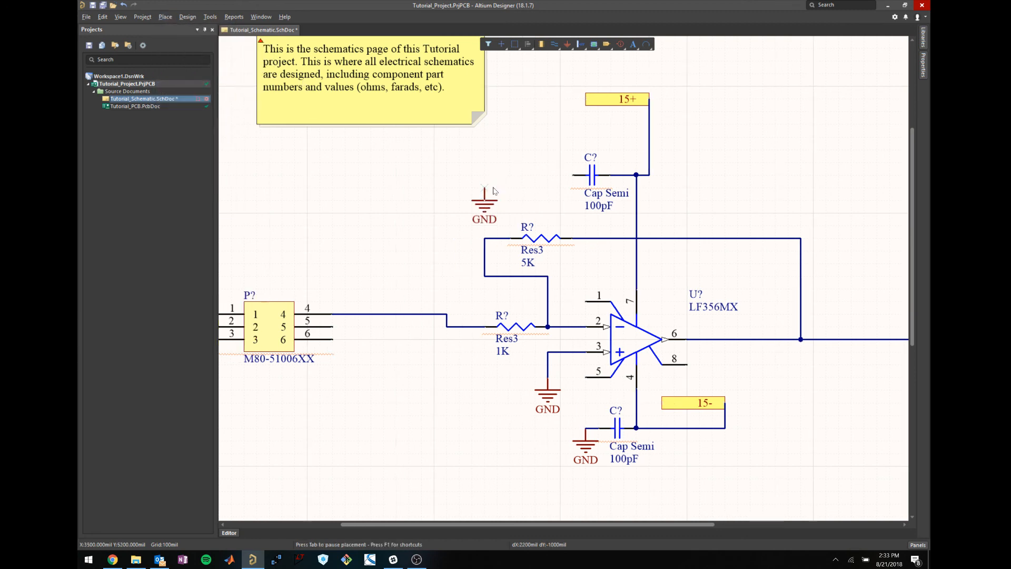
left_click(559, 188)
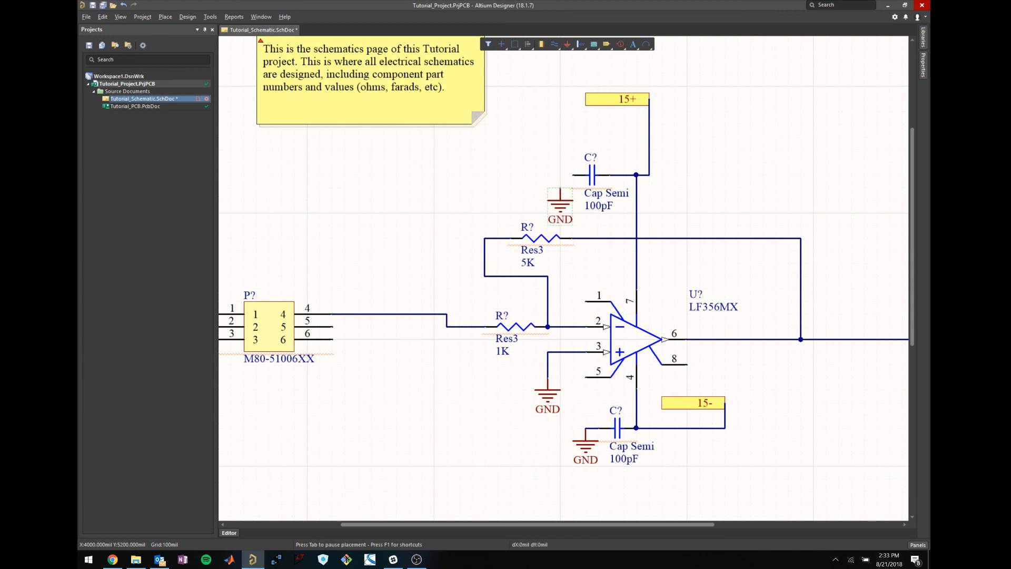
key("ctrl+w")
left_click(560, 188)
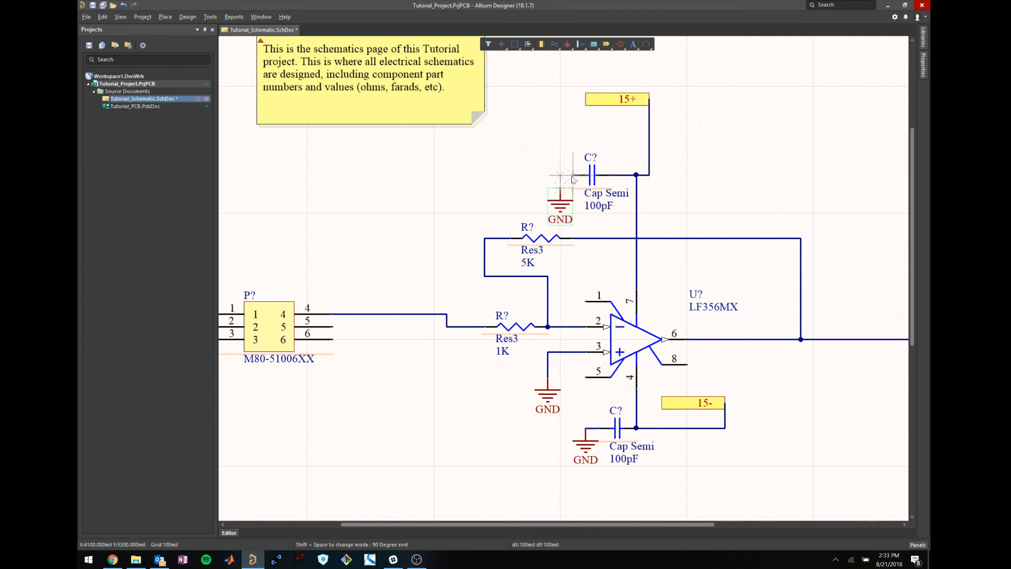
left_click(573, 176)
key("Escape")
scroll(710, 233, "down", 3)
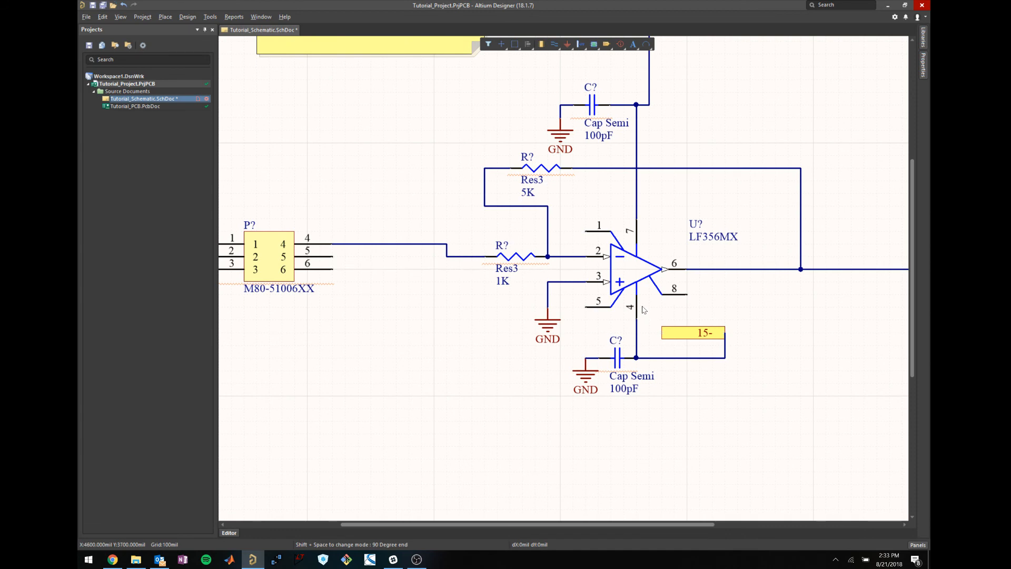
scroll(644, 310, "down", 2, "ctrl")
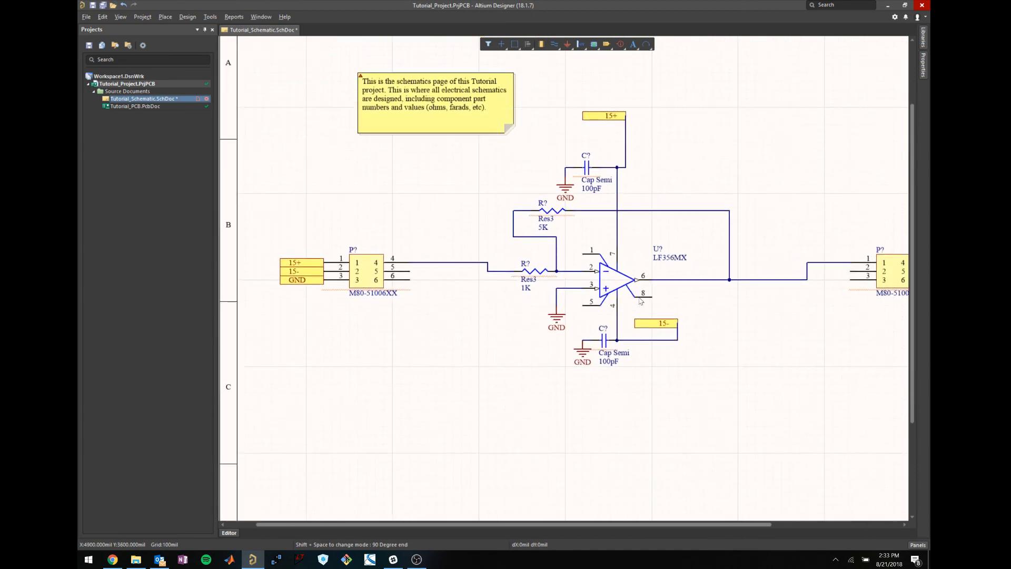
scroll(381, 313, "right", 1, "shift")
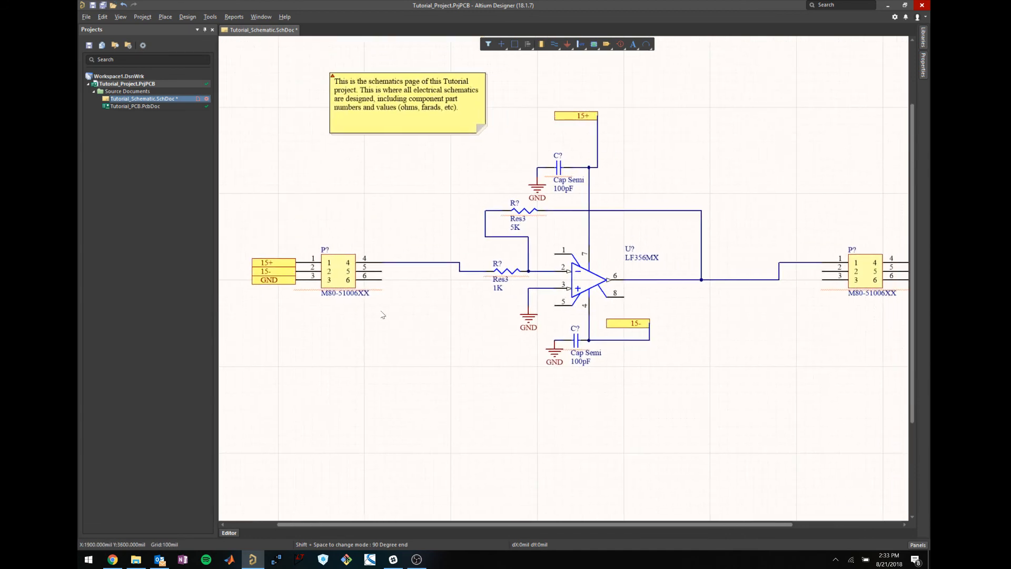
scroll(383, 314, "right", 4, "shift")
scroll(382, 313, "left", 4, "shift")
scroll(706, 340, "down", 2)
scroll(705, 340, "up", 2)
scroll(704, 339, "right", 3, "shift")
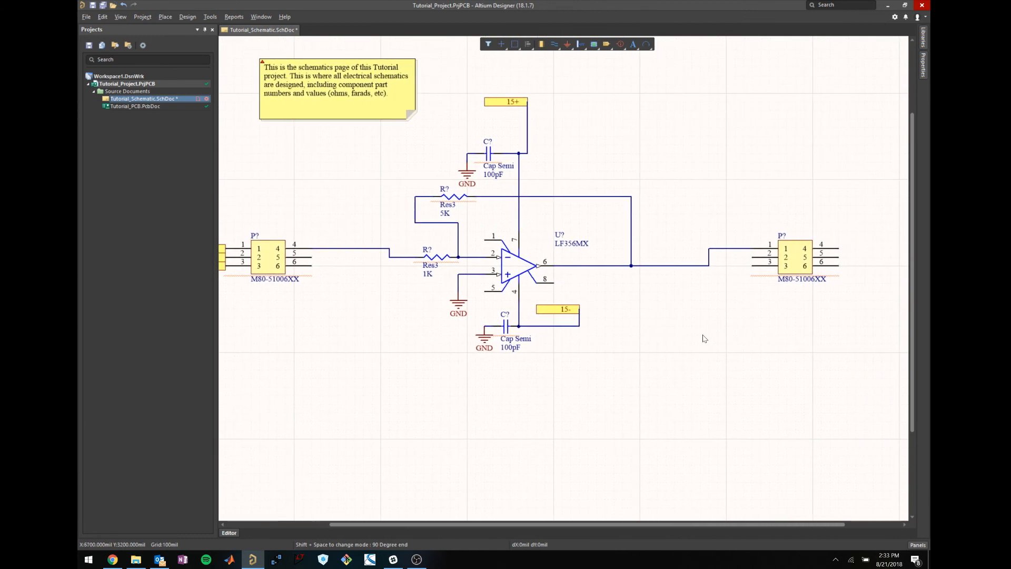
scroll(705, 339, "left", 3, "shift")
scroll(604, 179, "up", 2, "ctrl")
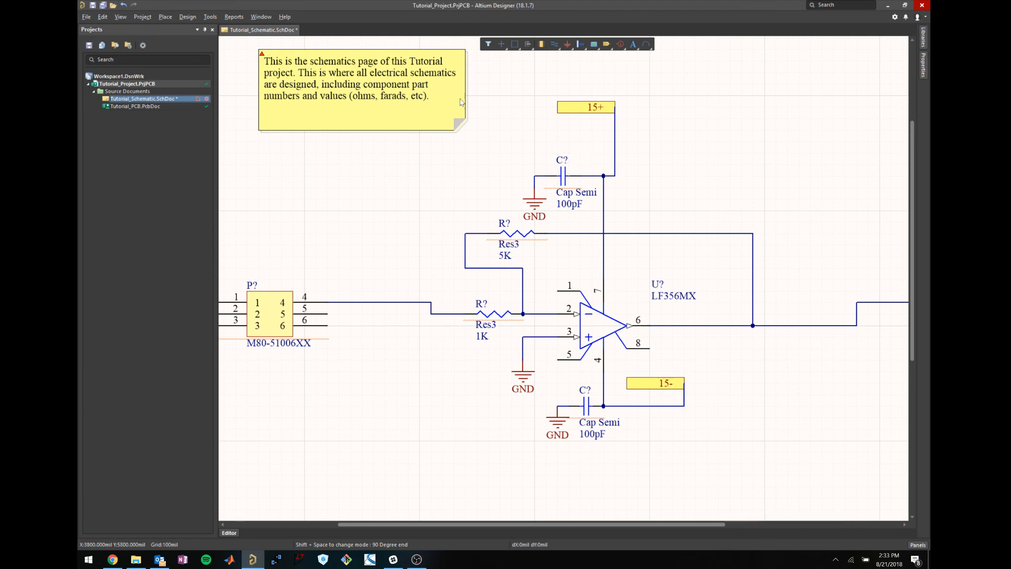
Open Annotate Schematics, generate proposed designators and create the change order.
left_click(188, 20)
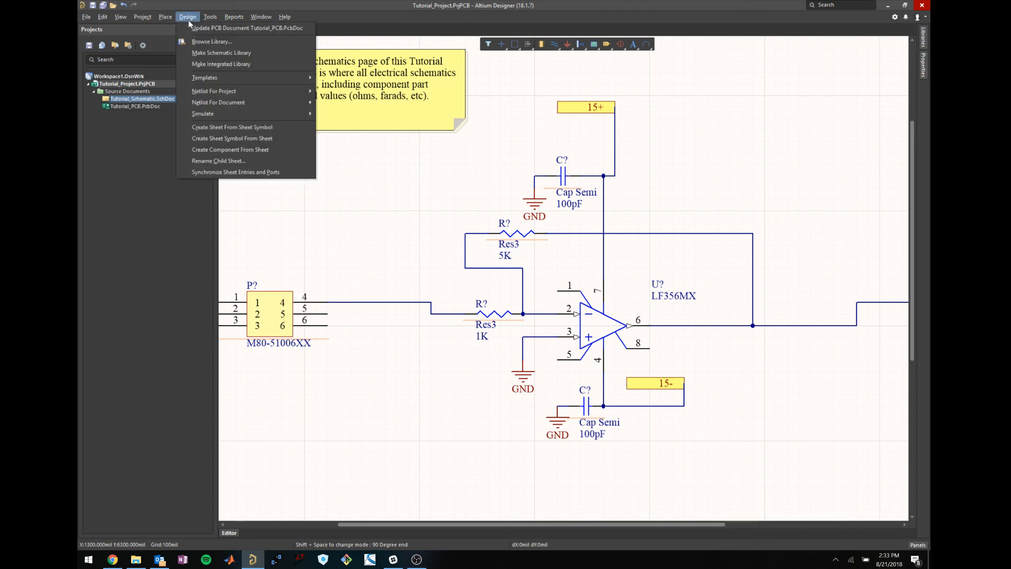
mouse_move(210, 18)
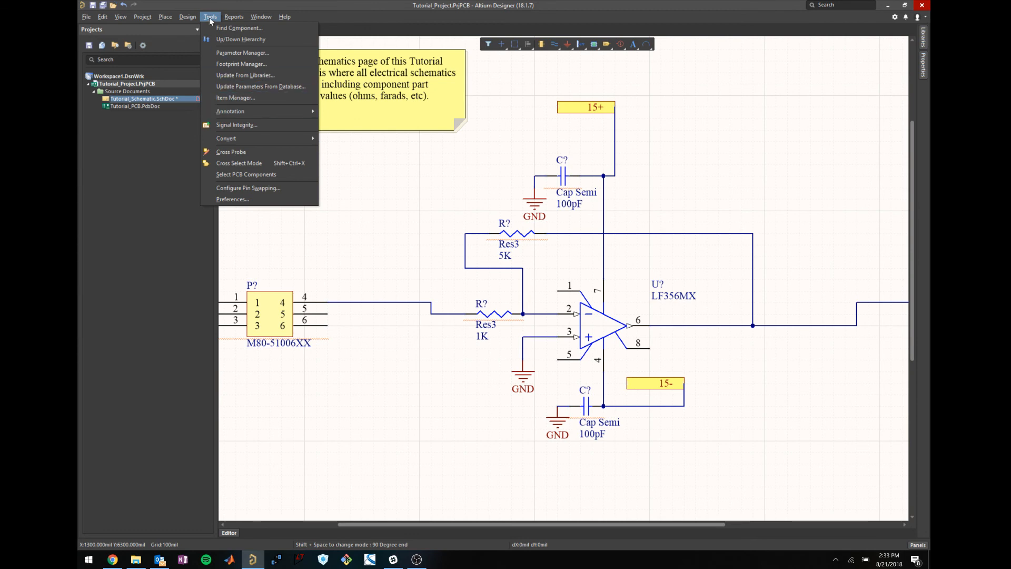
mouse_move(232, 115)
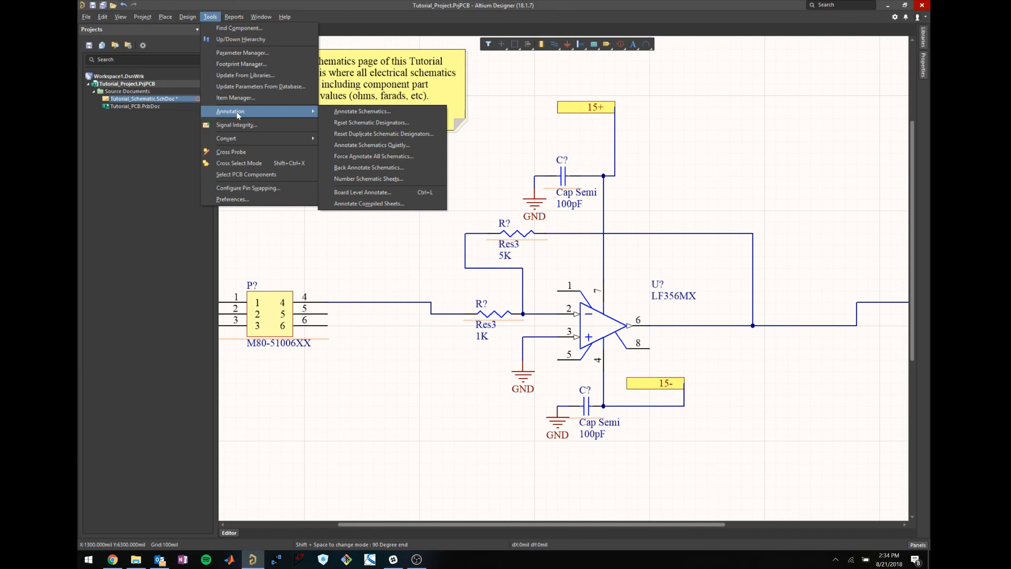
left_click(338, 112)
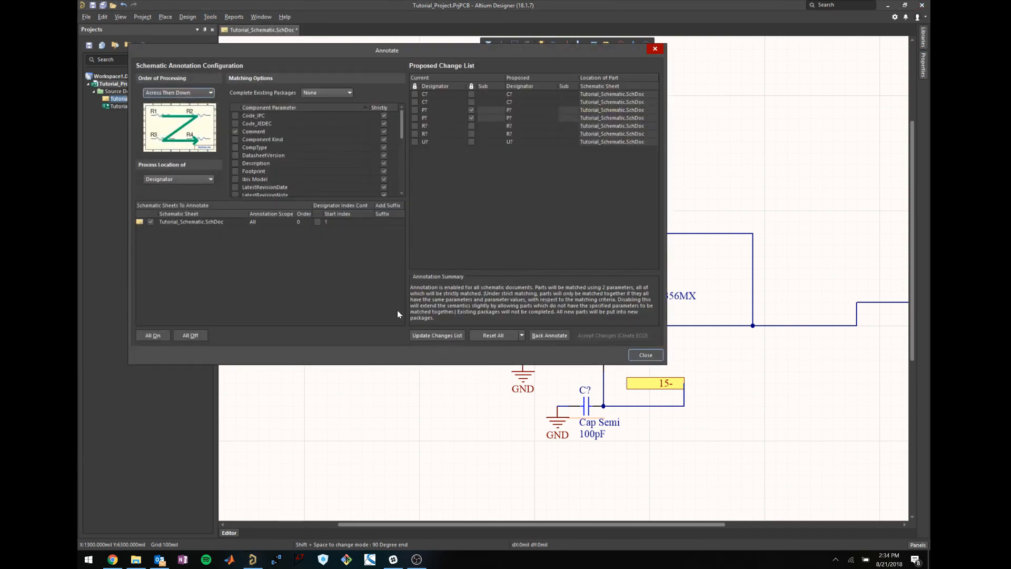
left_click(433, 336)
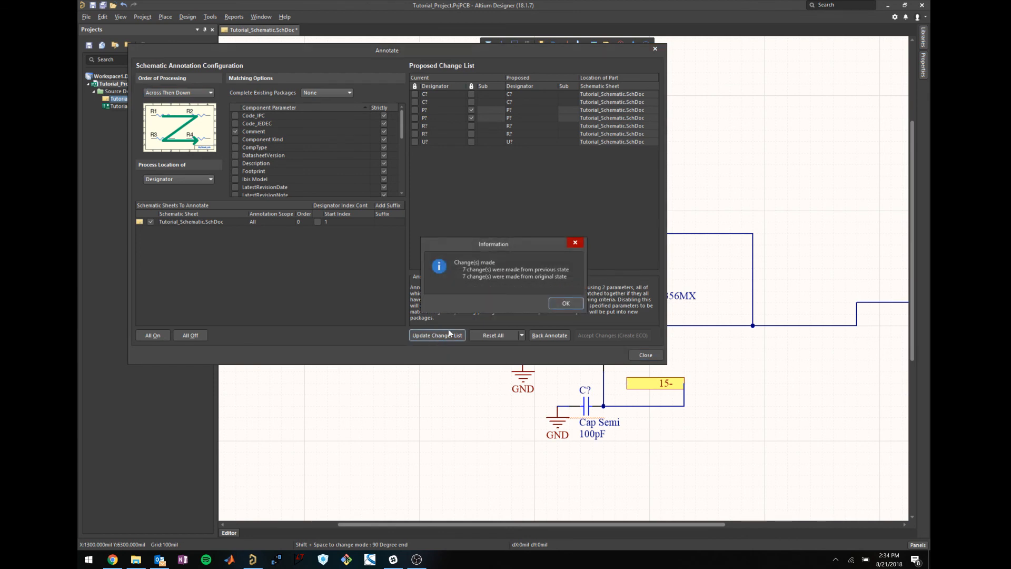
left_click(565, 304)
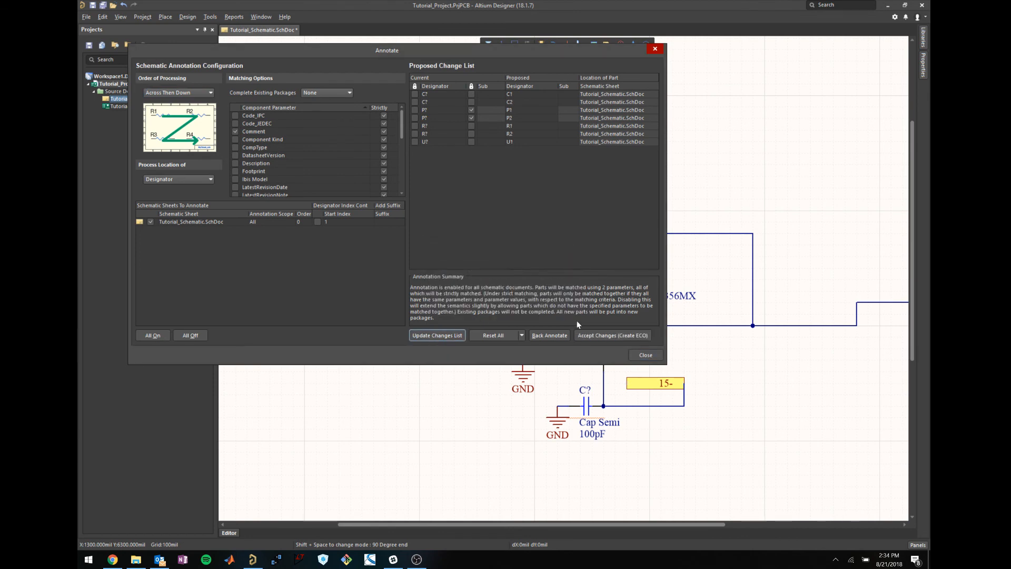
left_click(593, 335)
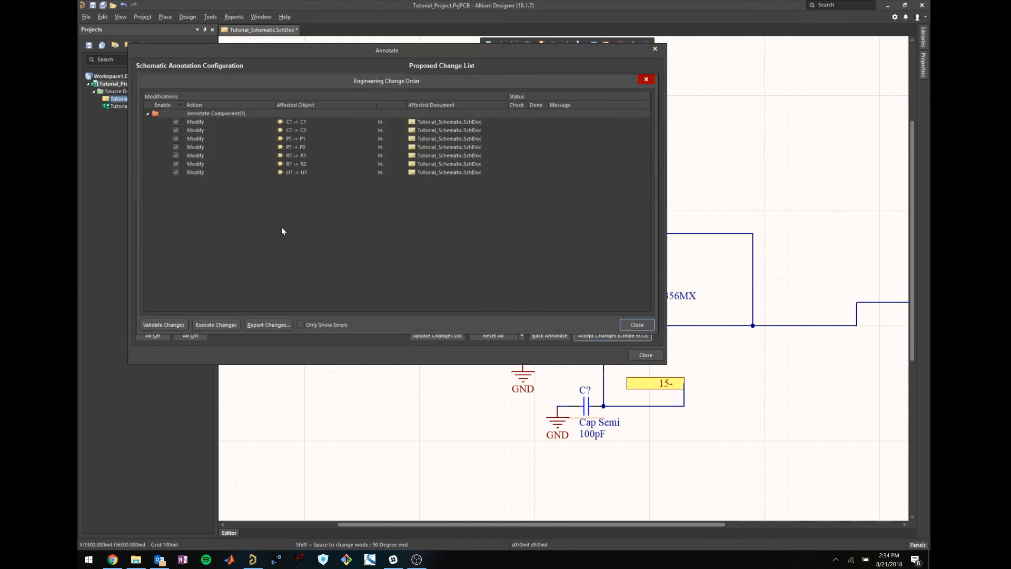
Validate and execute the seven designator changes, then close both annotation dialogs.
left_click(165, 325)
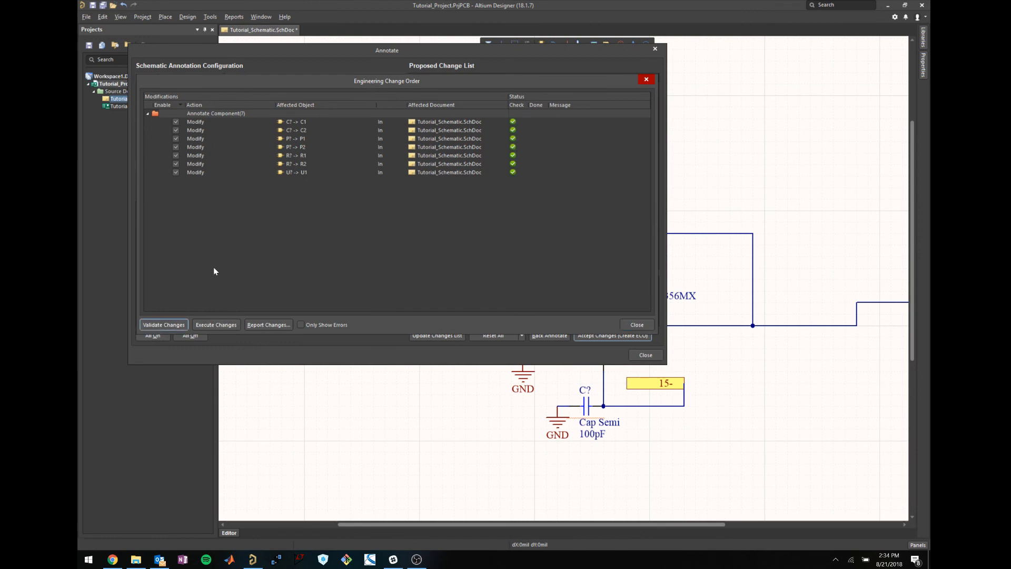
left_click(209, 326)
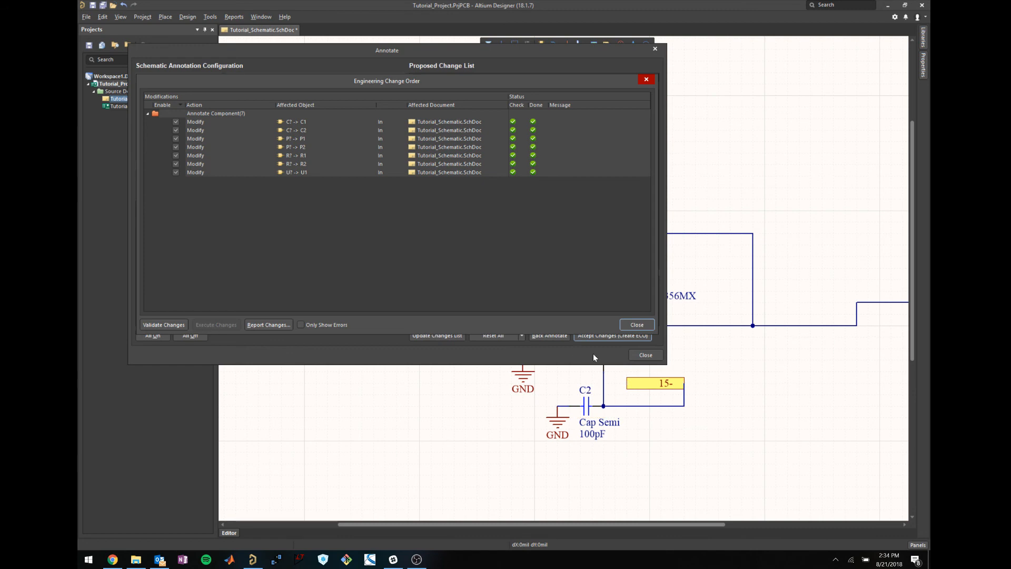
left_click(637, 326)
left_click(645, 354)
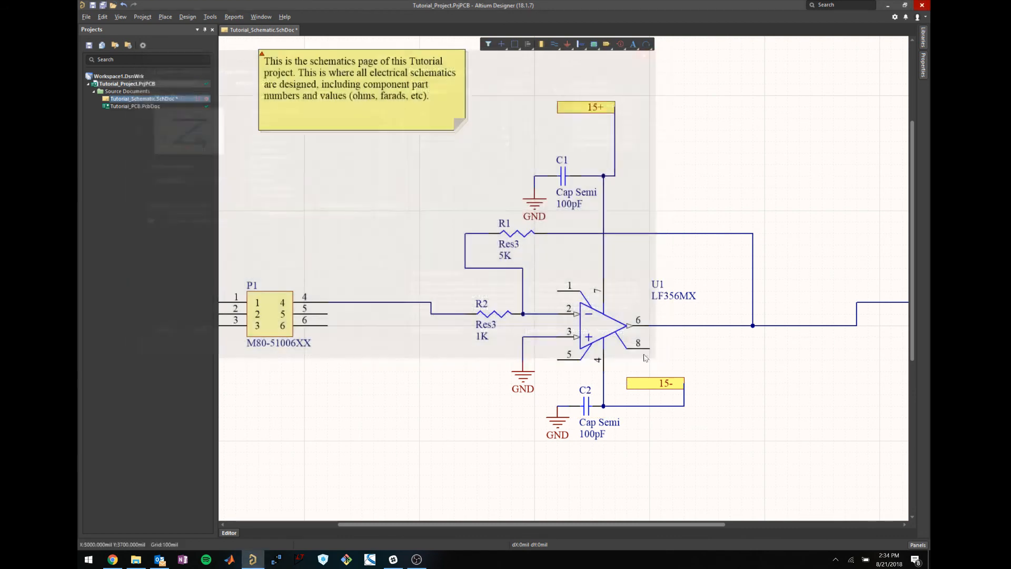
Deselect connector P1 and pan around the annotated schematic.
scroll(546, 314, "left", 4, "shift")
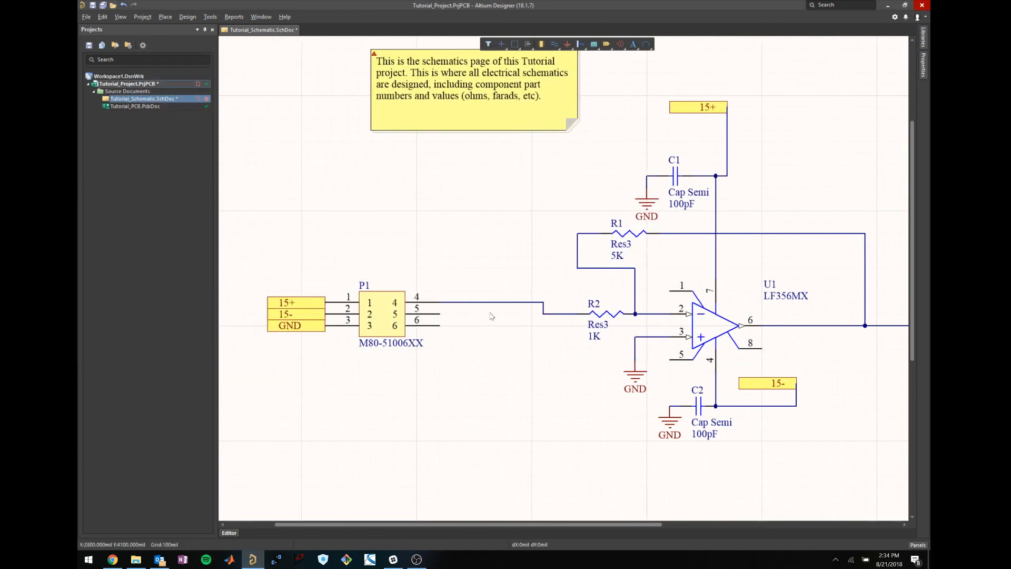
left_click(393, 263)
scroll(530, 331, "right", 10, "shift")
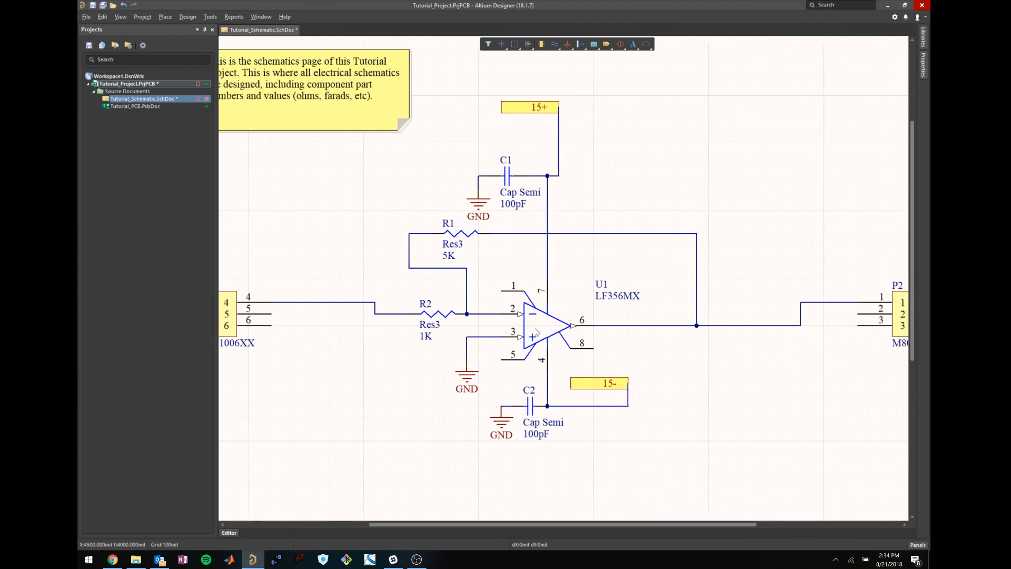
scroll(550, 427, "left", 2, "shift")
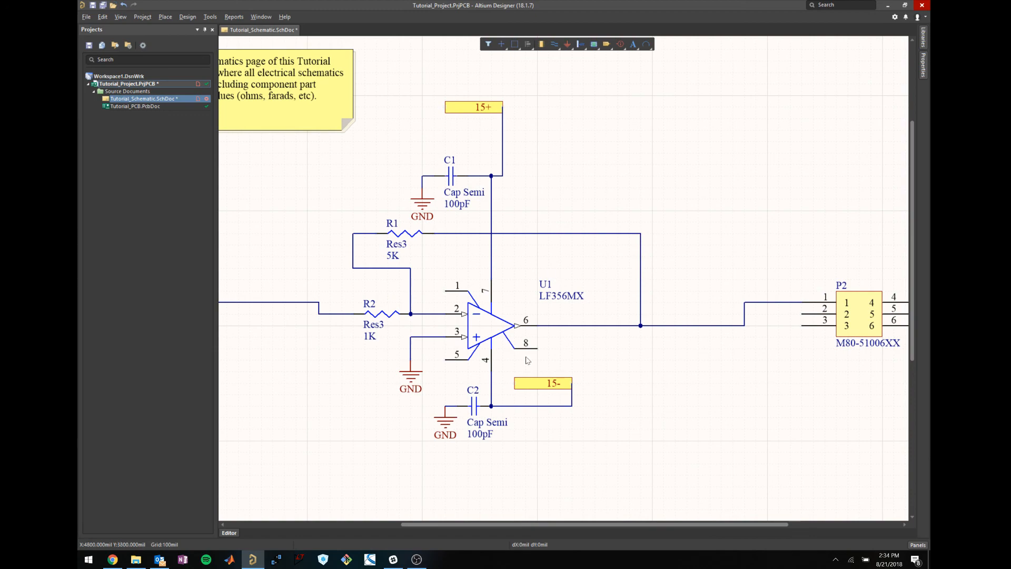
scroll(616, 370, "down", 3, "ctrl")
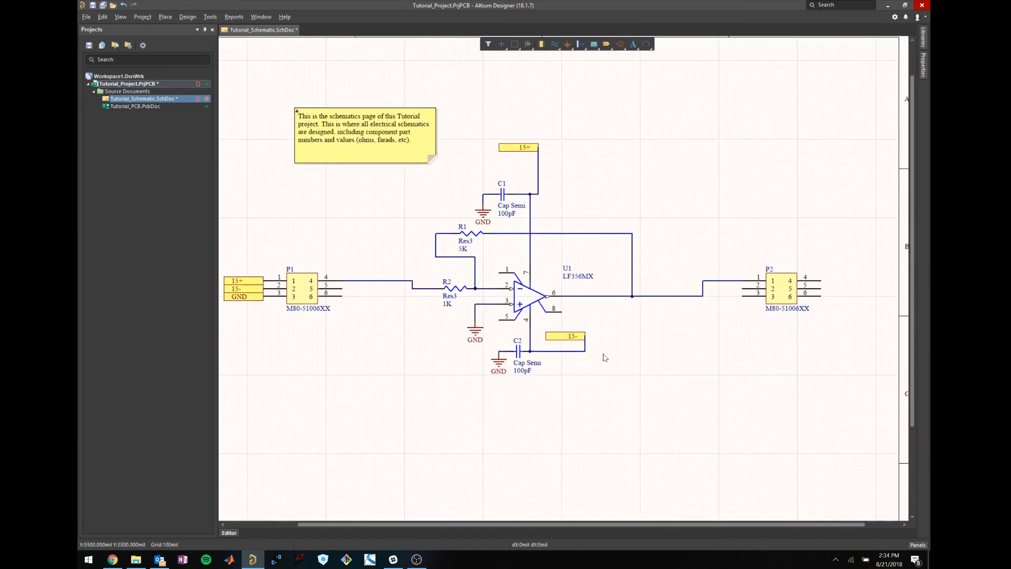
scroll(604, 358, "down", 2, "ctrl")
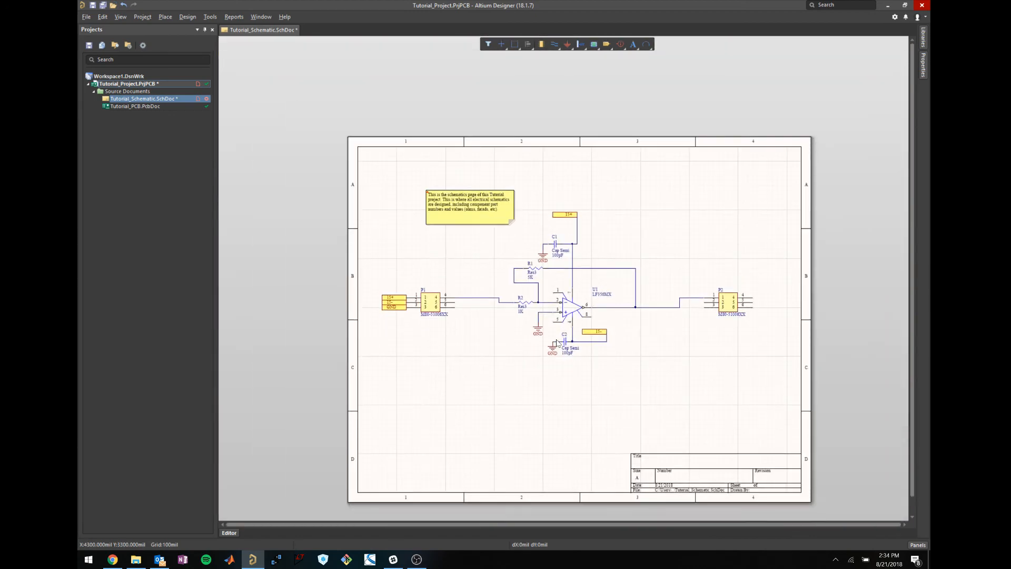
scroll(558, 337, "up", 1, "ctrl")
scroll(545, 298, "up", 1, "ctrl")
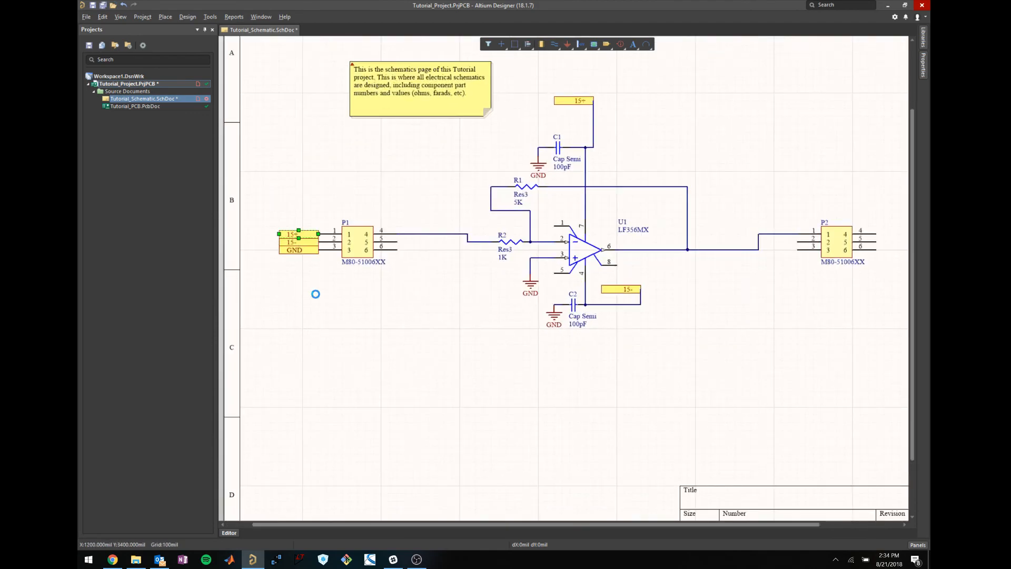
Check the 15+ ports beside P1 and above C1, then save with Ctrl+S.
left_click(304, 234)
left_click(302, 258)
left_click(299, 234)
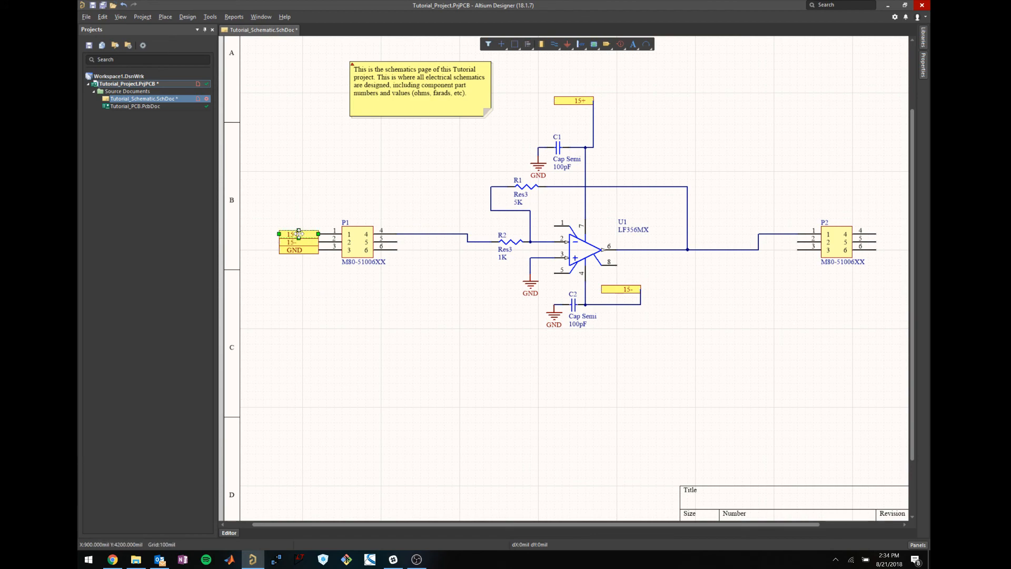
left_click(583, 101)
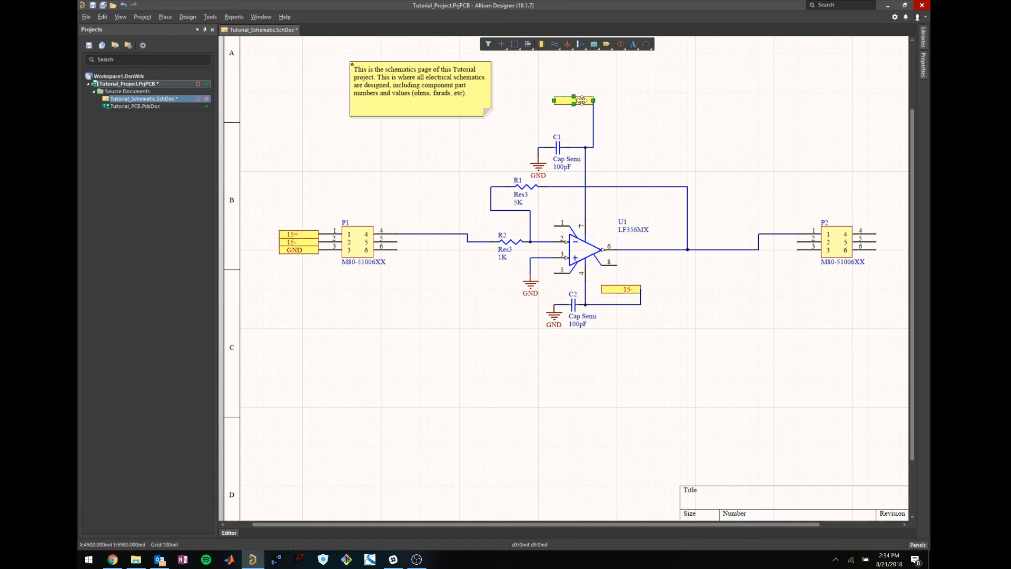
left_click(628, 116)
scroll(416, 265, "down", 3, "ctrl")
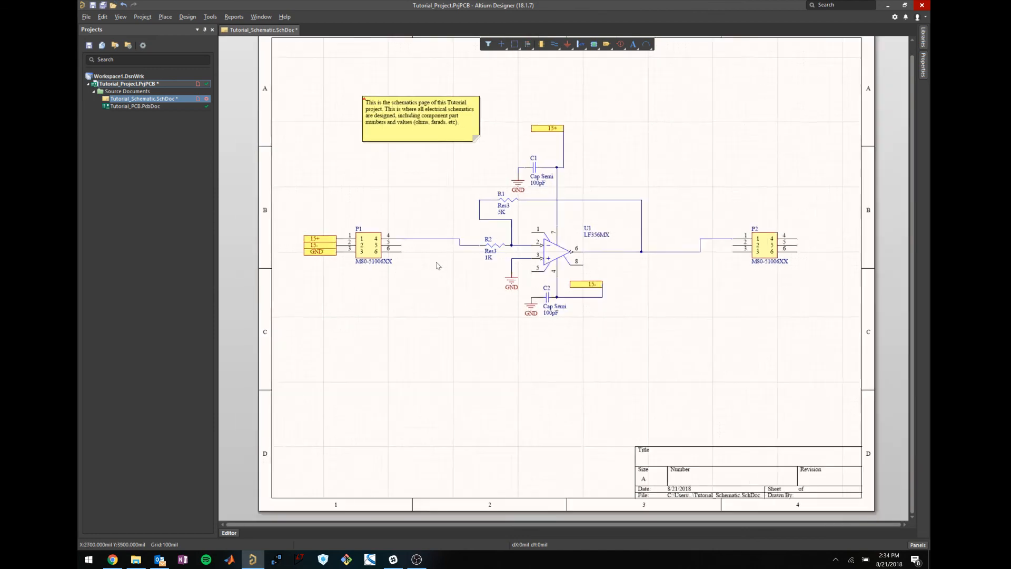
scroll(457, 252, "up", 2, "ctrl")
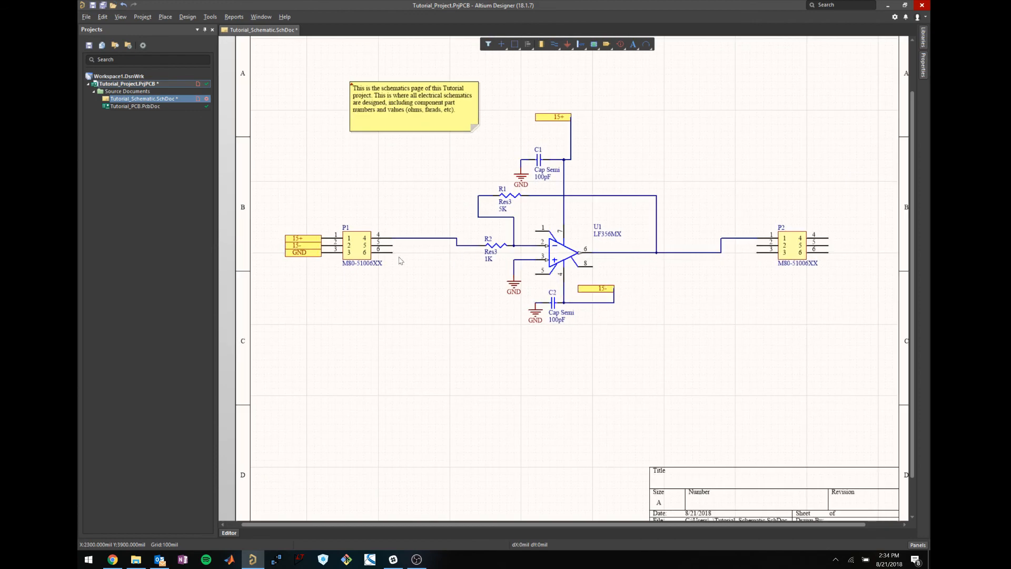
key("ctrl+s")
Open Tutorial_PCB.PcbDoc from the Projects panel and zoom into the board.
left_click(134, 106)
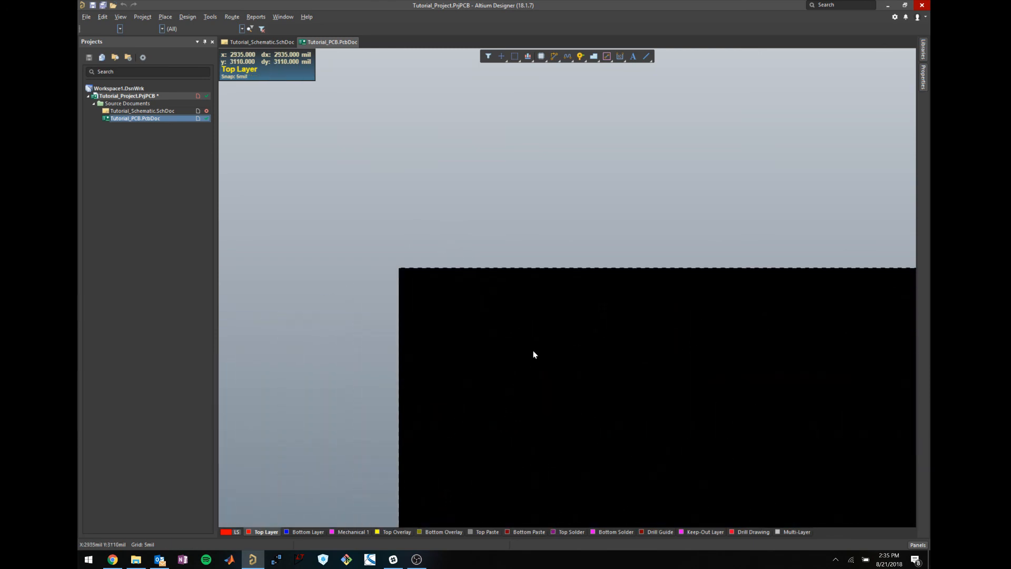
scroll(682, 243, "up", 5, "ctrl")
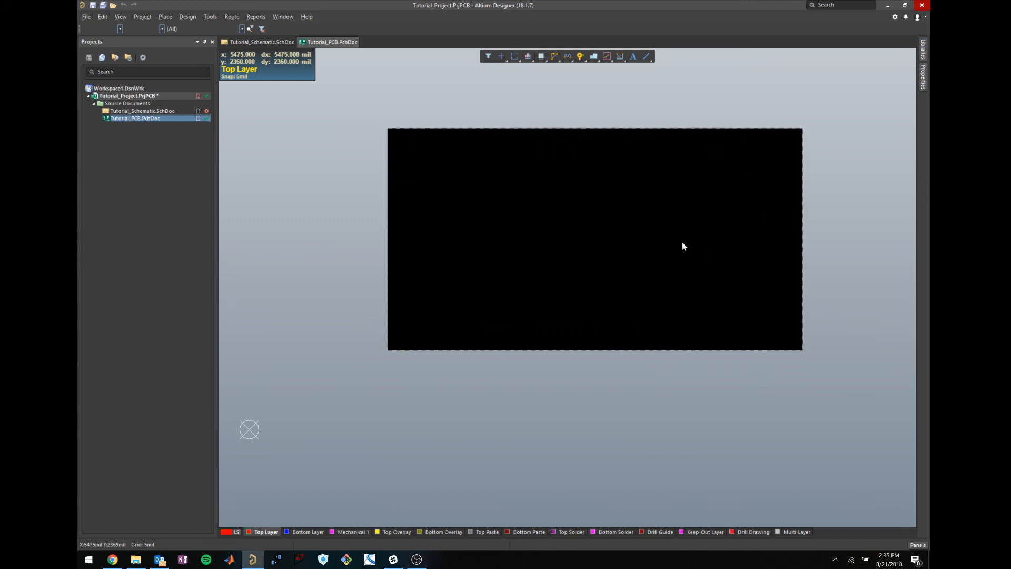
scroll(625, 258, "up", 1)
scroll(625, 259, "up", 1, "ctrl")
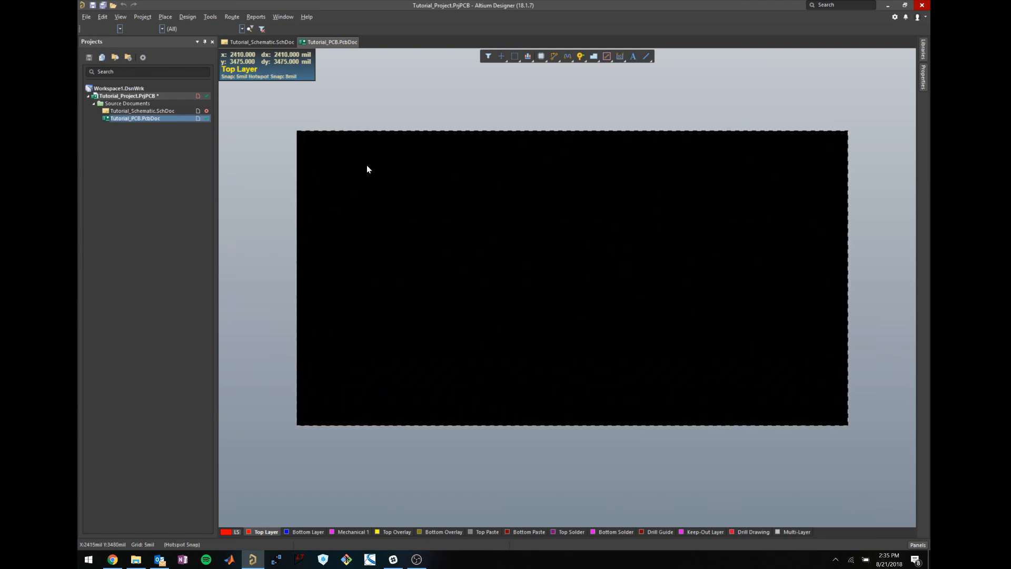
left_click(489, 163)
left_click(490, 138)
Inspect the board in Board Planning mode (1), tilting it, then return to 2D layout (2).
key("1")
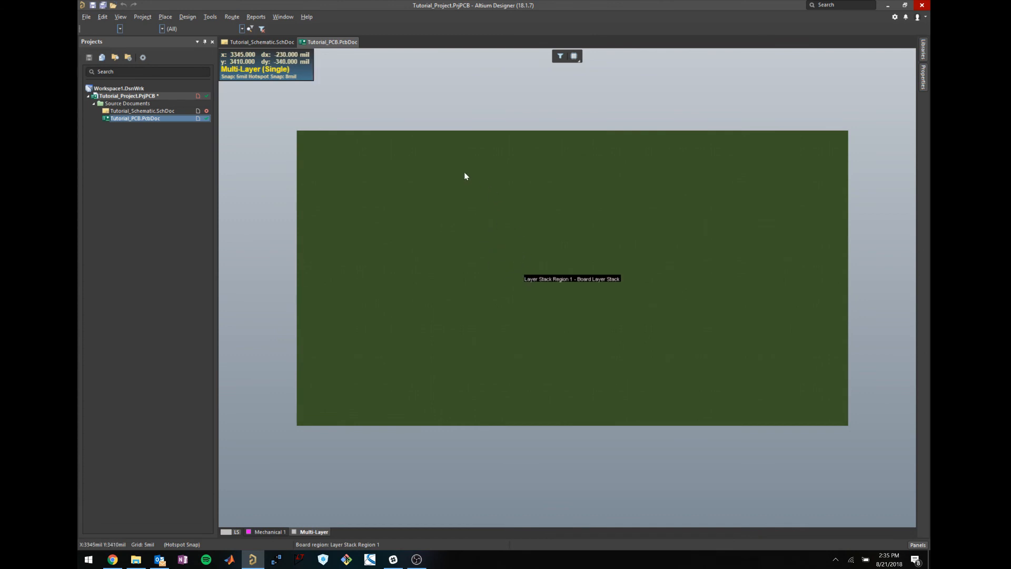
key("2")
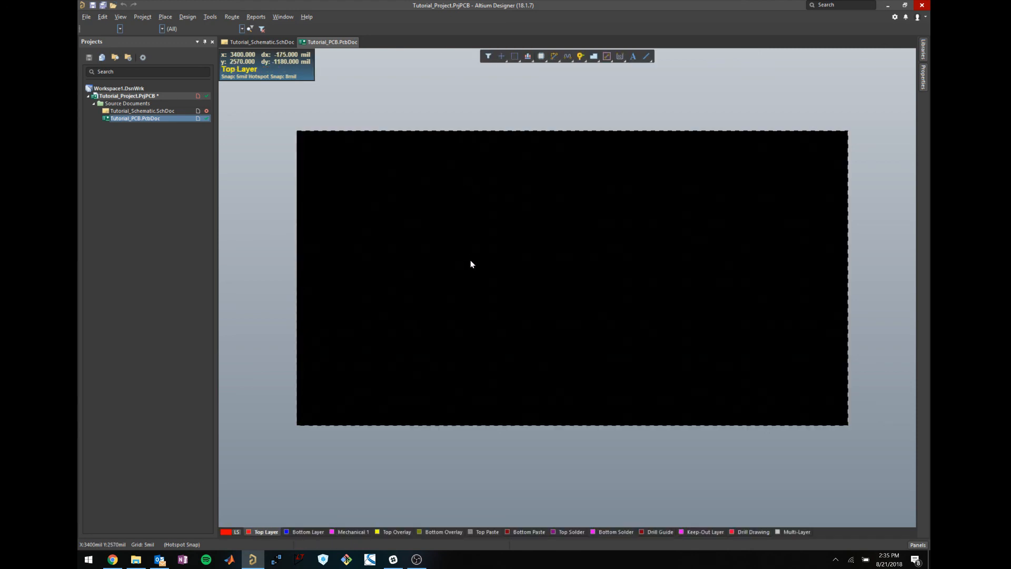
key("1")
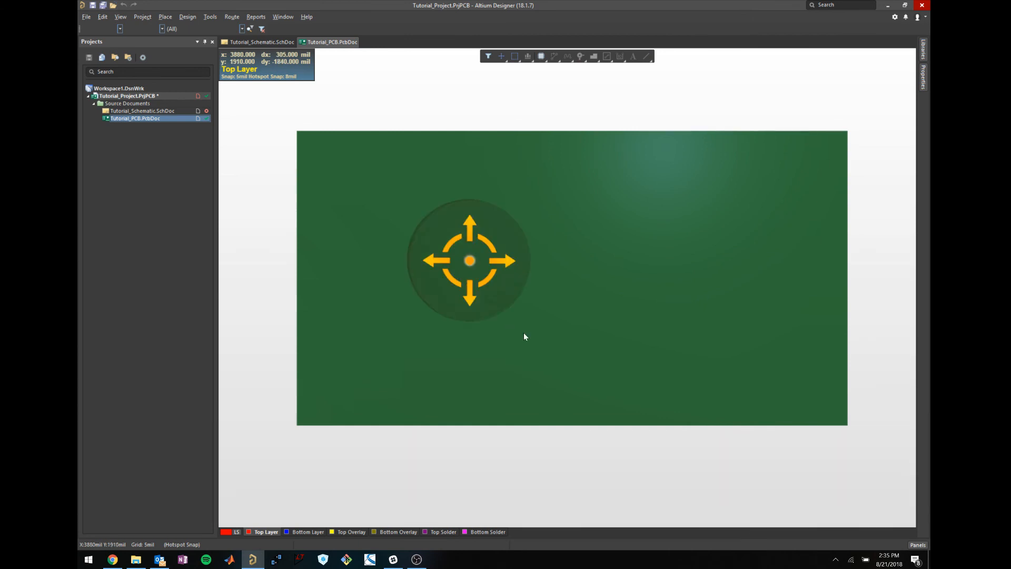
mouse_move(509, 327)
right_mouse_down("shift")
mouse_move(489, 97)
mouse_move(504, 404)
mouse_move(402, 207)
mouse_move(501, 318)
right_mouse_up("shift")
key("2")
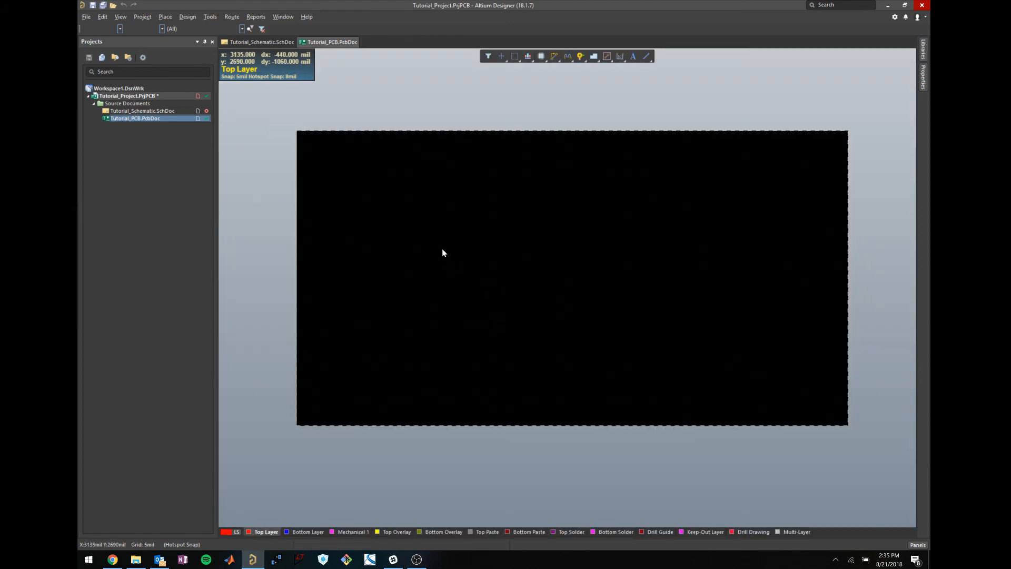
left_click(417, 559)
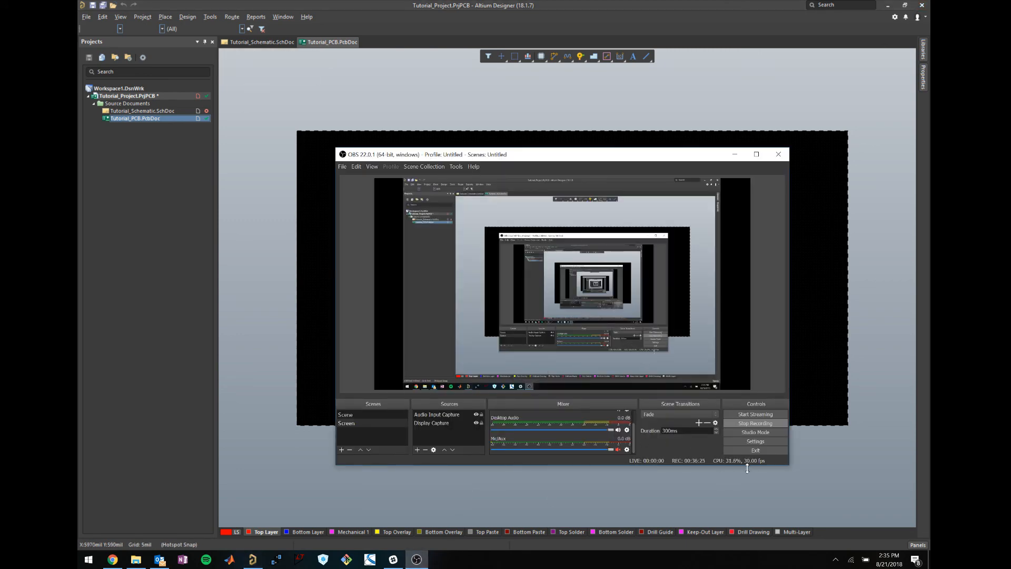
left_click(584, 5)
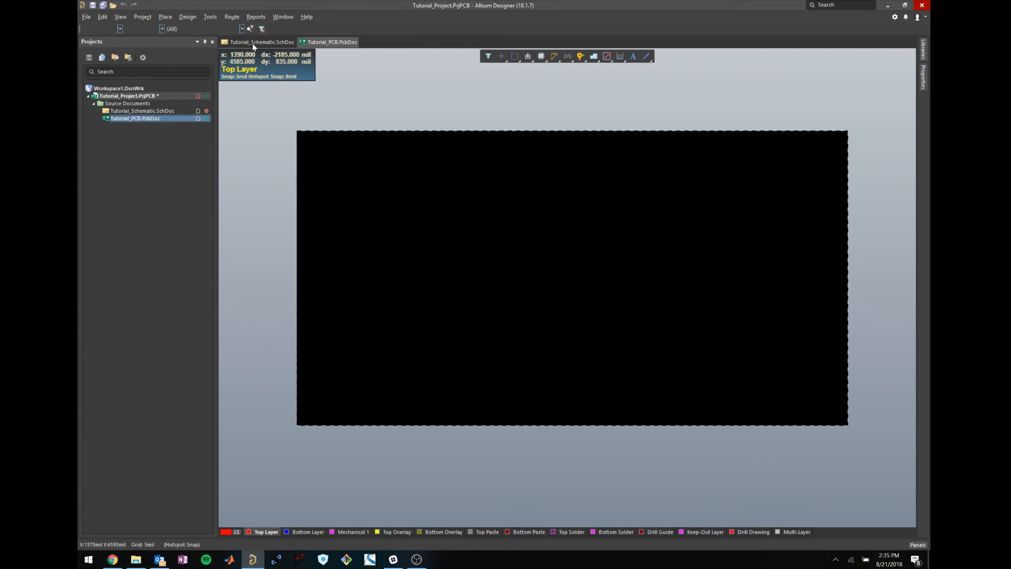
left_click(188, 17)
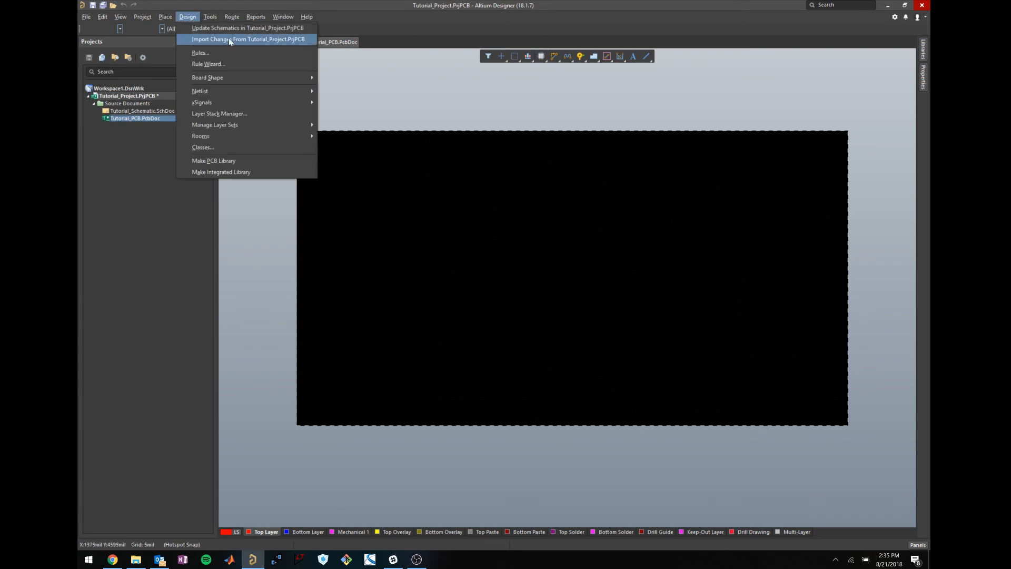
left_click(308, 17)
left_click(250, 43)
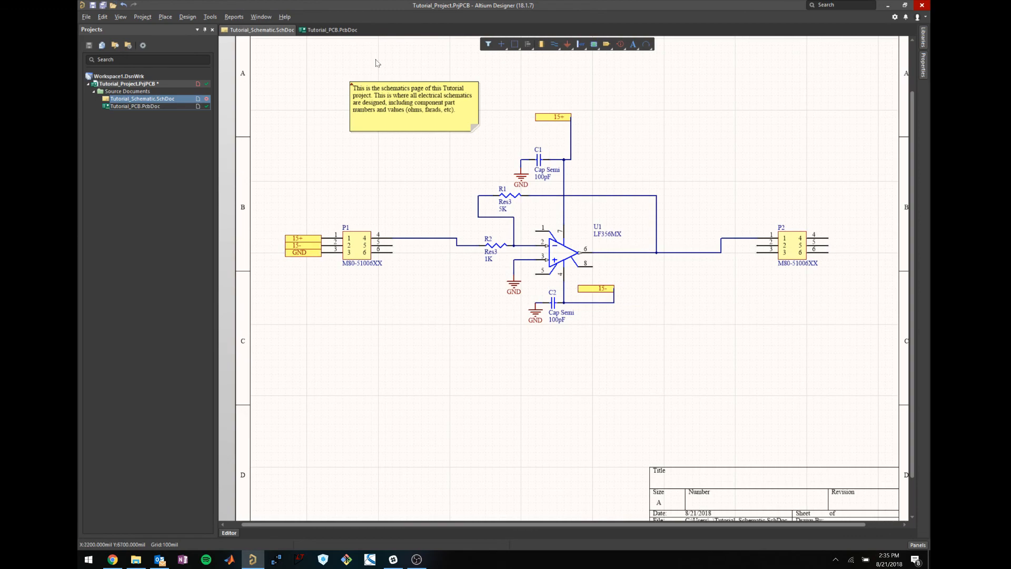
left_click(331, 30)
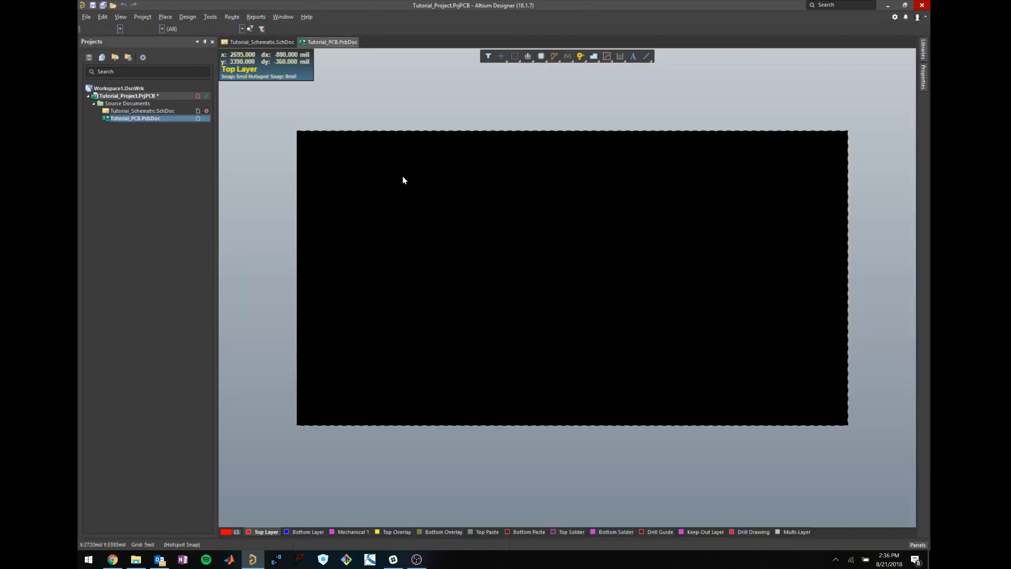
left_click(210, 17)
left_click(187, 17)
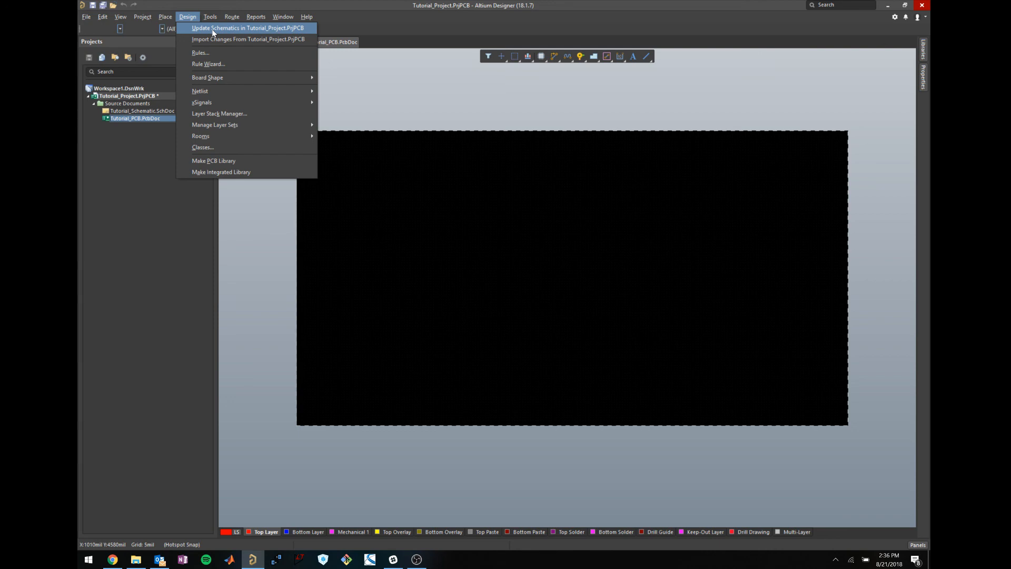
left_click(666, 149)
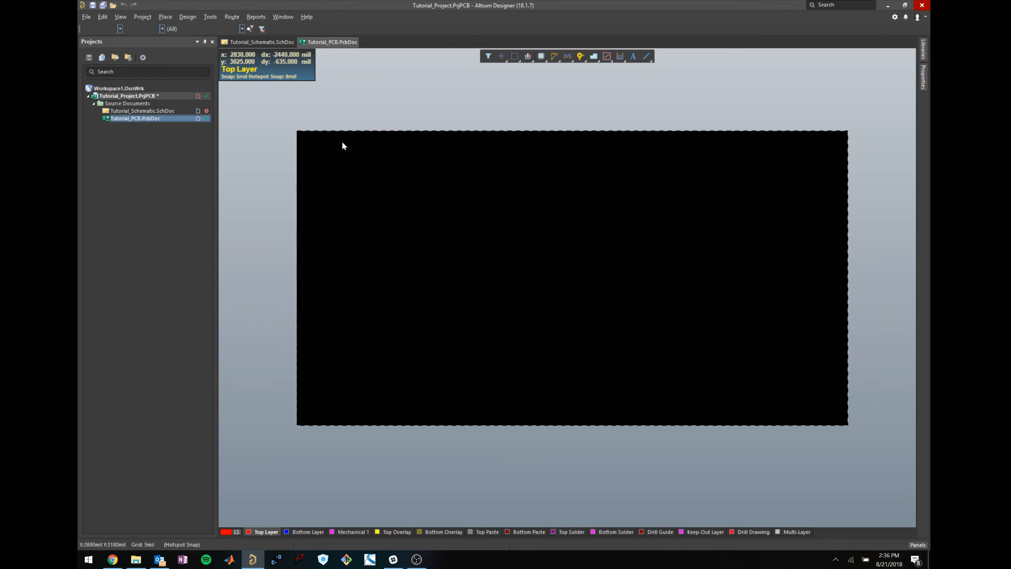
left_click(261, 41)
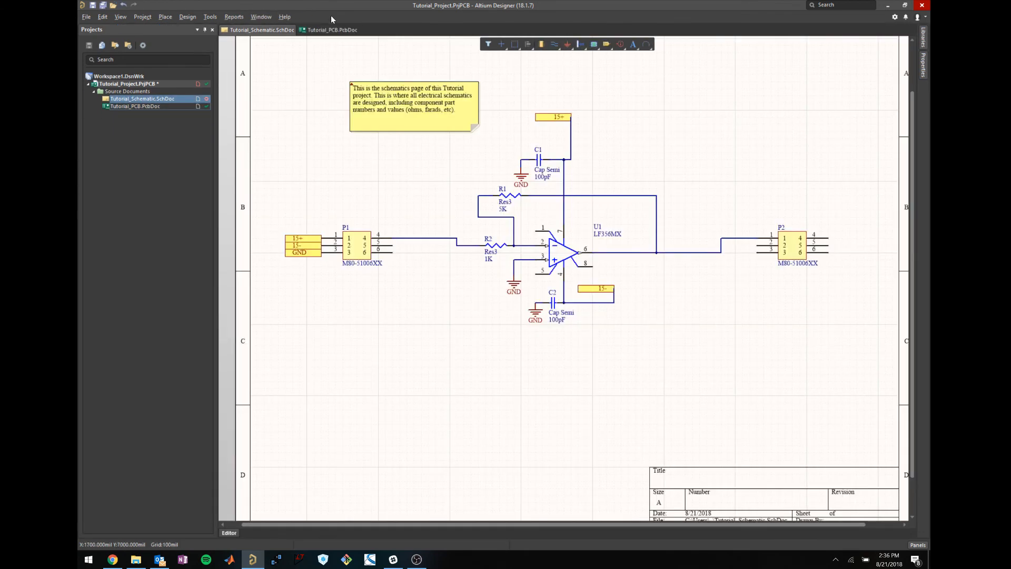
left_click(332, 29)
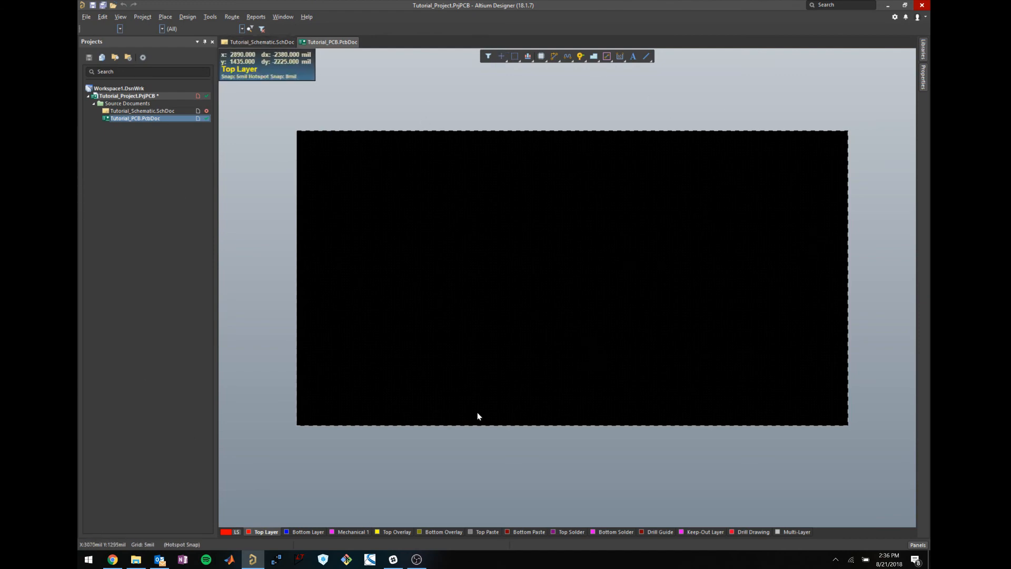
left_click(268, 39)
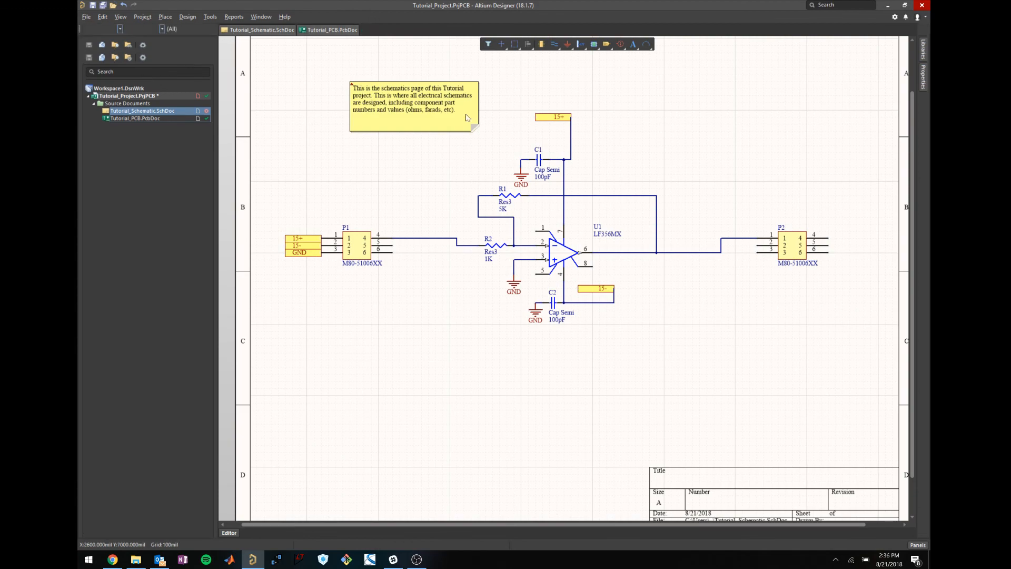
left_click(332, 30)
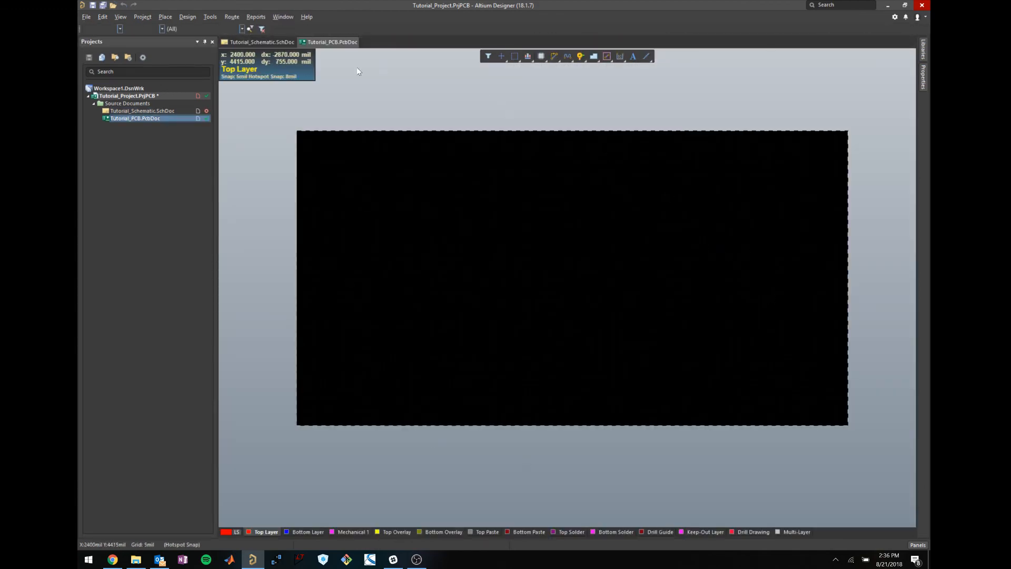
left_click(194, 17)
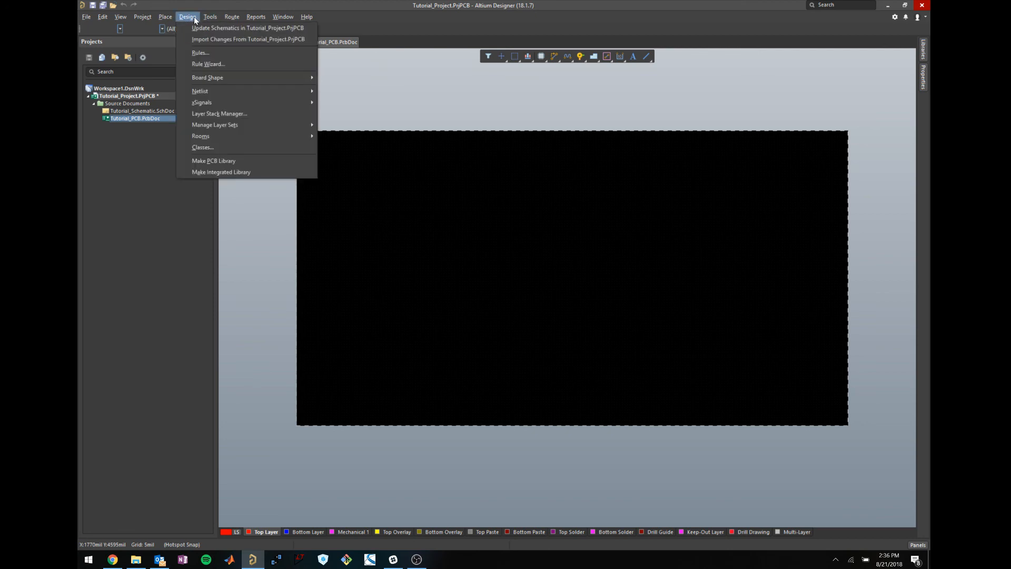
Bring up the schematic-to-PCB change order, validate it and widen the list to read the status messages.
left_click(232, 40)
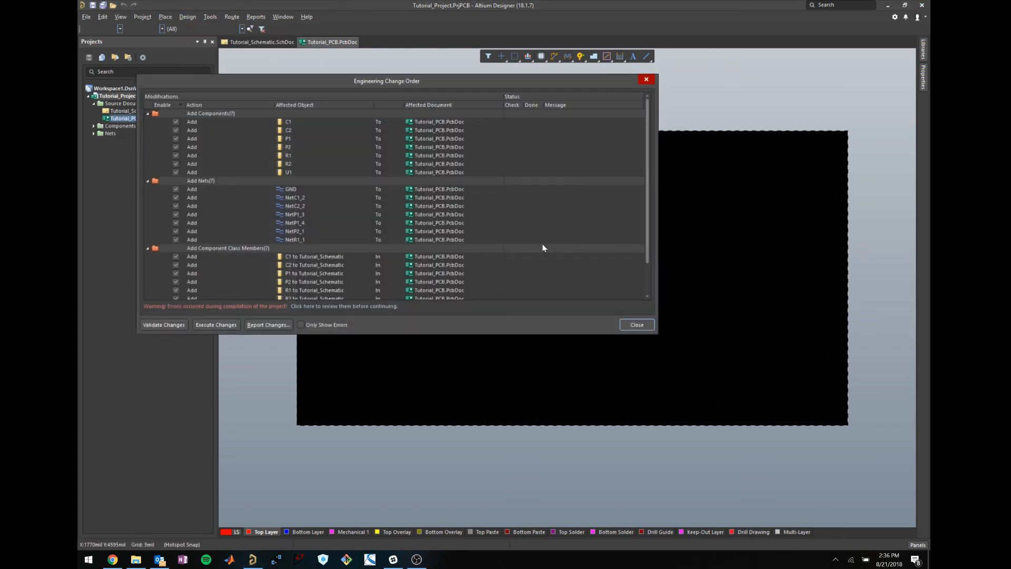
scroll(553, 196, "down", 3)
scroll(555, 195, "up", 3)
scroll(555, 195, "down", 3)
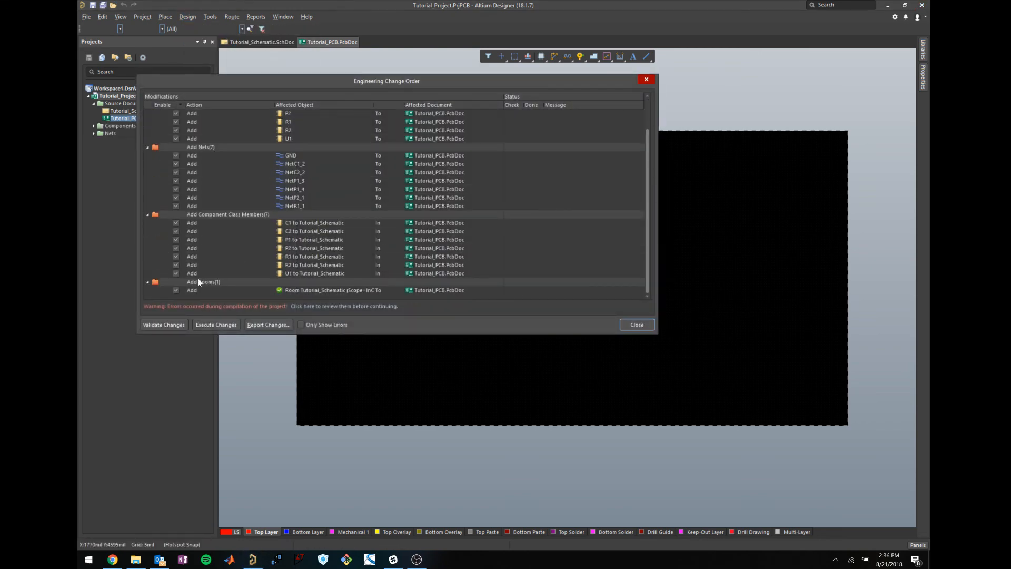
left_click(172, 325)
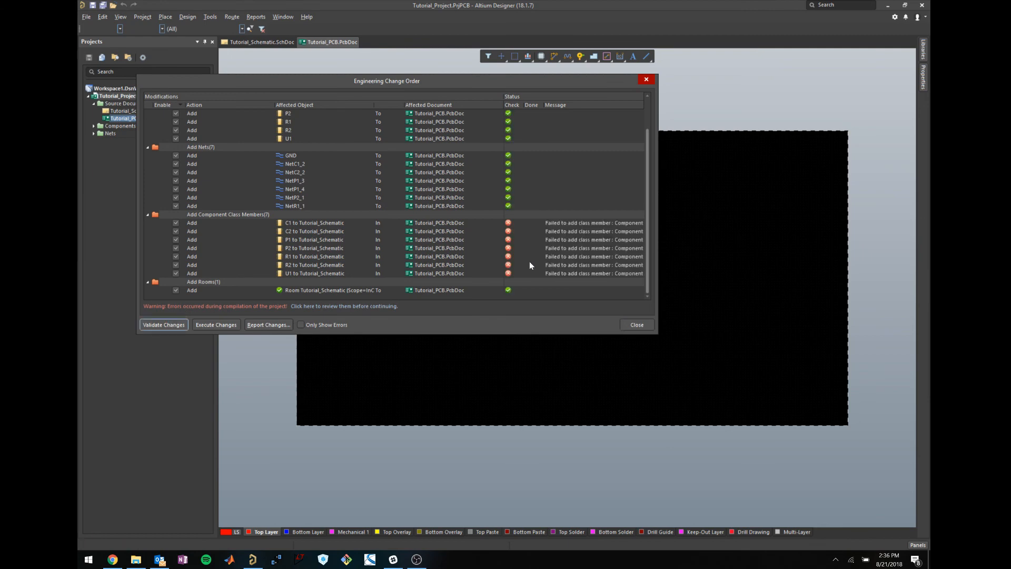
left_click_drag(656, 246, 770, 243)
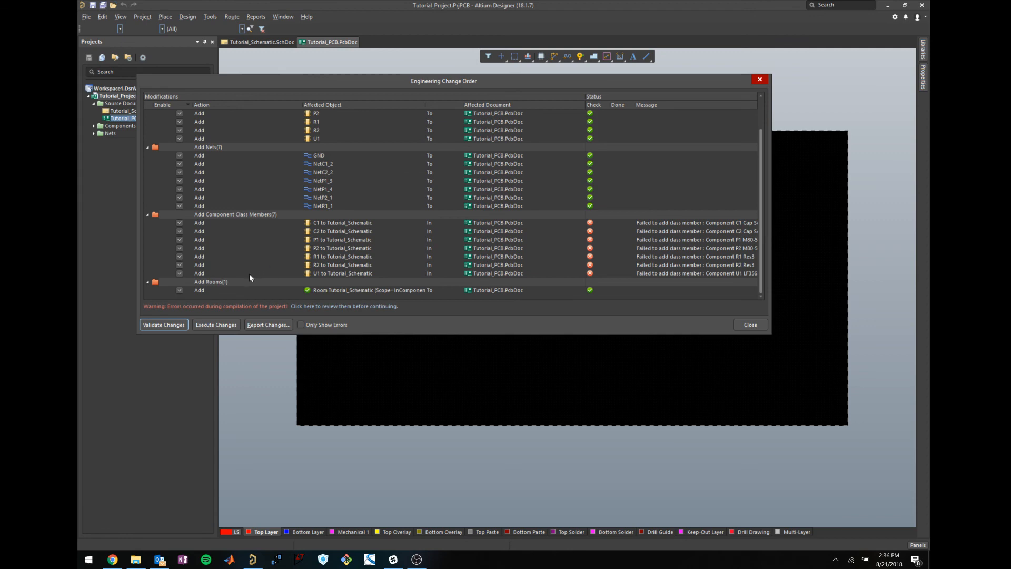
Exclude the Add Rooms entry and execute the changes on Tutorial_PCB.PcbDoc.
left_click(180, 290)
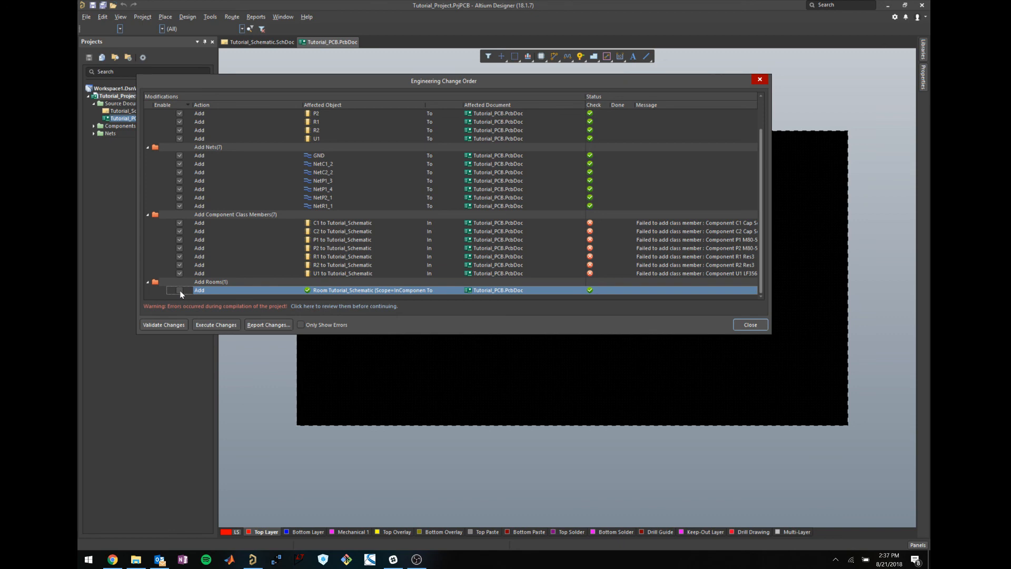
scroll(295, 242, "up", 1)
scroll(259, 271, "down", 1)
scroll(247, 273, "up", 3)
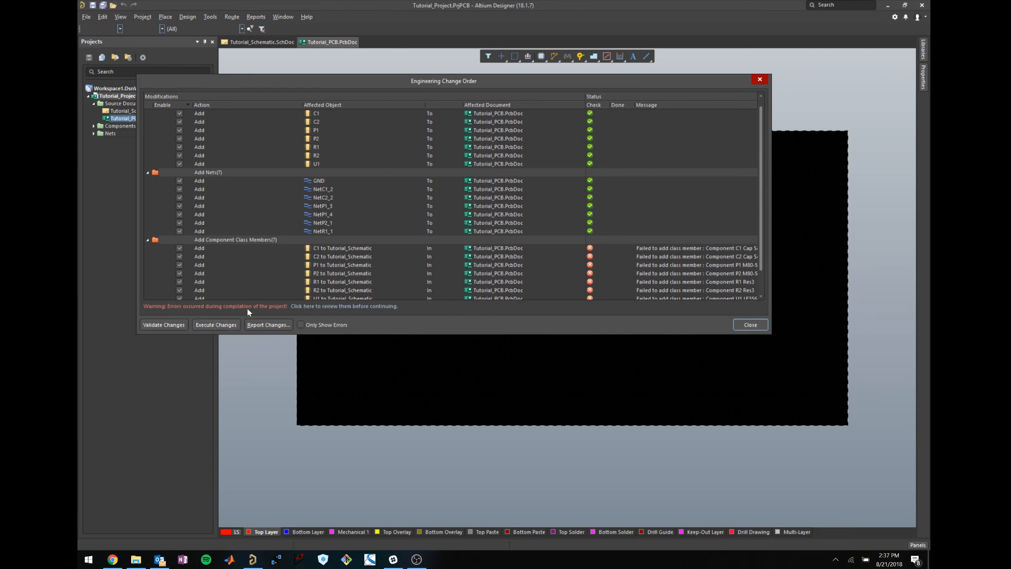
left_click(217, 325)
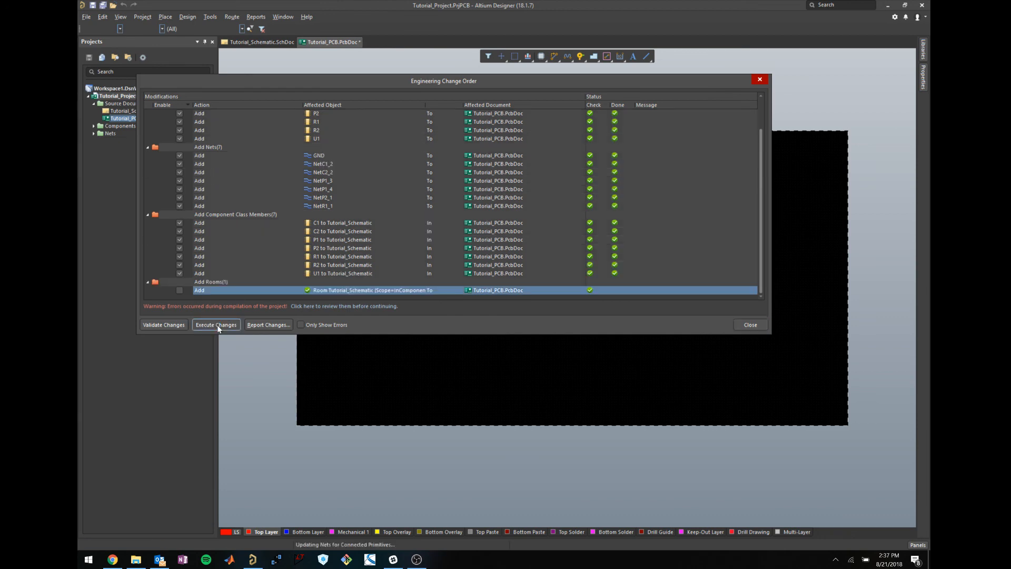
Close the change order and pan around to view the imported footprints beside the board.
left_click(750, 324)
scroll(702, 318, "down", 2)
scroll(703, 318, "right", 4, "shift")
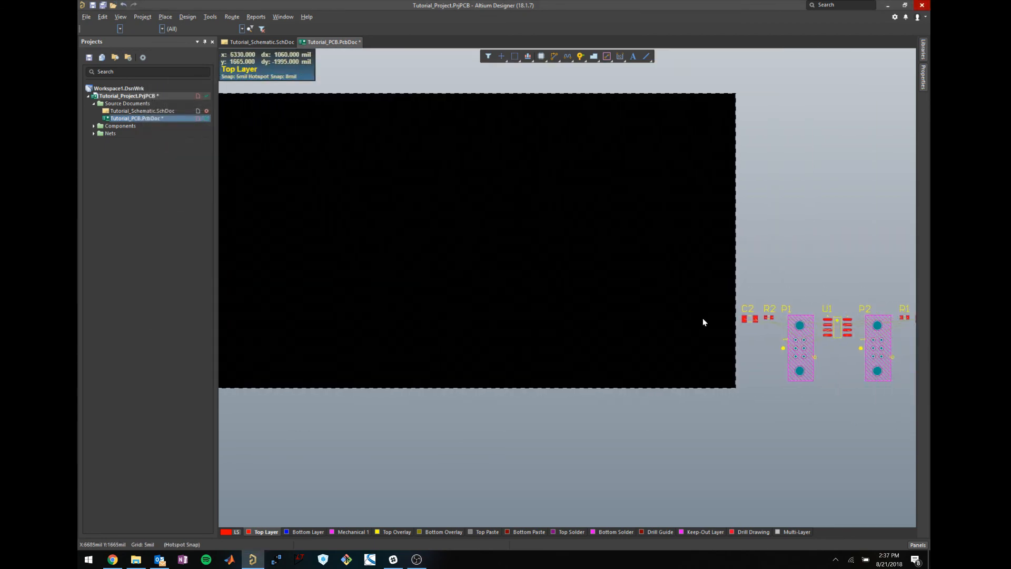
scroll(703, 318, "right", 4, "shift")
scroll(722, 356, "left", 4, "shift")
scroll(601, 298, "right", 1, "shift")
scroll(601, 299, "down", 1, "ctrl")
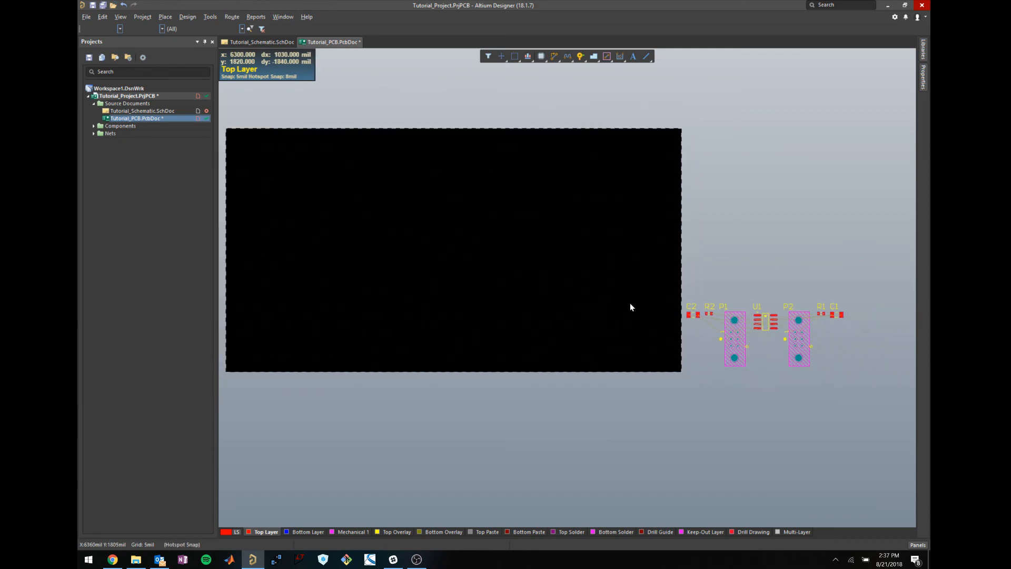
scroll(658, 323, "up", 1)
scroll(658, 320, "down", 2)
scroll(657, 318, "left", 1, "shift")
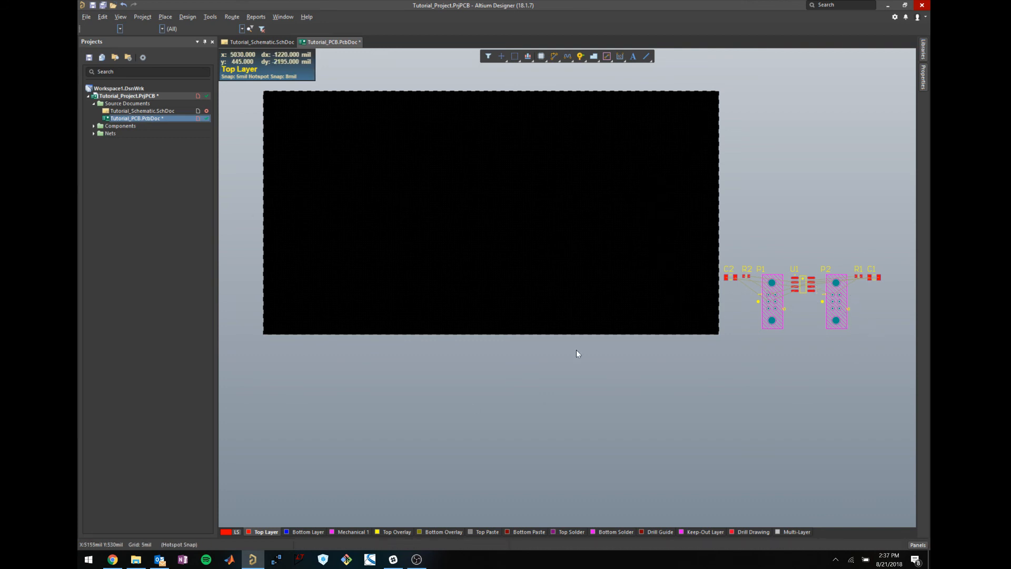
Switch the board to 3D view and orbit it, ending on a top-side view.
key("3")
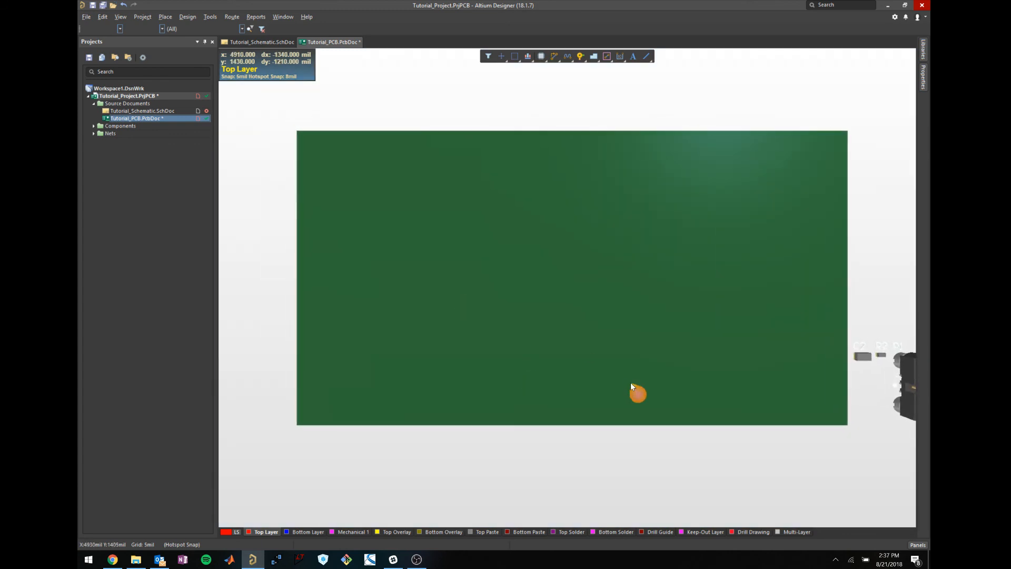
scroll(630, 382, "down", 2)
scroll(630, 383, "up", 2)
scroll(630, 383, "down", 7, "shift")
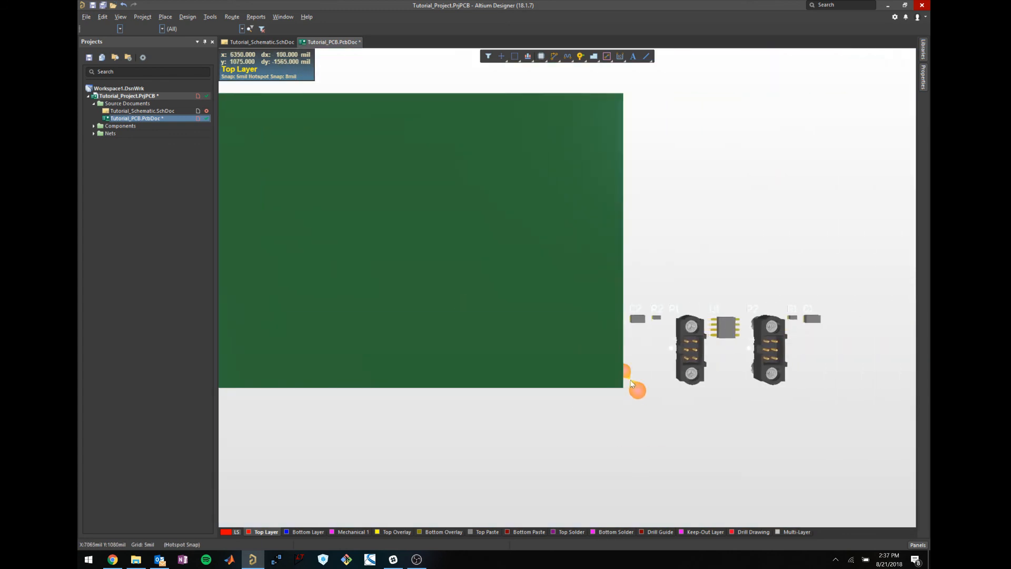
right_click_drag(767, 390, 691, 302, "shift")
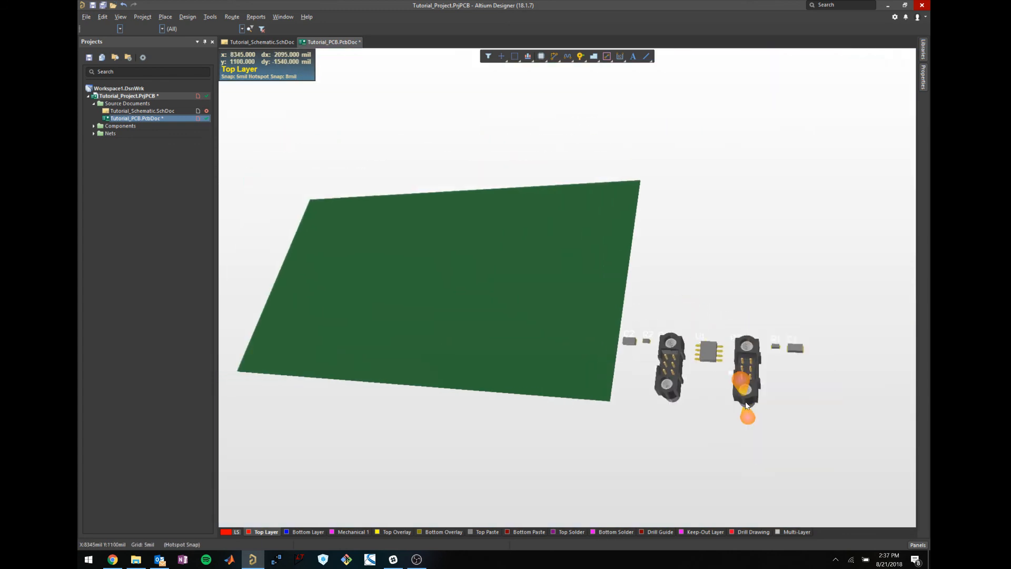
scroll(763, 404, "up", 3, "ctrl")
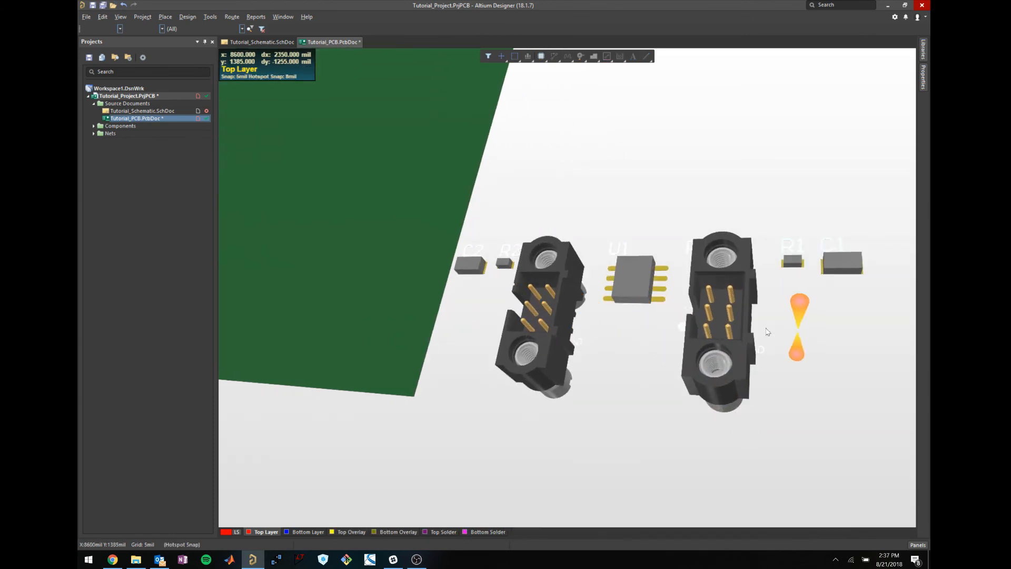
scroll(574, 350, "down", 3, "shift")
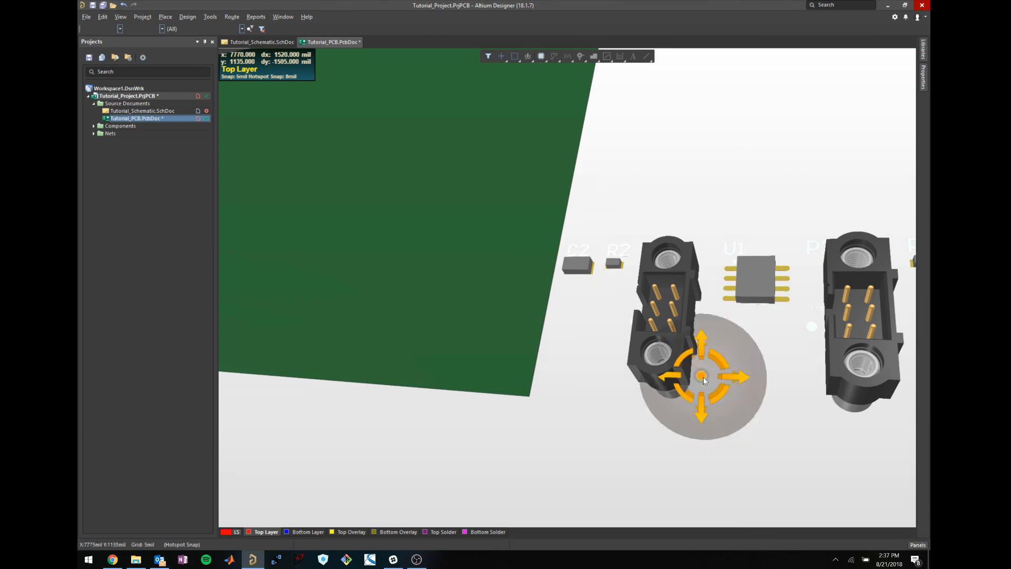
scroll(703, 378, "down", 3, "shift")
right_click_drag(800, 358, 400, 183, "shift")
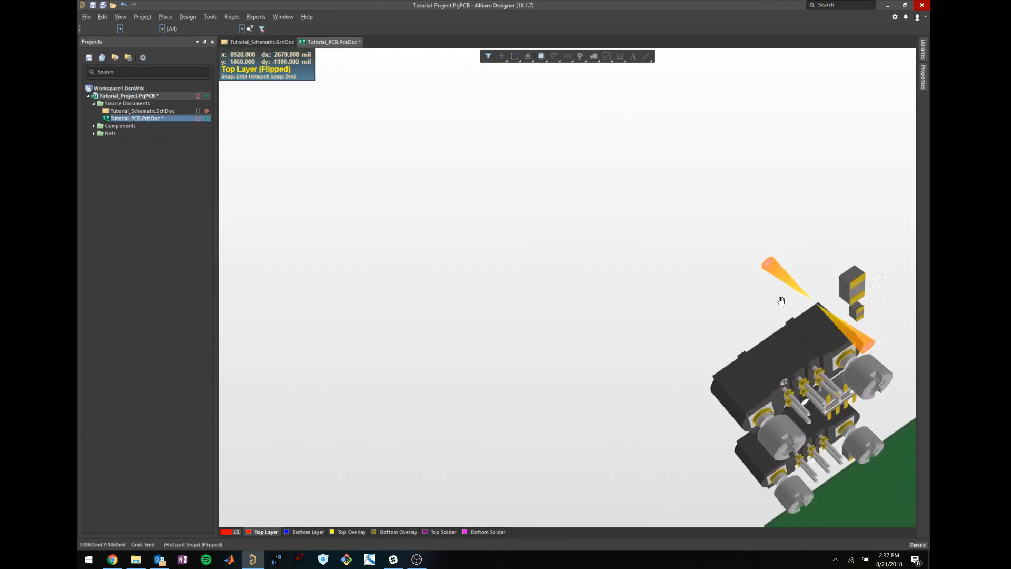
right_click_drag(781, 300, 550, 266, "shift")
right_click_drag(430, 277, 507, 334, "shift")
In 2D view, place connector P1 at the board's left edge, then bring up the schematic sheet.
key("2")
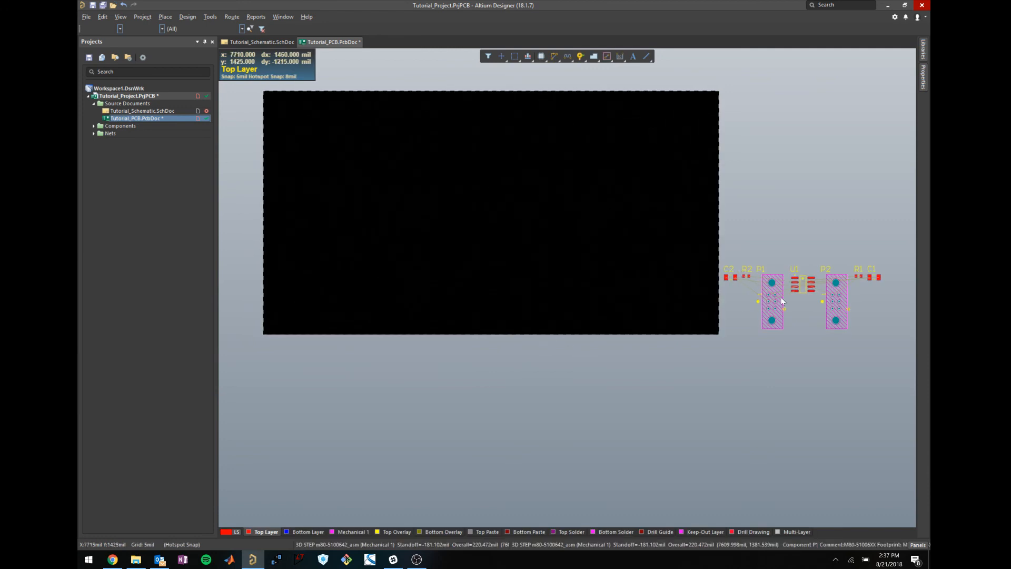
left_click_drag(780, 293, 289, 183)
left_click(379, 369)
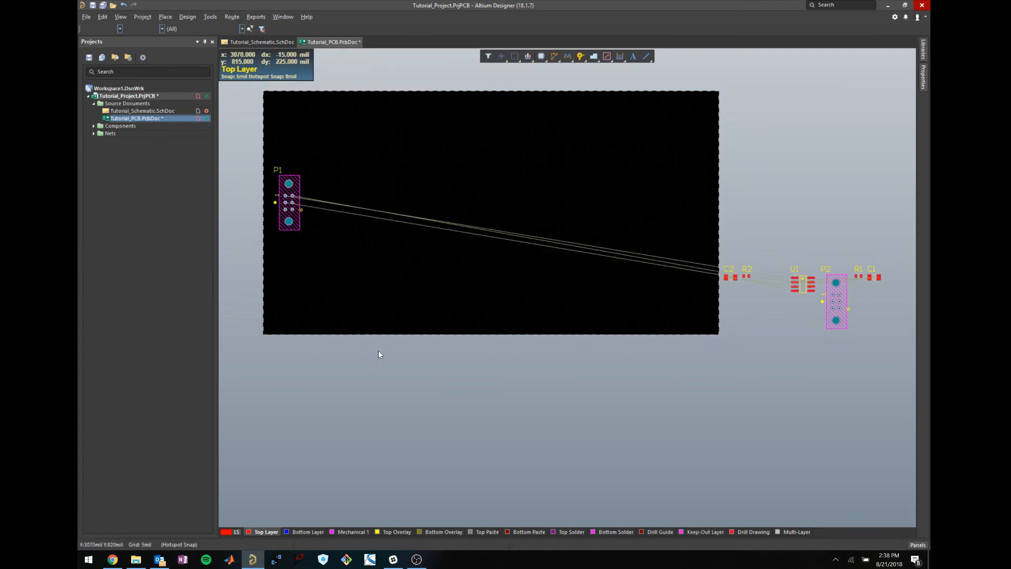
scroll(407, 210, "left", 1)
scroll(407, 213, "left", 1)
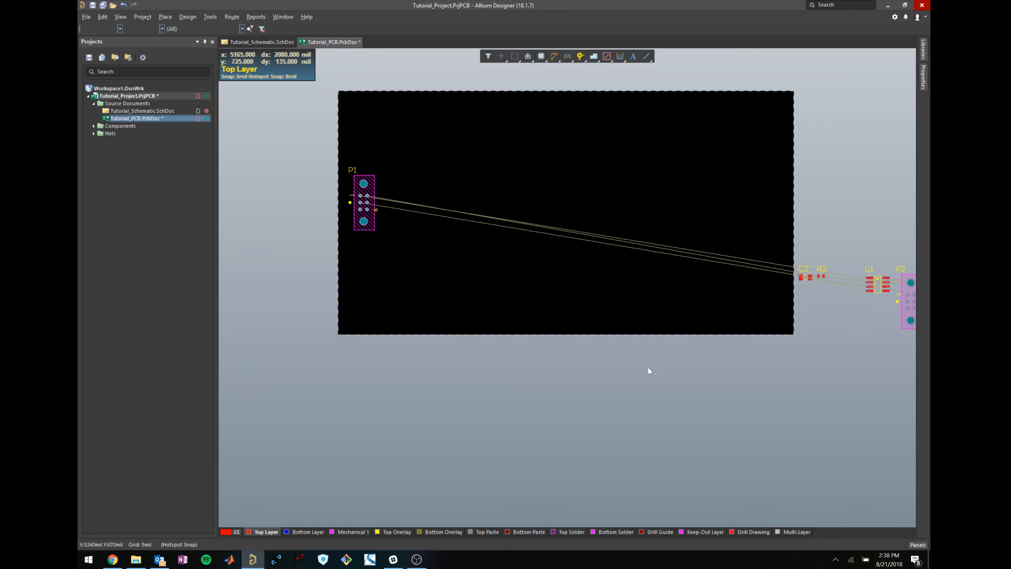
scroll(651, 358, "down", 1)
scroll(654, 350, "up", 2)
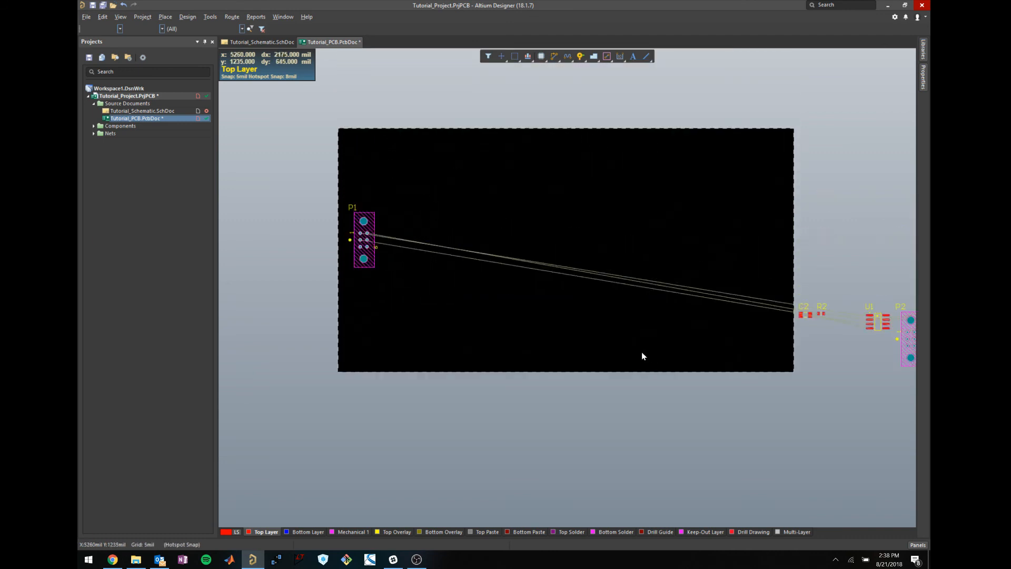
scroll(349, 237, "up", 5, "ctrl")
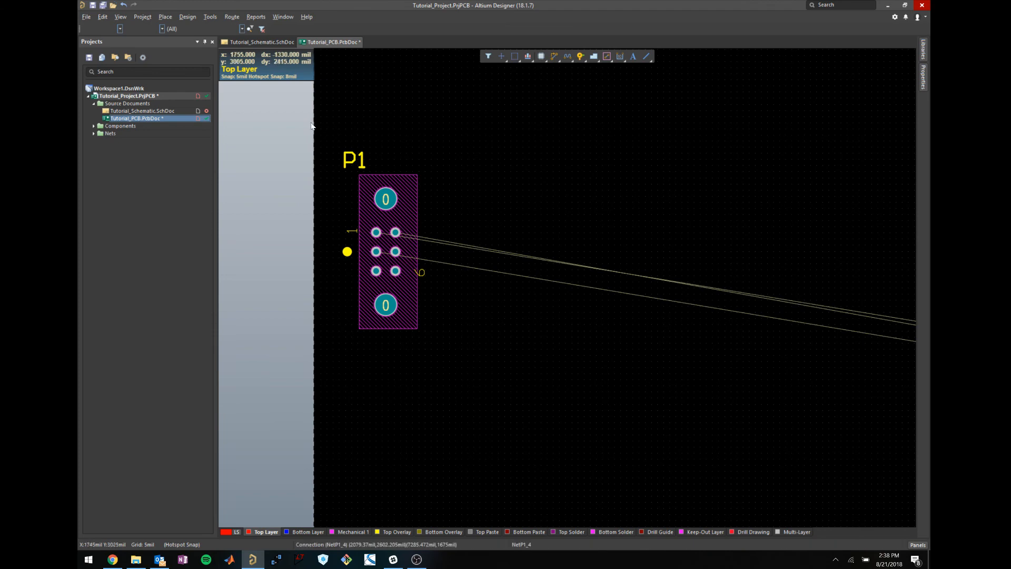
left_click(255, 43)
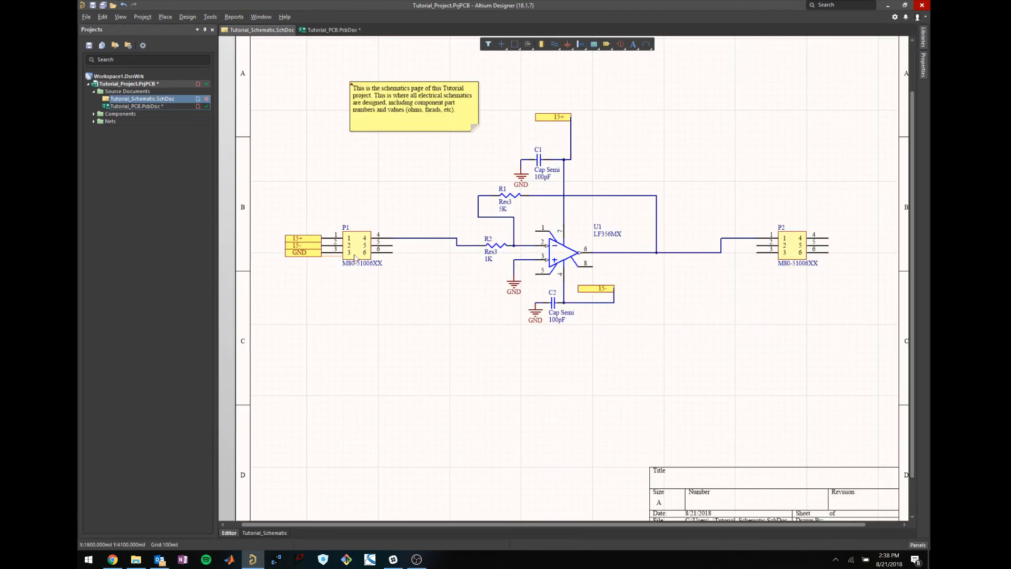
Select P1 in the schematic and return to Tutorial_PCB.PcbDoc.
left_click(347, 229)
left_click(329, 29)
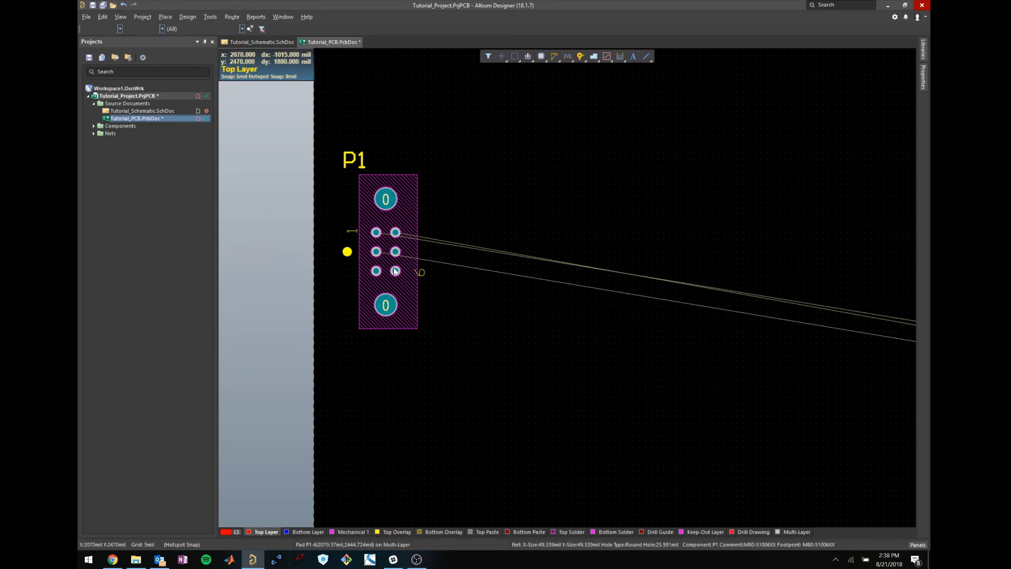
Drop connector P2 below P1 at the board's left edge and nudge P1 into alignment.
scroll(440, 366, "down", 2, "ctrl")
scroll(449, 362, "down", 3)
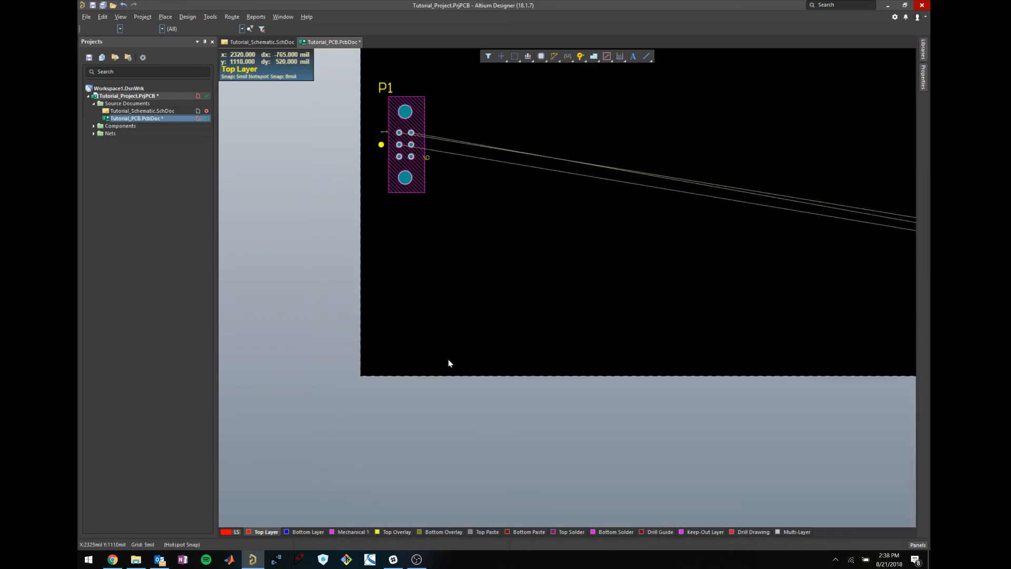
scroll(467, 402, "up", 3)
scroll(468, 394, "down", 5, "shift")
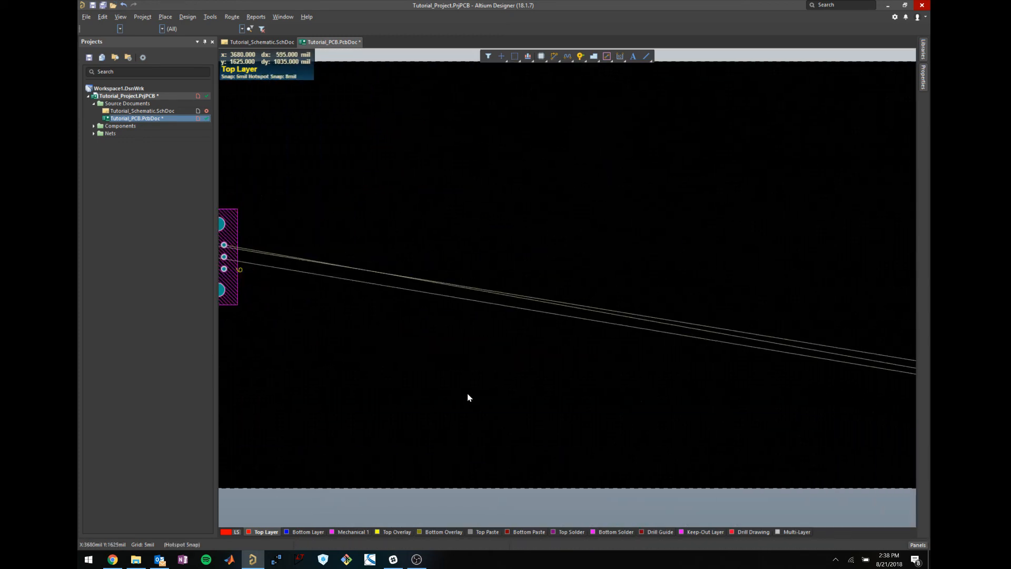
scroll(467, 394, "down", 2, "ctrl")
scroll(489, 388, "down", 1)
scroll(492, 386, "down", 2, "shift")
scroll(492, 389, "down", 1, "shift")
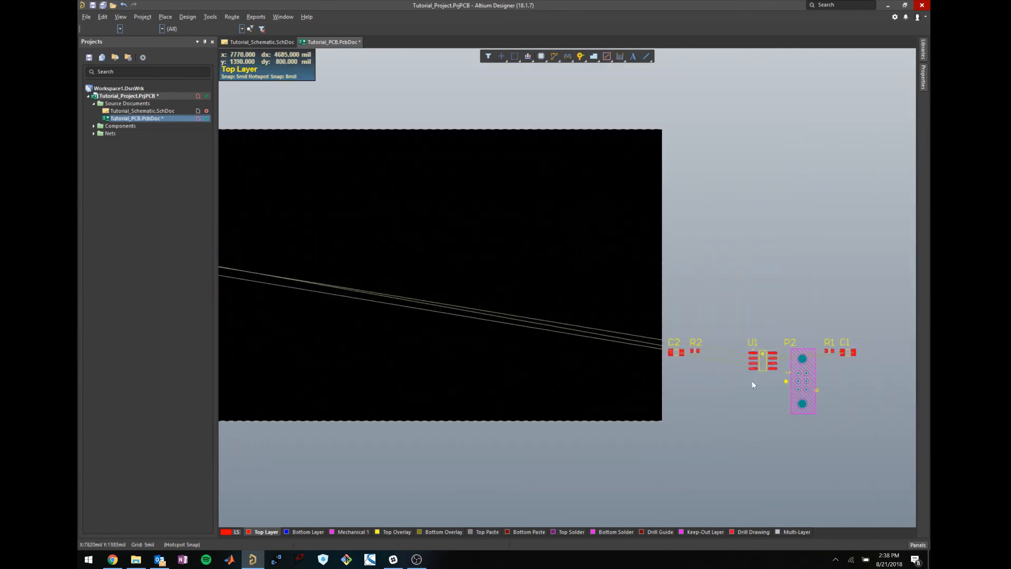
left_click_drag(801, 381, 370, 342)
scroll(517, 338, "up", 2, "shift")
left_click(383, 237)
mouse_move(383, 236)
left_mouse_down()
mouse_move(373, 226)
mouse_move(375, 236)
left_mouse_up()
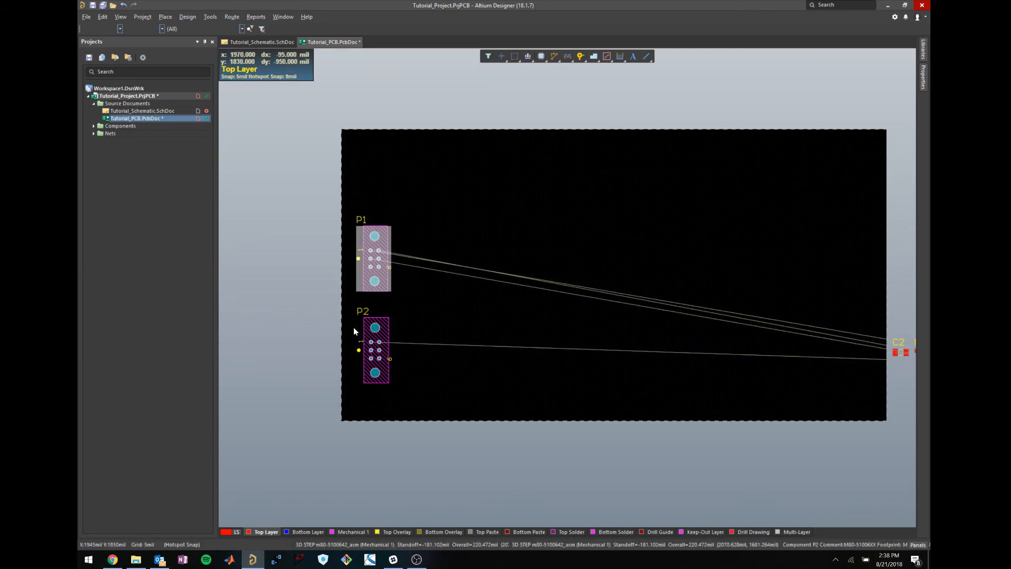
Dismiss P1's Align menu, then scroll right to the off-board parts and select U1.
scroll(465, 431, "right", 5, "shift")
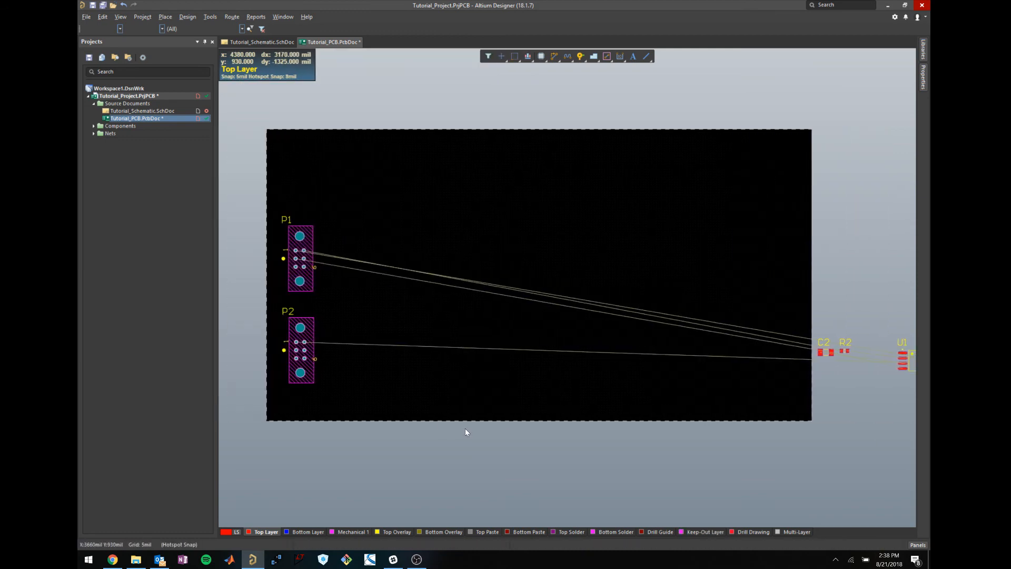
scroll(465, 426, "left", 5, "shift")
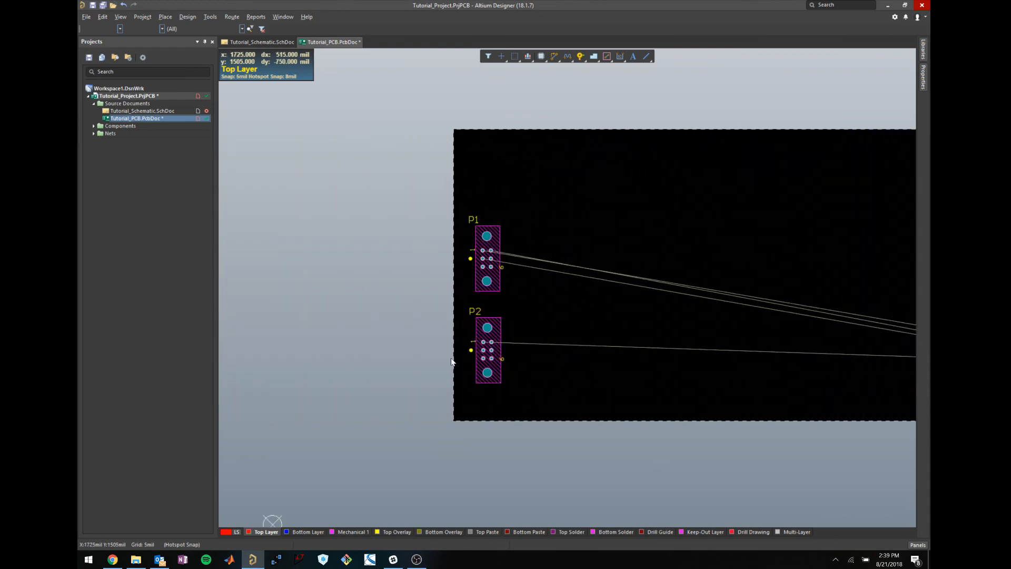
right_click(490, 272)
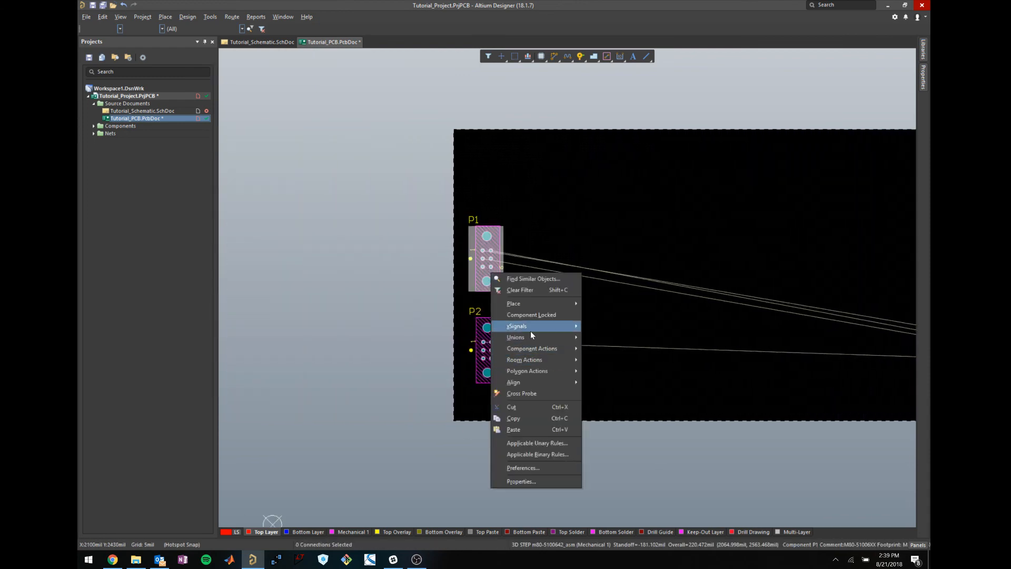
mouse_move(534, 381)
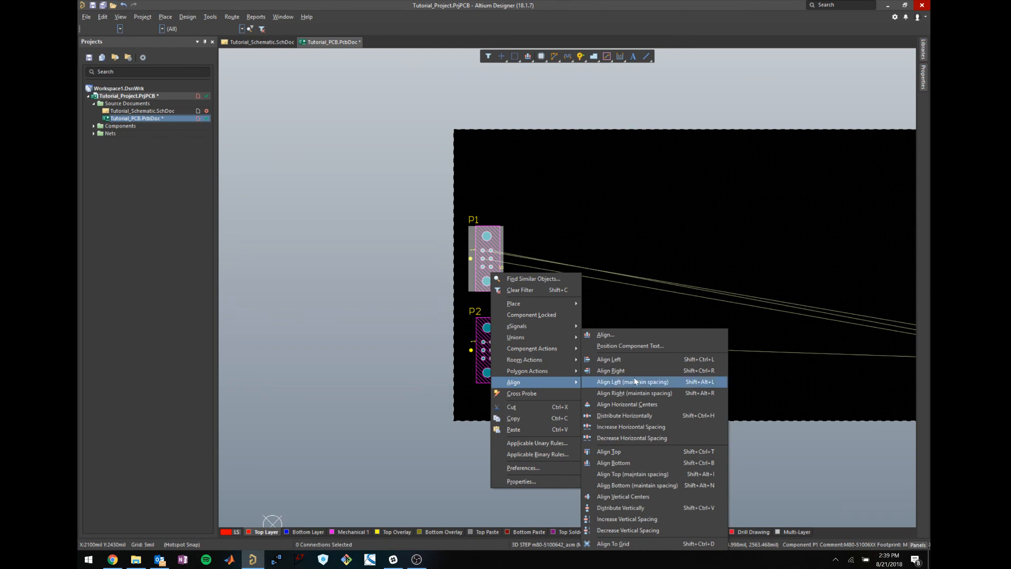
left_click(356, 413)
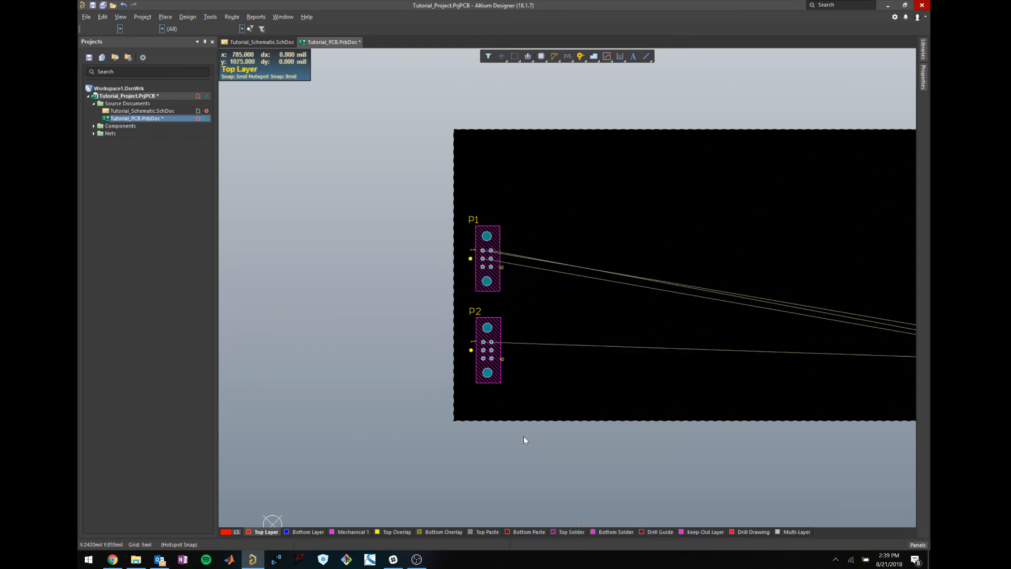
scroll(537, 432, "right", 5, "shift")
scroll(544, 434, "right", 3, "shift")
left_click(689, 358)
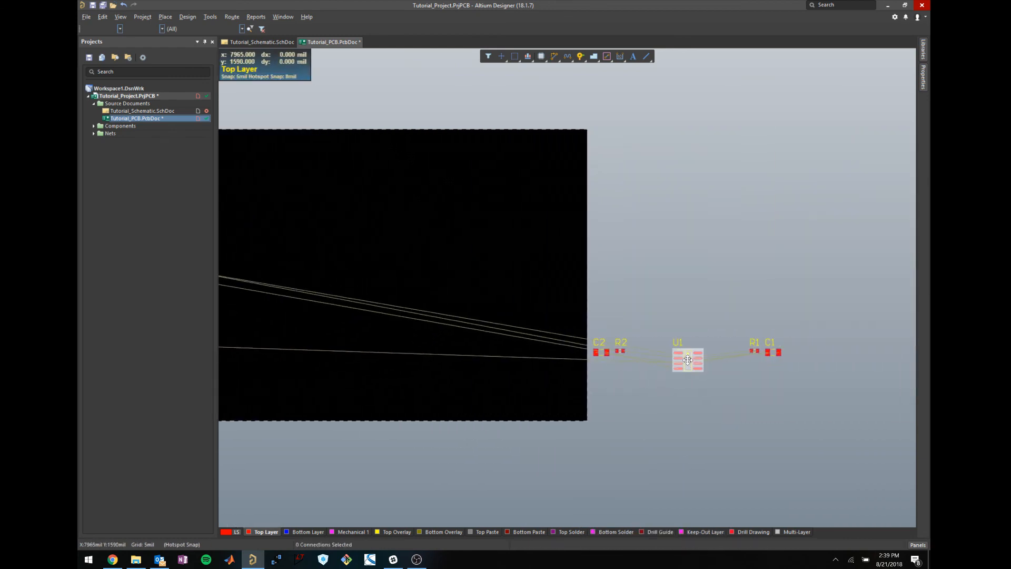
Move U1 onto the board with C2 below it.
left_click_drag(690, 359, 521, 289)
scroll(515, 318, "left", 7, "shift")
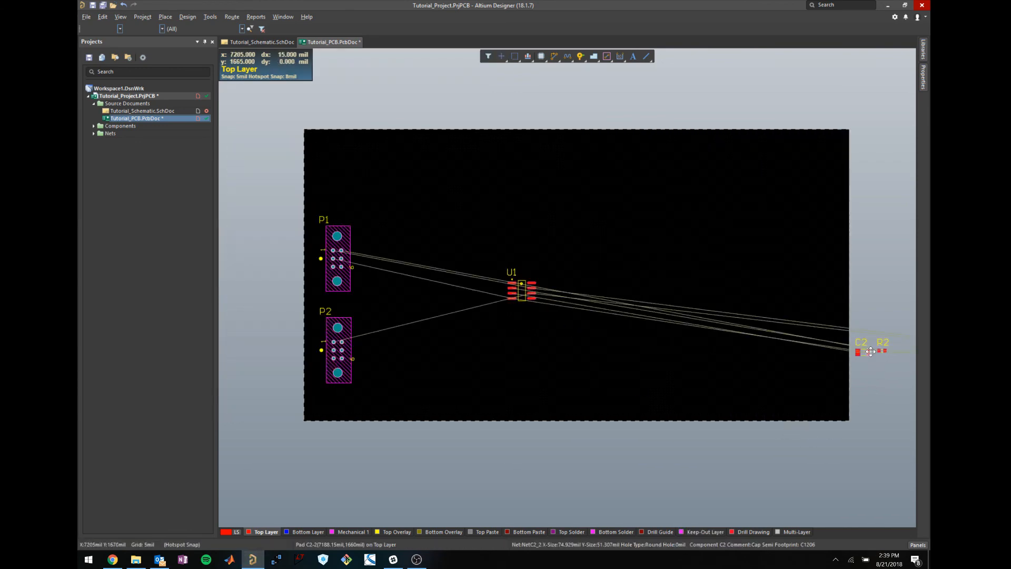
left_click_drag(871, 349, 485, 352)
scroll(692, 387, "right", 2)
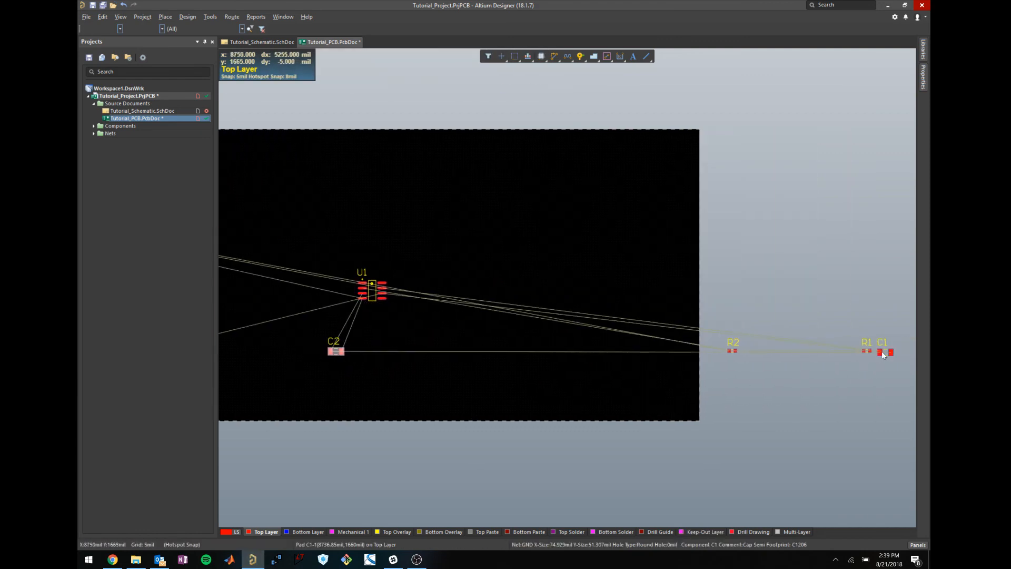
Box-select R2, R1 and C1, drag them onto the board, then clear the selection.
left_click_drag(890, 376, 695, 327)
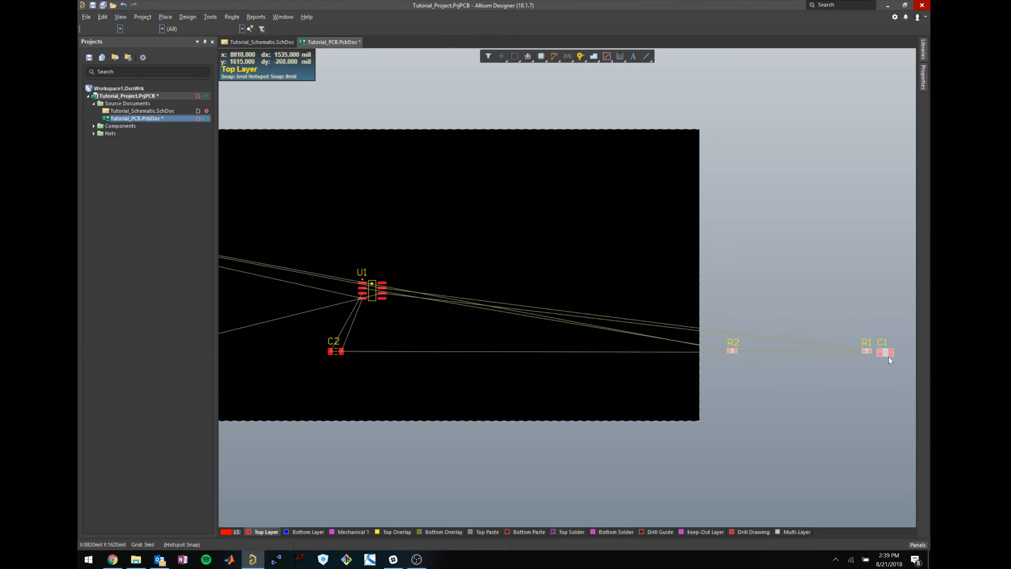
left_click_drag(889, 355, 373, 382)
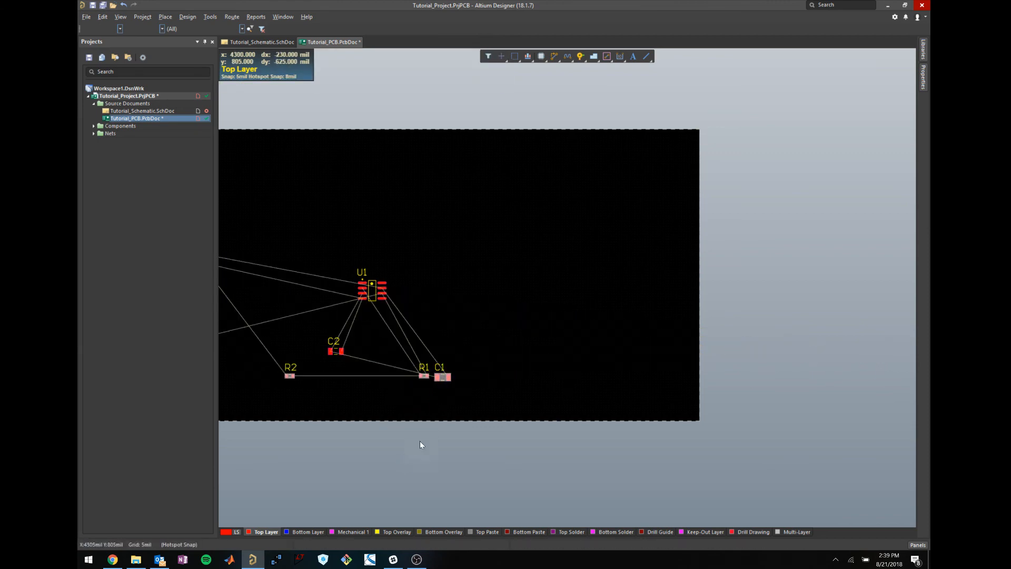
scroll(423, 445, "left", 2, "shift")
scroll(425, 448, "left", 1, "shift")
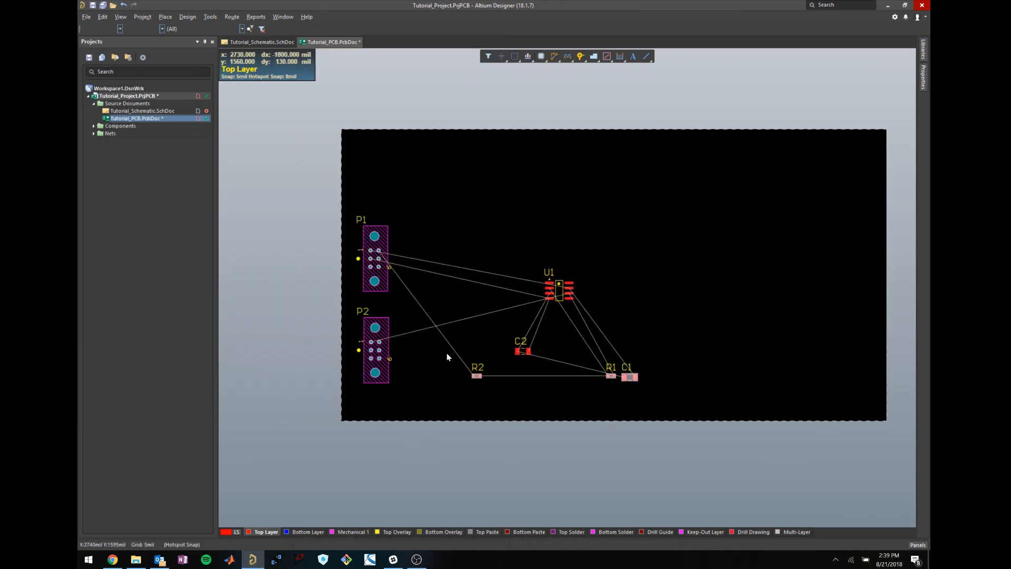
scroll(463, 327, "up", 2, "ctrl")
left_click(579, 279)
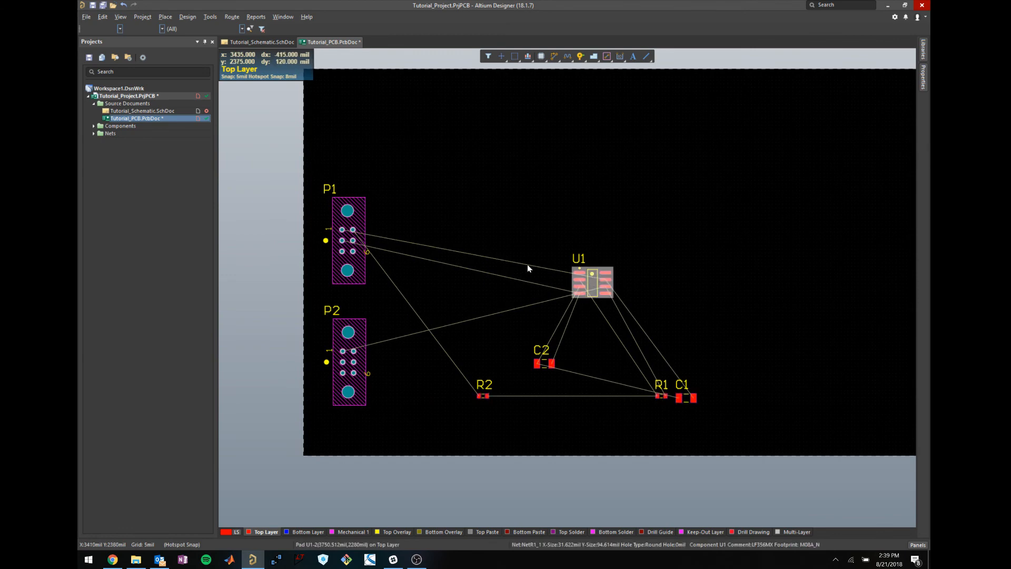
left_click(516, 457)
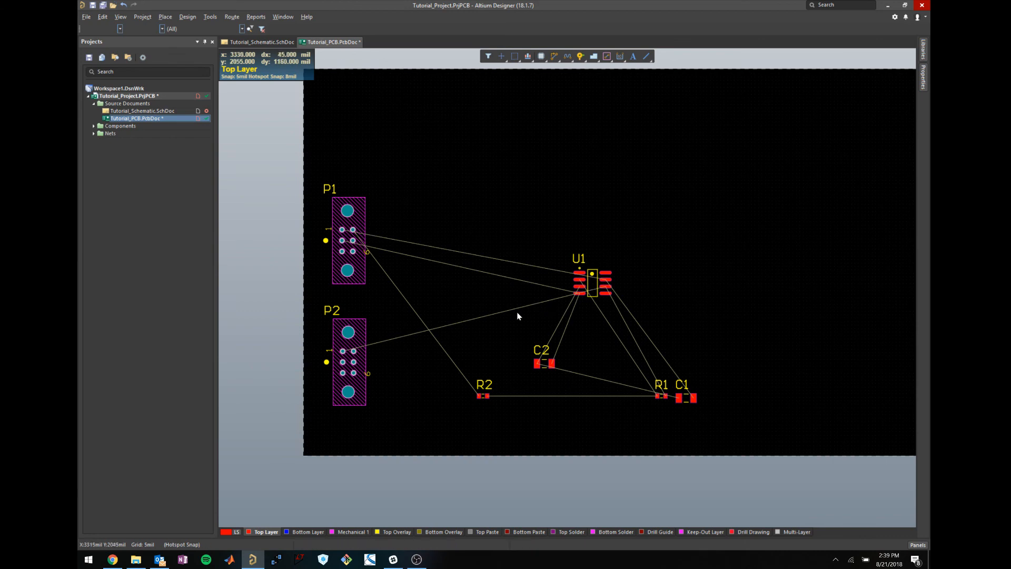
On the top layer, move U1 up-left toward the connectors and rotate it 90 degrees.
scroll(483, 306, "up", 1, "ctrl")
scroll(390, 358, "down", 1)
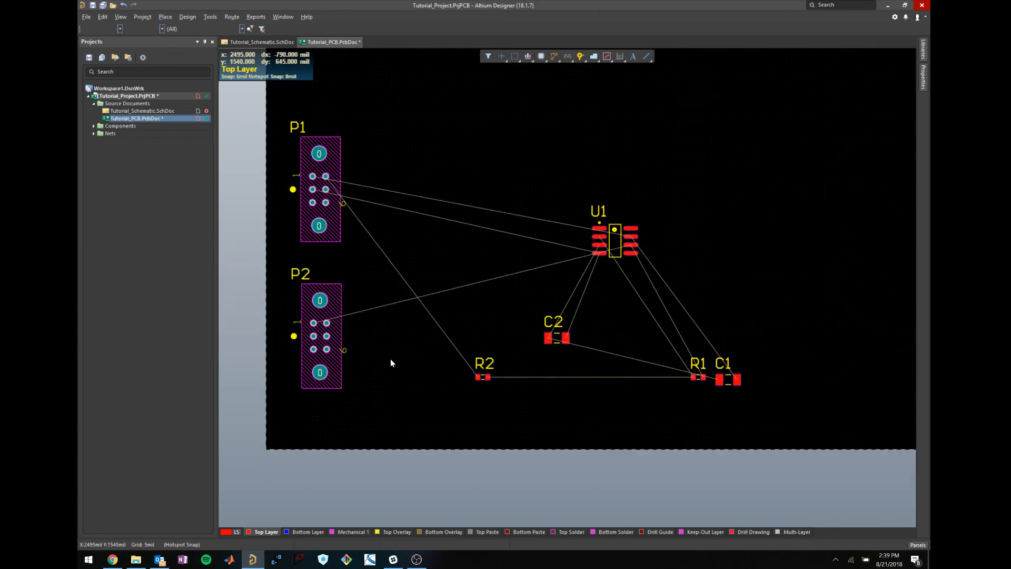
scroll(400, 334, "left", 1)
scroll(492, 266, "up", 1, "ctrl")
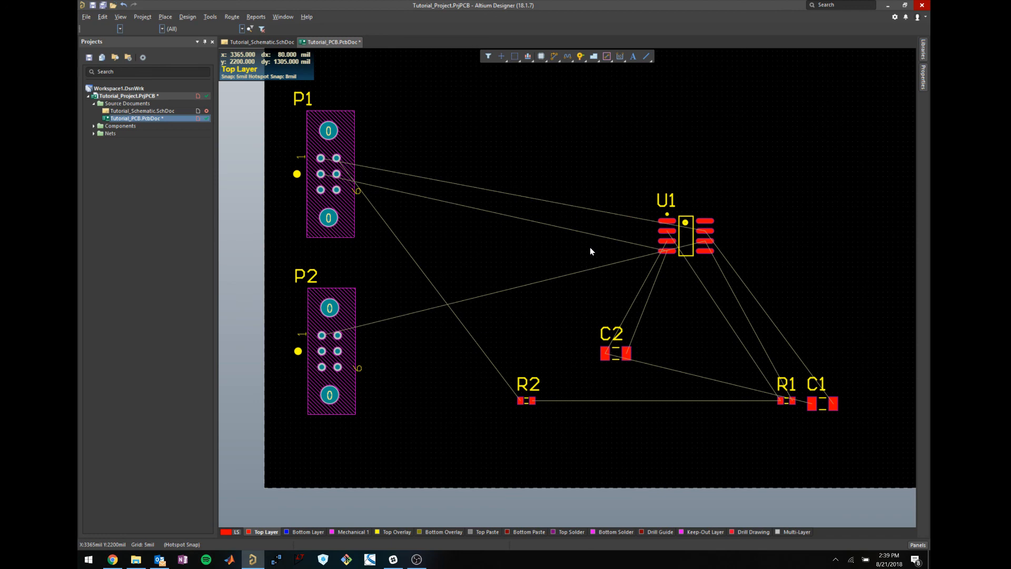
left_click(297, 531)
left_click(276, 532)
left_click(677, 230)
left_click_drag(677, 230, 540, 210)
key("space")
key("space")
key("space")
key("space")
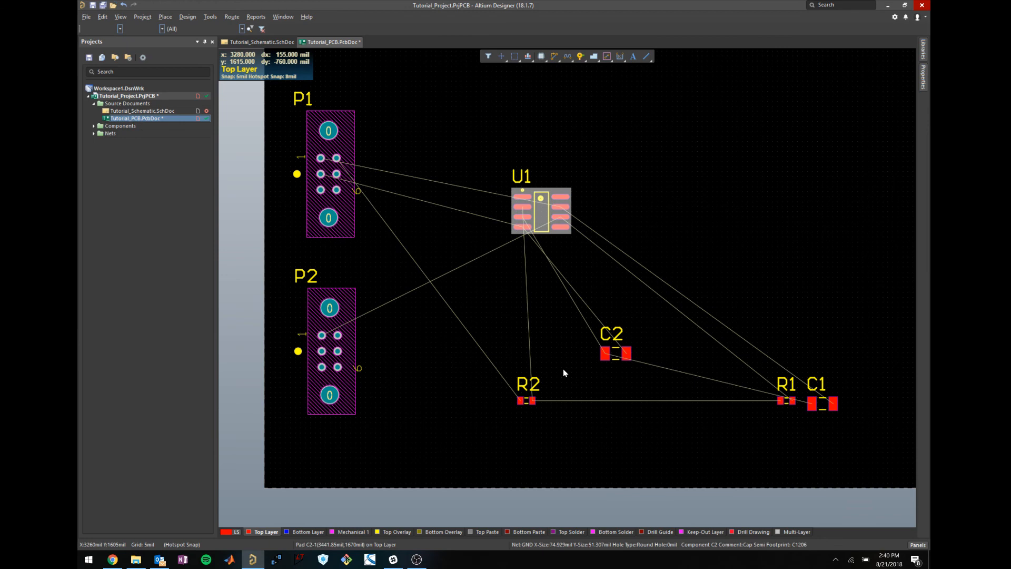
Place rotated C2 and C1 beside U1, R2 above C2 and R1 just below U1.
left_click(609, 348)
left_click_drag(610, 348, 478, 263)
key("space")
key("space")
key("space")
key("space")
key("space")
key("space")
key("space")
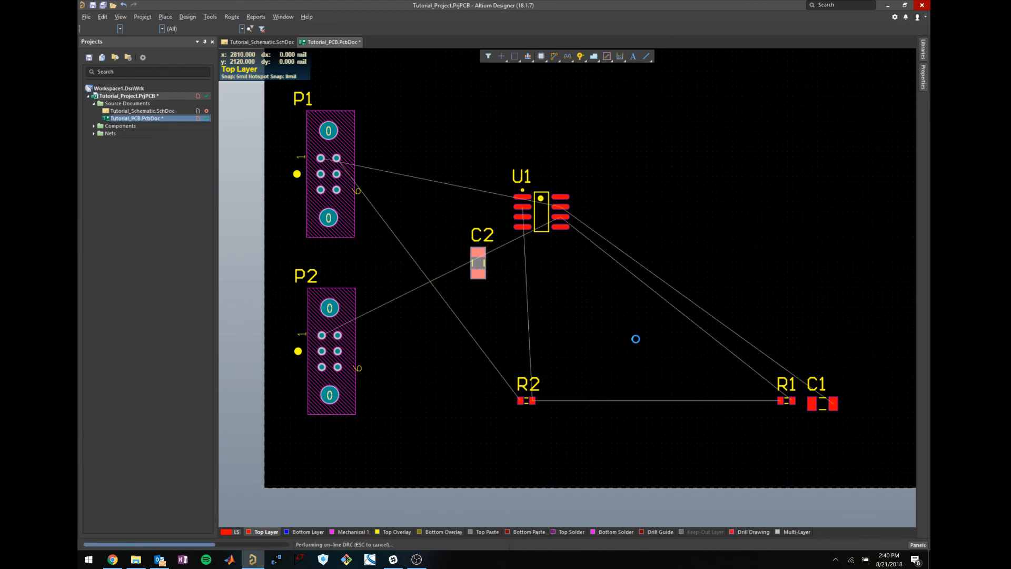
left_click(814, 400)
left_click_drag(821, 403, 567, 177)
key("space")
left_click_drag(480, 263, 478, 232)
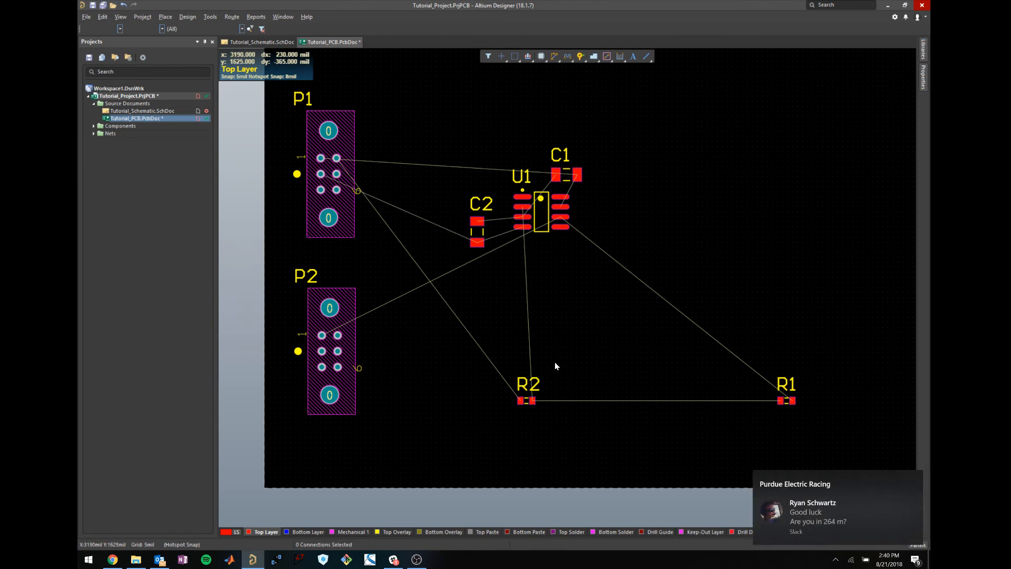
left_click_drag(525, 400, 476, 145)
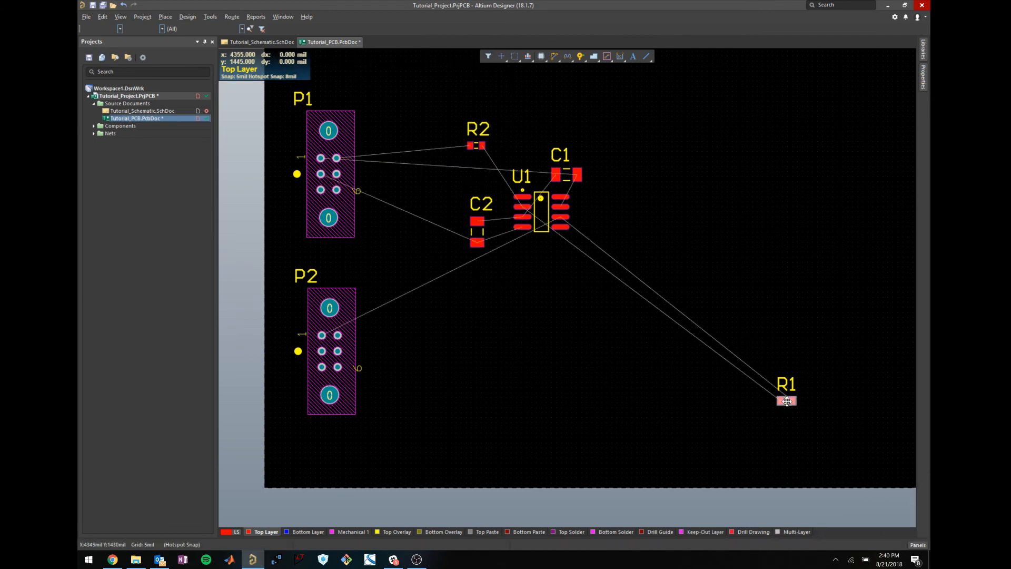
left_click_drag(787, 401, 541, 269)
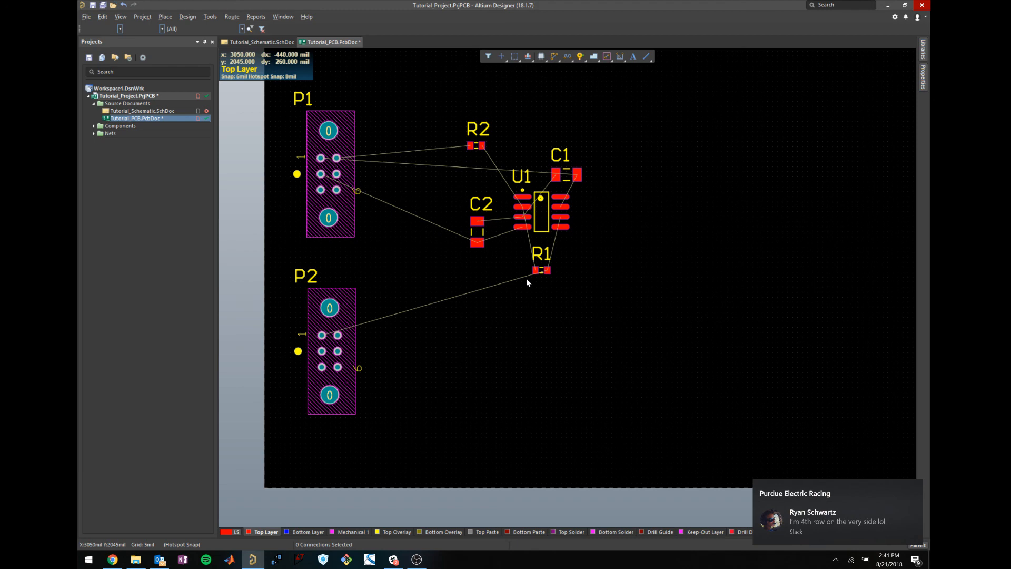
key("3")
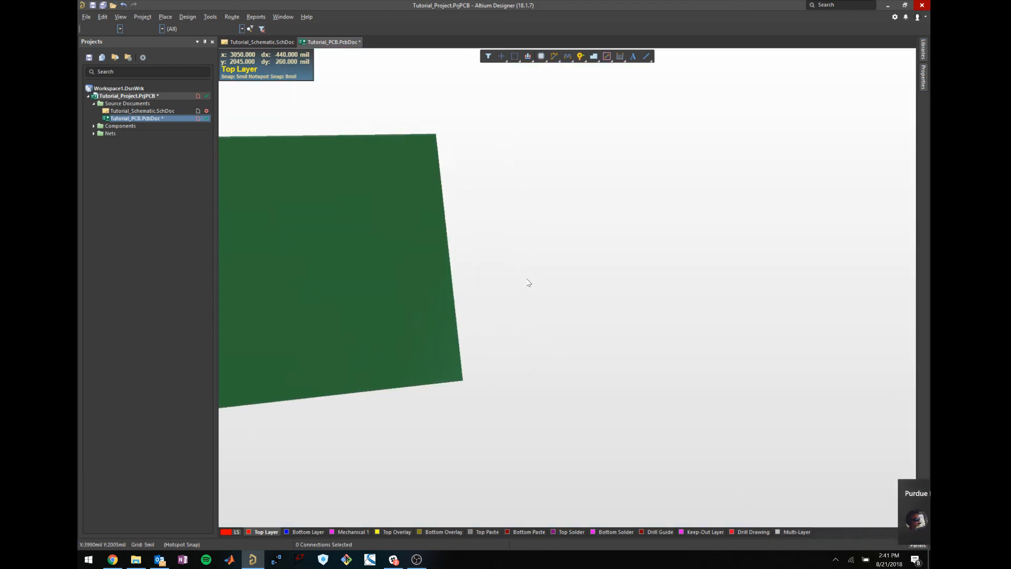
right_click_drag(406, 332, 445, 463, "shift")
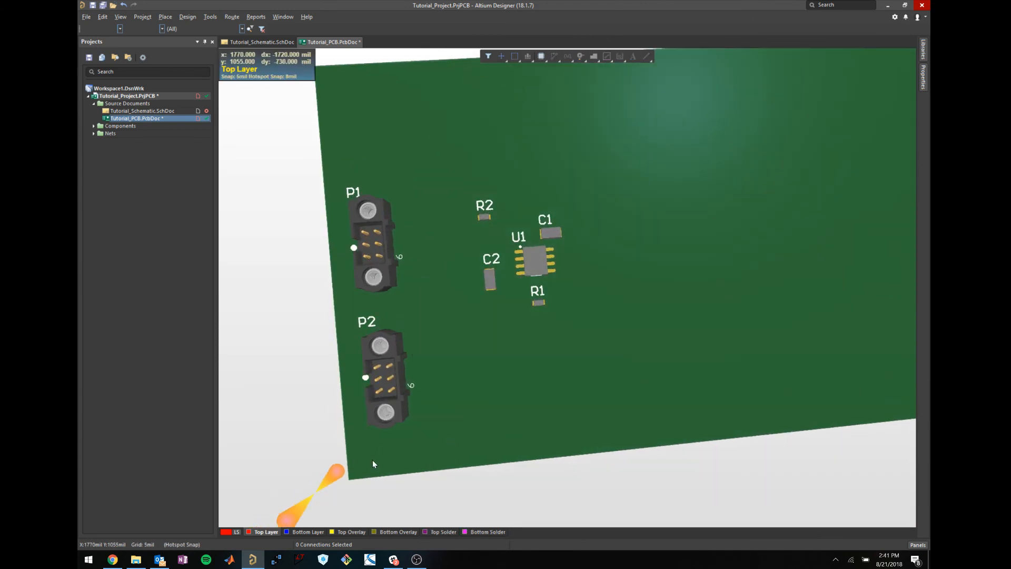
key("2")
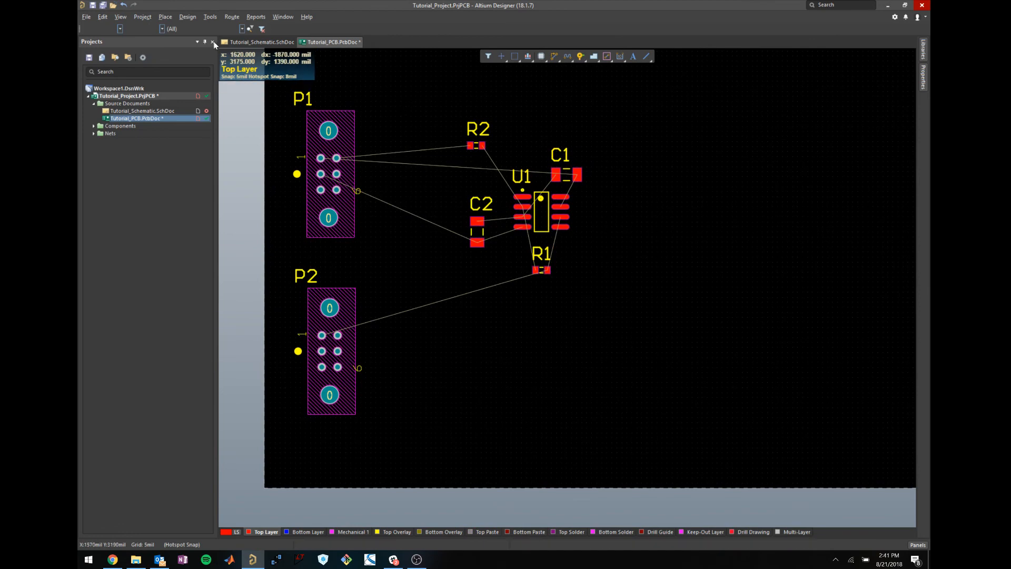
left_click(165, 16)
left_click(330, 3)
left_click(212, 19)
mouse_move(232, 20)
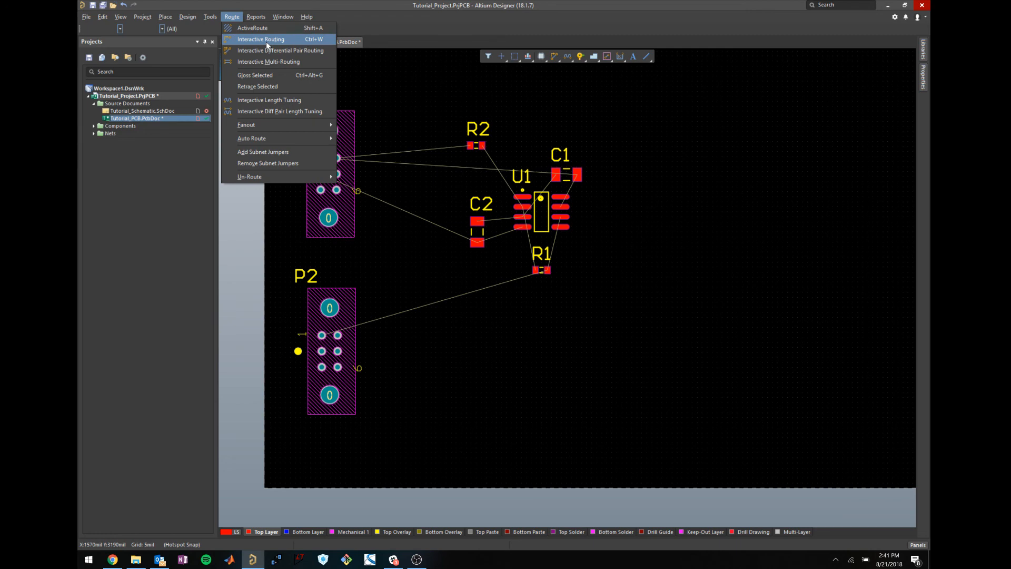
left_click(253, 28)
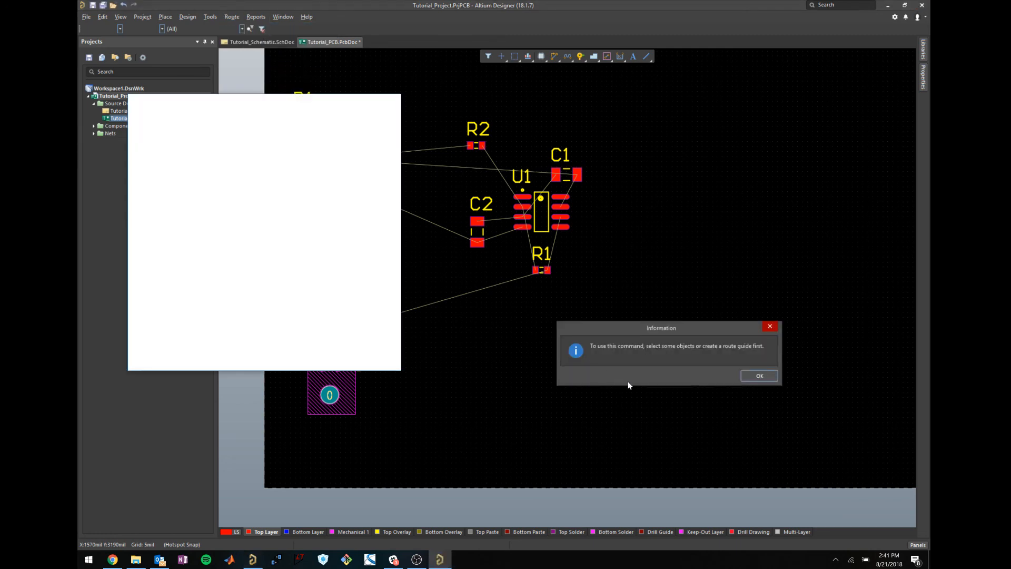
left_click(757, 375)
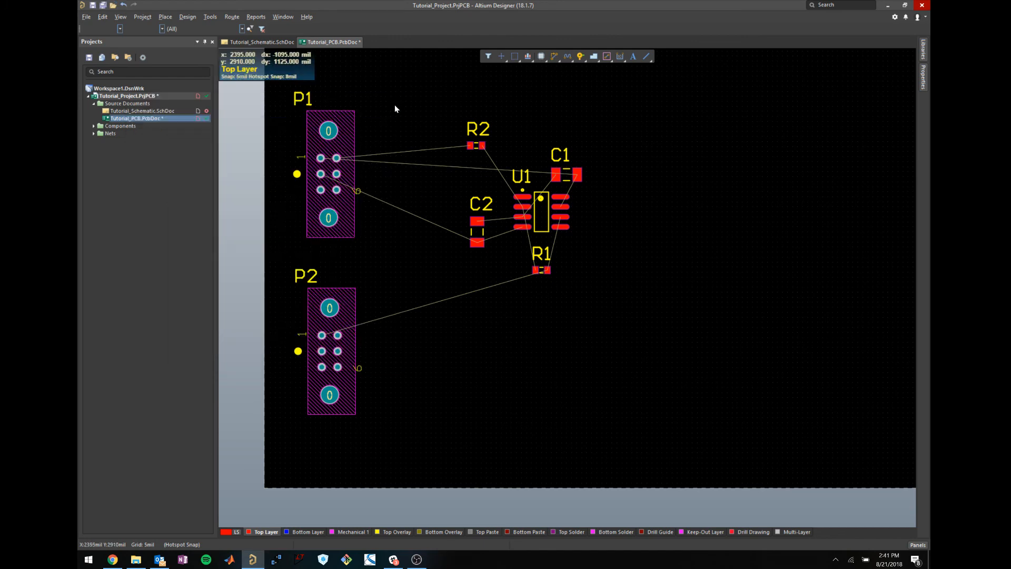
Start Interactive Routing and run a top-layer track from P1 pad 1 toward C1.
left_click(232, 17)
left_click(252, 40)
scroll(348, 179, "up", 3, "ctrl")
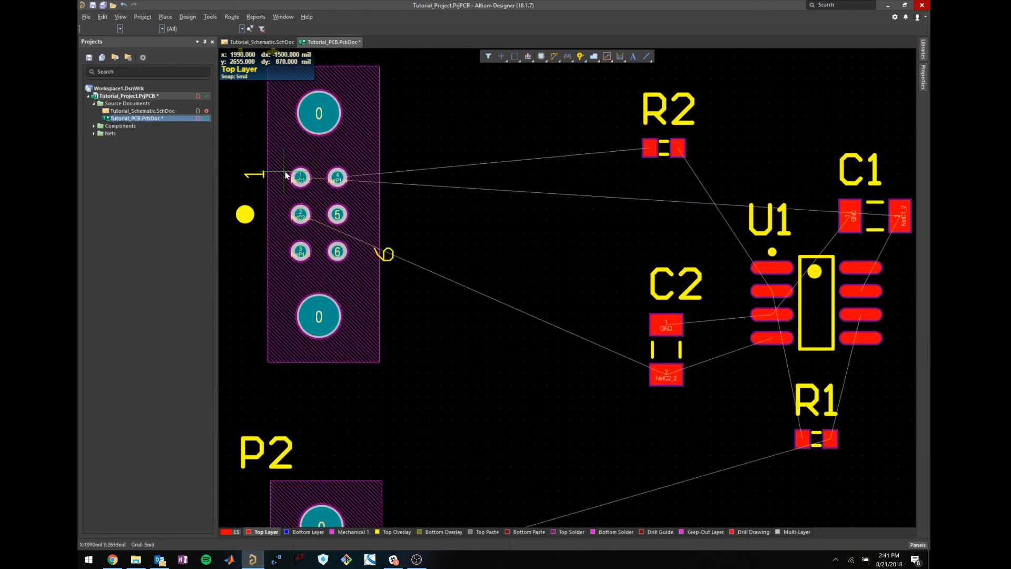
scroll(286, 175, "up", 1, "ctrl")
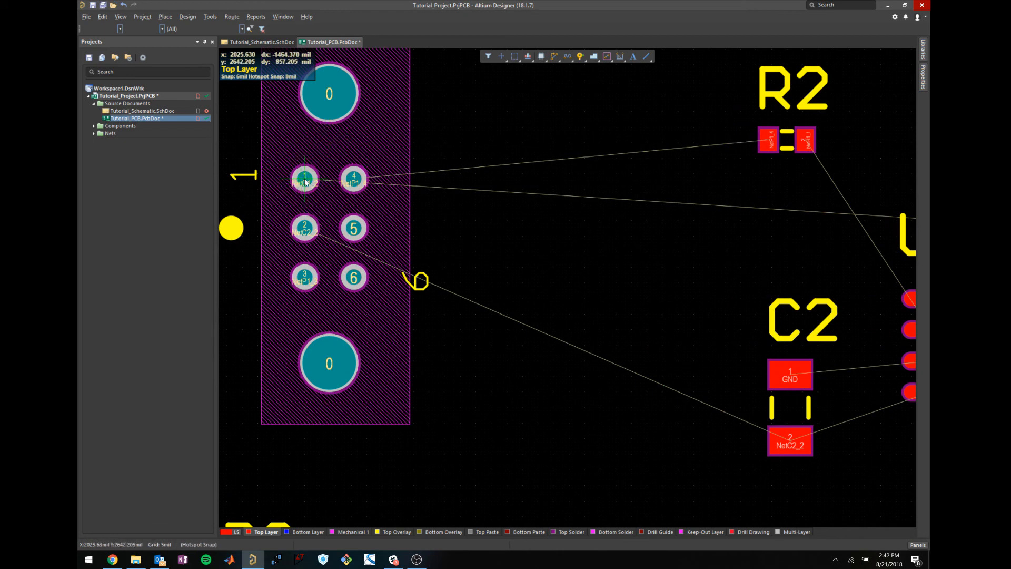
left_click(305, 182)
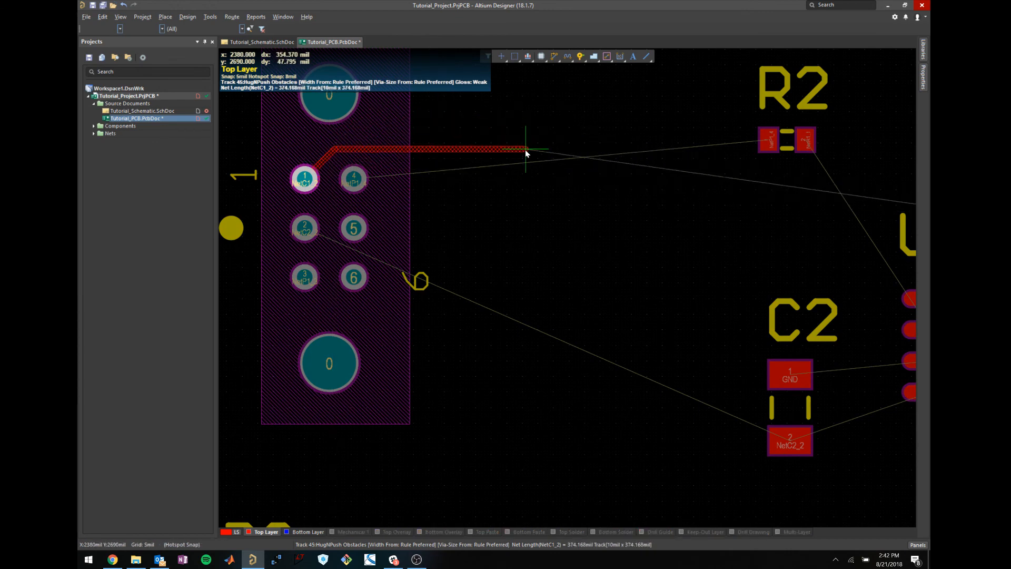
scroll(531, 139, "down", 3, "shift")
scroll(532, 158, "up", 2, "shift")
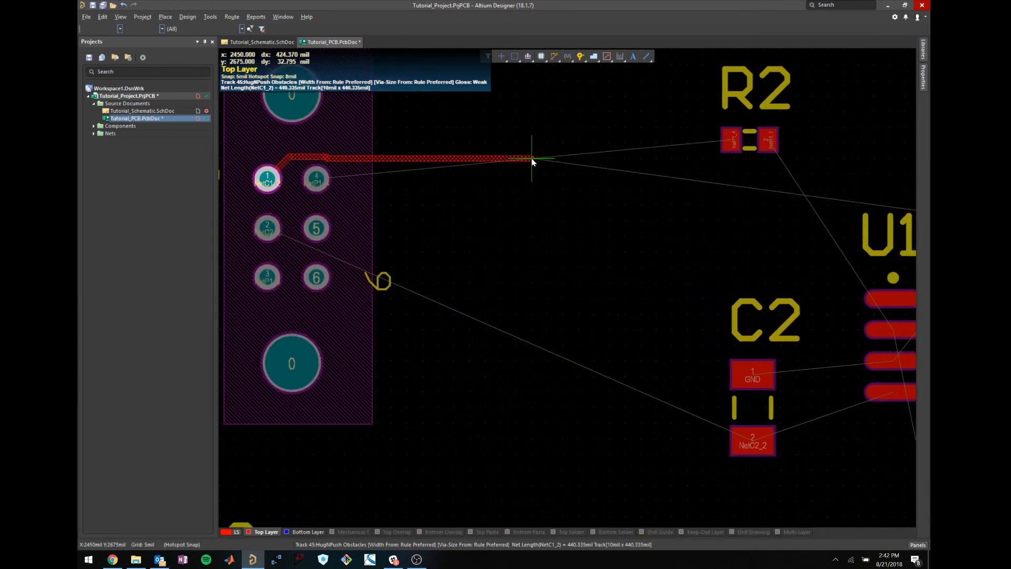
scroll(531, 159, "down", 4, "ctrl")
scroll(550, 158, "down", 2)
scroll(542, 144, "up", 3)
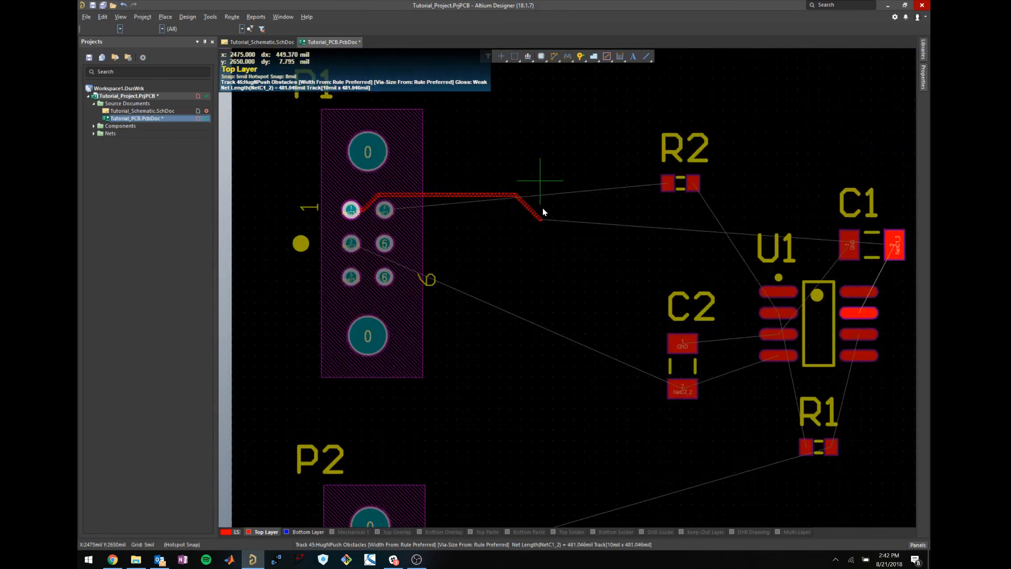
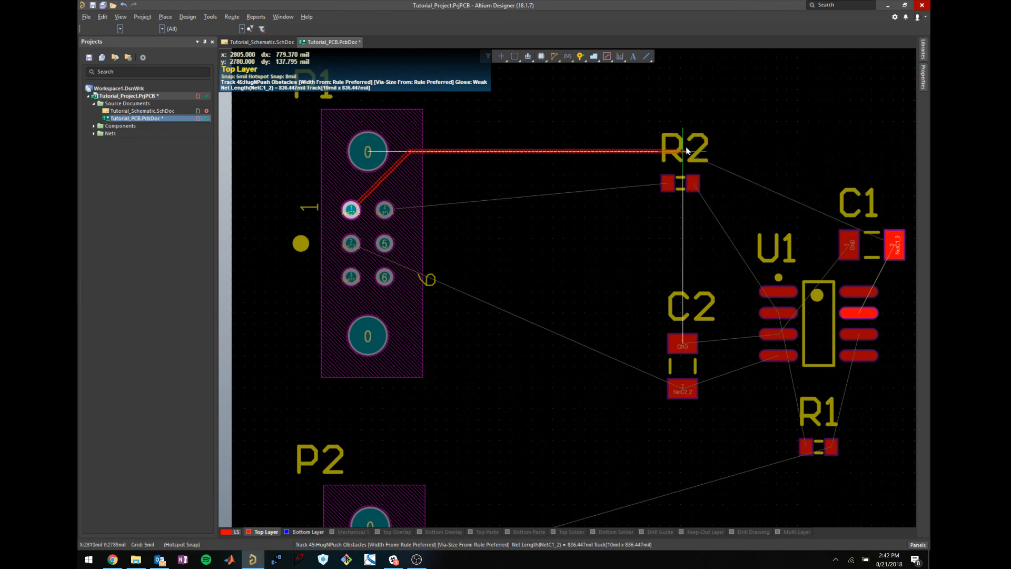
Run the top-layer track from P1 pin 1 above R2 and finish it on C1's pad 2.
scroll(778, 168, "down", 2, "shift")
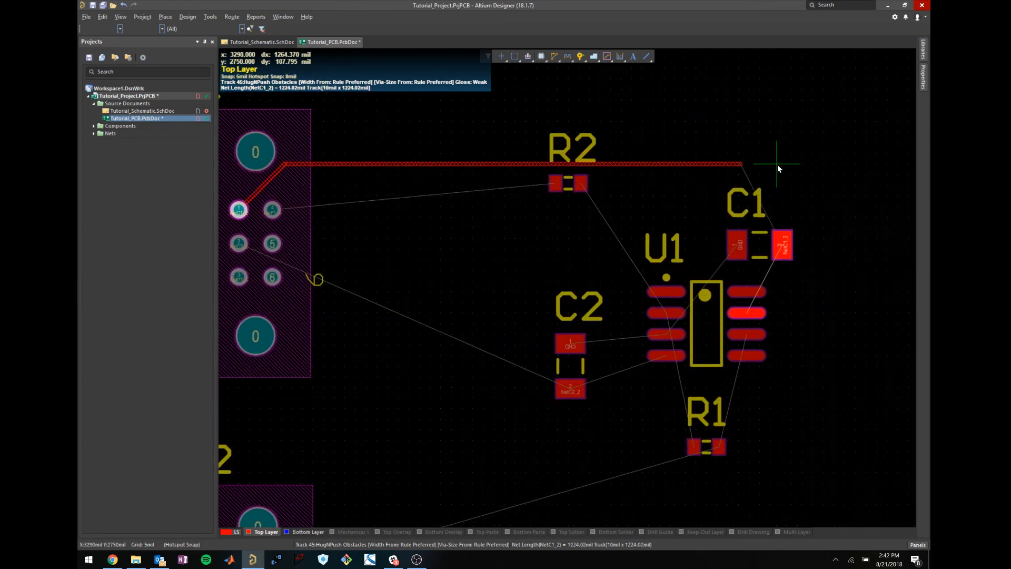
left_click(809, 167)
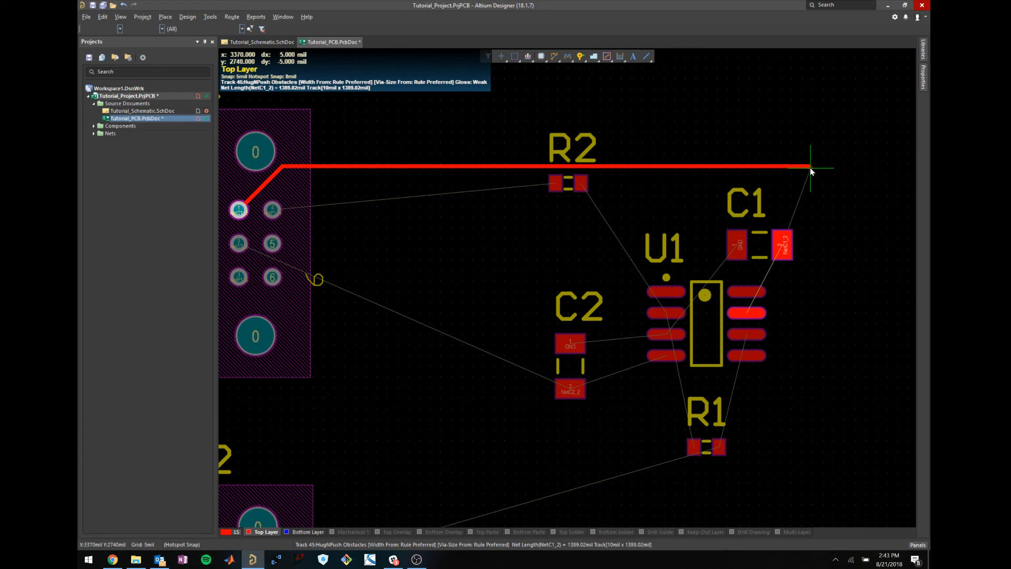
left_click(782, 245)
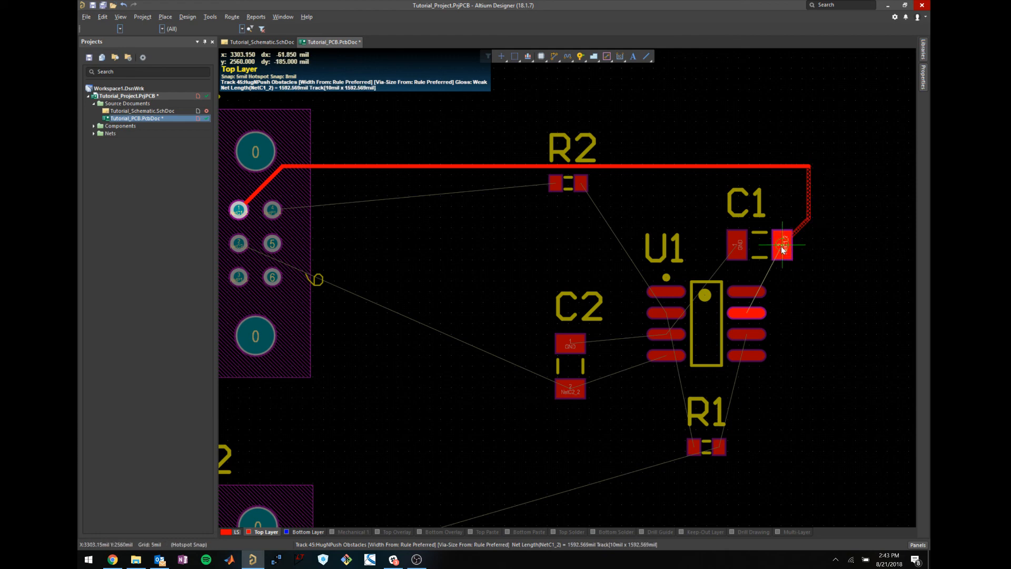
Chamfer the track's bend by dragging its corner inward.
left_click(808, 169)
right_click(820, 192)
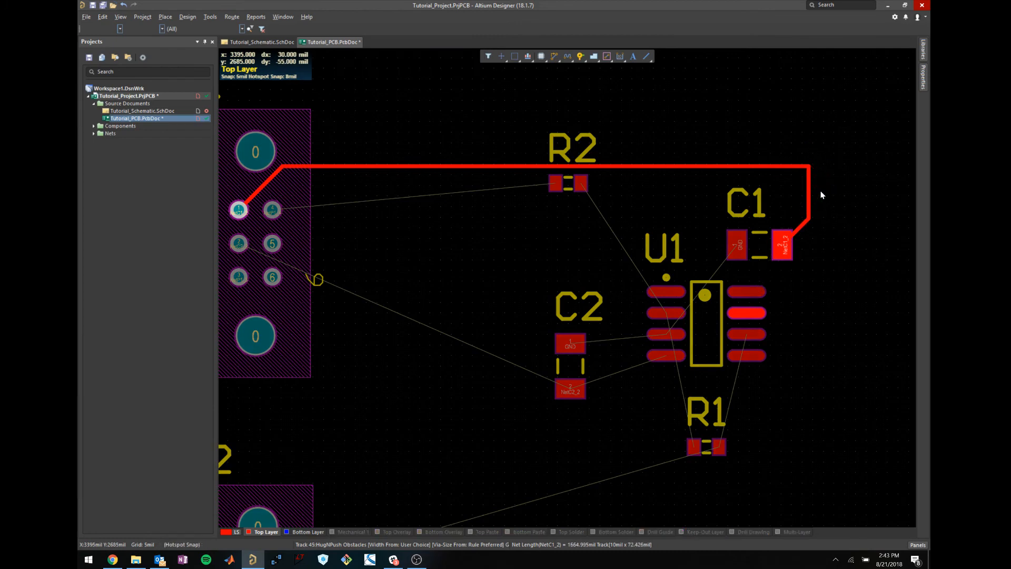
scroll(813, 170, "up", 1, "ctrl")
left_click(807, 169)
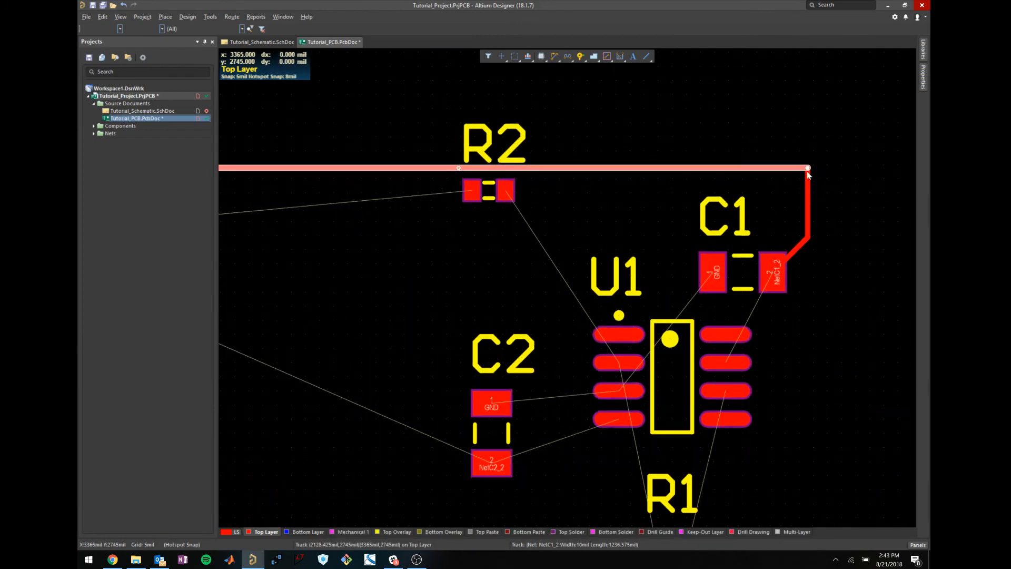
left_click_drag(807, 169, 800, 219)
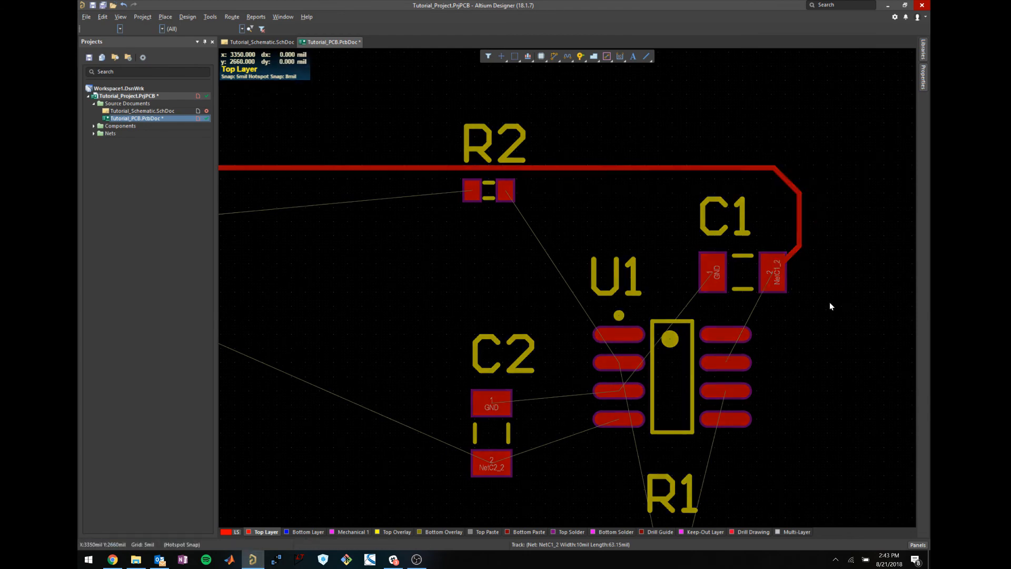
scroll(586, 326, "down", 1, "ctrl")
scroll(585, 327, "down", 2)
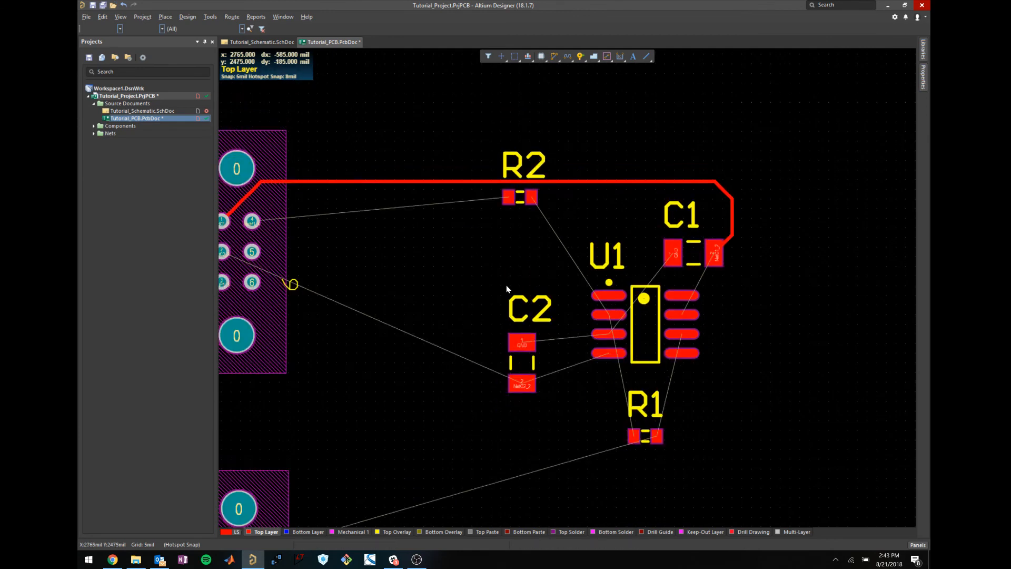
key("p")
key("t")
Lay top-layer tracks from the next P1 pin to R2's left pad and from R2's right pad to U1 pin 2.
left_click(252, 222)
left_click(508, 197)
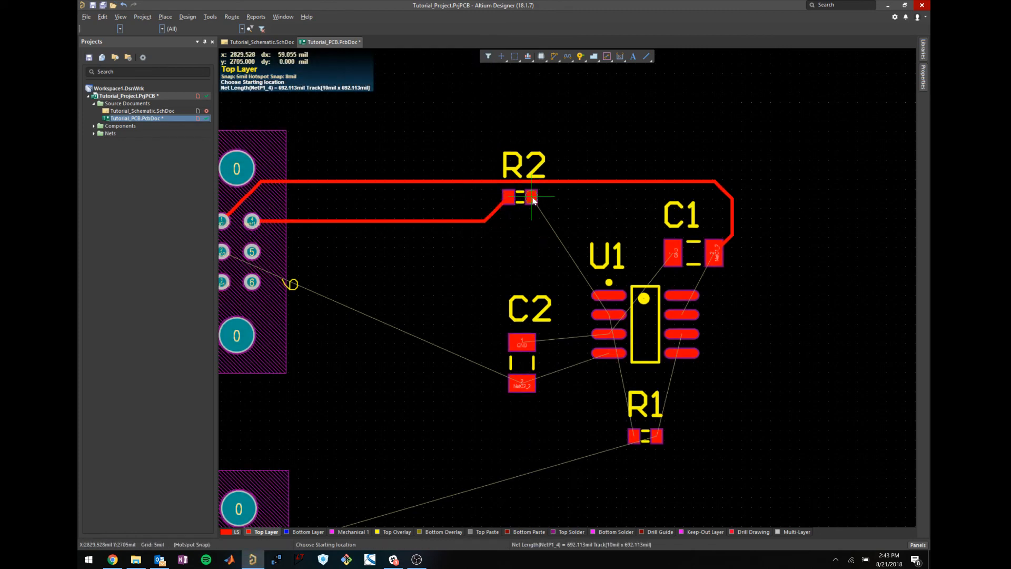
left_click(531, 198)
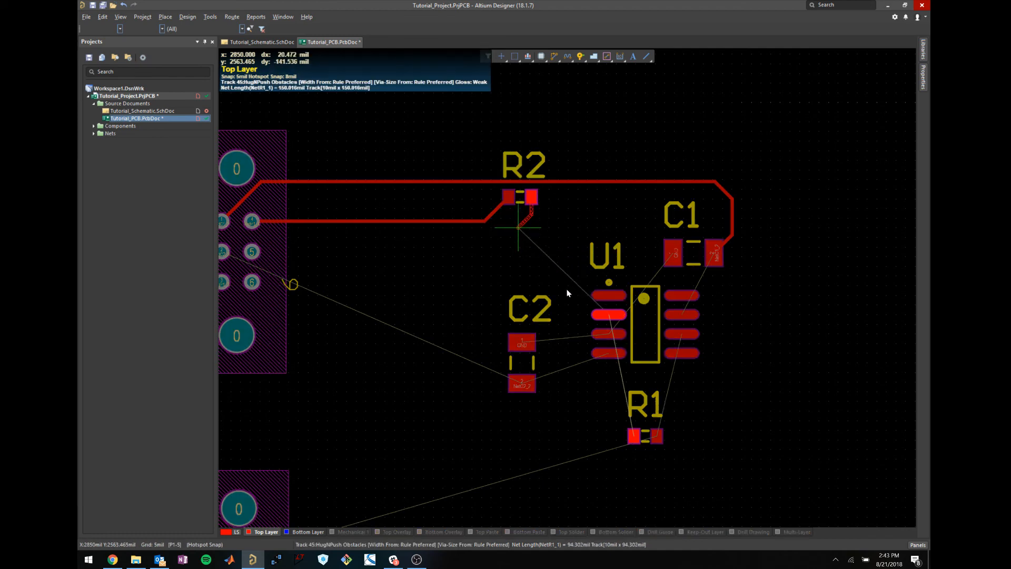
left_click(609, 315)
key("Escape")
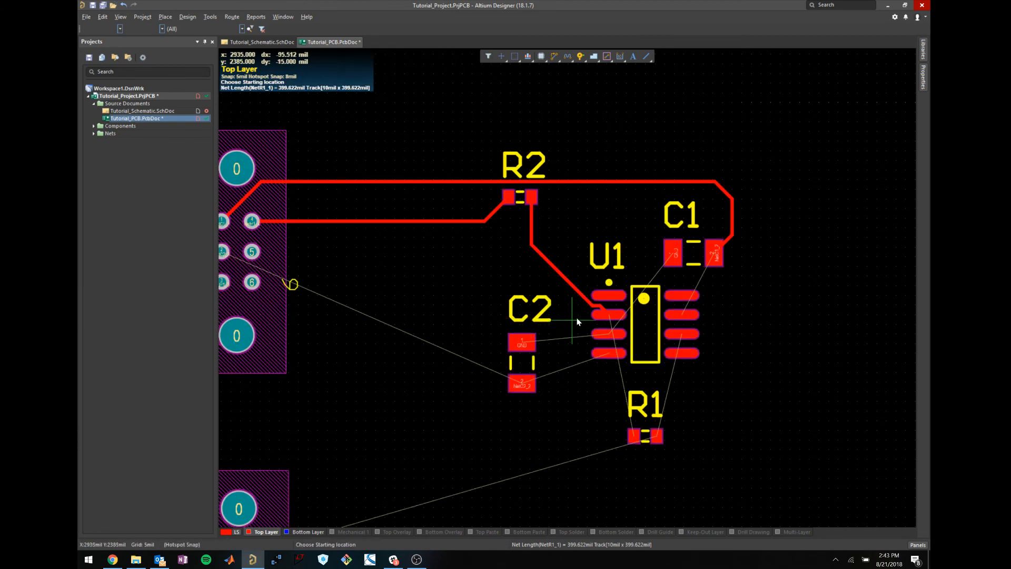
Drag the short end segment down onto U1's pin 2.
right_click_drag(591, 314, 750, 205)
scroll(748, 203, "right", 2, "shift")
scroll(686, 200, "up", 2, "ctrl")
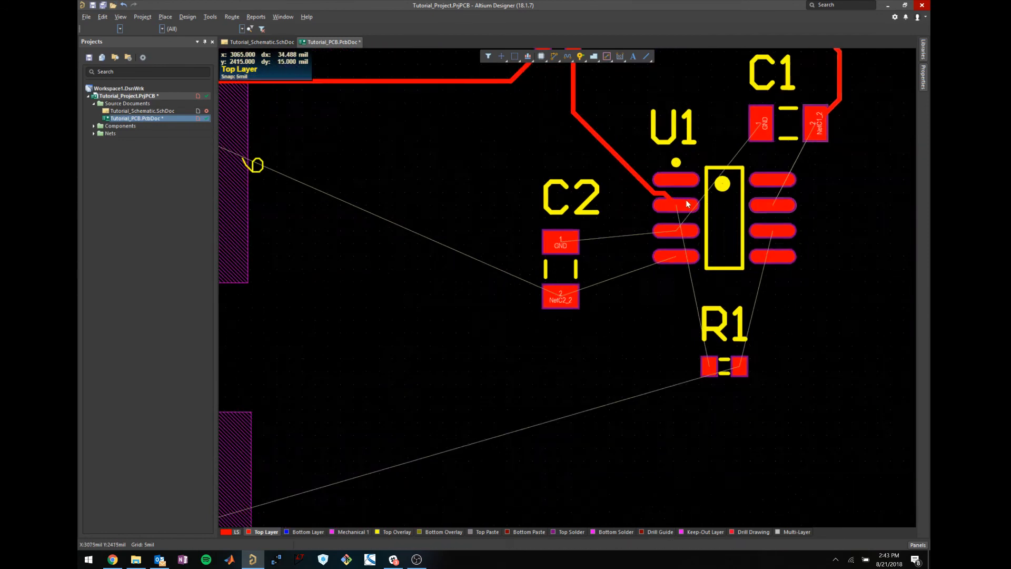
left_click(658, 189)
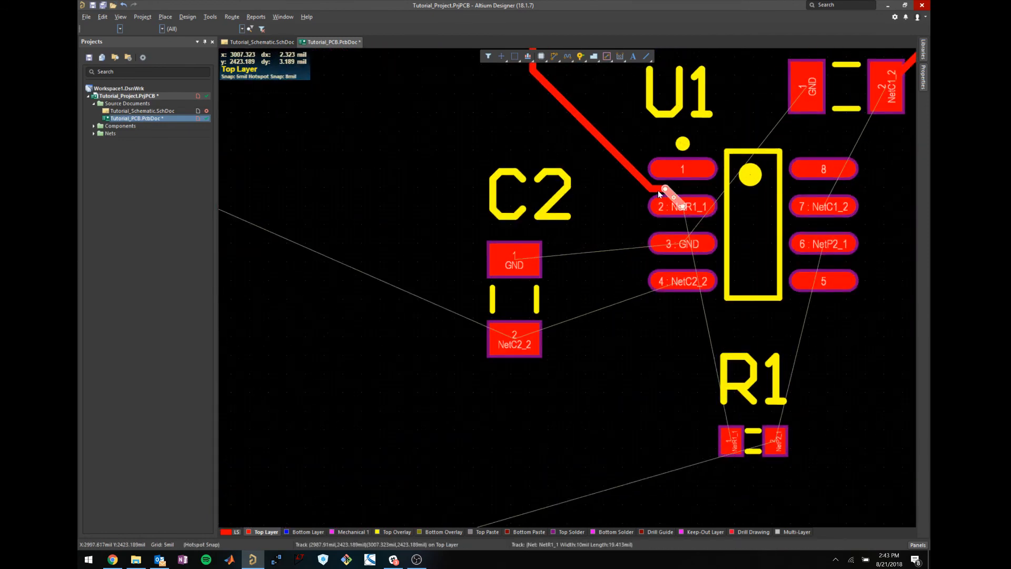
mouse_move(658, 189)
left_mouse_down()
mouse_move(656, 203)
mouse_move(671, 203)
left_mouse_up()
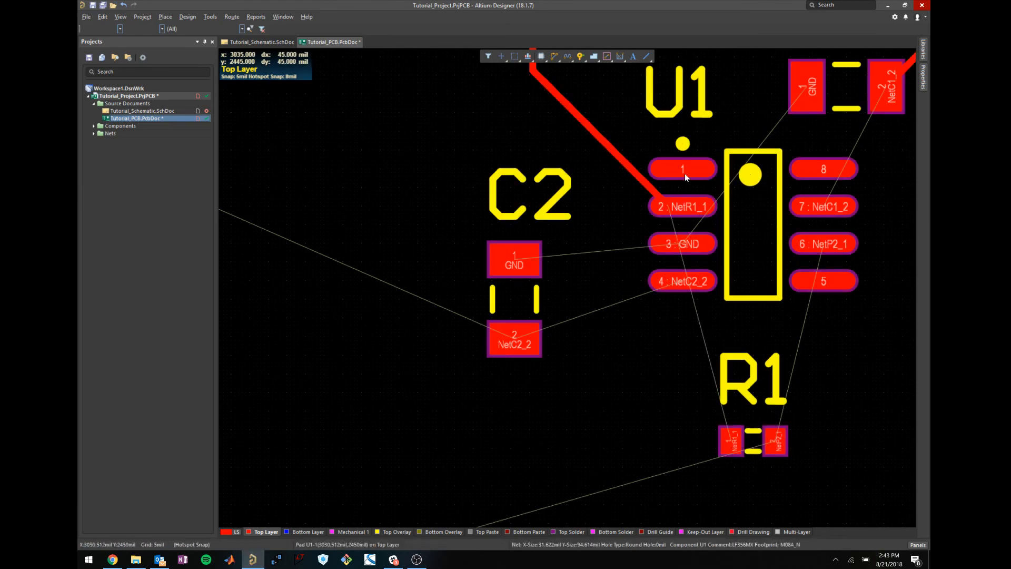
scroll(669, 210, "up", 3)
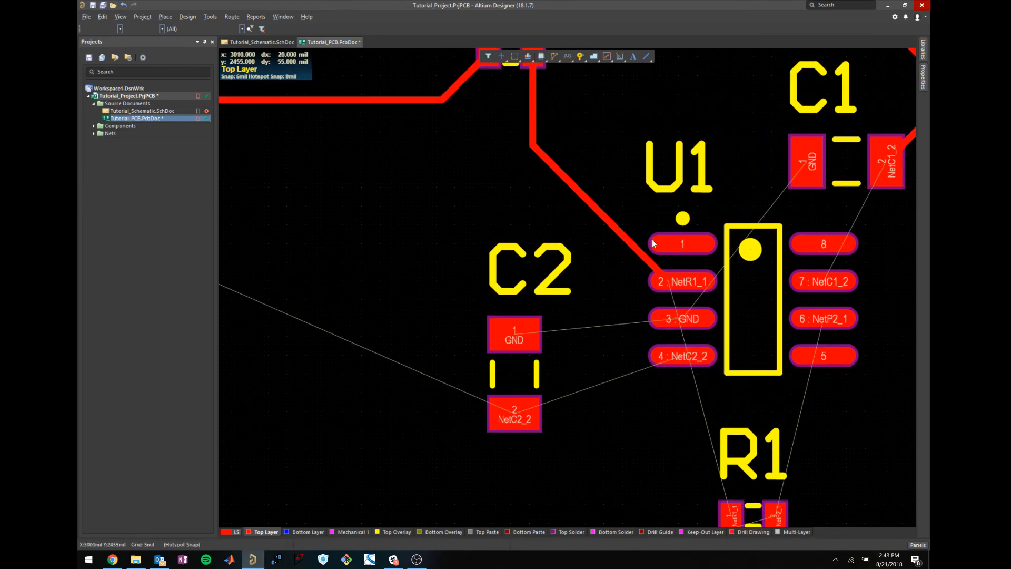
scroll(597, 321, "down", 3)
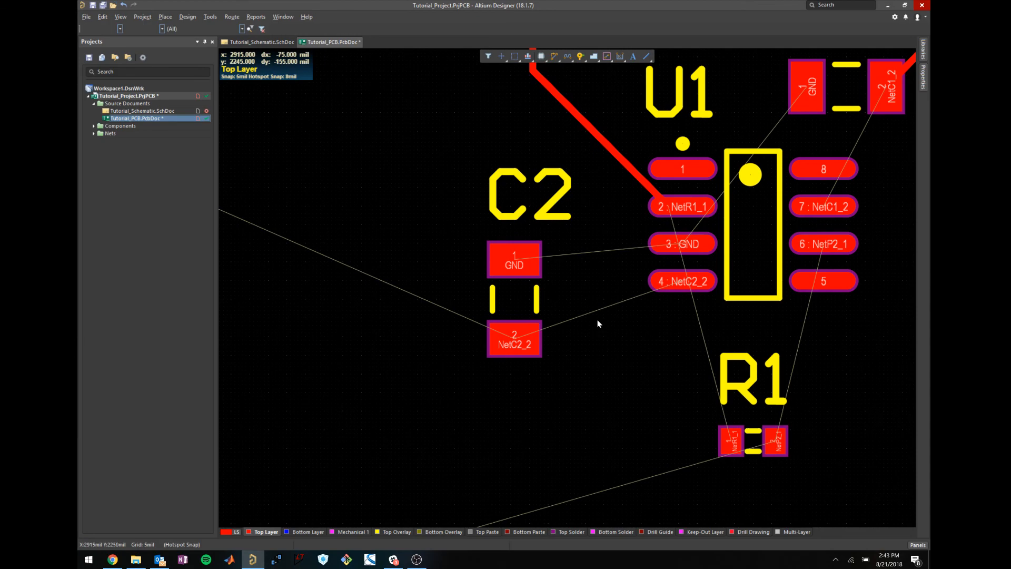
scroll(597, 323, "down", 3, "ctrl")
scroll(500, 311, "up", 3)
scroll(501, 311, "down", 3)
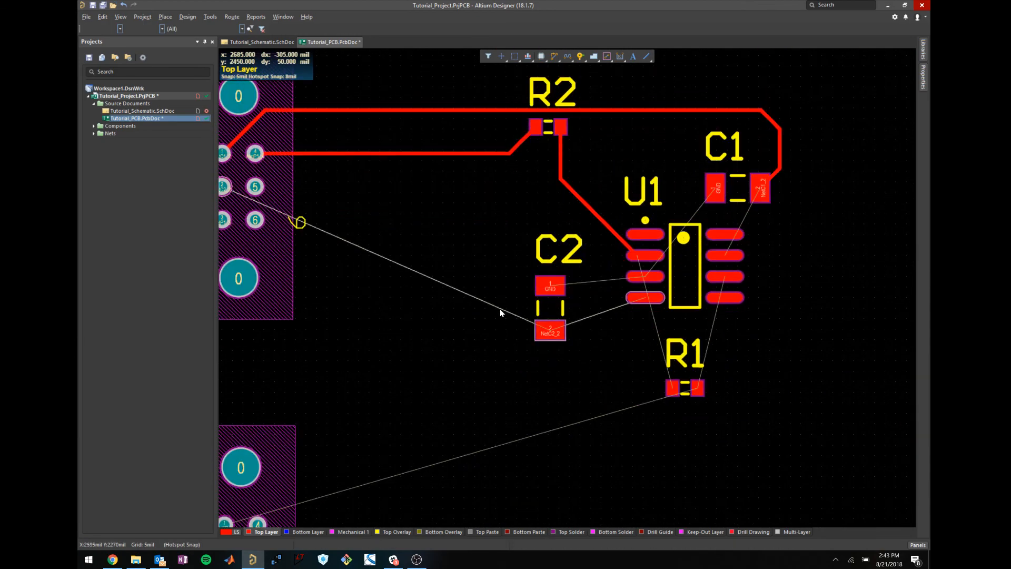
scroll(500, 308, "left", 3, "shift")
scroll(487, 277, "down", 4)
scroll(516, 358, "up", 6)
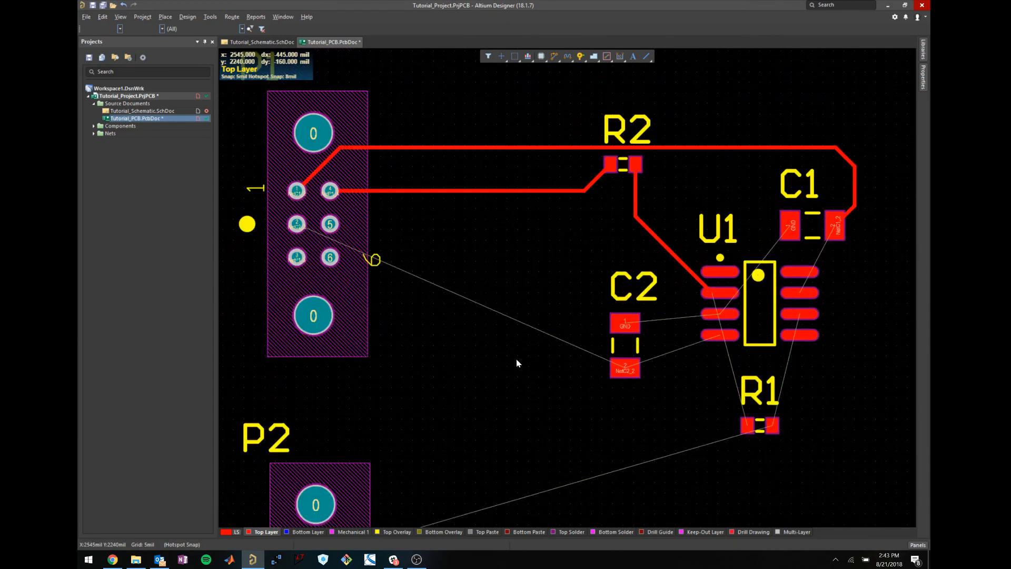
scroll(571, 335, "down", 6)
Start a top-layer GND track from C1's left pad toward the upper left.
scroll(566, 337, "up", 5)
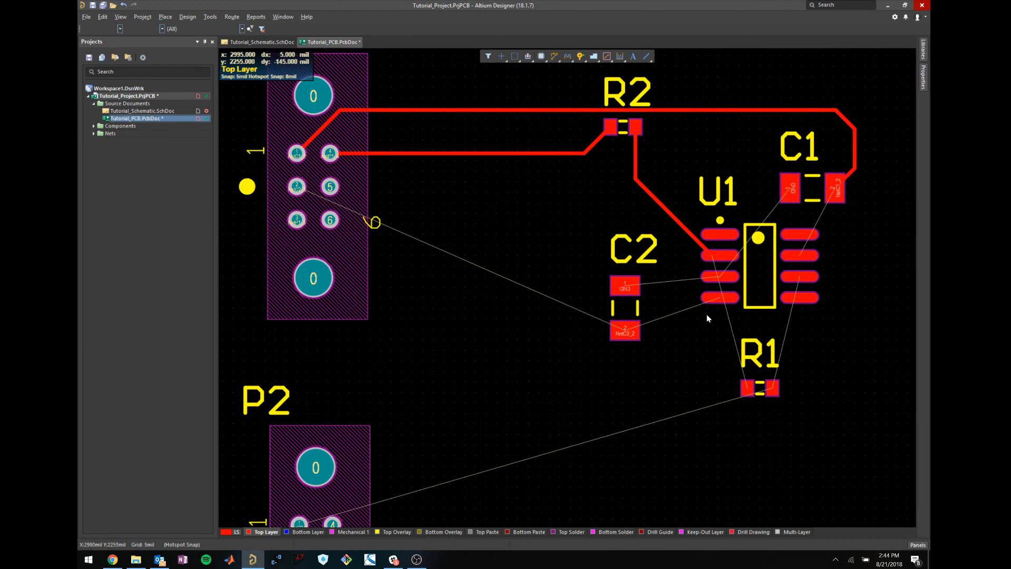
scroll(781, 213, "down", 3, "ctrl")
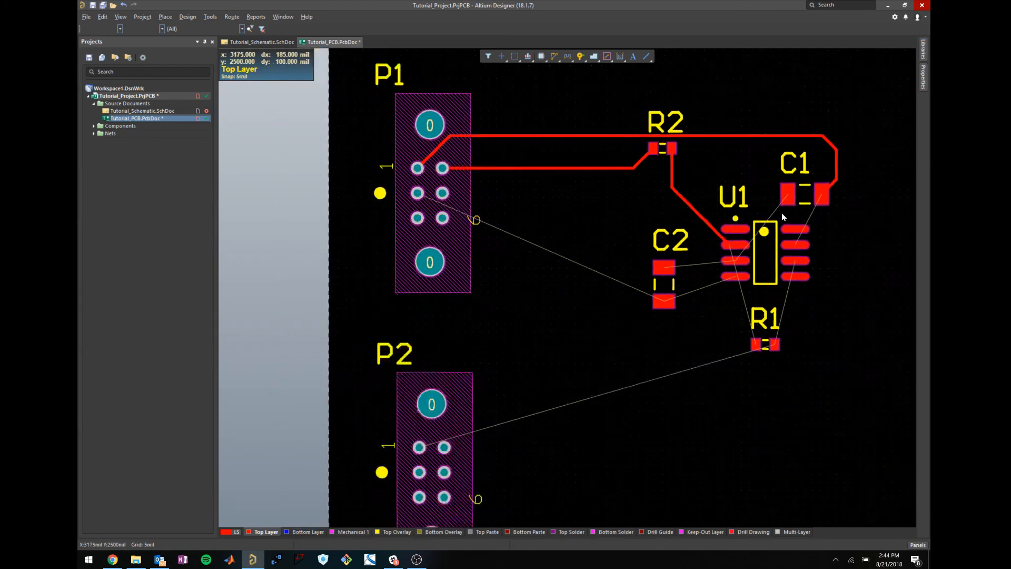
scroll(782, 213, "up", 3, "ctrl")
scroll(627, 296, "right", 3, "shift")
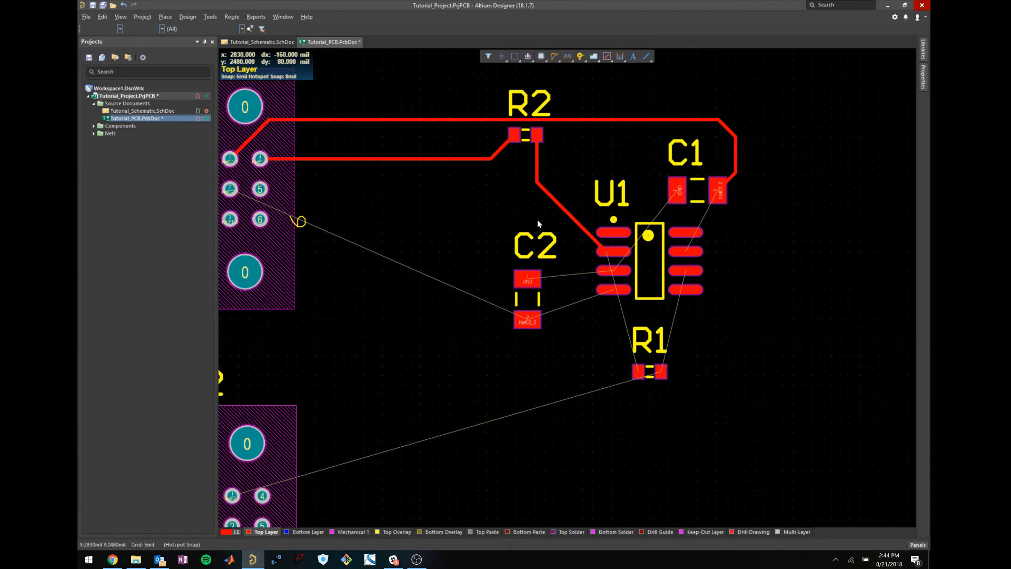
left_click(677, 188)
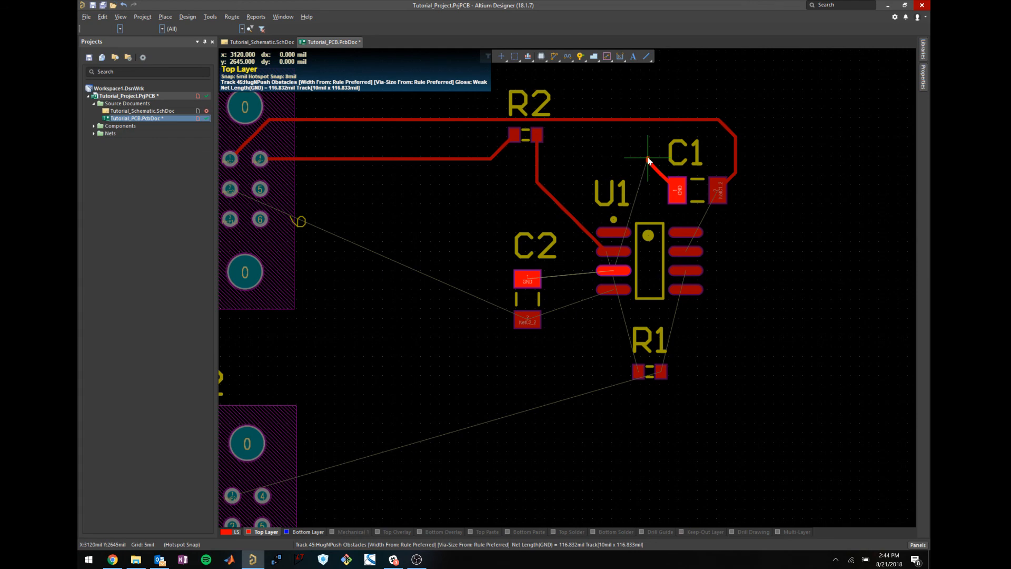
Commit the short GND track leaving C1's left pad and end routing.
left_click(648, 158)
right_click(649, 159)
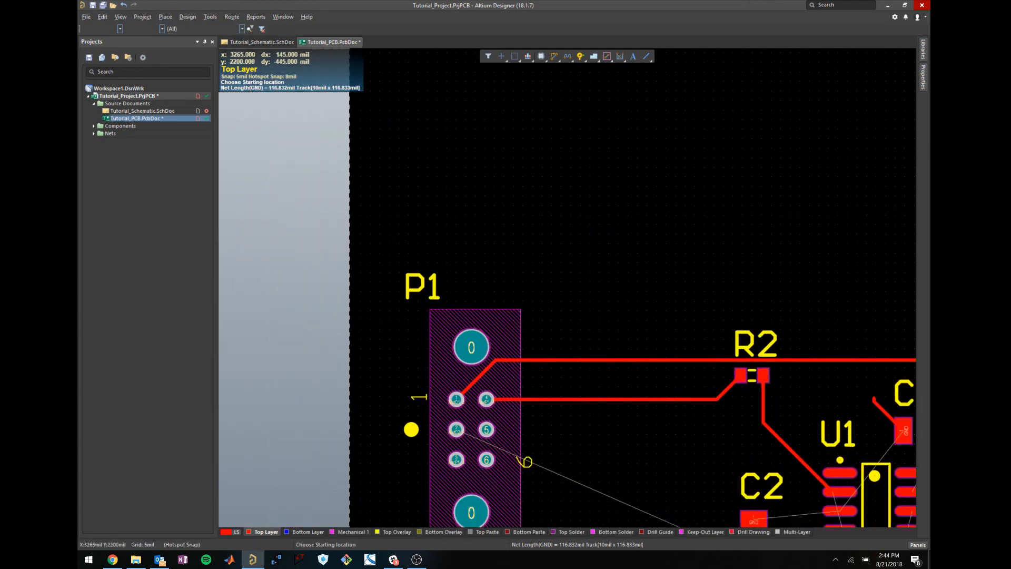
key("Escape")
right_click_drag(700, 422, 502, 320)
Place a via at the end of C1's GND track.
left_click(167, 16)
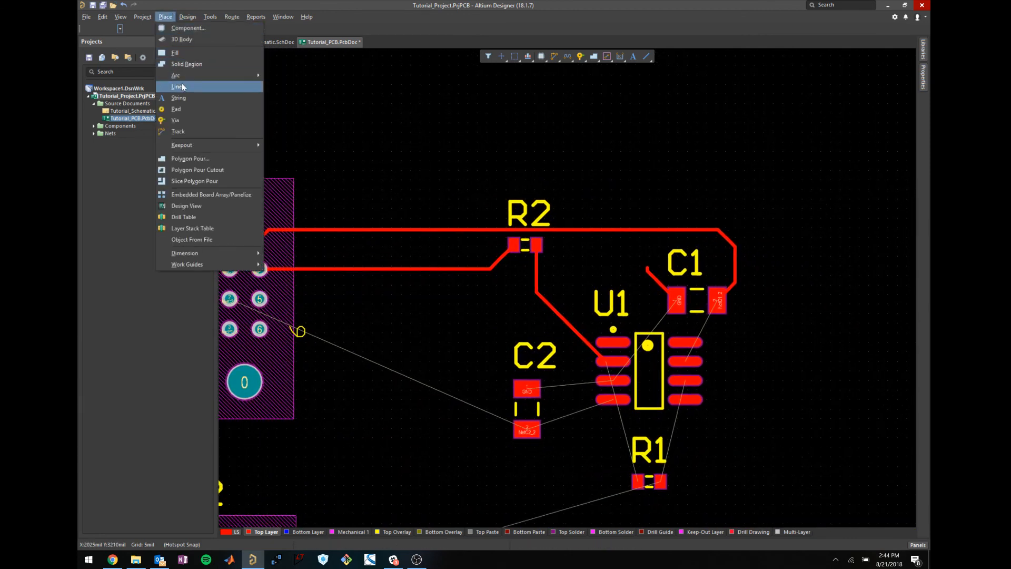
left_click(175, 120)
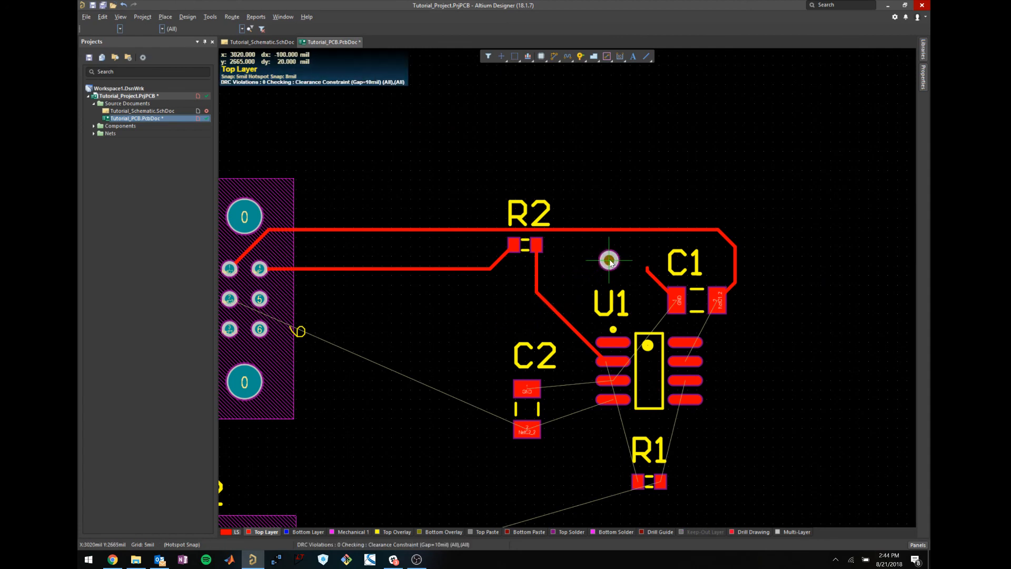
scroll(627, 263, "up", 2, "ctrl")
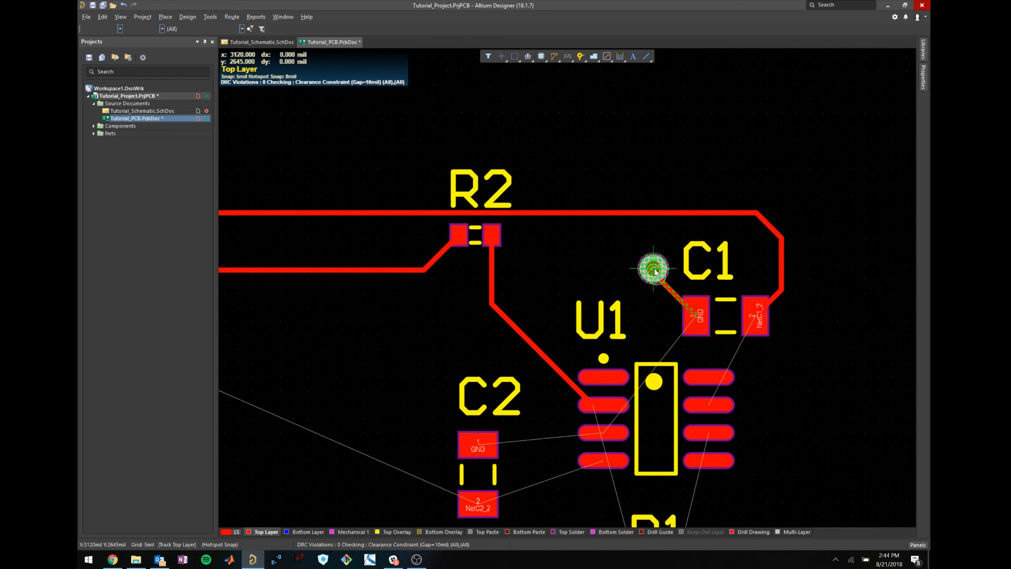
left_click(653, 272)
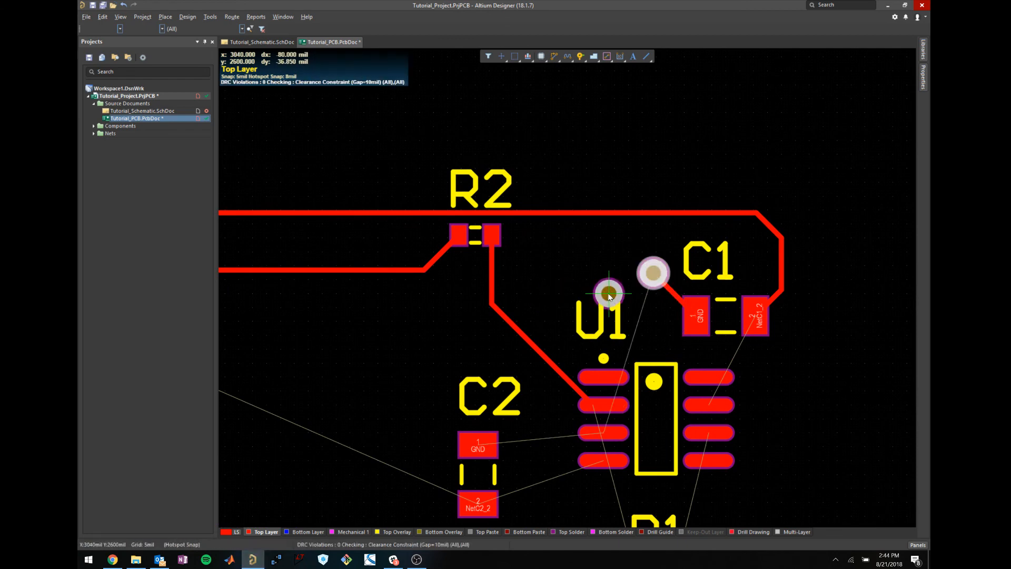
key("Escape")
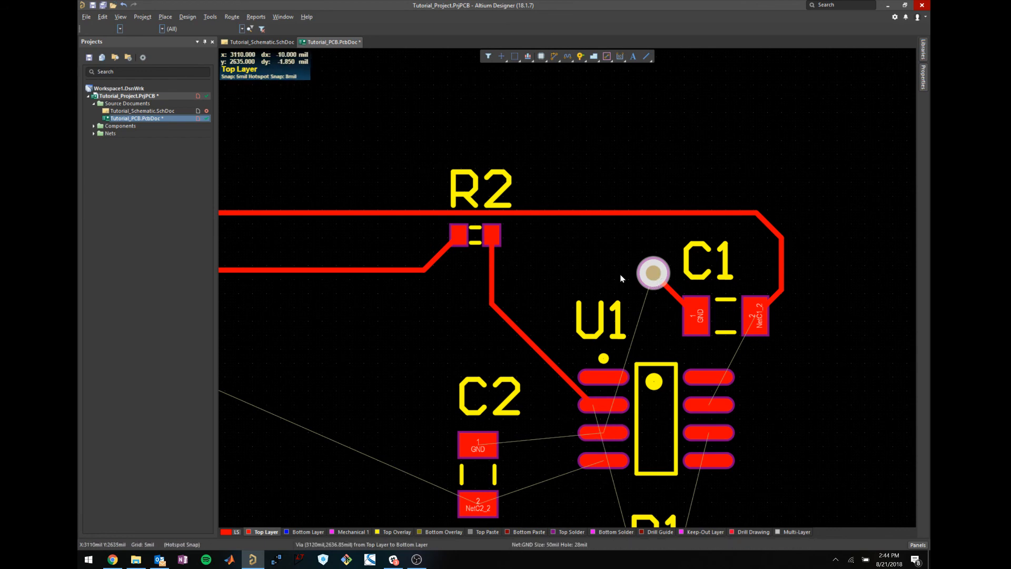
On the Bottom Layer, route a GND track from C1's via to a point beside R2.
left_click(320, 532)
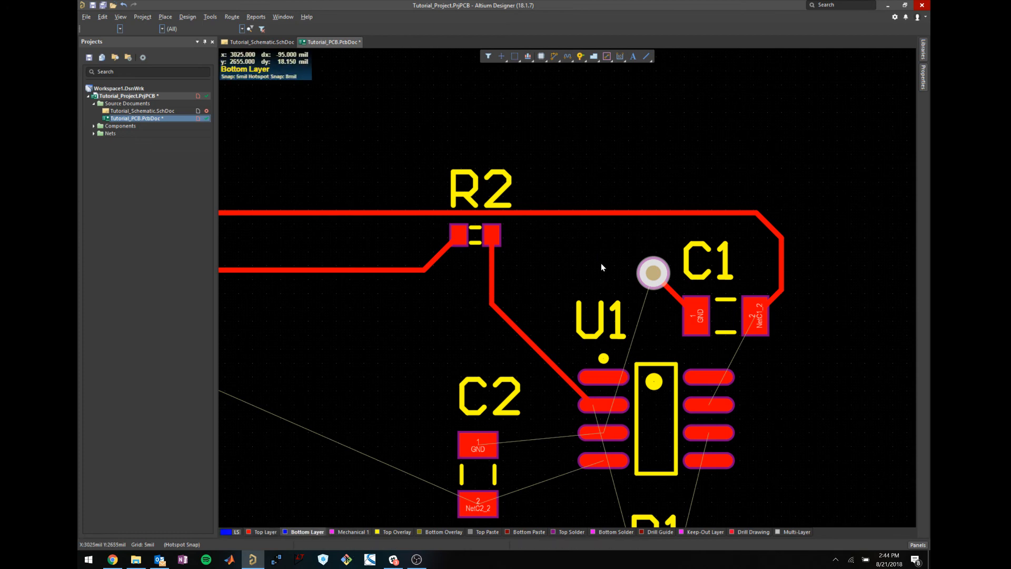
right_click(546, 215)
key("Escape")
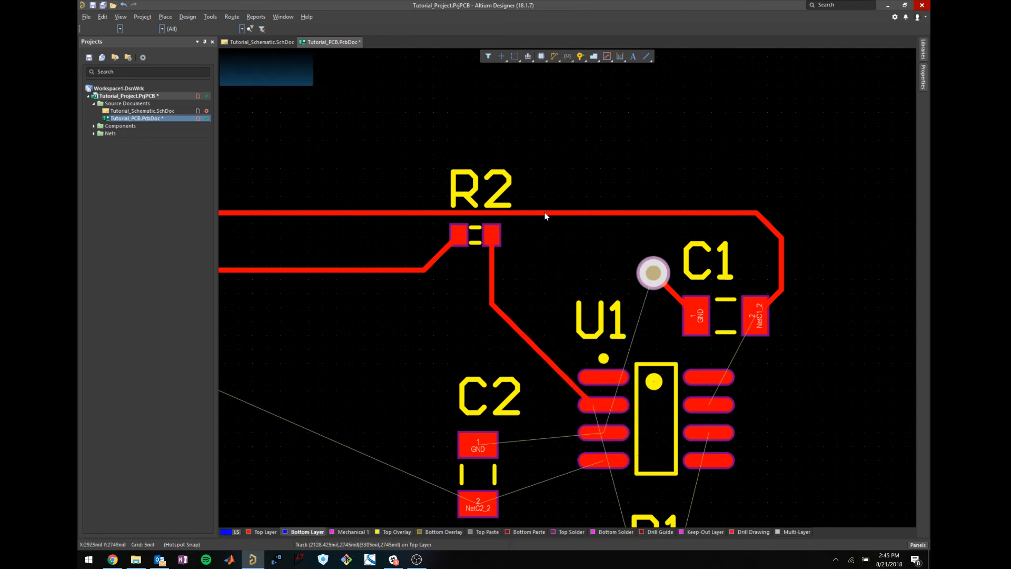
key("ctrl+w")
left_click(653, 274)
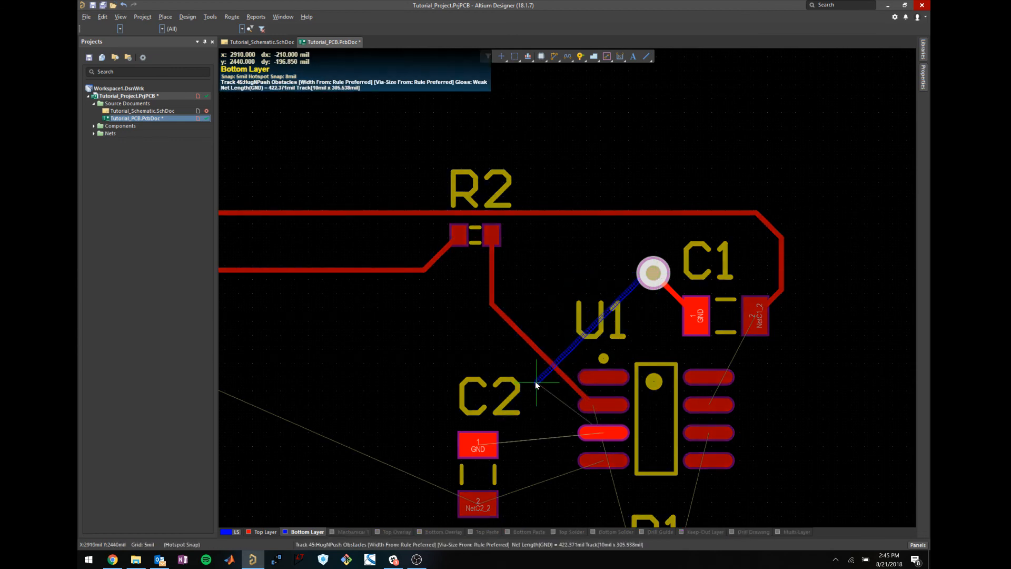
left_click(463, 298)
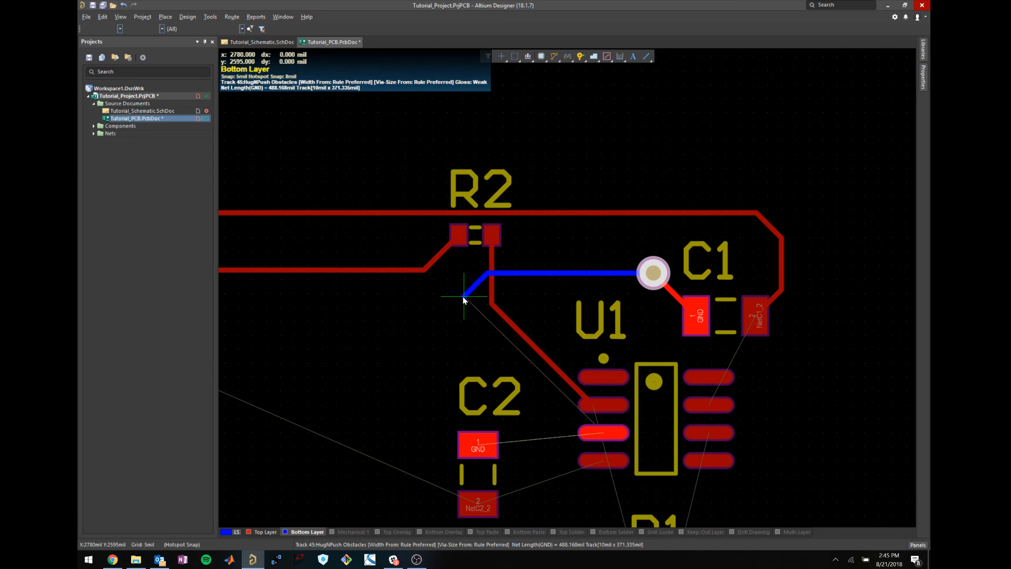
Place a second GND via at the end of the bottom-layer track.
key("p")
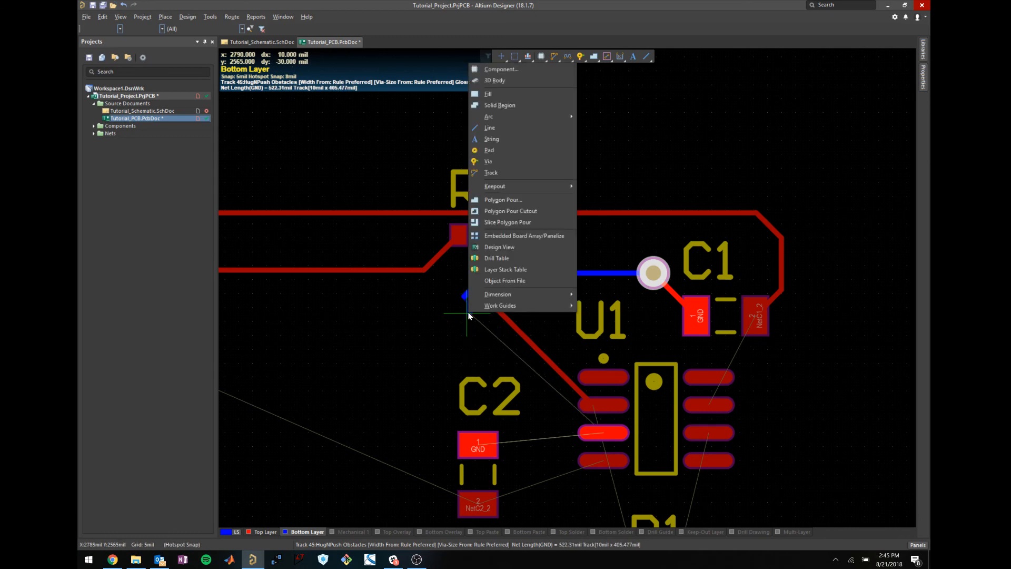
key("Escape")
key("Escape")
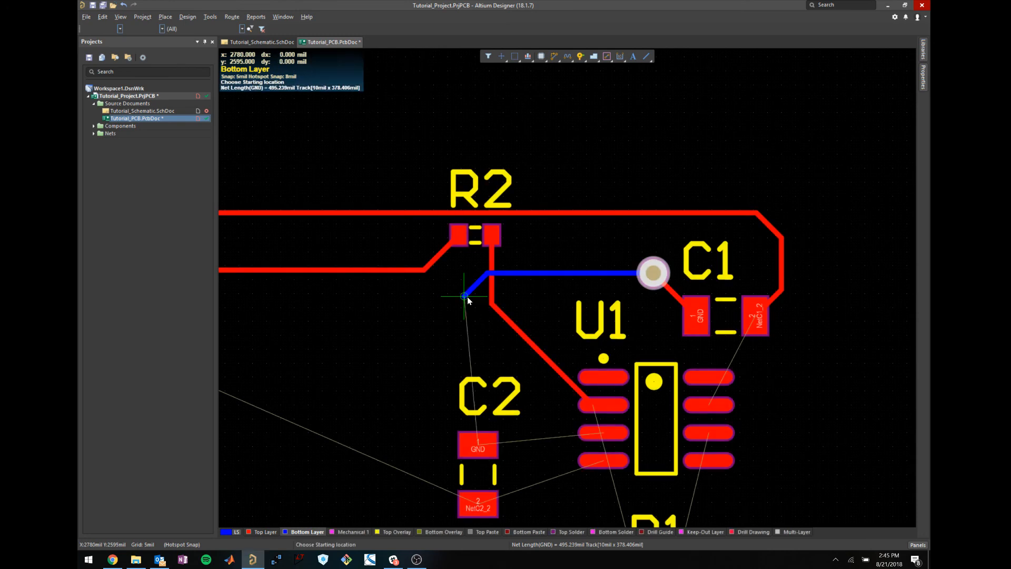
key("p")
key("v")
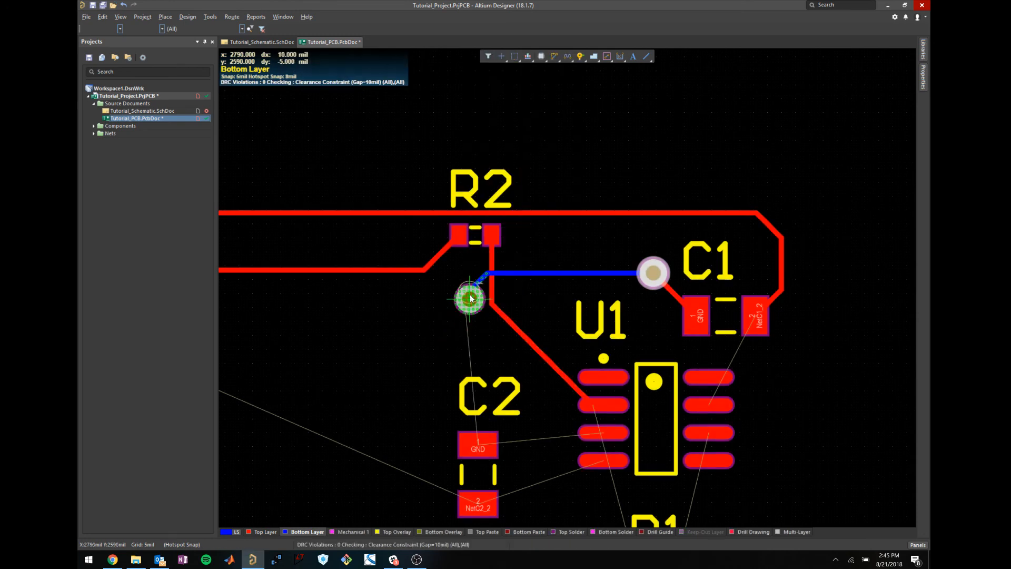
left_click(475, 305)
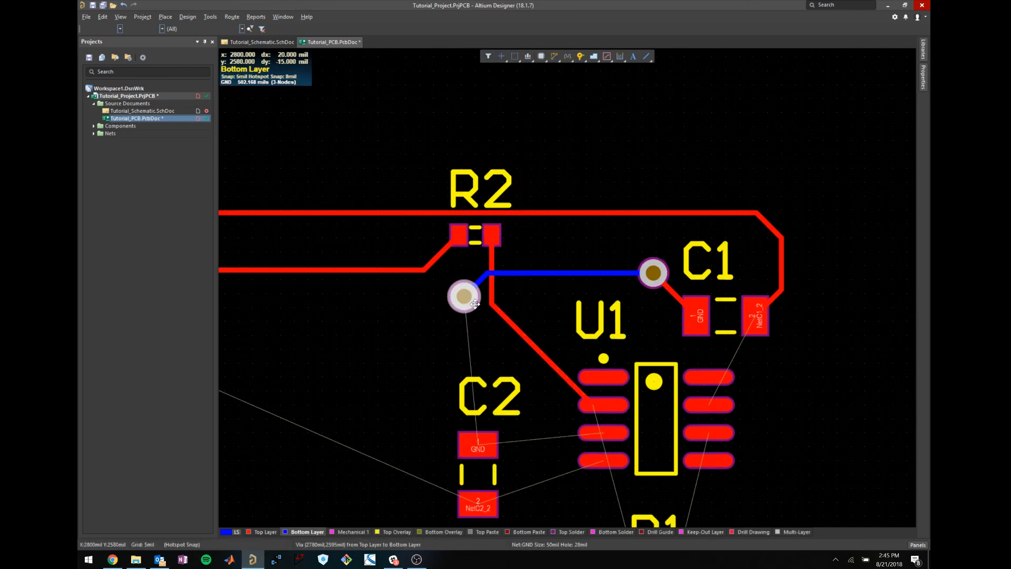
On the Top Layer, route a GND track from the new via to U1's GND pin 3.
left_click(273, 532)
key("ctrl+w")
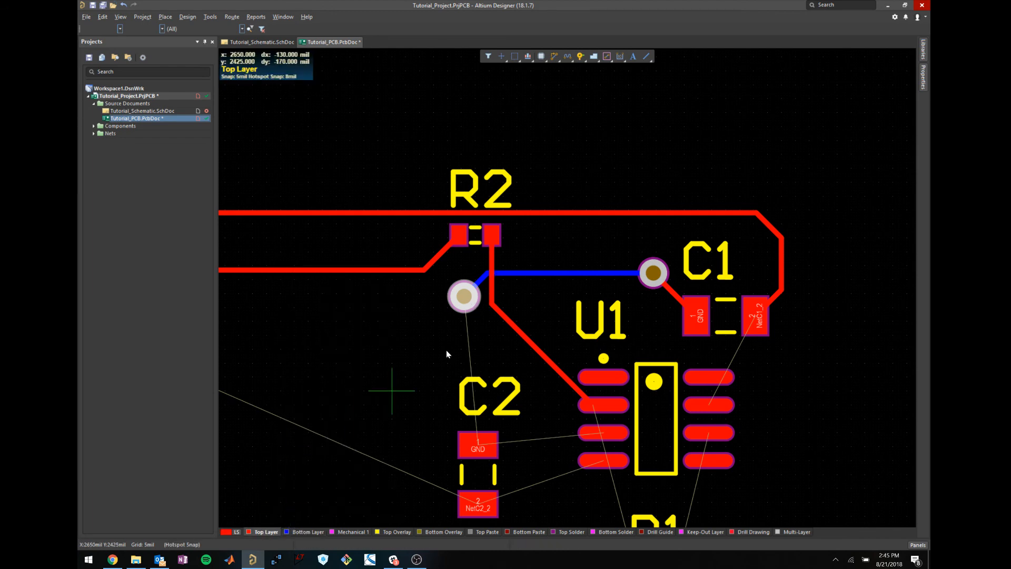
left_click(466, 298)
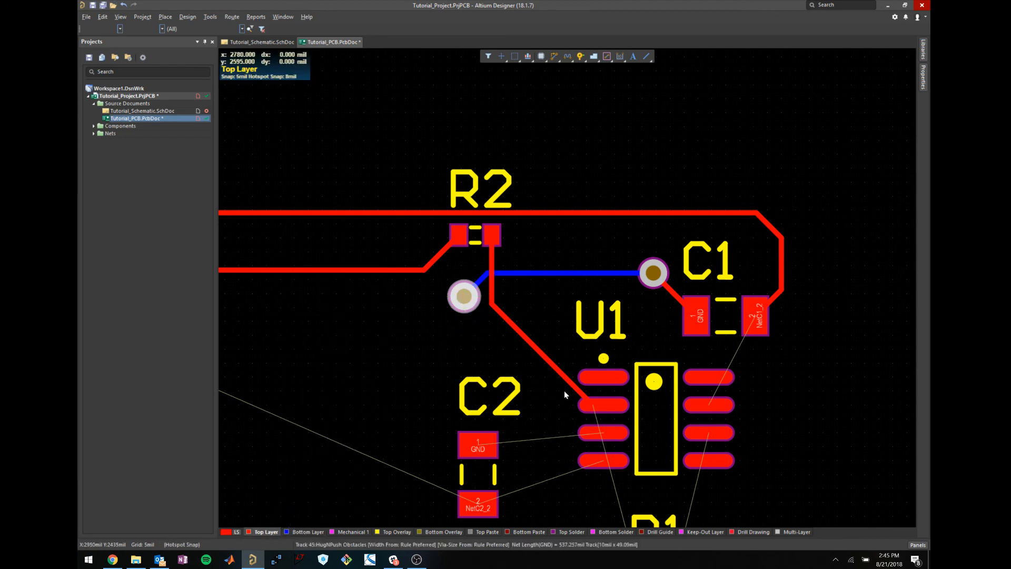
left_click(603, 434)
right_click(583, 446)
Pull the GND track's end onto U1's pad and straighten it into one diagonal run.
left_click(572, 432)
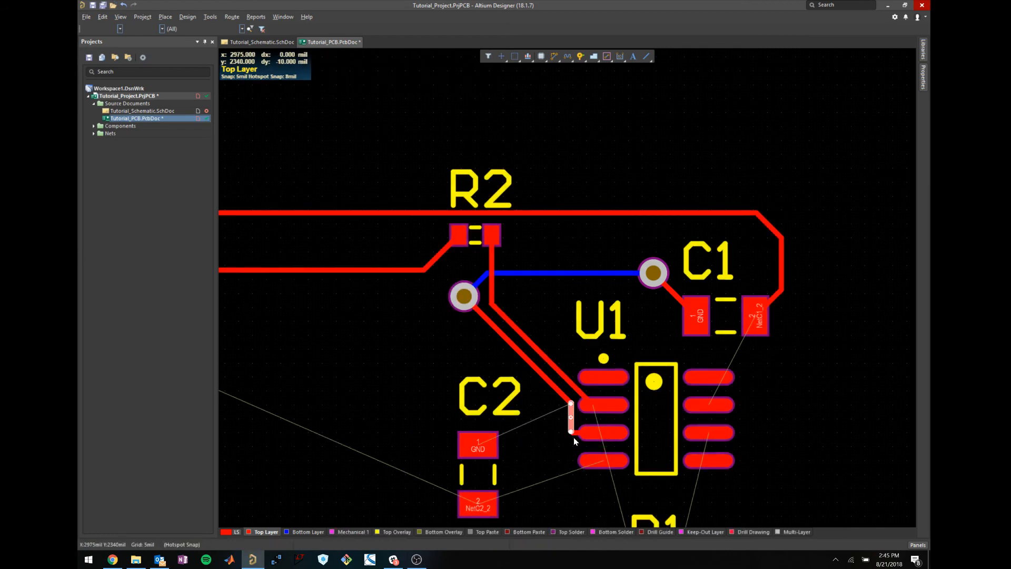
scroll(573, 432, "up", 2, "ctrl")
left_click_drag(571, 432, 600, 428)
left_click(574, 430)
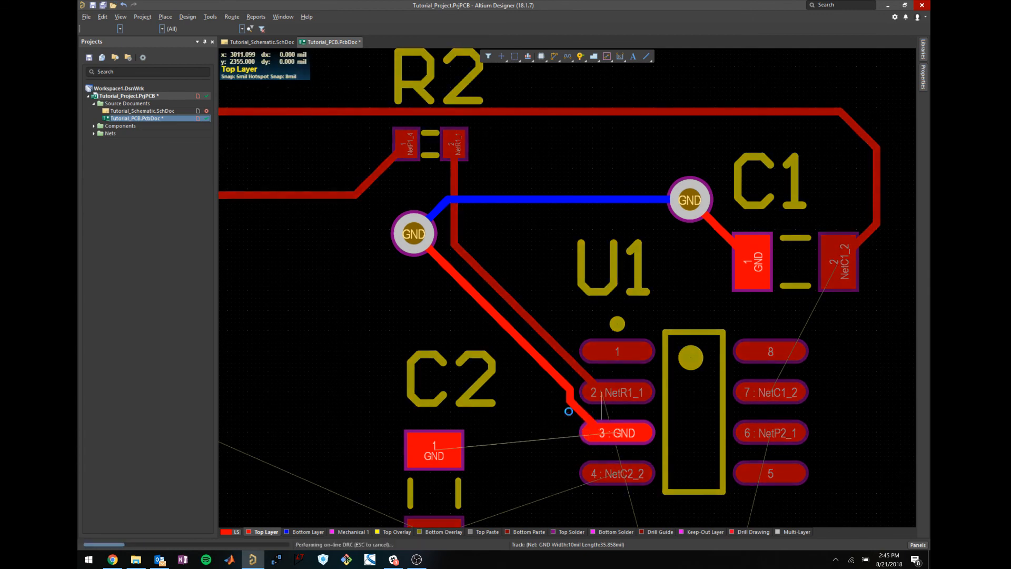
left_click(560, 381)
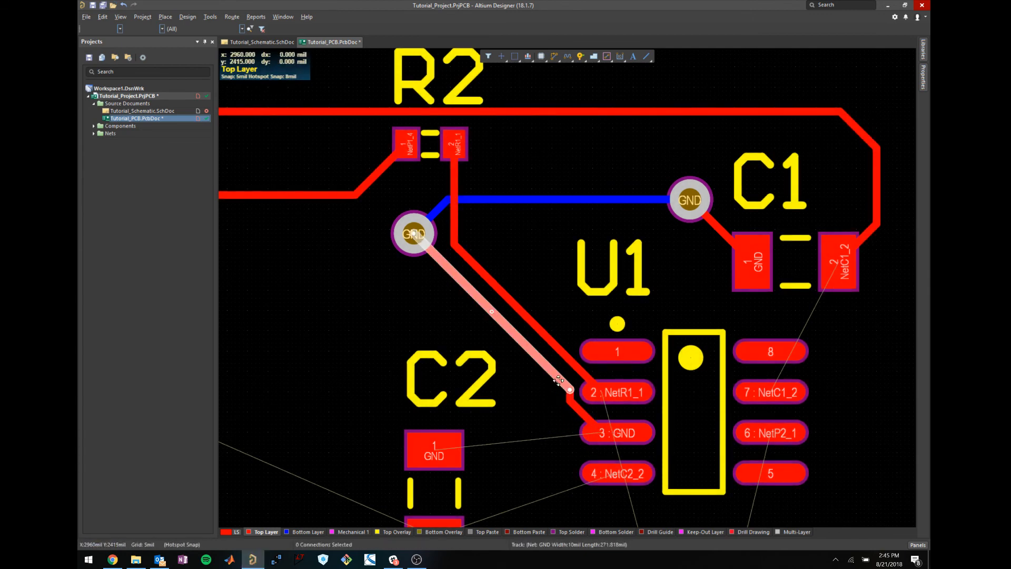
left_click_drag(560, 382, 555, 383)
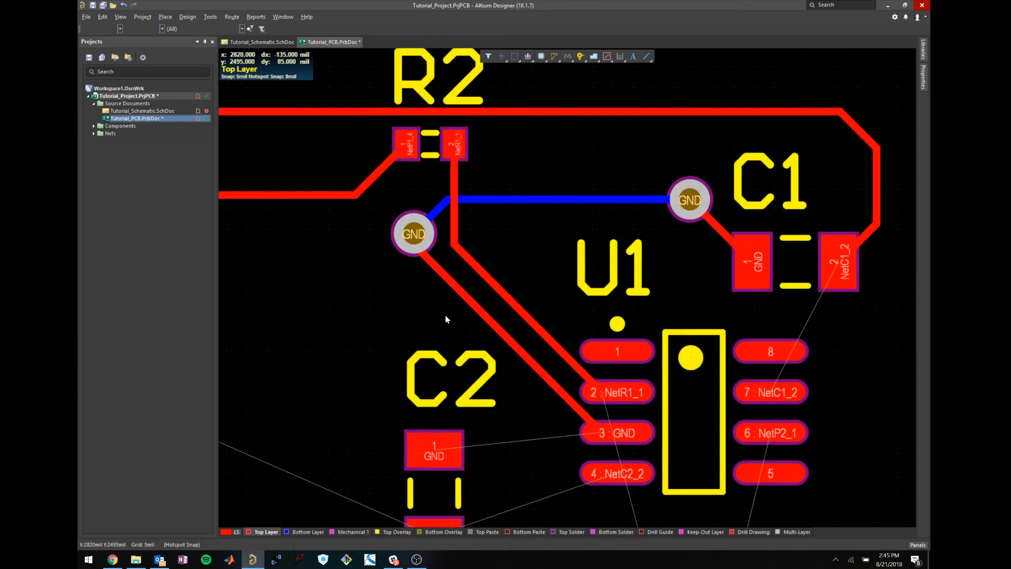
scroll(444, 315, "down", 1, "ctrl")
scroll(583, 225, "down", 2, "ctrl")
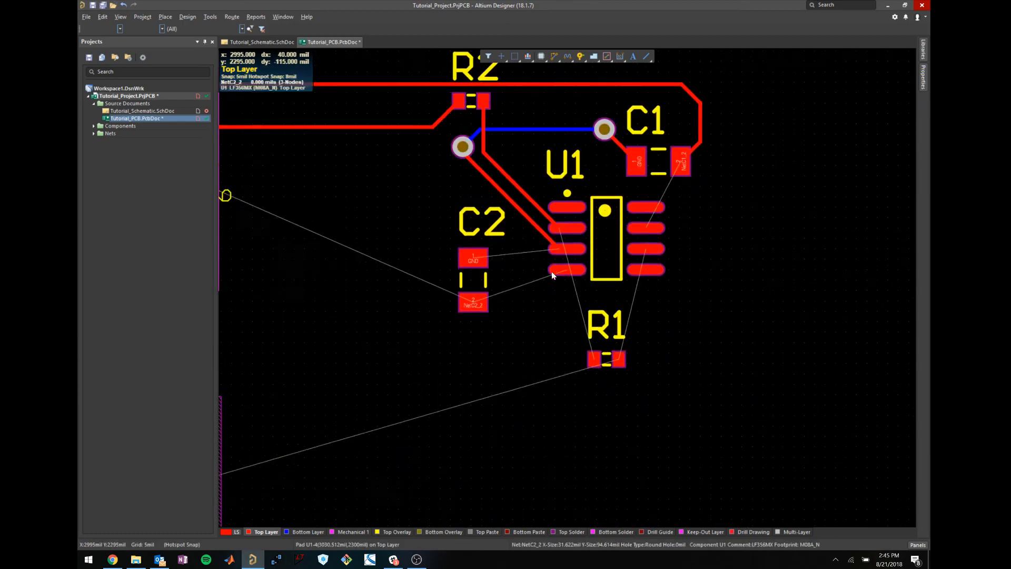
scroll(552, 271, "up", 1, "ctrl")
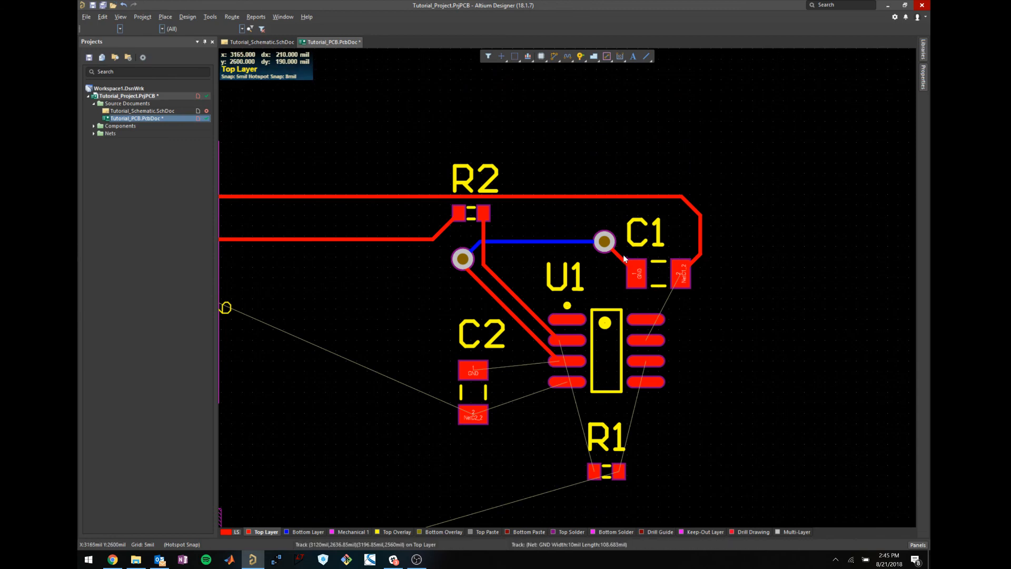
scroll(553, 325, "down", 2, "ctrl")
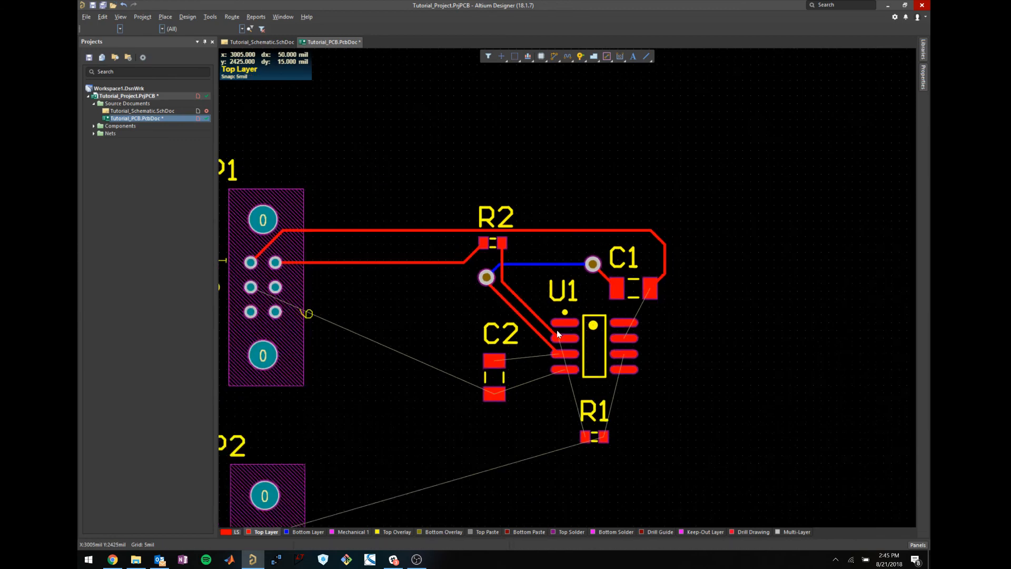
scroll(548, 341, "up", 2, "shift")
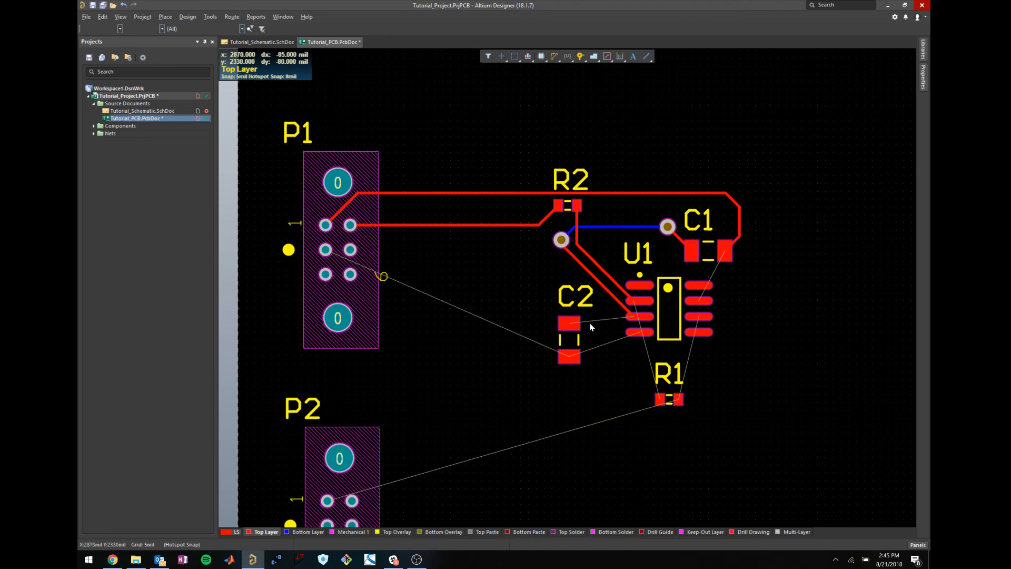
scroll(605, 323, "up", 1, "ctrl")
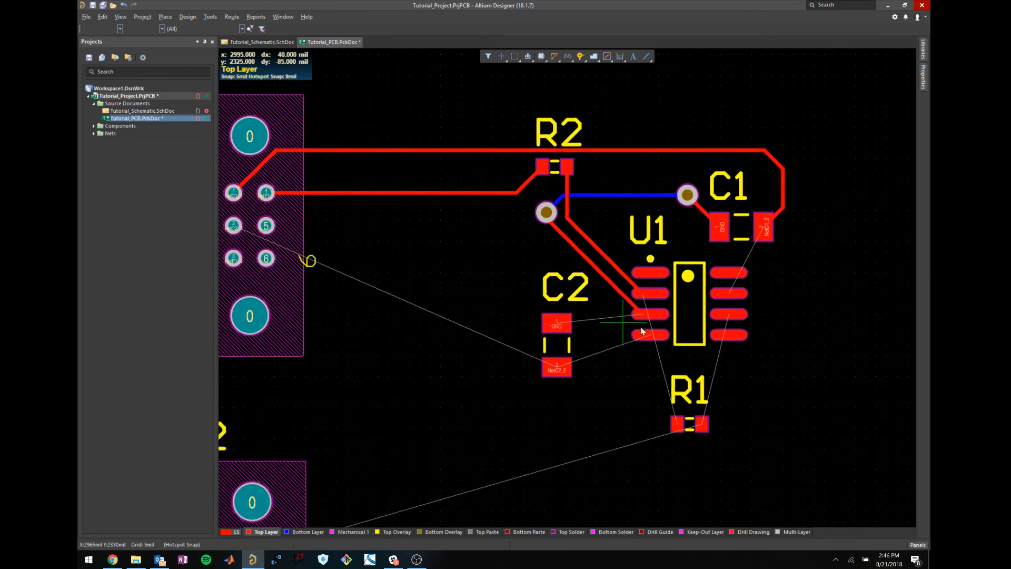
Route a top-layer NetR1_1 track from U1 pin 2 down to R1's pad.
left_click(642, 294)
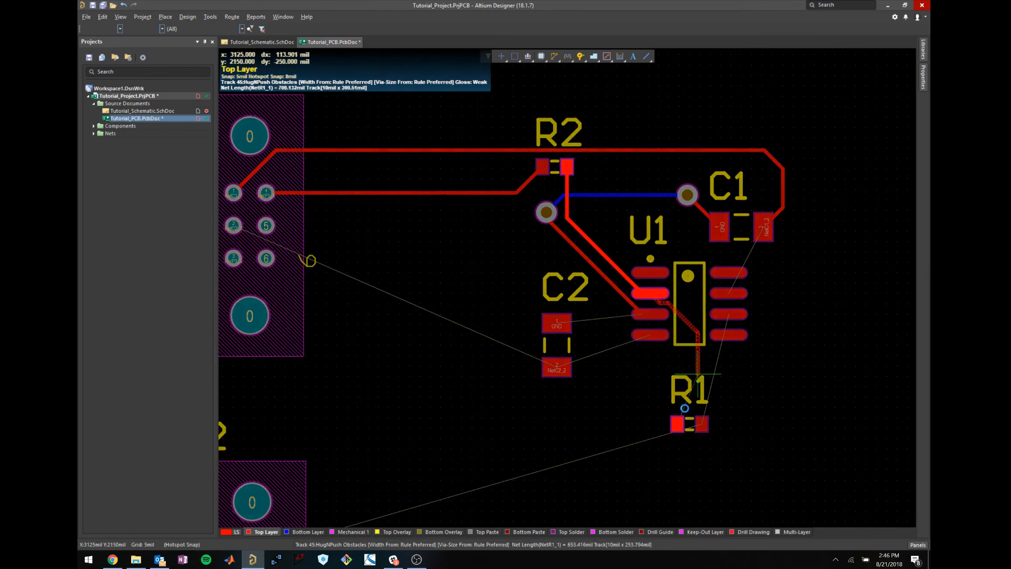
left_click(677, 424)
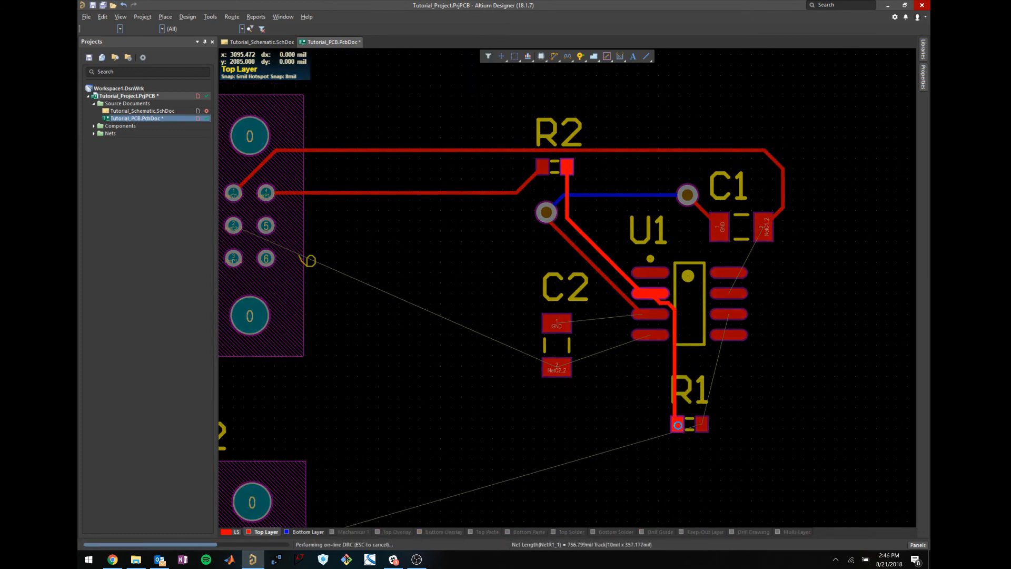
key("Escape")
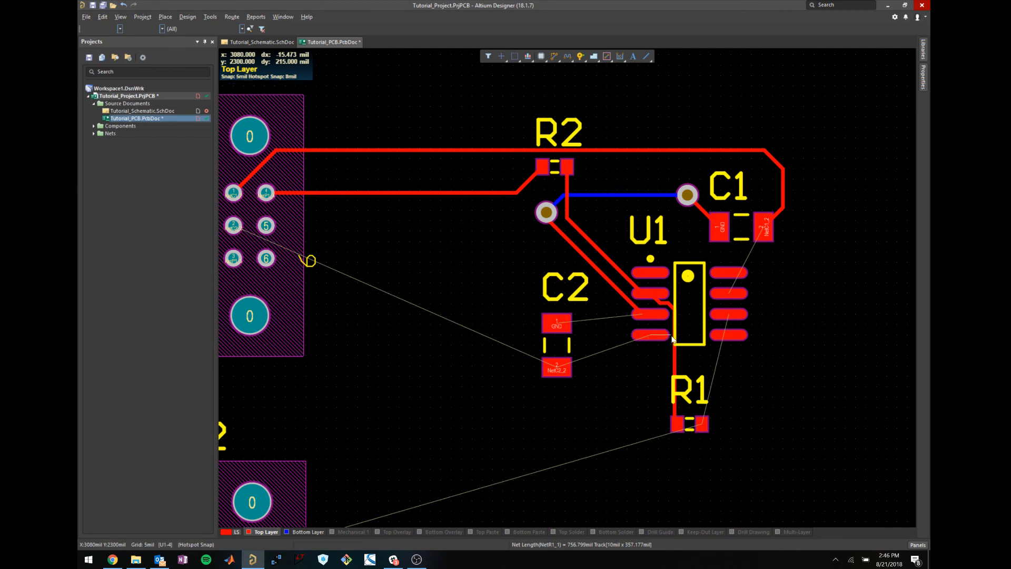
Reshape the NetR1_1 segment beside U1 pin 2 and clear the selection.
scroll(664, 303, "up", 2, "ctrl")
left_click(665, 302)
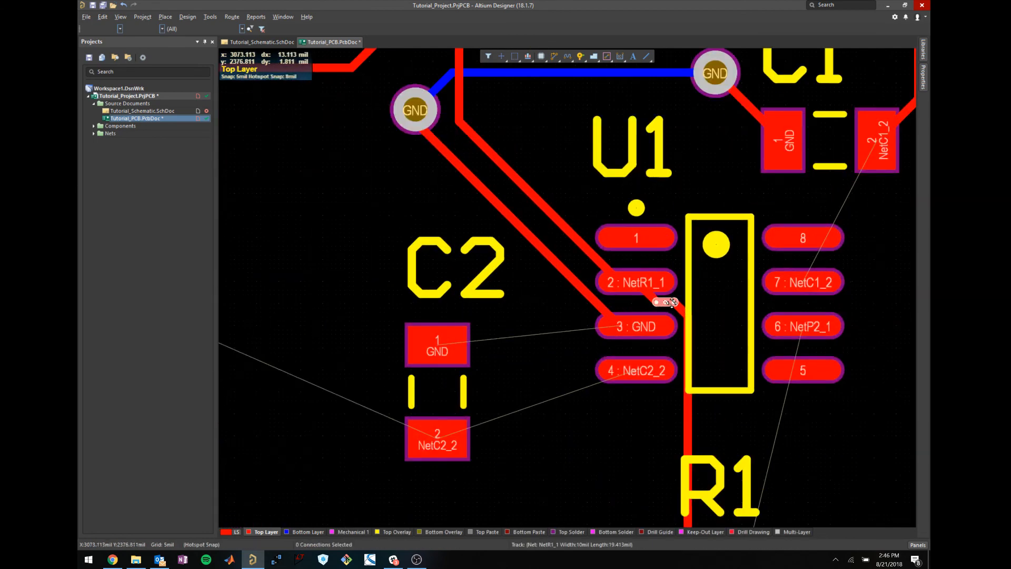
left_click_drag(672, 302, 655, 285)
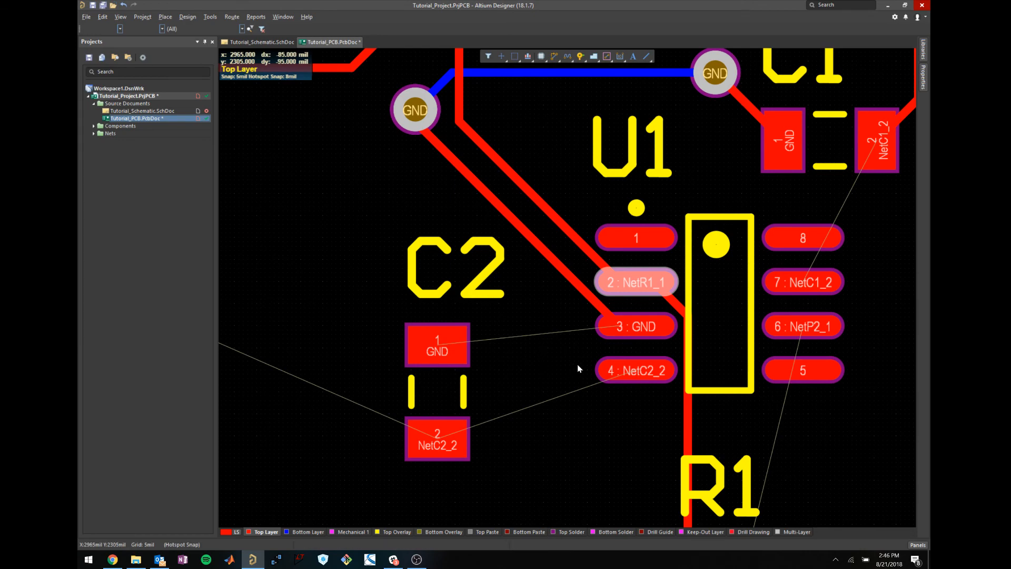
scroll(585, 366, "down", 4)
left_click(596, 366)
scroll(604, 332, "up", 2)
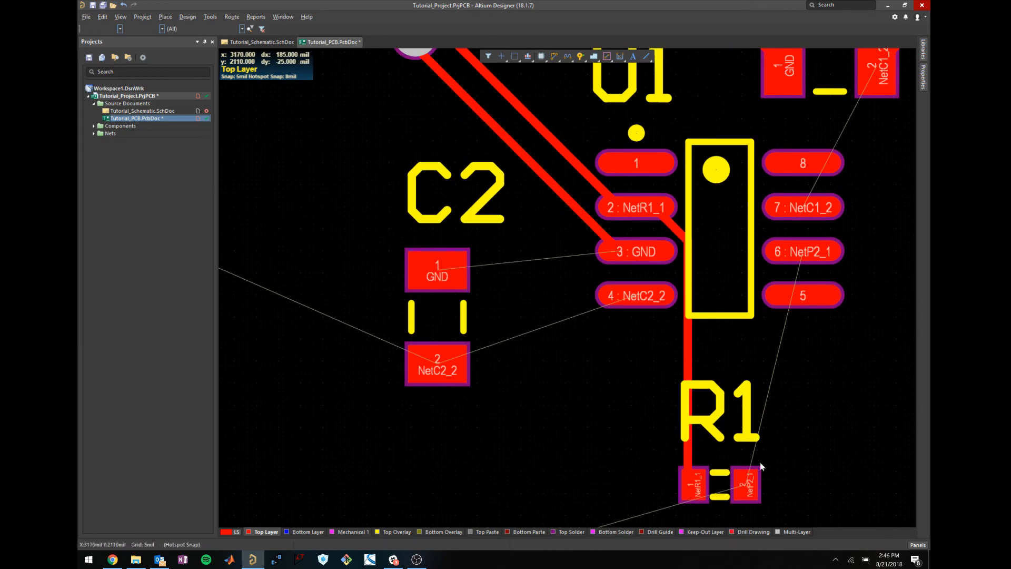
scroll(759, 463, "down", 2, "ctrl")
scroll(641, 350, "down", 4)
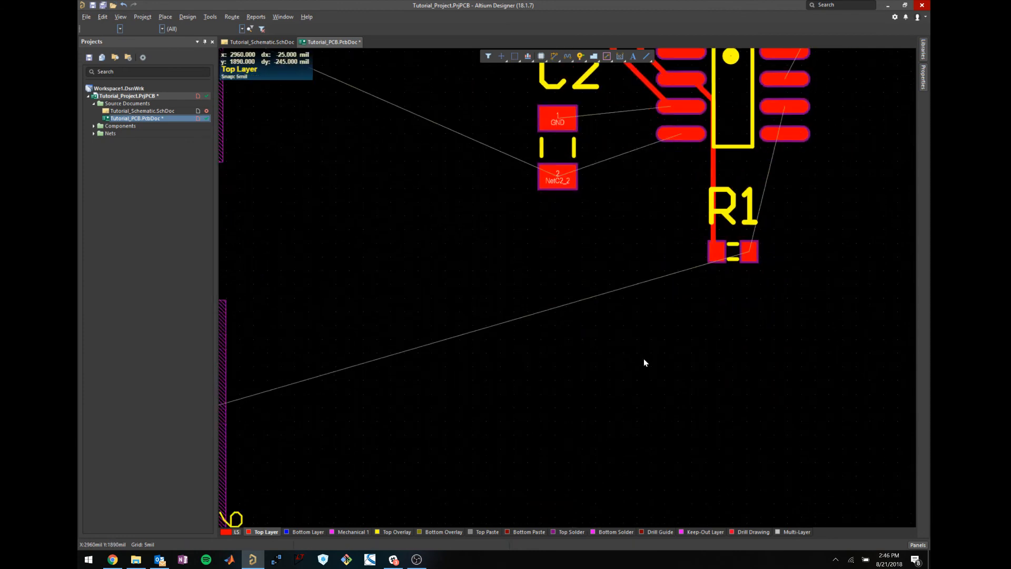
scroll(644, 358, "down", 2, "ctrl")
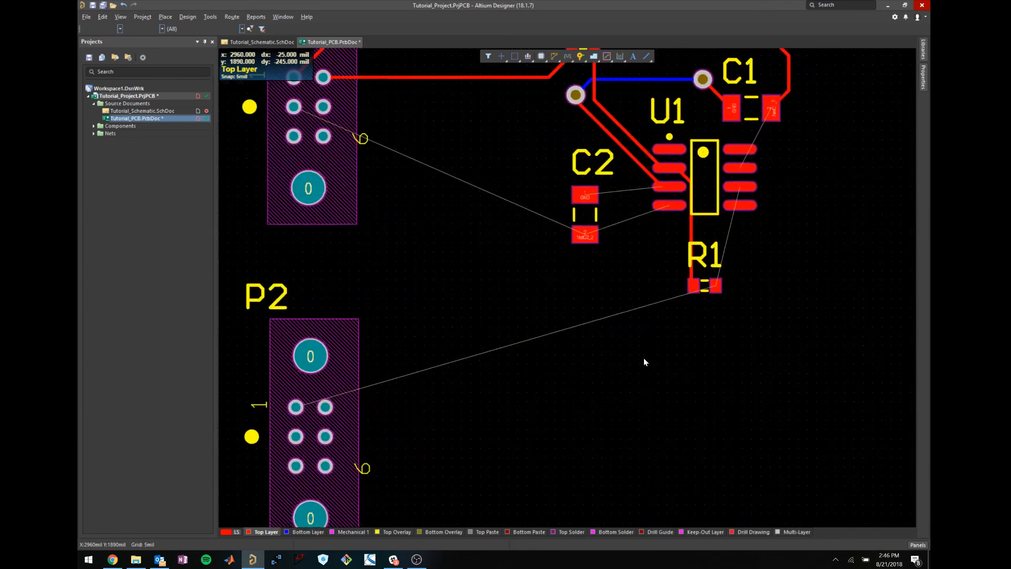
Route R1's second pad to P2 pin 1 and shift the track's horizontal run upward.
left_click(713, 291)
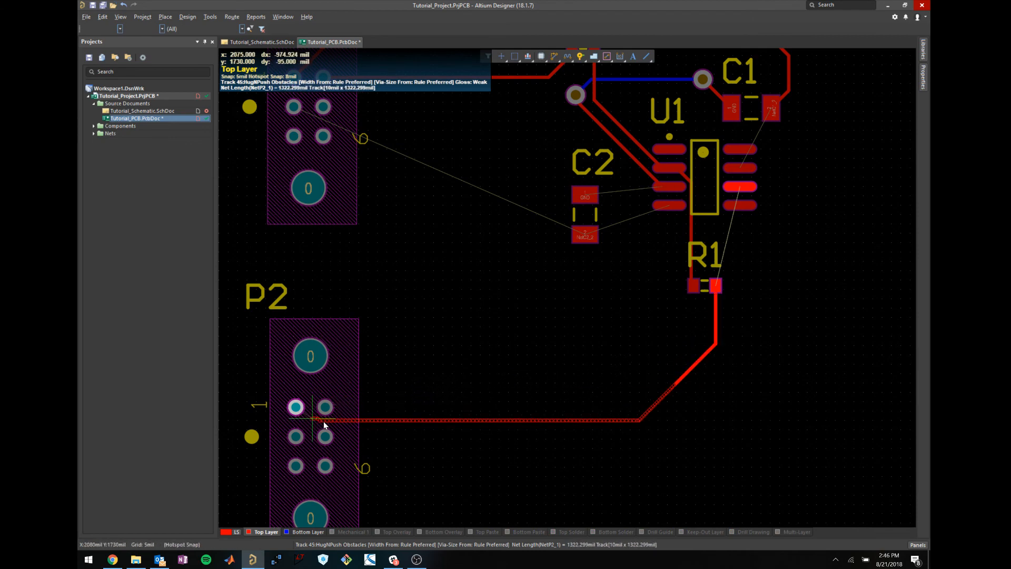
left_click(296, 407)
right_click(513, 419)
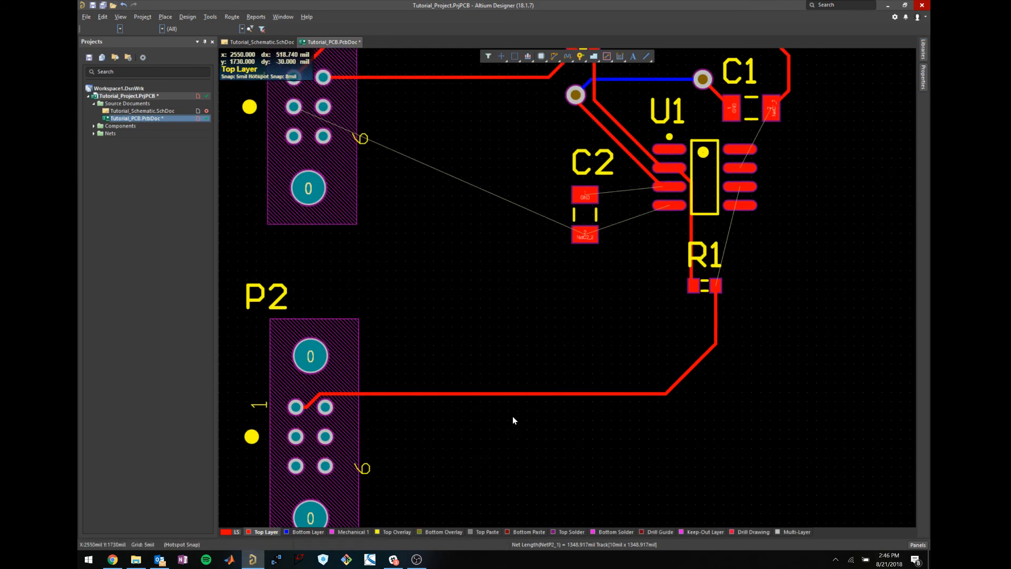
mouse_move(611, 395)
left_mouse_down()
mouse_move(595, 368)
mouse_move(614, 377)
left_mouse_up()
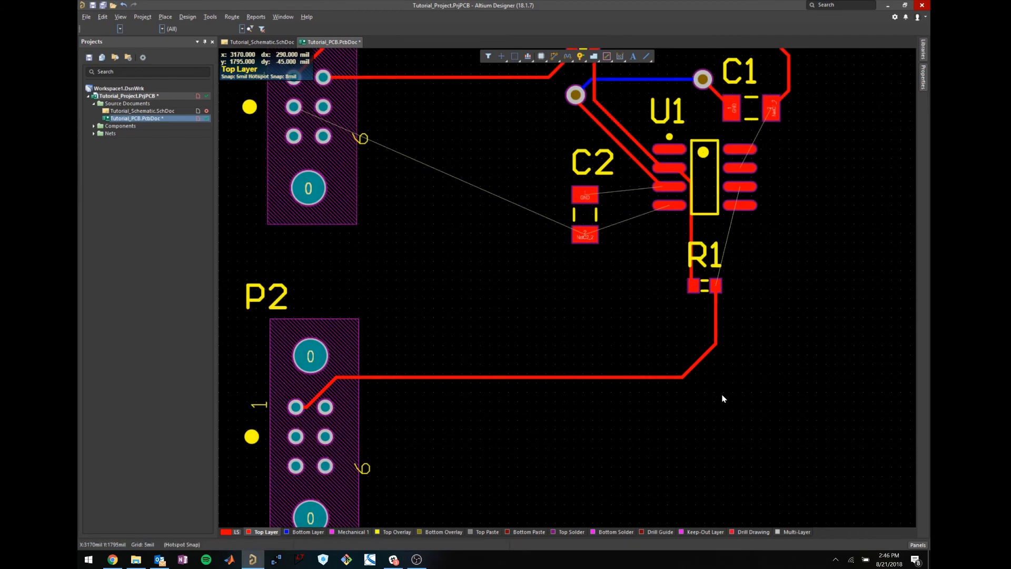
Route a track from R1's right pad up to U1 pin 6, then clear the selection.
key("ctrl+w")
left_click(715, 284)
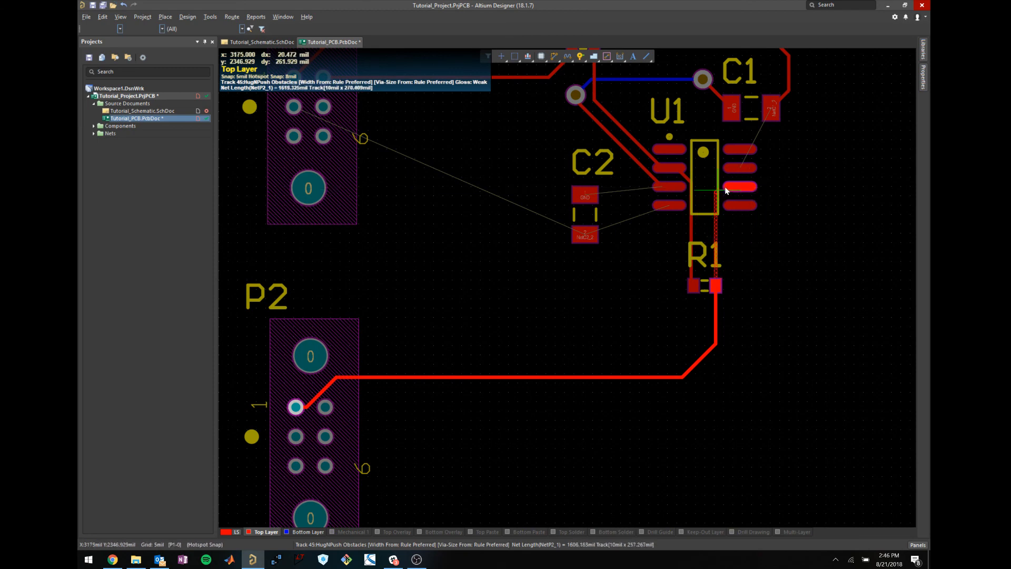
left_click(740, 188)
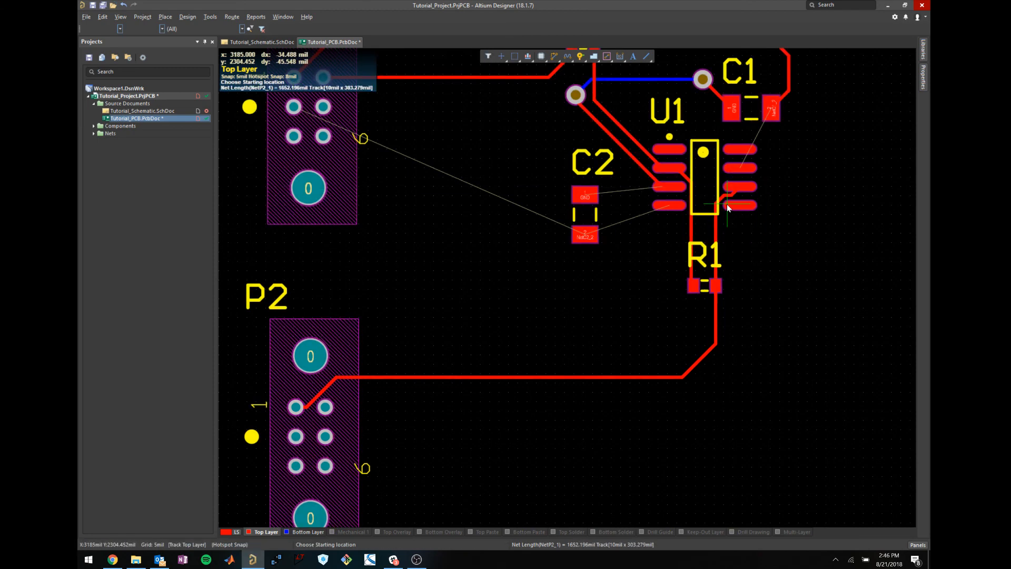
scroll(727, 203, "up", 2, "ctrl")
left_click(721, 187)
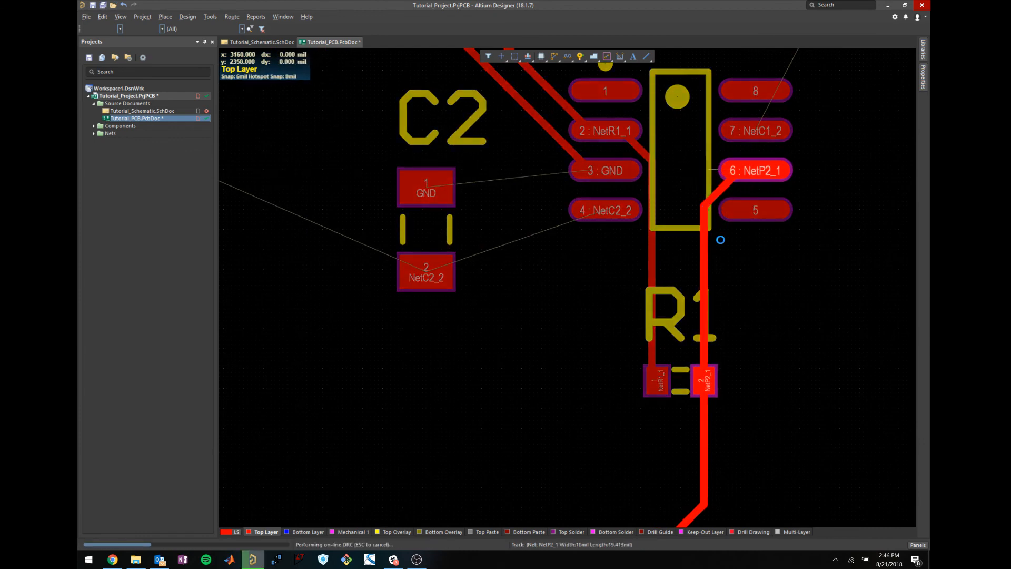
key("Escape")
left_click(731, 180)
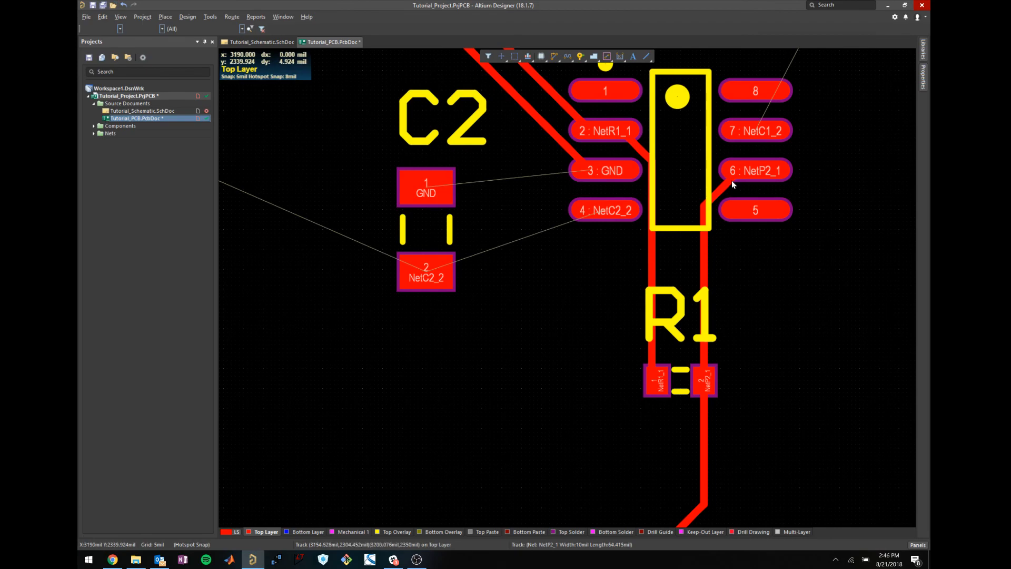
left_click(708, 371)
left_click(755, 391)
scroll(770, 373, "down", 4, "ctrl")
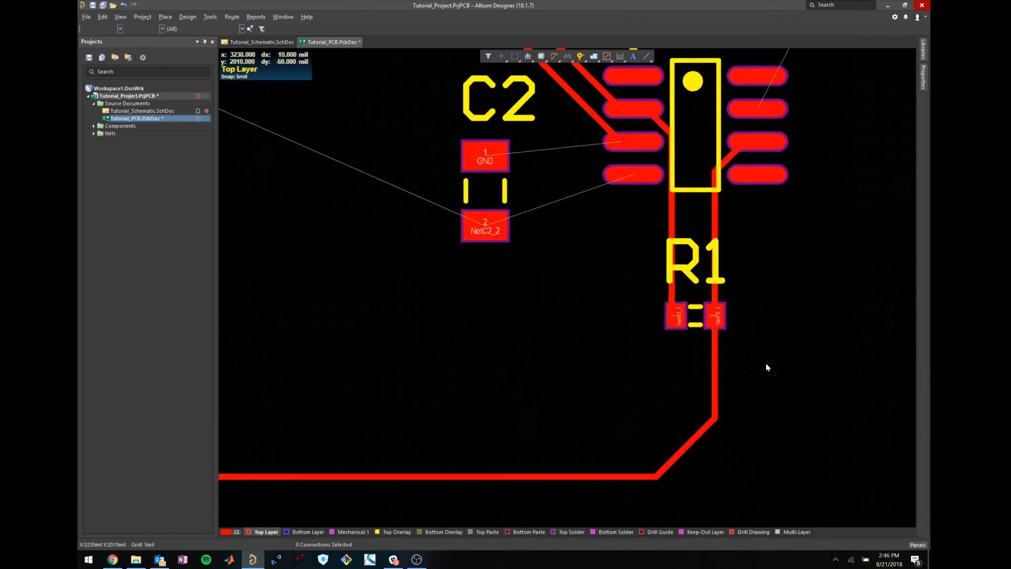
key("ctrl+w")
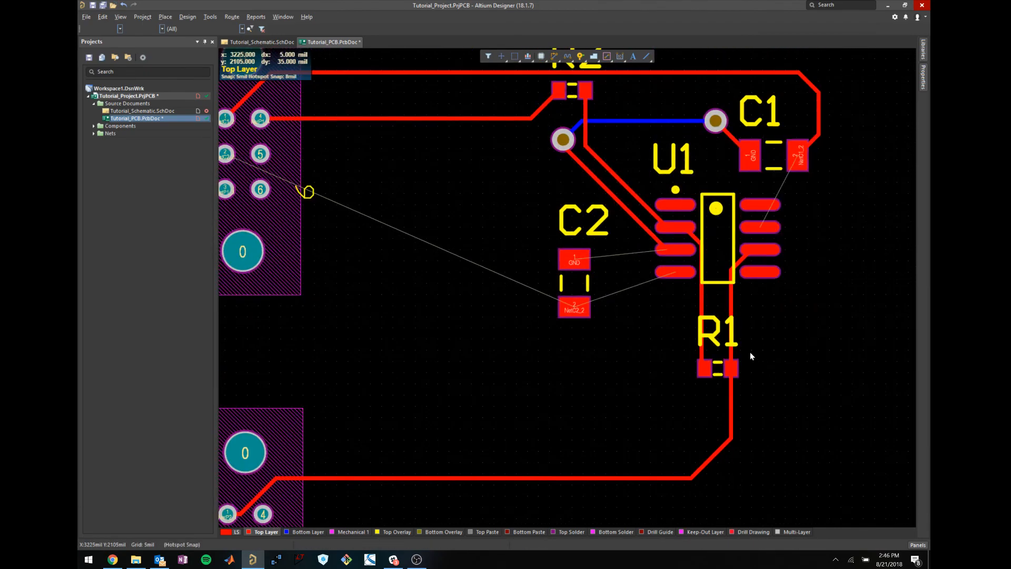
Route U1's lower-left pin to C2 pad 2, then C2 pad 2 to P1 pin 2, straightening the corner.
left_click(675, 273)
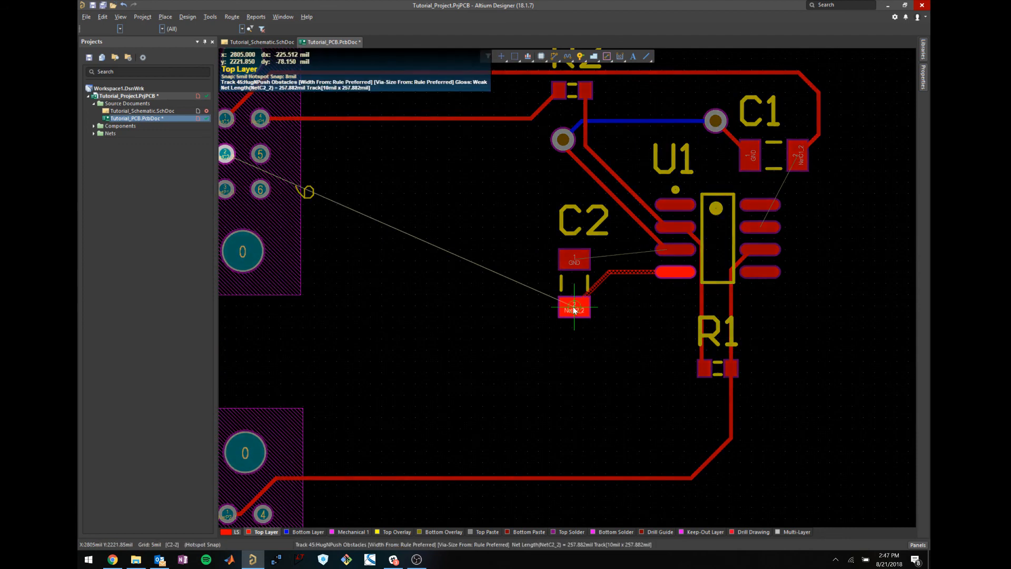
left_click(575, 308)
left_click(575, 309)
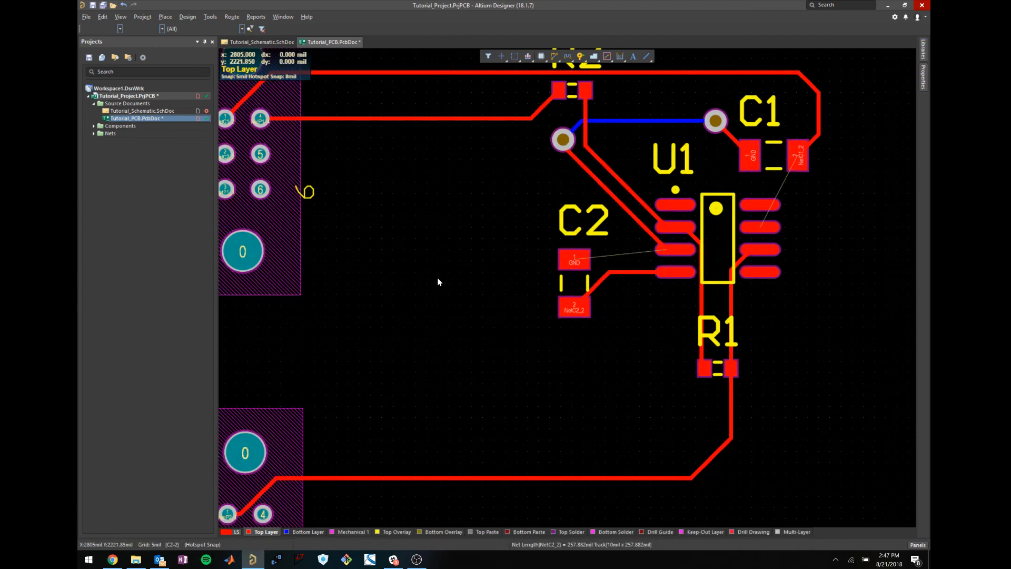
scroll(363, 275, "up", 3, "shift")
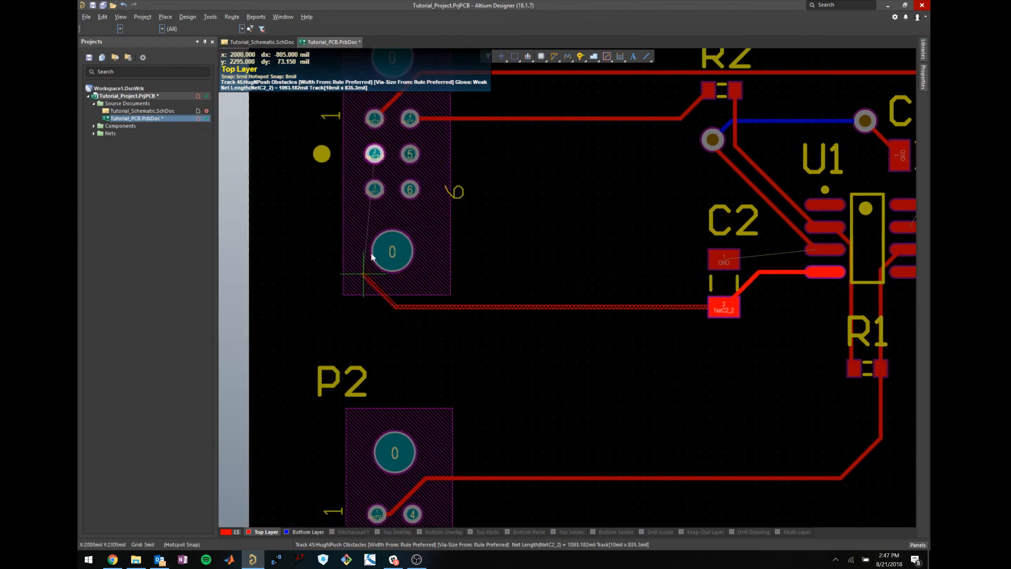
left_click(332, 239)
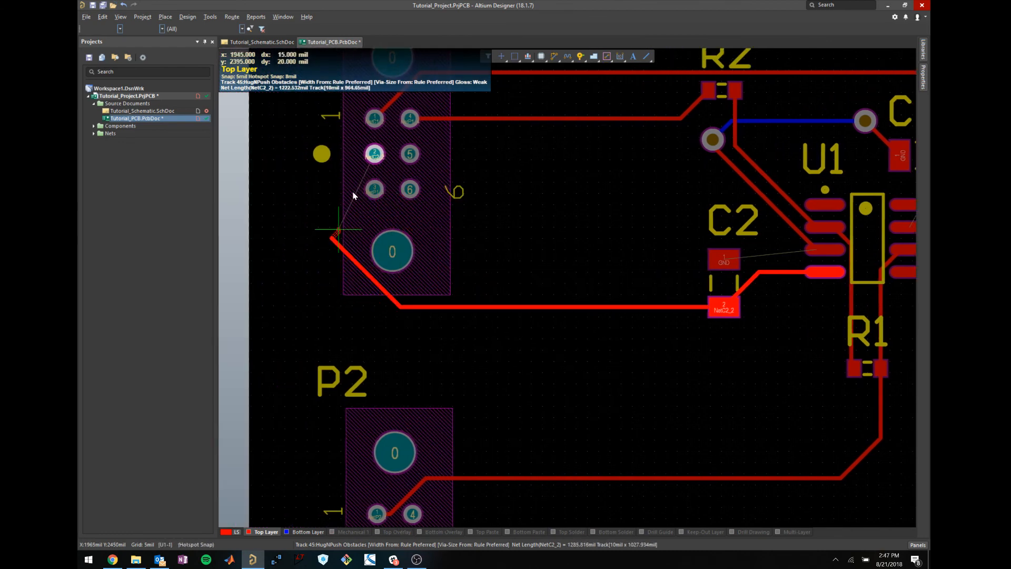
left_click(374, 154)
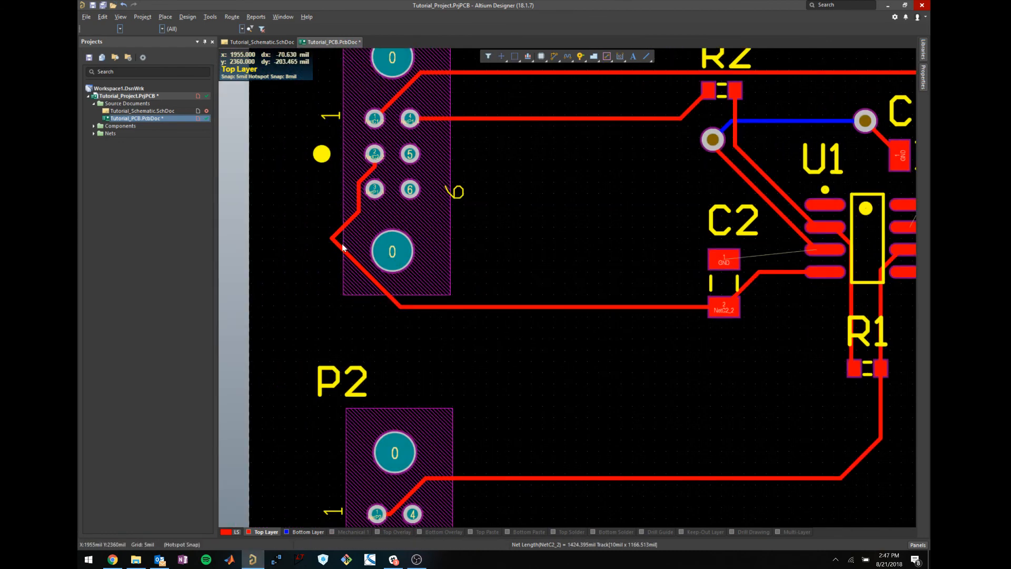
left_click_drag(343, 246, 359, 239)
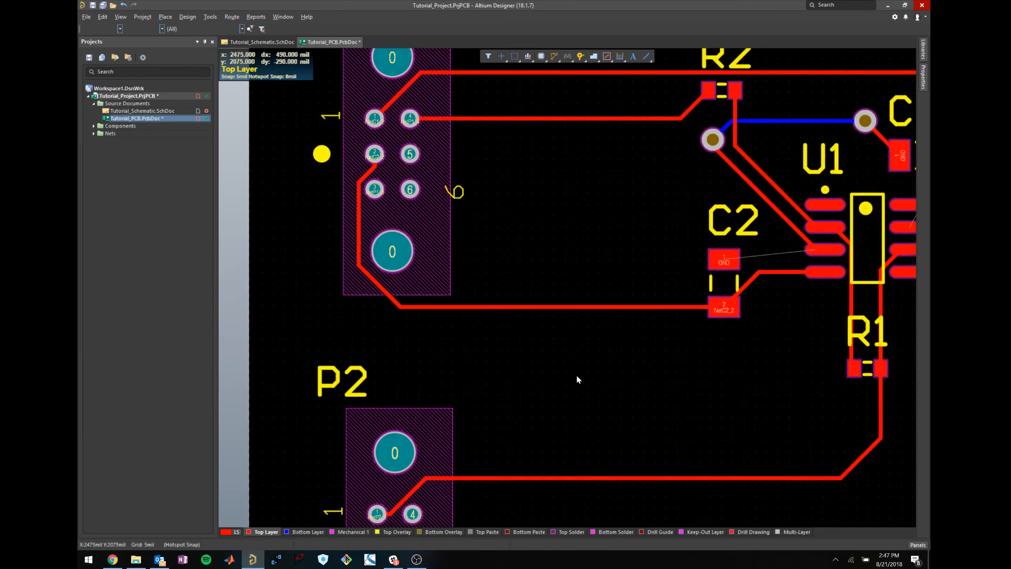
scroll(671, 364, "down", 3)
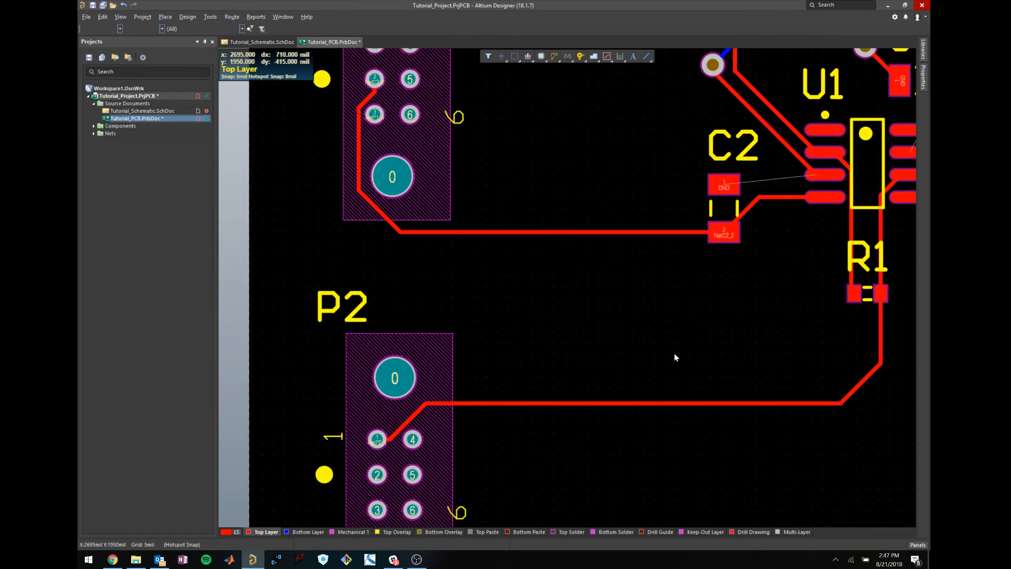
Route a GND track from C2's pad 1 to U1 pin 3.
key("p")
key("t")
left_click(725, 187)
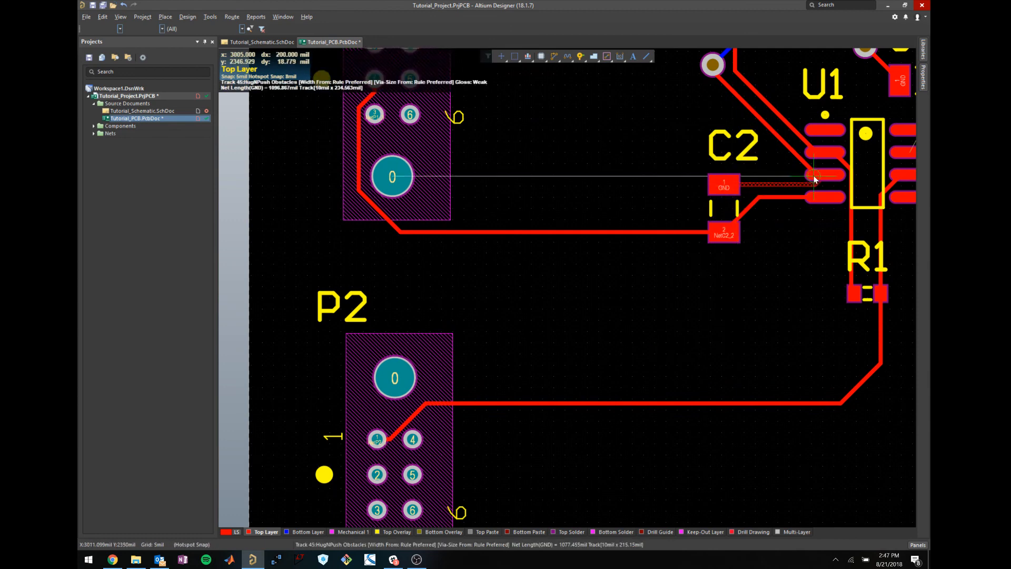
left_click(812, 176)
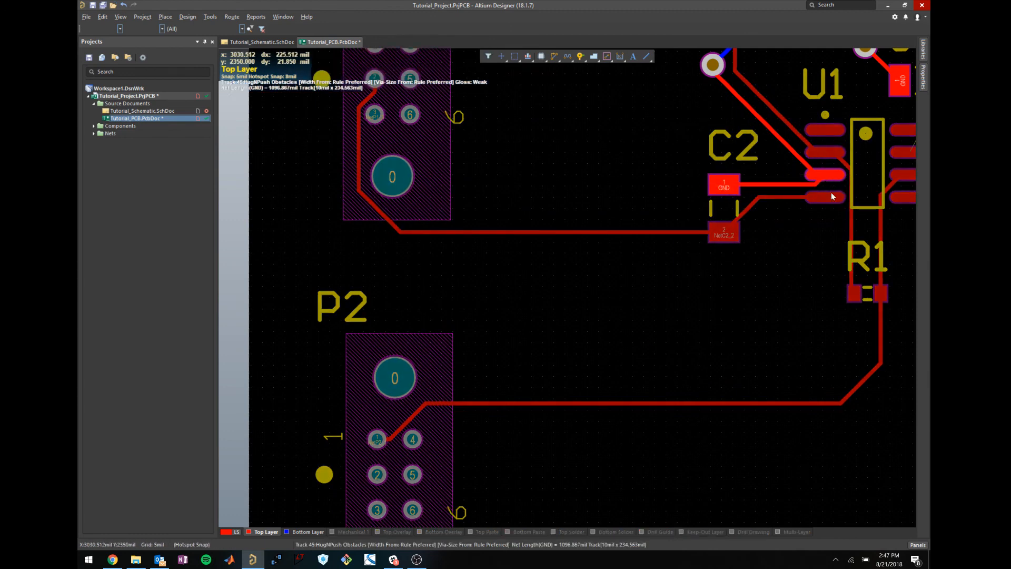
right_click(808, 244)
scroll(795, 284, "right", 5, "shift")
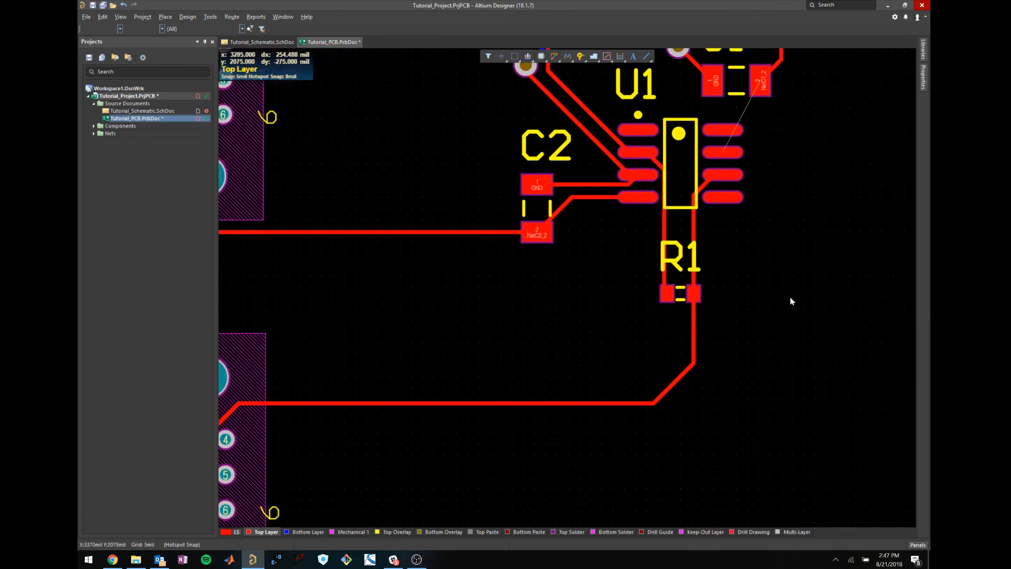
scroll(763, 347, "up", 1, "ctrl")
scroll(759, 351, "down", 1, "ctrl")
scroll(697, 368, "up", 2)
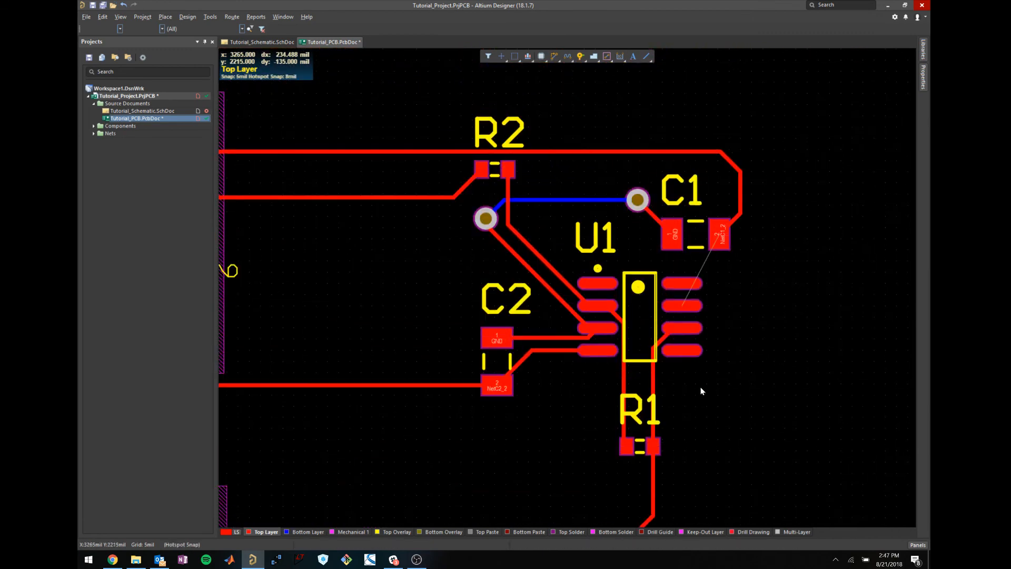
scroll(700, 326, "down", 1)
Route C1 pad 2 to U1 pin 7 and straighten the track's end onto the pad.
key("ctrl+w")
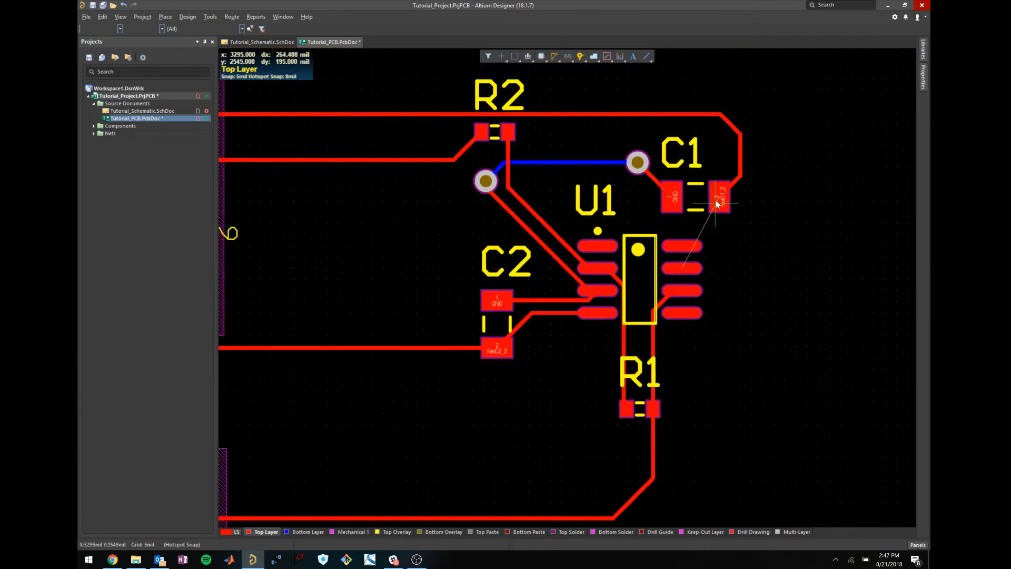
left_click(719, 198)
left_click(683, 270)
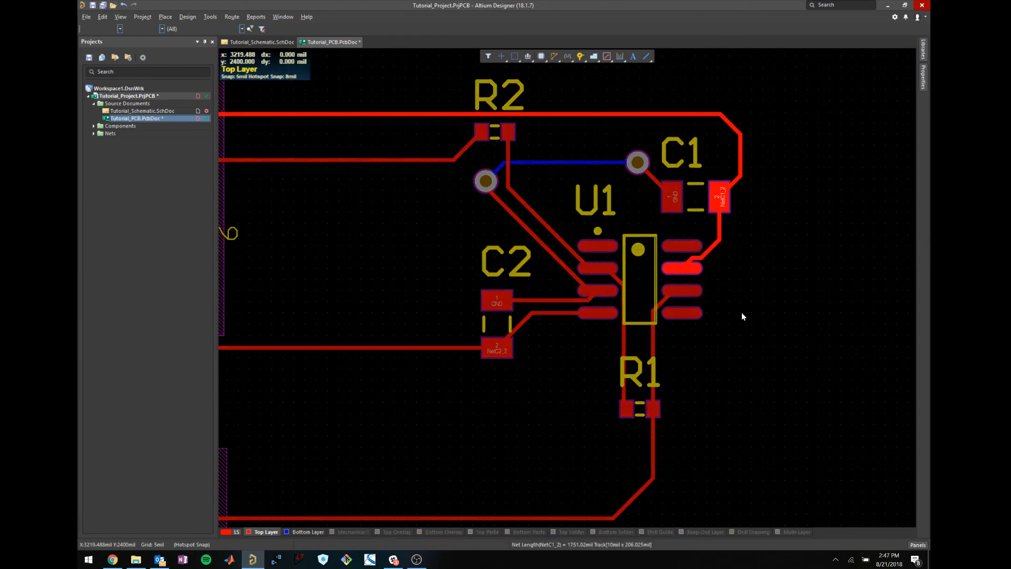
right_click(737, 327)
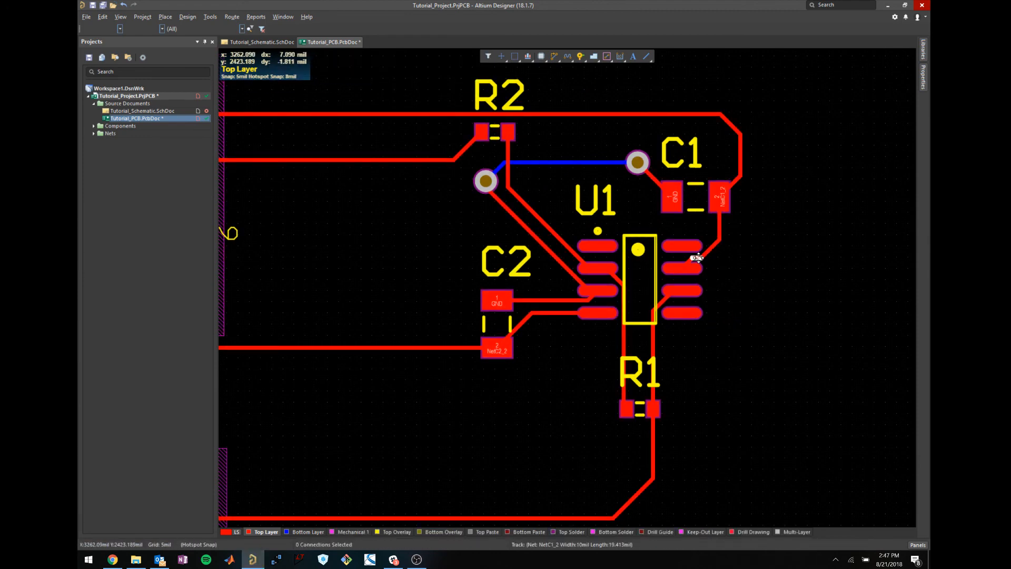
left_click_drag(698, 258, 700, 269)
scroll(750, 341, "down", 2, "ctrl")
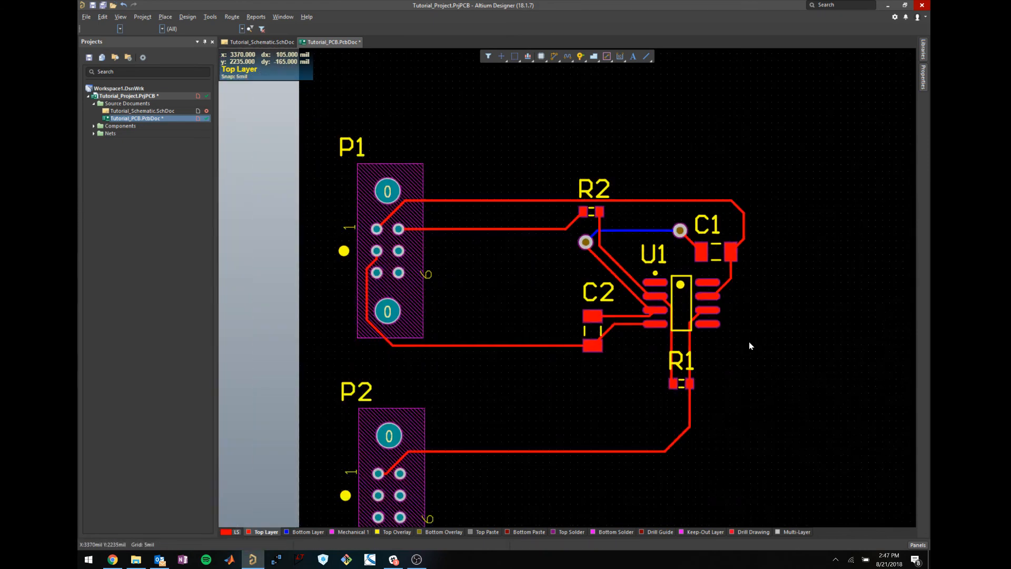
scroll(748, 341, "down", 3)
scroll(747, 339, "down", 1, "ctrl")
scroll(747, 340, "up", 3)
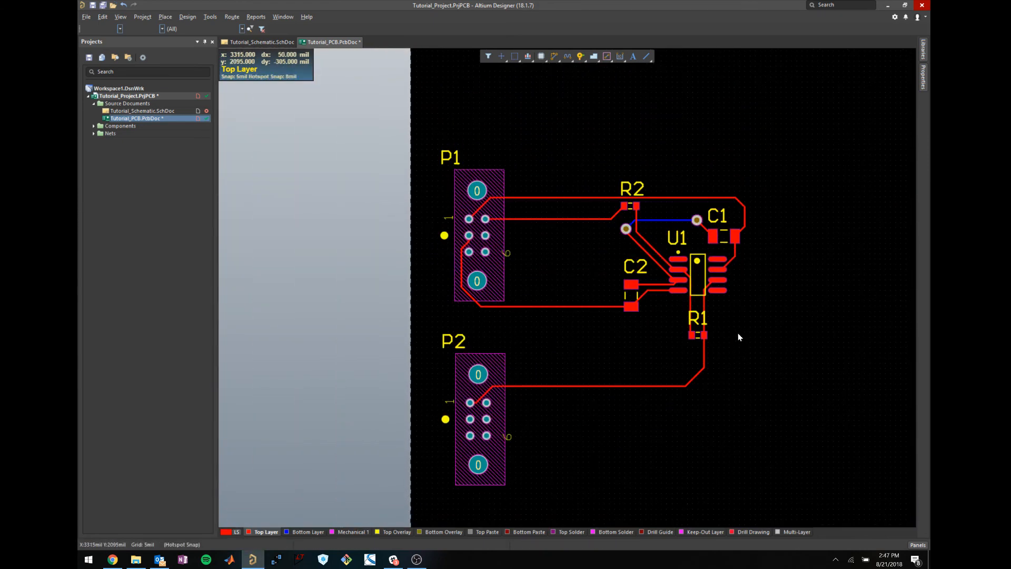
Save the PCB document with Ctrl+S.
key("ctrl+s")
scroll(726, 346, "down", 3, "ctrl")
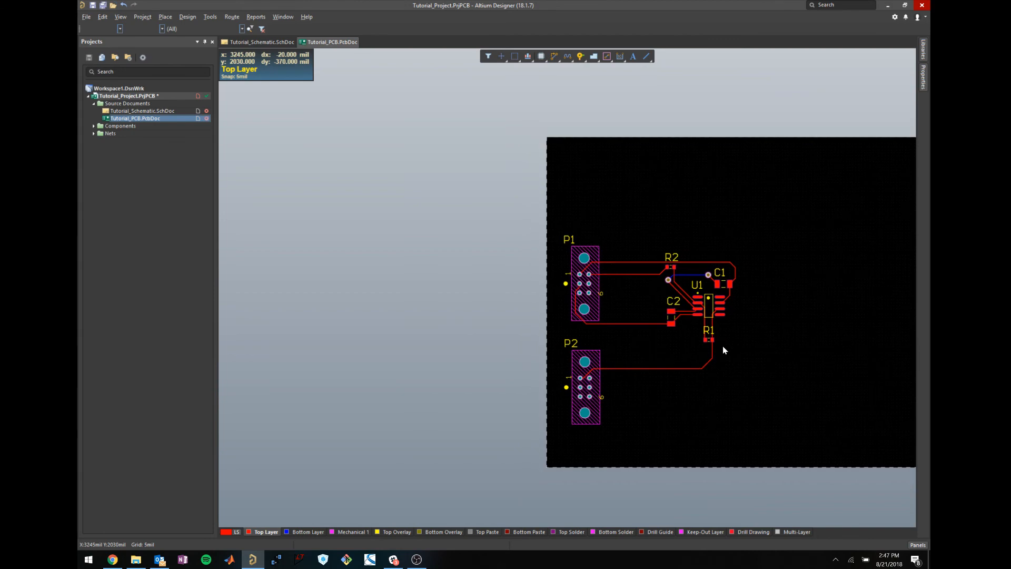
scroll(721, 345, "down", 7, "shift")
scroll(586, 368, "up", 2, "shift")
scroll(576, 349, "down", 2, "shift")
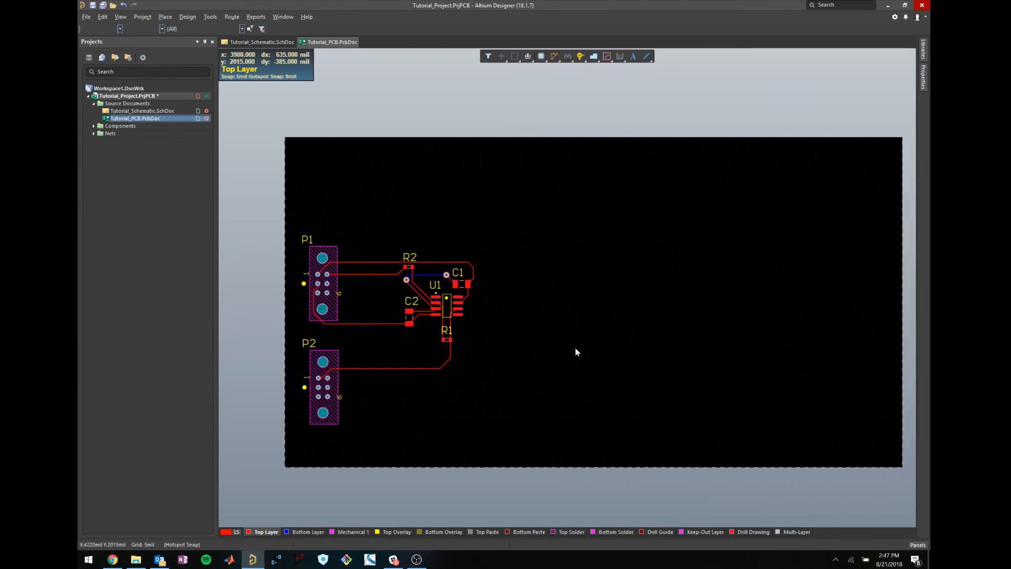
Inspect the routed board in 3D from several angles, then return to 2D and open the Place menu.
key("3")
right_click_drag(550, 346, 447, 308, "shift")
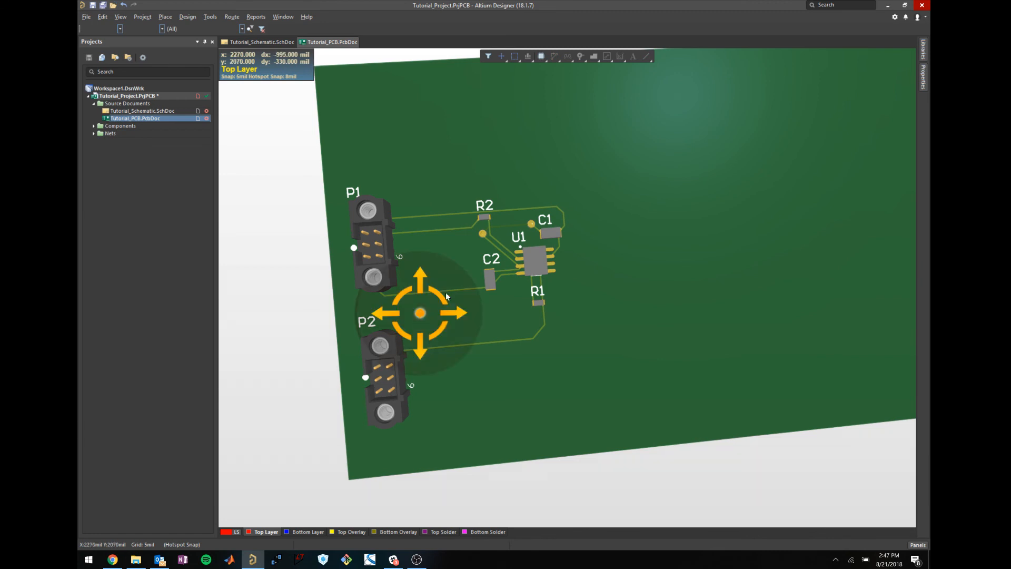
scroll(492, 222, "up", 5, "ctrl")
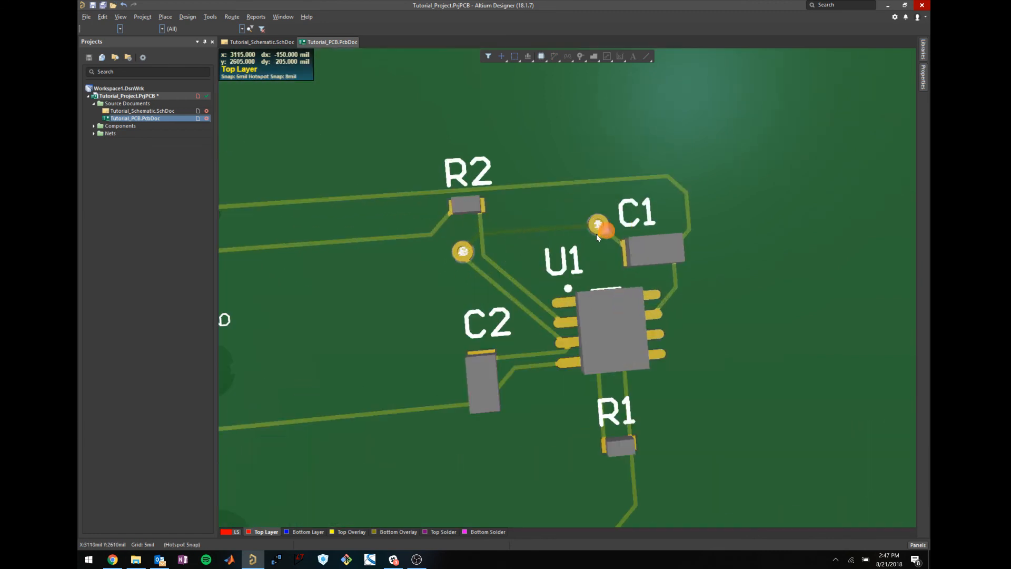
scroll(532, 311, "down", 4, "ctrl")
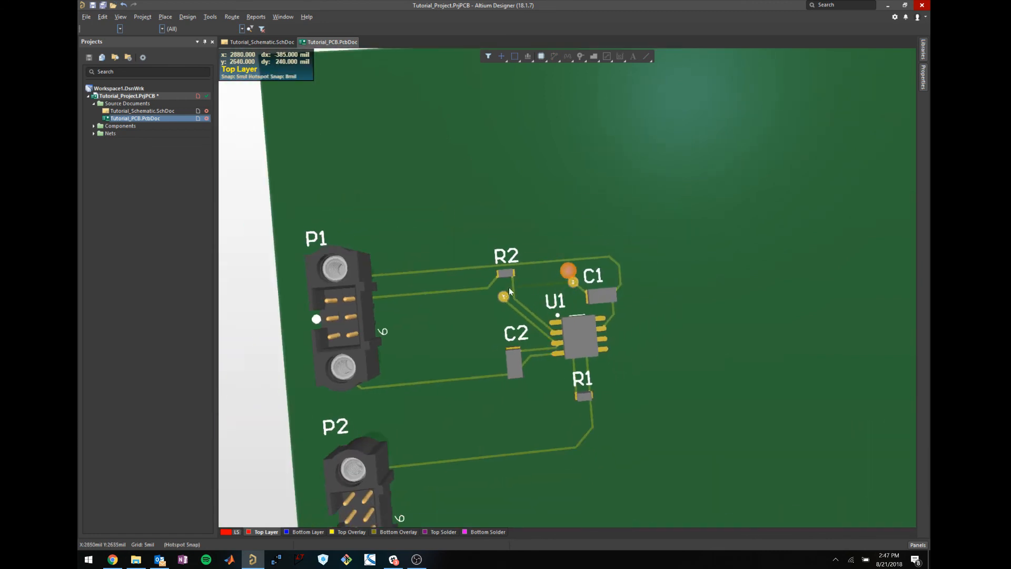
key("shift")
right_click_drag(421, 349, 857, 334, "shift")
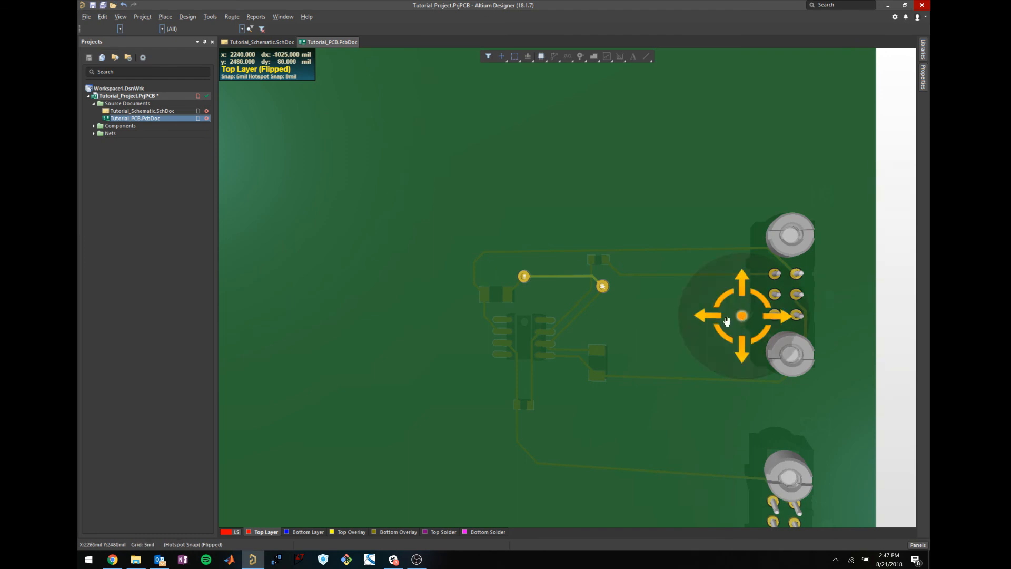
right_click_drag(738, 316, 551, 325, "shift")
key("2")
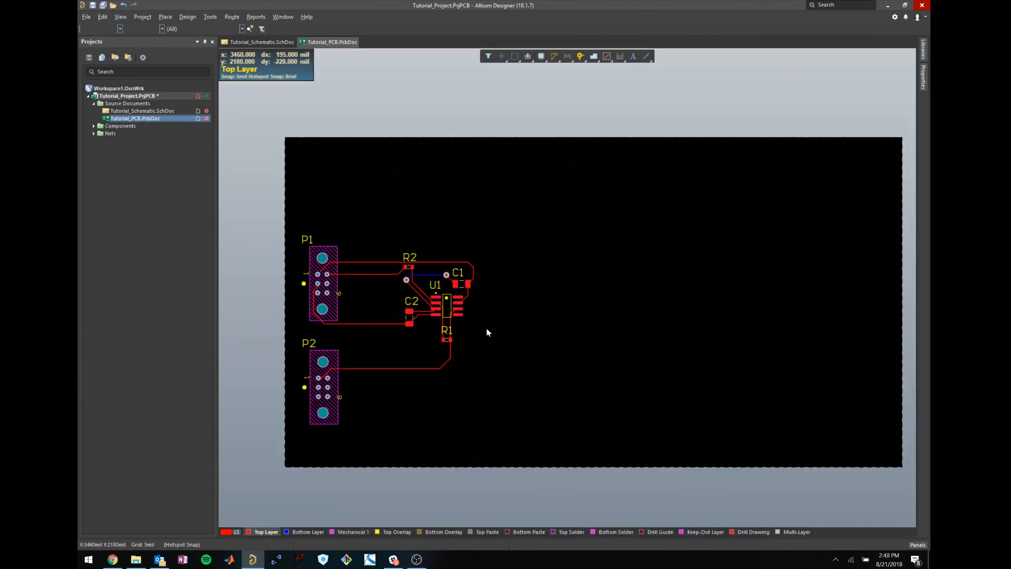
left_click(167, 17)
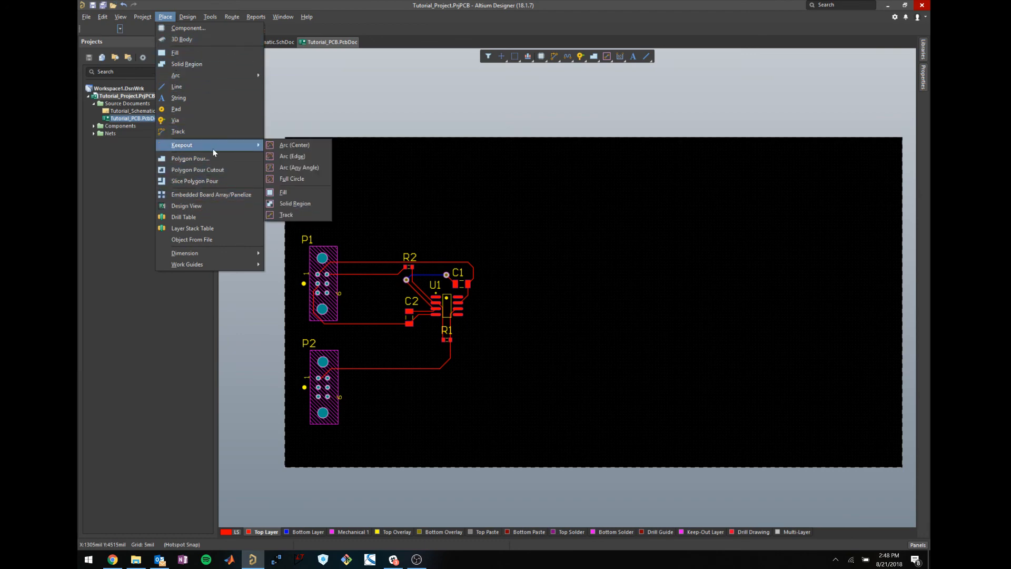
Place a text string at the board's top-left using the P, S shortcut.
mouse_move(212, 17)
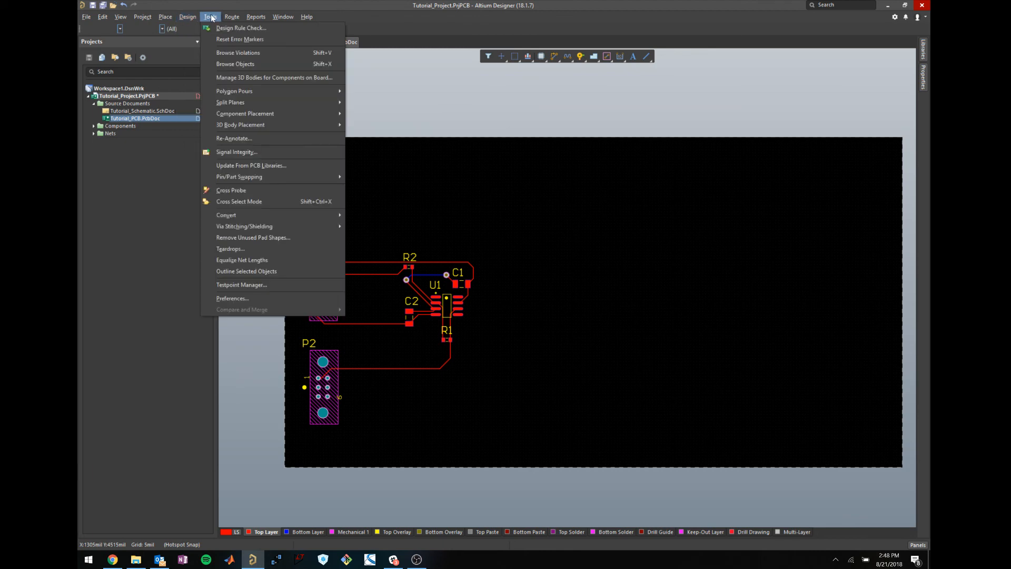
mouse_move(166, 17)
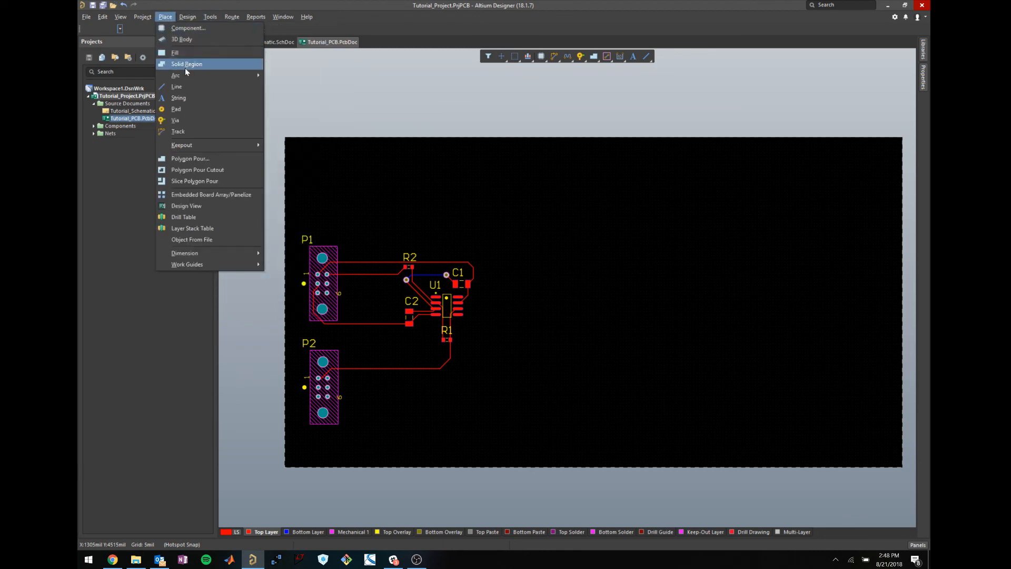
key("Escape")
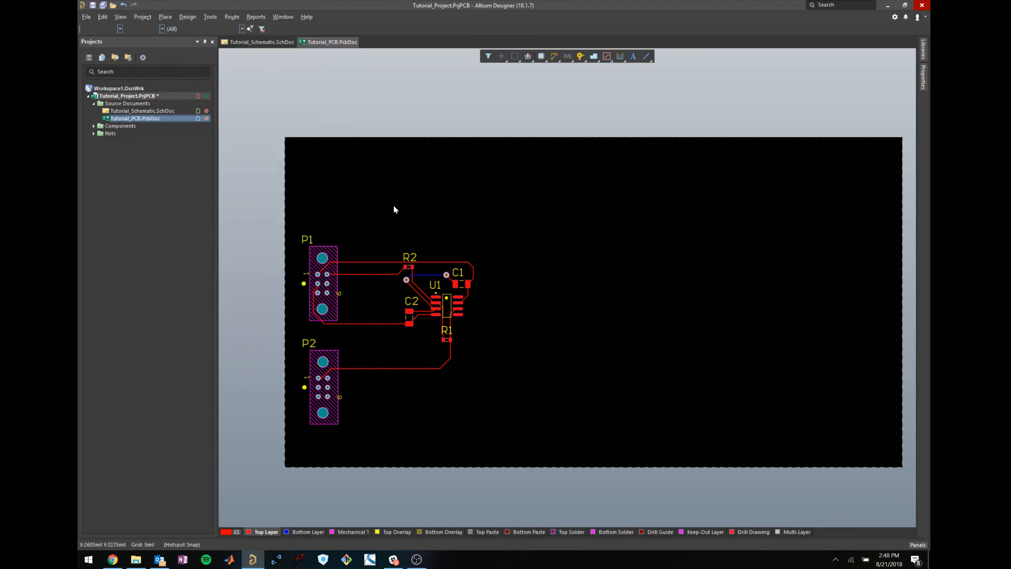
key("p")
key("s")
left_click(334, 176)
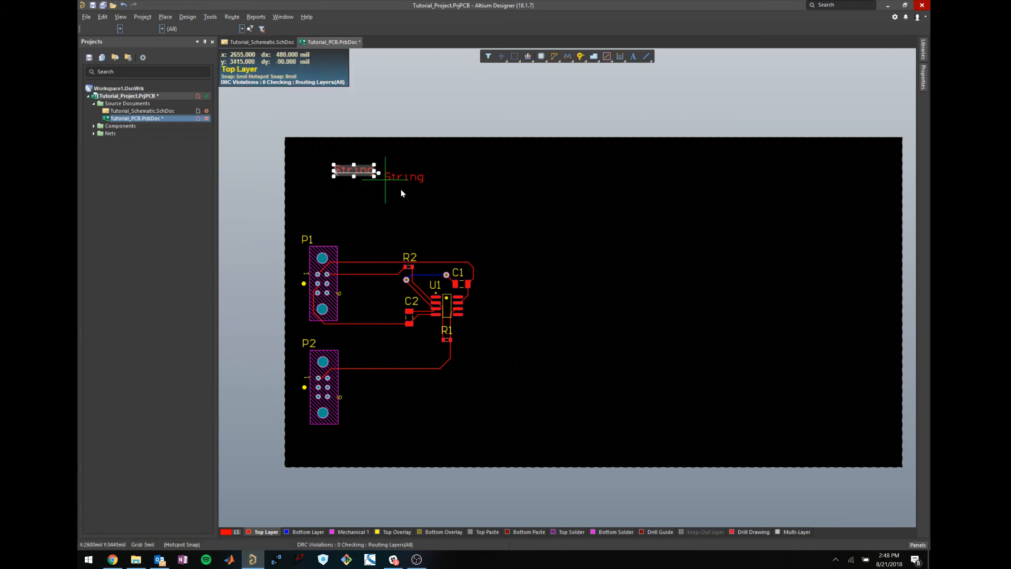
right_click(438, 212)
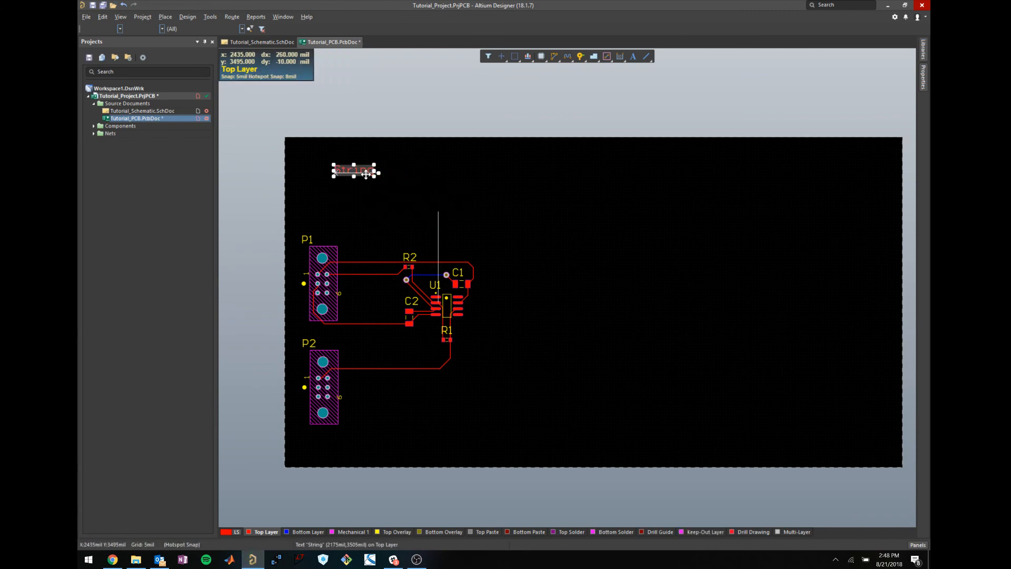
Set the string's text to 'Tutorial Board' and its layer to Top Overlay.
double_click(363, 172)
type("Tutorial Board")
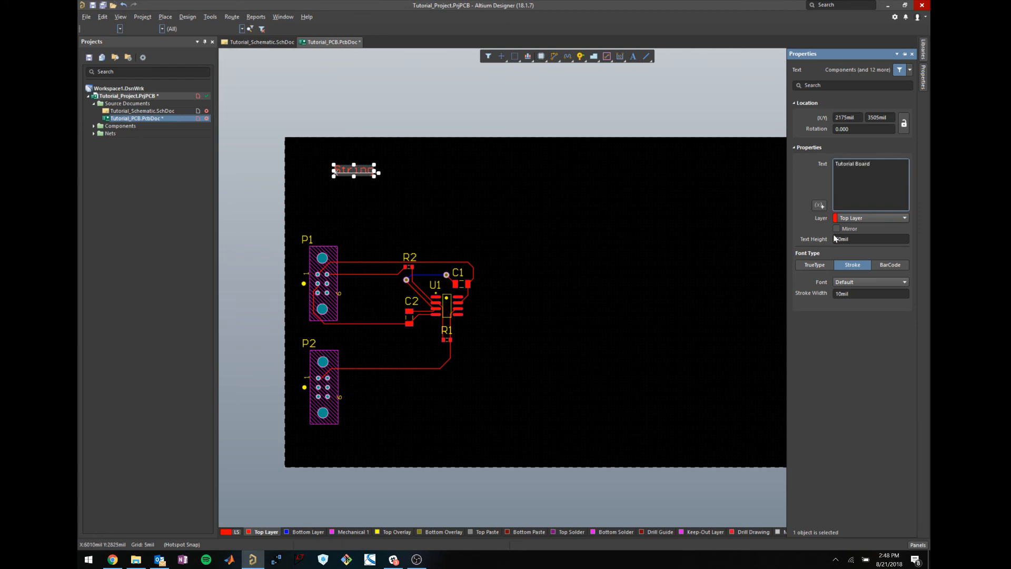
left_click(864, 218)
left_click(865, 217)
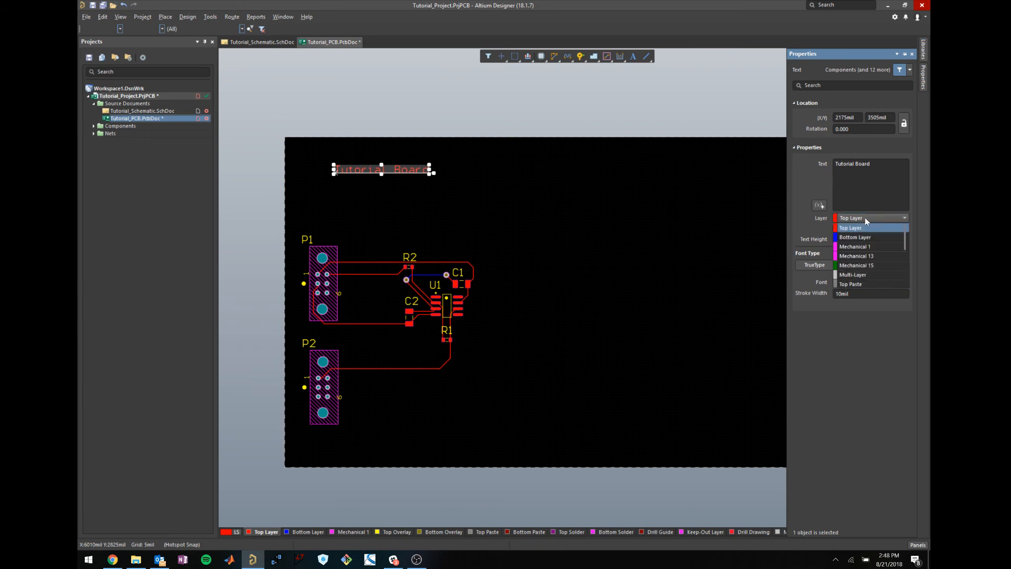
scroll(871, 253, "down", 3)
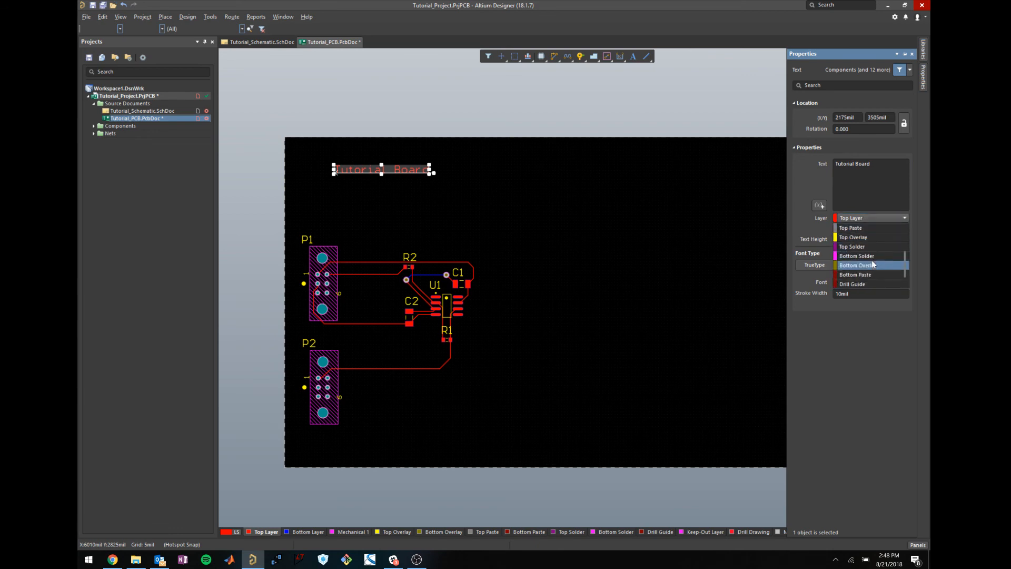
left_click(868, 236)
left_click(579, 233)
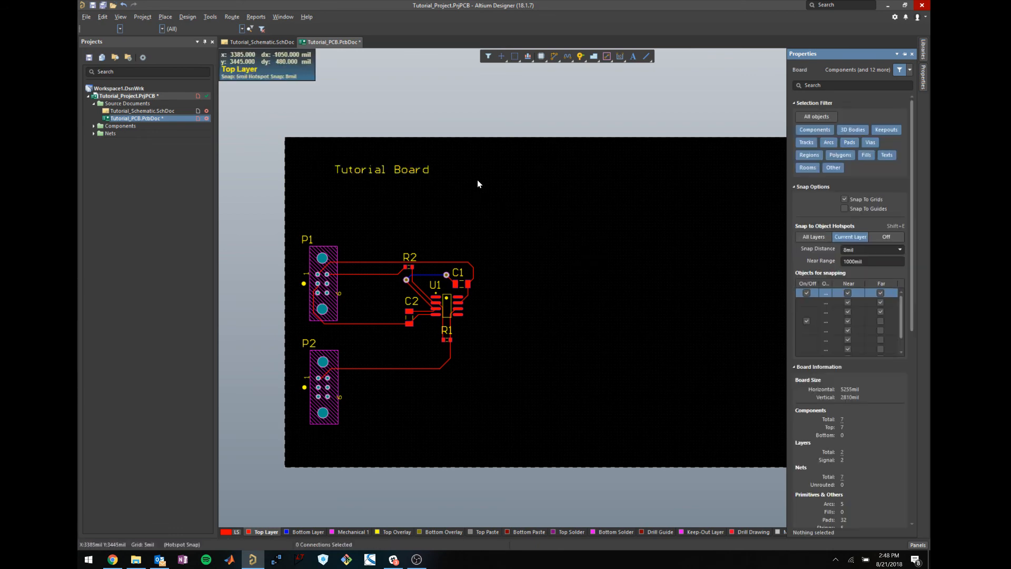
View the board in 3D, tilting it to check the 'Tutorial Board' label, then return to 2D.
key("3")
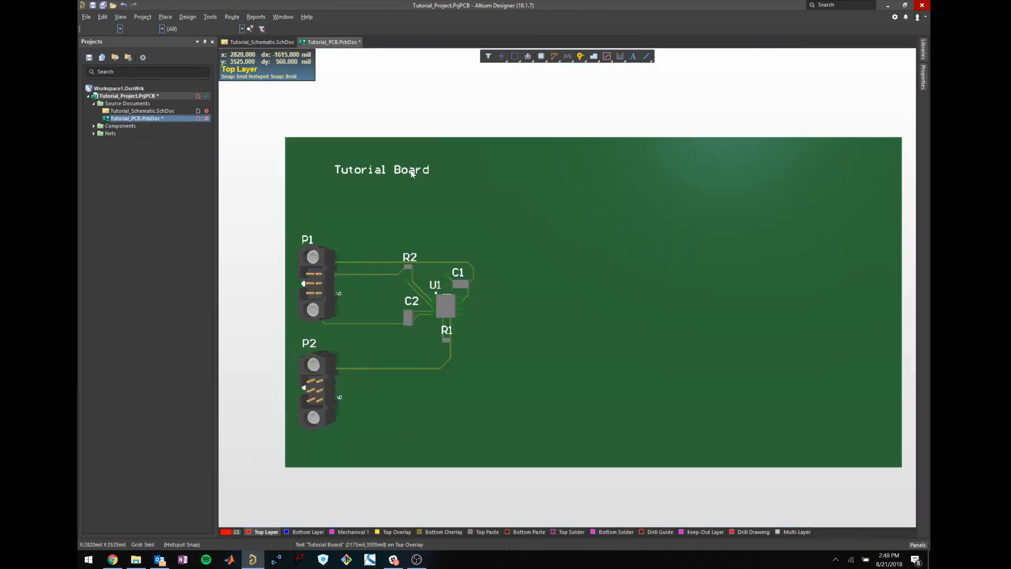
right_click_drag(412, 174, 451, 211, "shift")
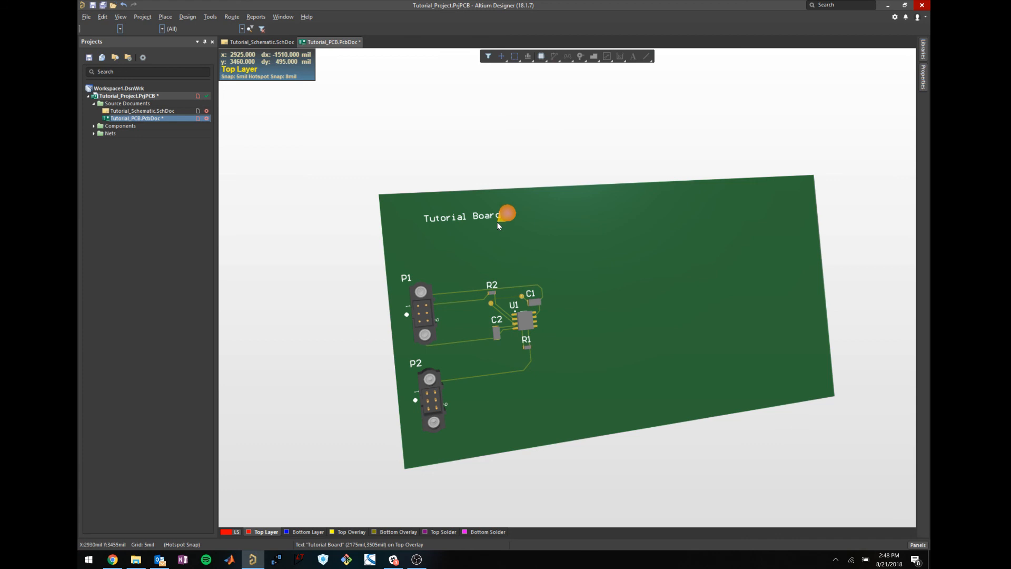
key("2")
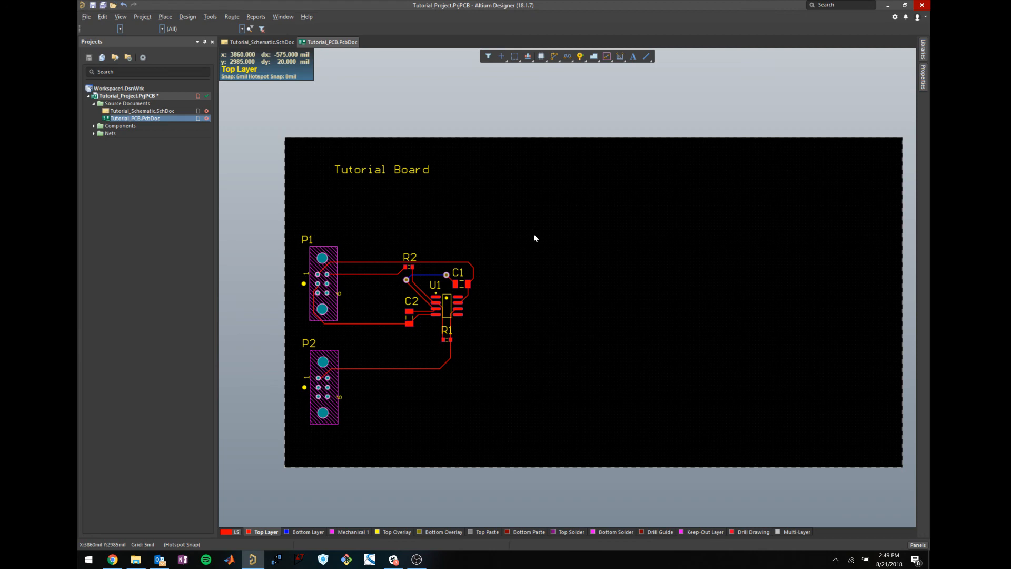
Check out the DCDC project from the SVN repository through the File menu.
left_click(86, 16)
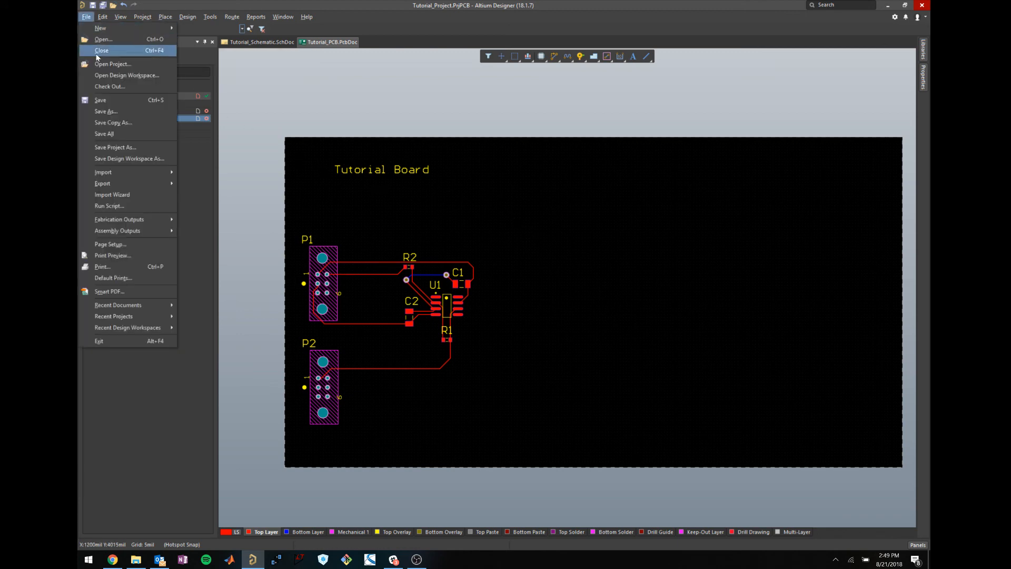
key("Escape")
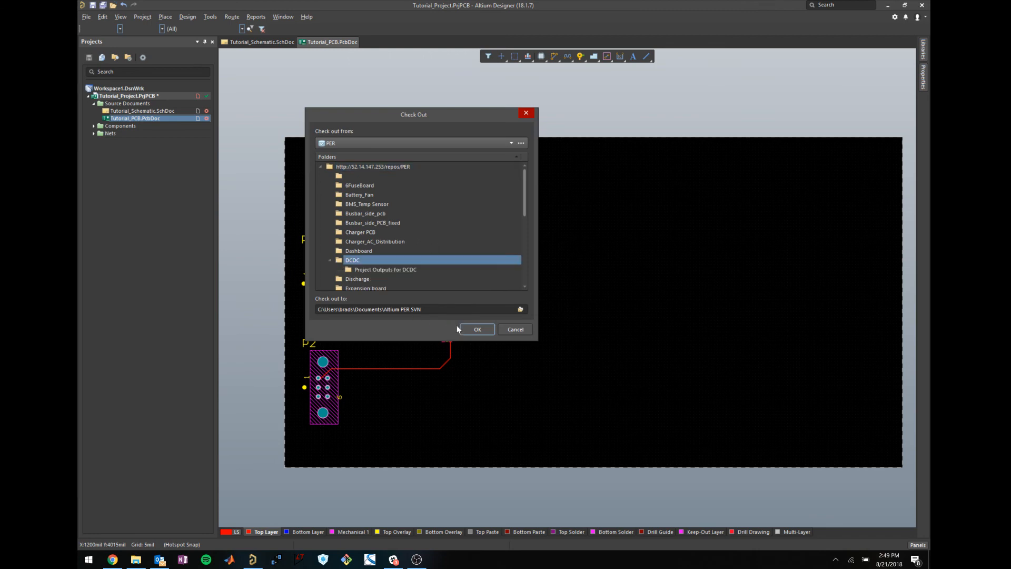
left_click(477, 329)
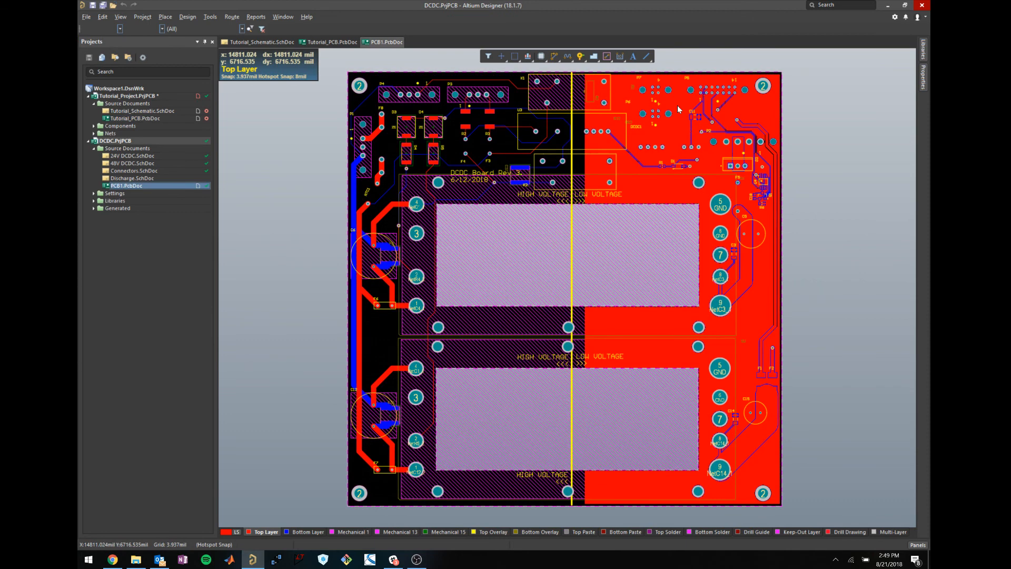
Show the DCDC board in 3D, zoom out and tilt it to a side view.
key("3")
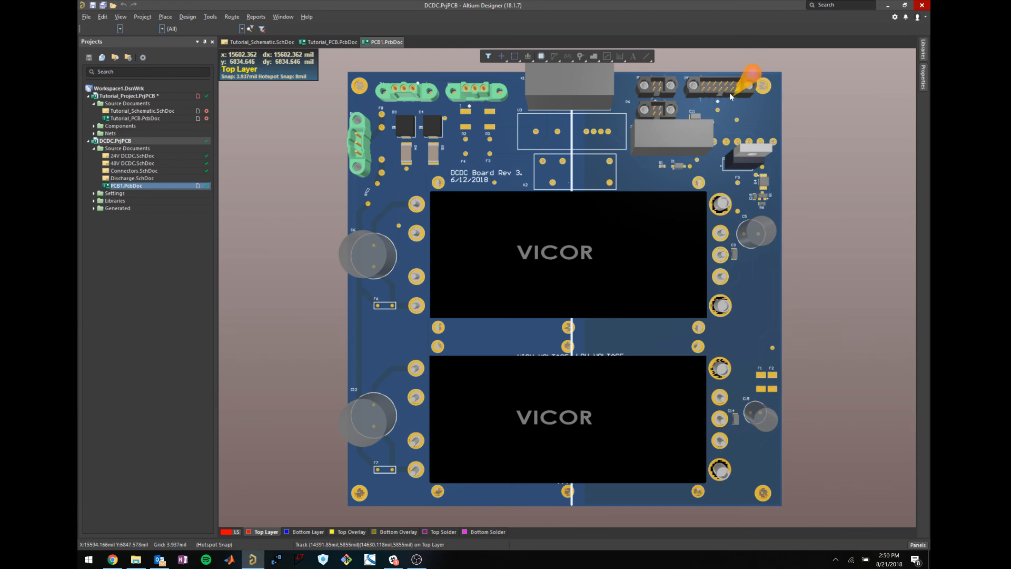
scroll(729, 92, "up", 5, "ctrl")
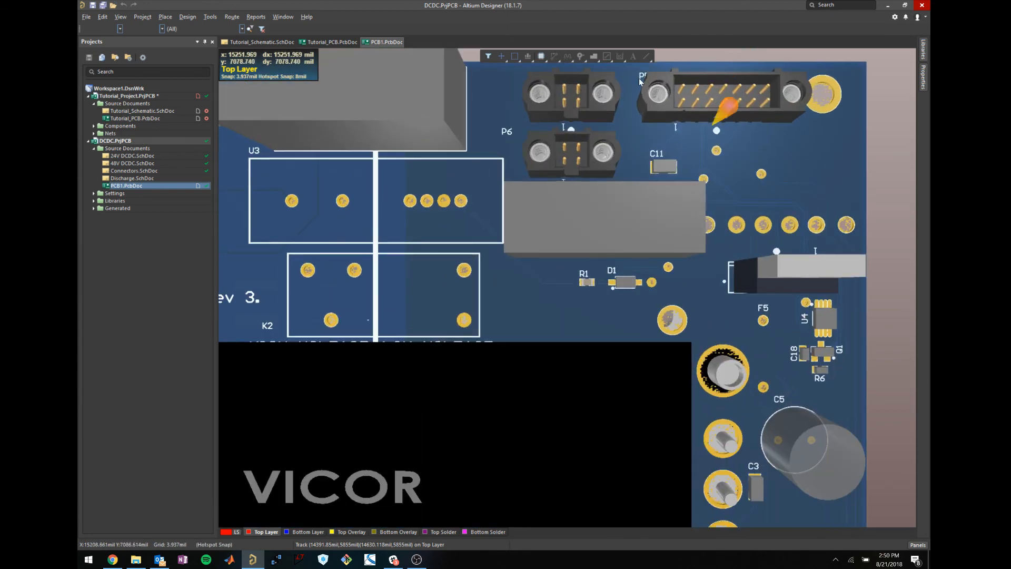
scroll(612, 195, "down", 3, "ctrl")
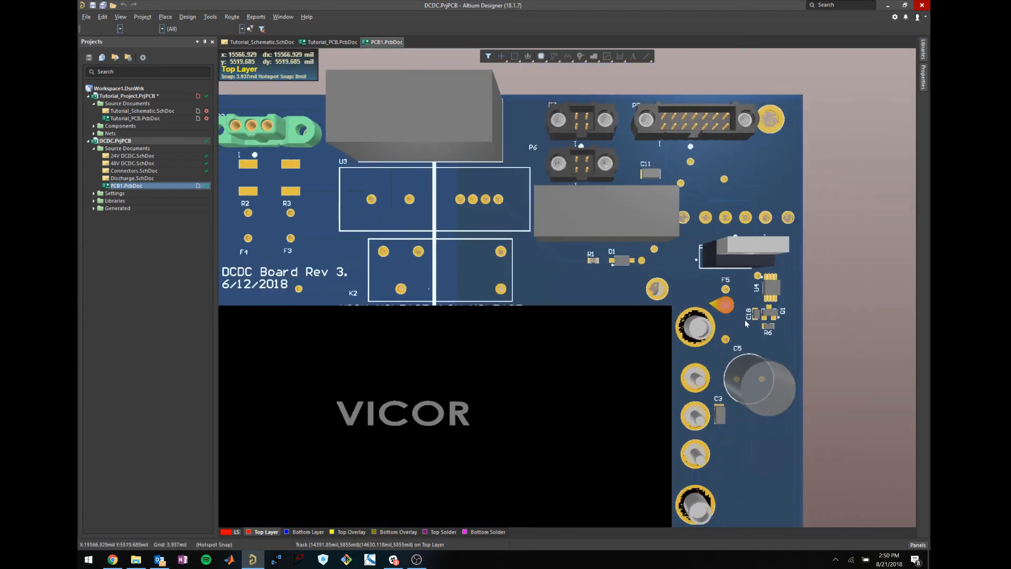
scroll(731, 345, "down", 3, "ctrl")
scroll(555, 334, "down", 5)
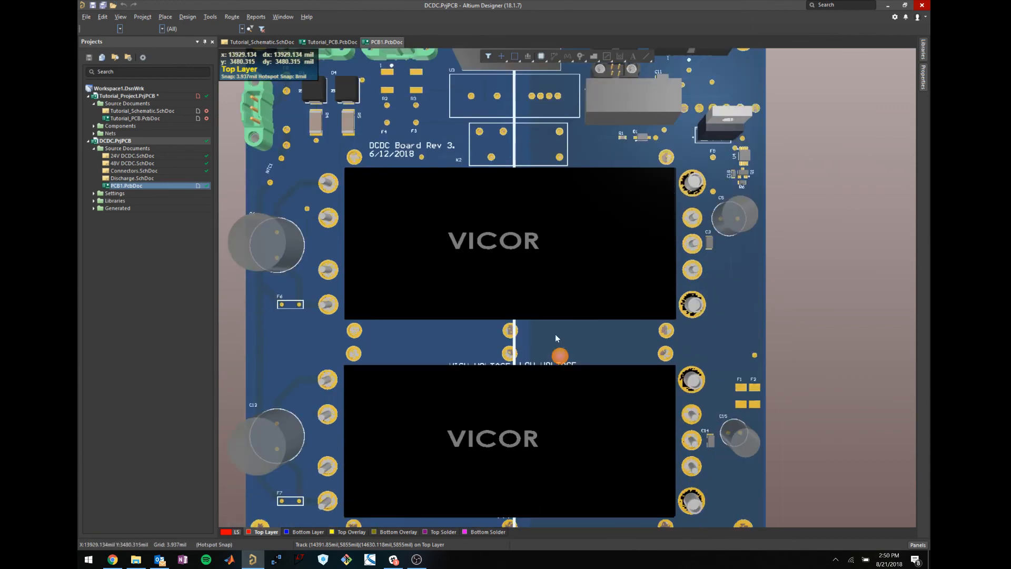
scroll(558, 329, "down", 1, "ctrl")
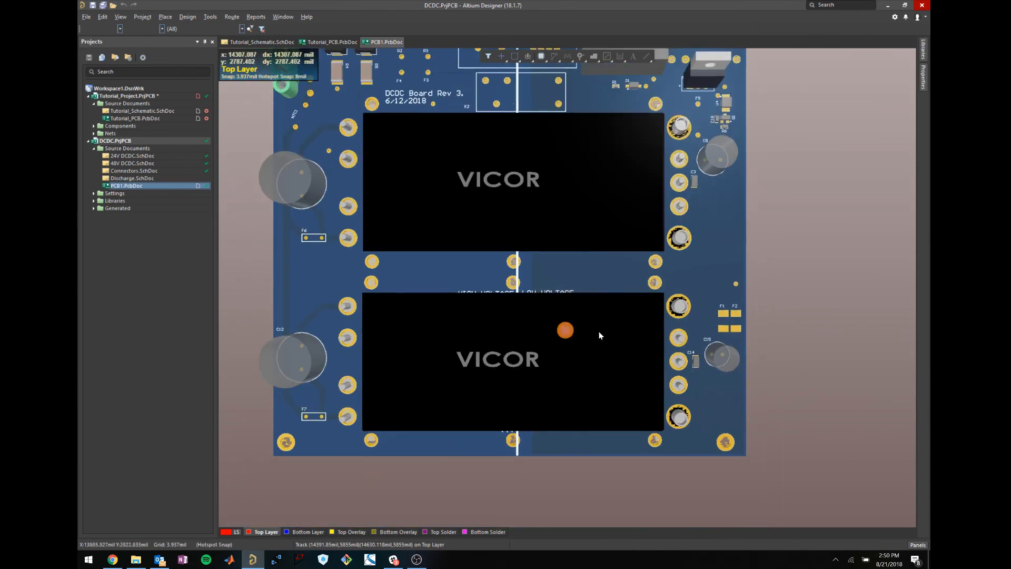
right_click_drag(631, 390, 584, 414, "shift")
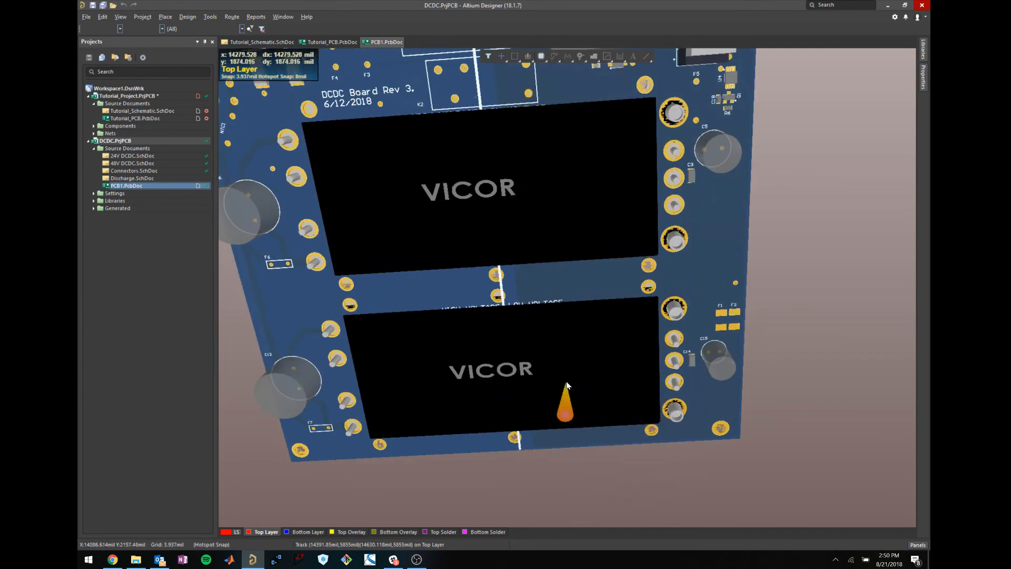
right_click_drag(559, 368, 567, 320, "shift")
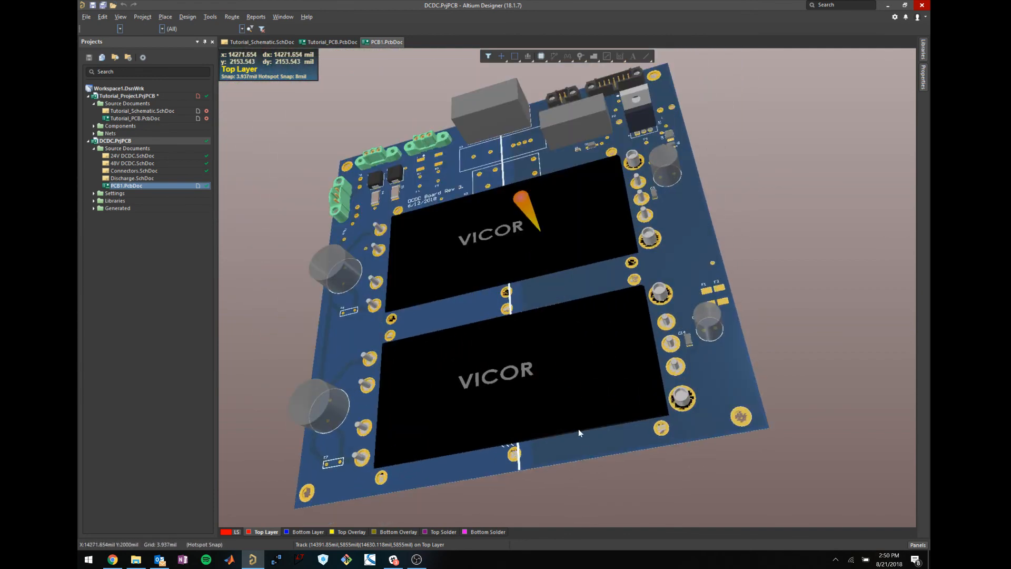
right_click_drag(579, 450, 494, 266, "shift")
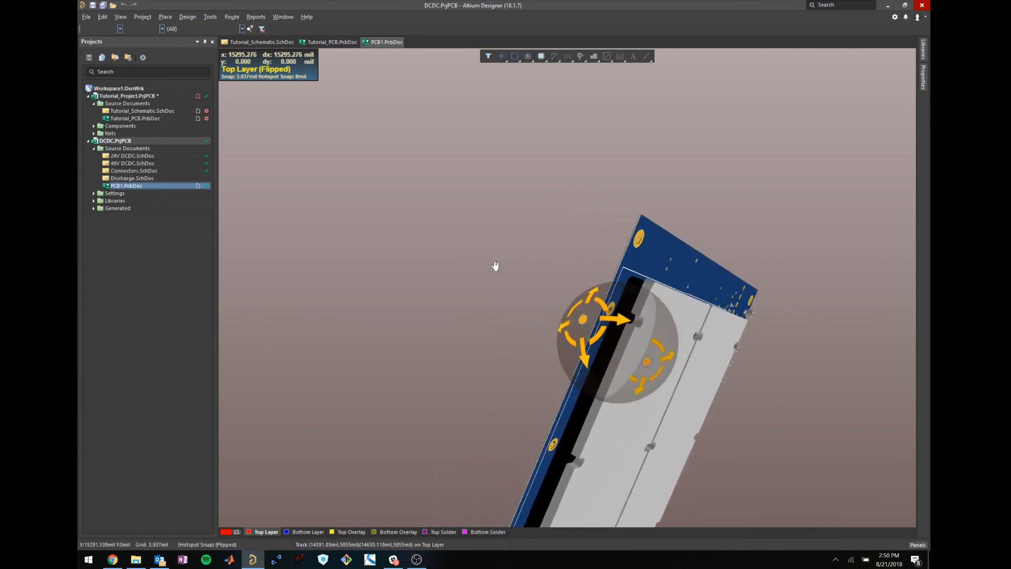
Orbit the DCDC board from its underside to a flat top view, then right-click the PCB1.PcbDoc tab.
scroll(621, 325, "up", 3, "ctrl")
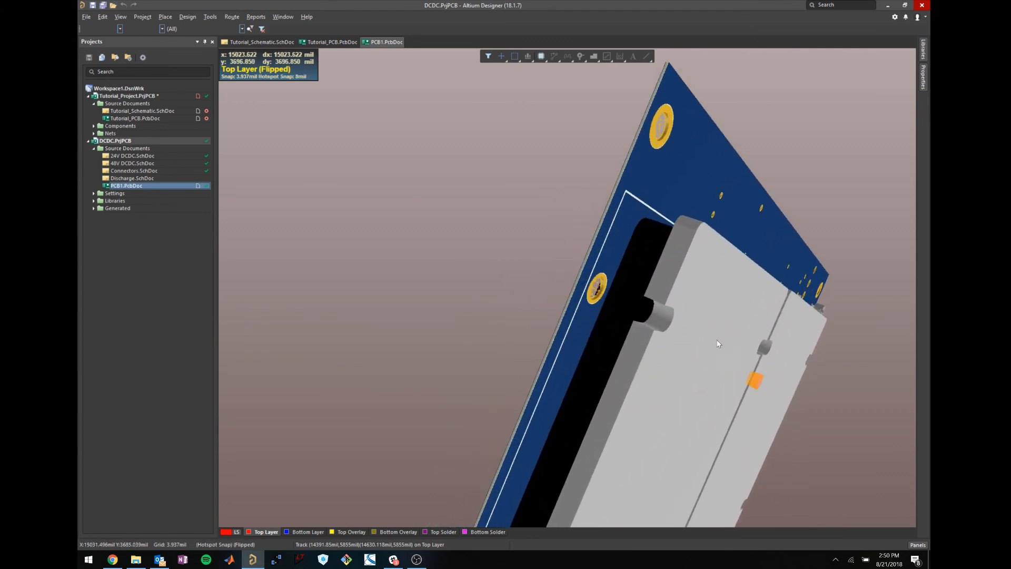
right_click_drag(716, 339, 711, 387, "shift")
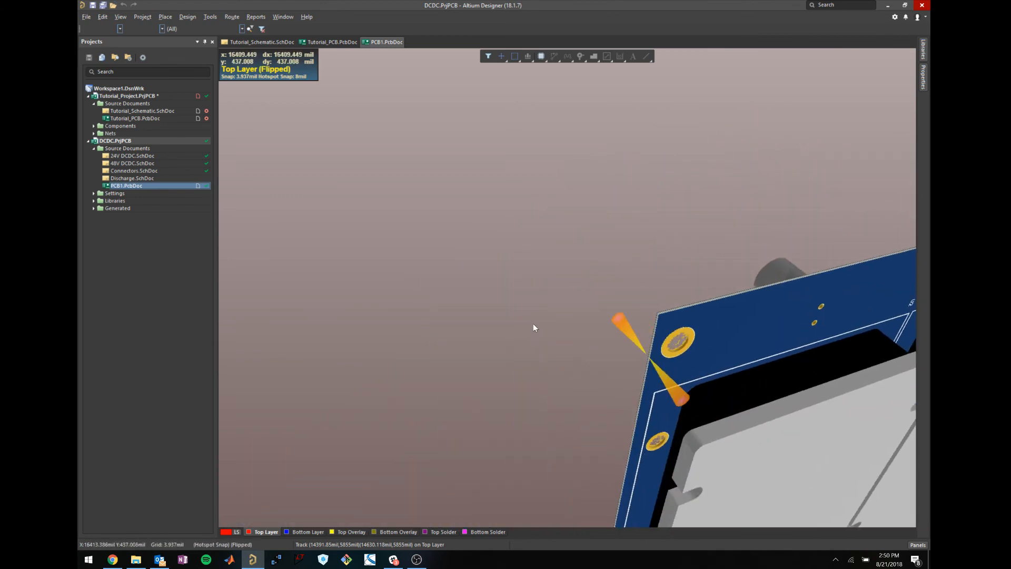
right_click_drag(568, 337, 772, 447, "shift")
right_click_drag(487, 289, 614, 302, "shift")
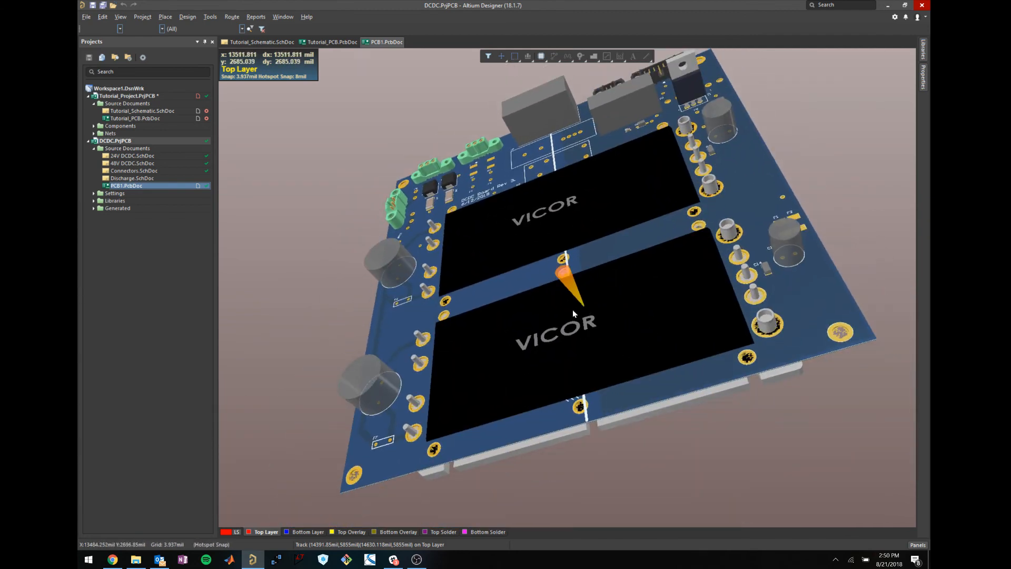
scroll(572, 316, "up", 2)
scroll(571, 316, "down", 1)
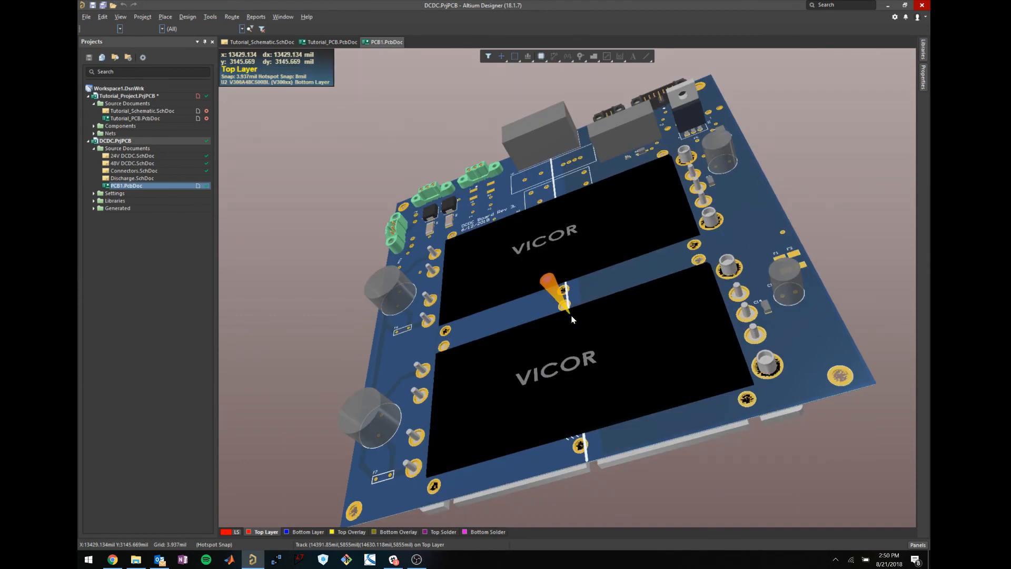
right_click_drag(572, 320, 570, 407, "shift")
right_click(382, 46)
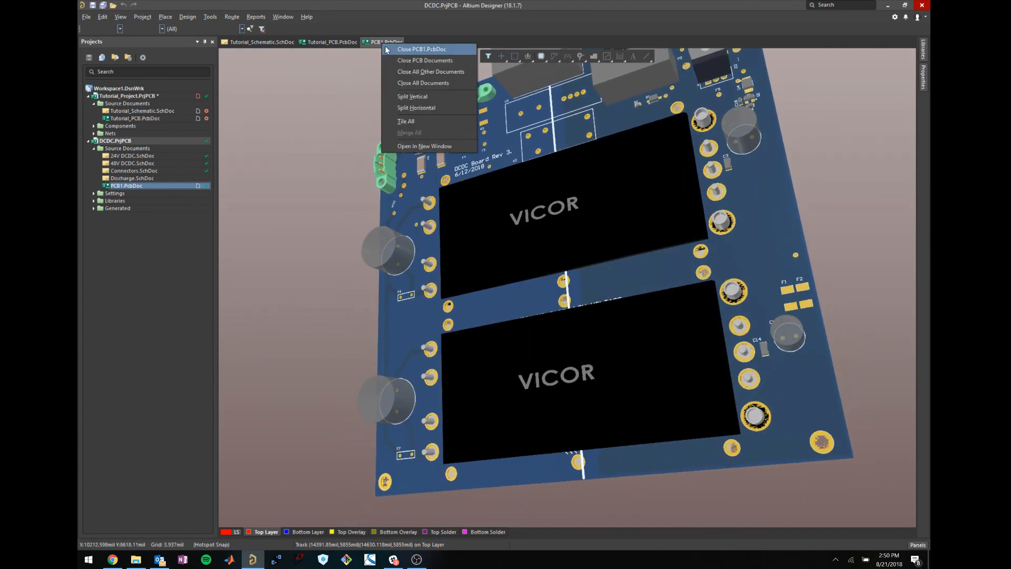
Close the DCDC.PrjPCB project from the Projects panel, then briefly open and dismiss the Place menu.
key("Escape")
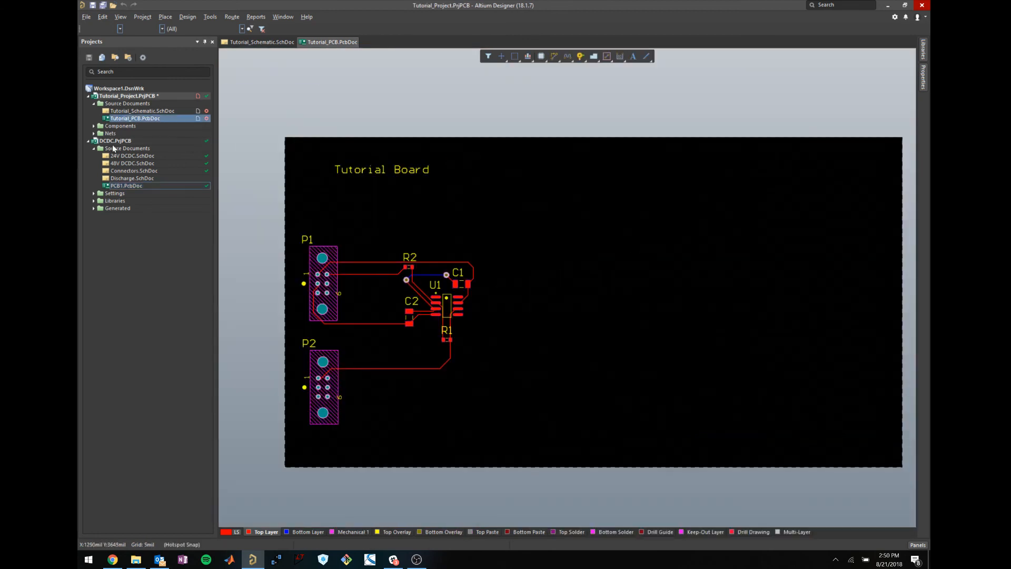
right_click(121, 141)
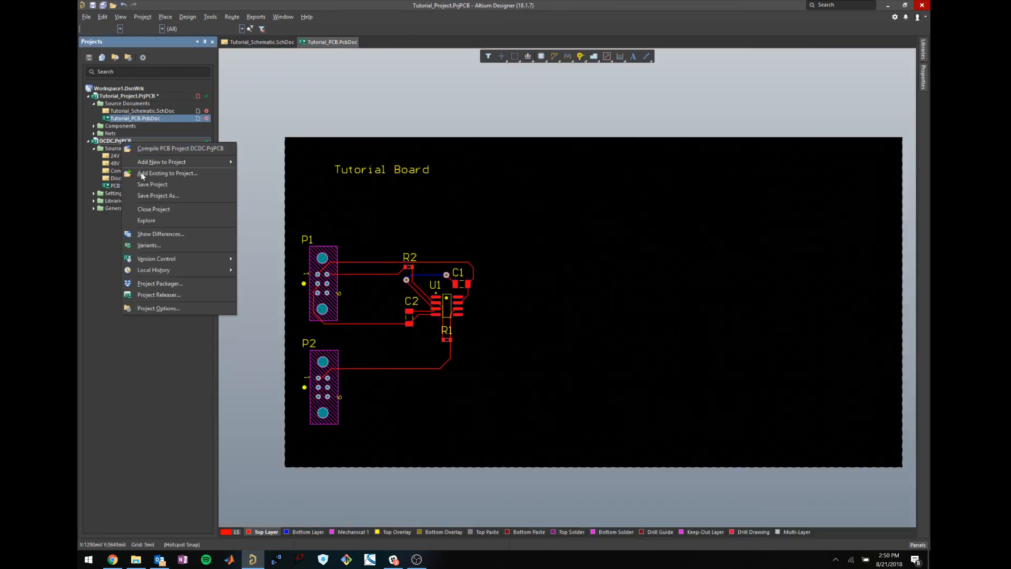
left_click(153, 209)
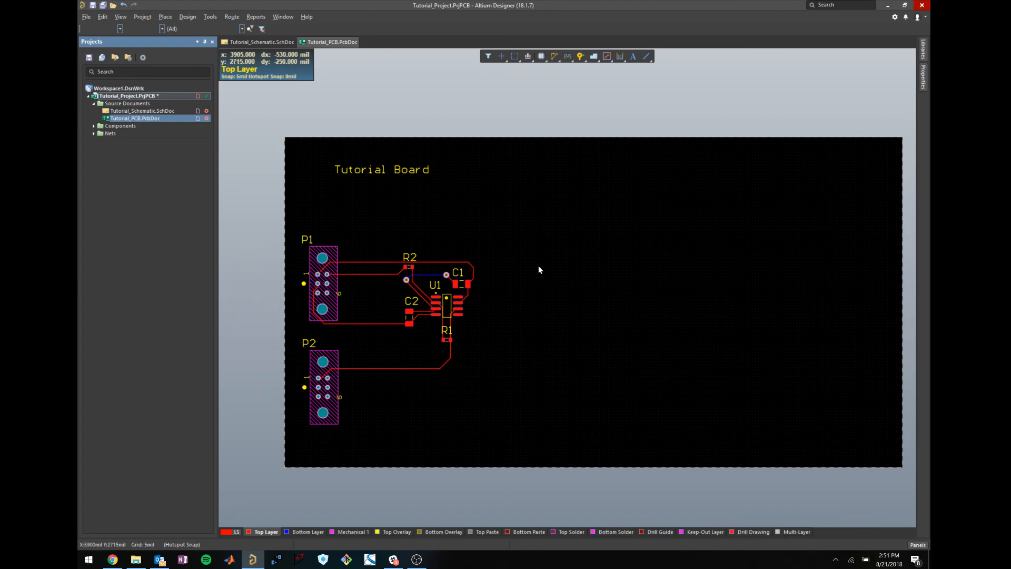
left_click(164, 17)
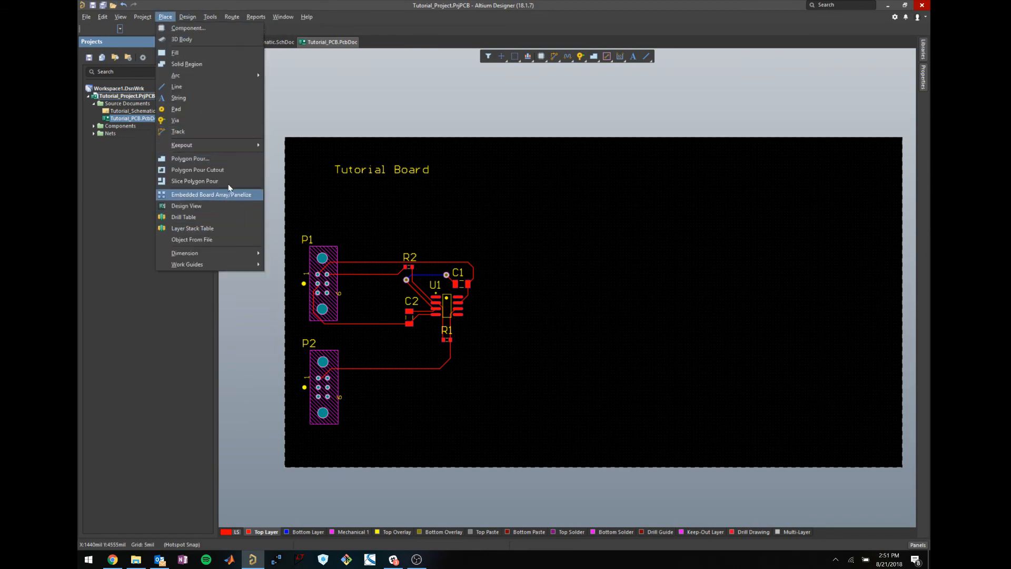
left_click(382, 92)
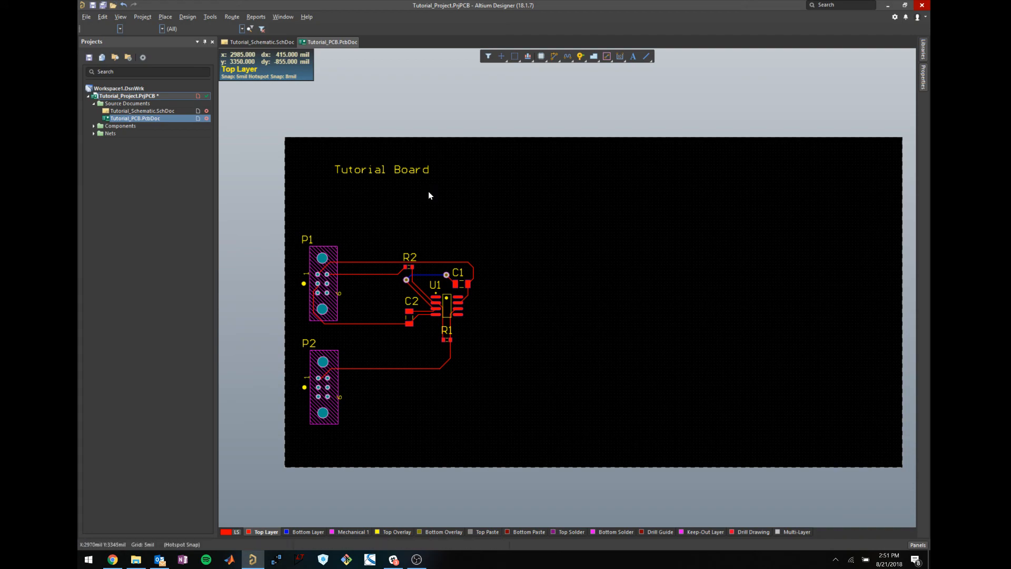
Open Tools > Design Rule Check and move the dialog aside to uncover the board.
left_click(187, 17)
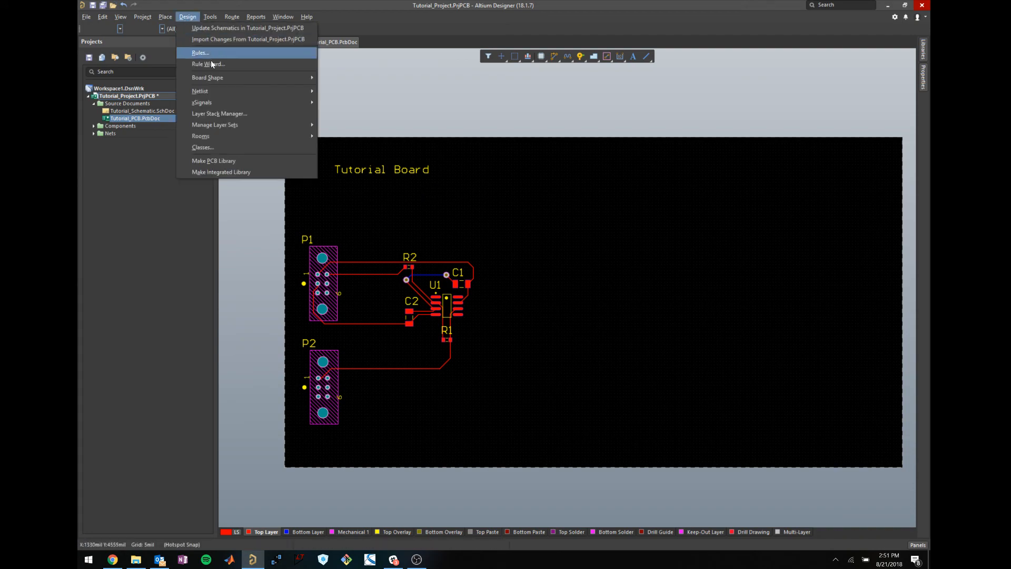
mouse_move(232, 18)
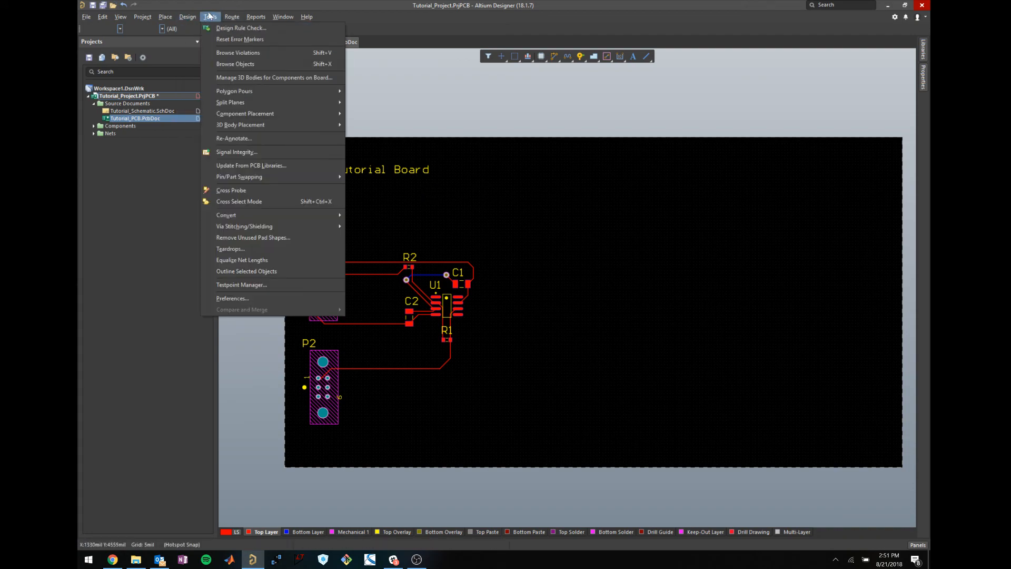
left_click(255, 29)
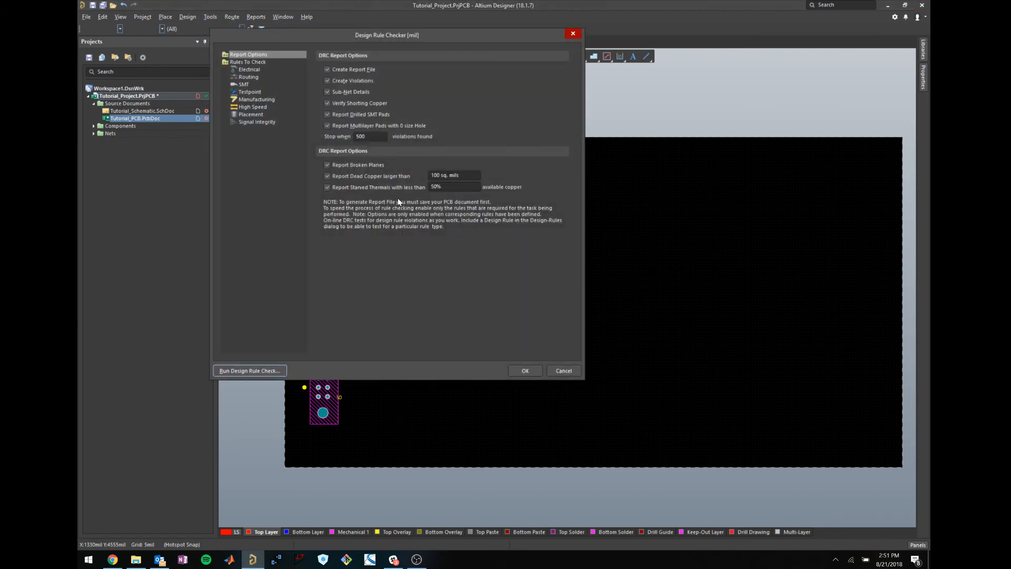
left_click_drag(426, 40, 729, 146)
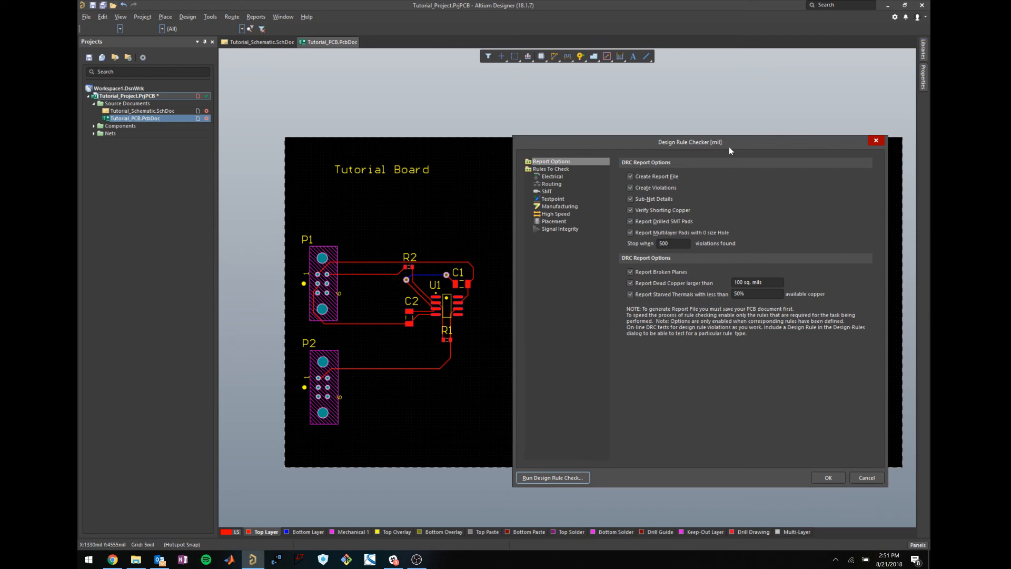
Browse the Electrical, Routing, SMT, Testpoint, High Speed and Placement rules, then run the check.
left_click(555, 176)
left_click(558, 183)
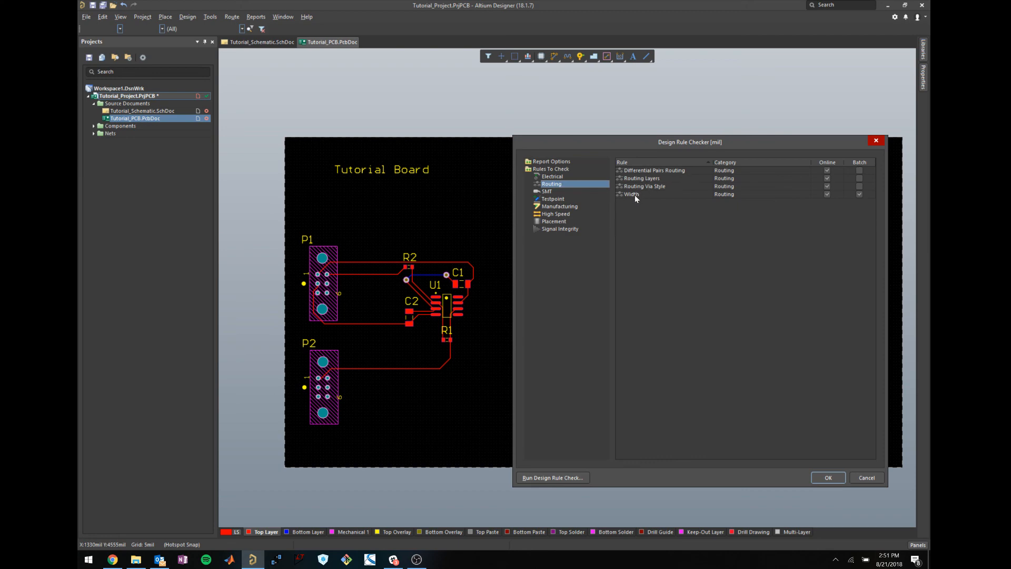
left_click(546, 192)
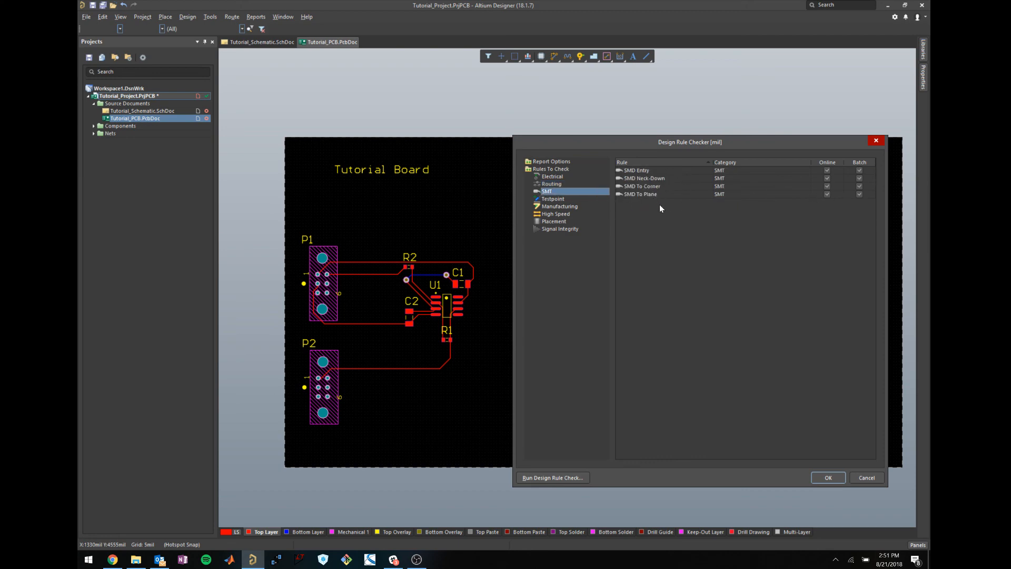
left_click(559, 199)
left_click(558, 213)
left_click(558, 222)
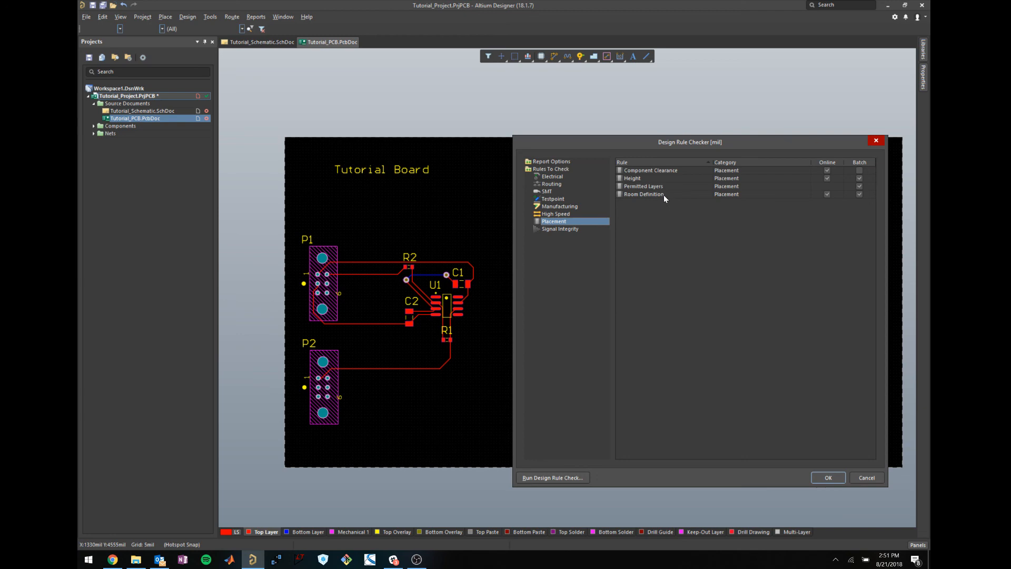
left_click(555, 214)
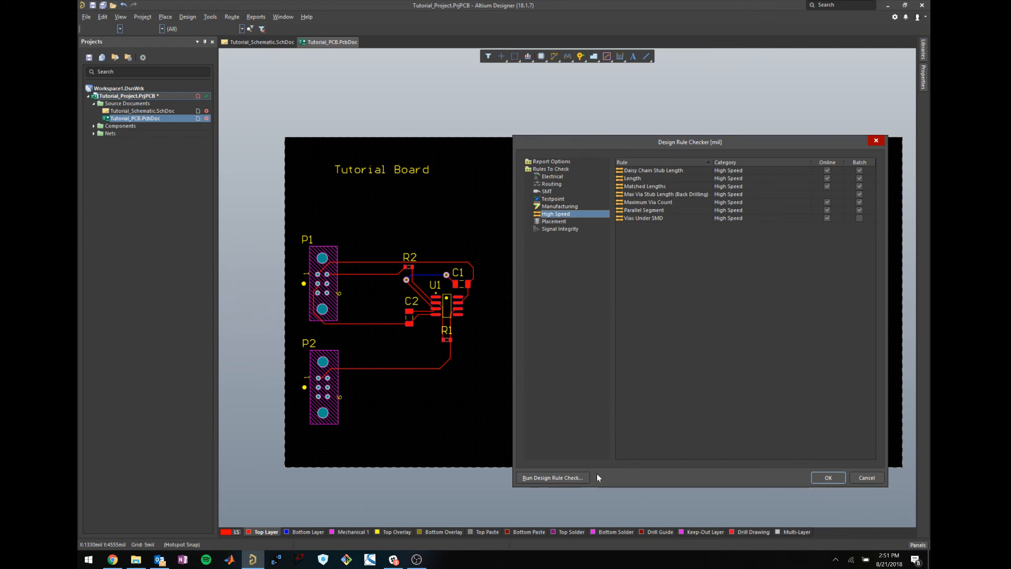
left_click(581, 478)
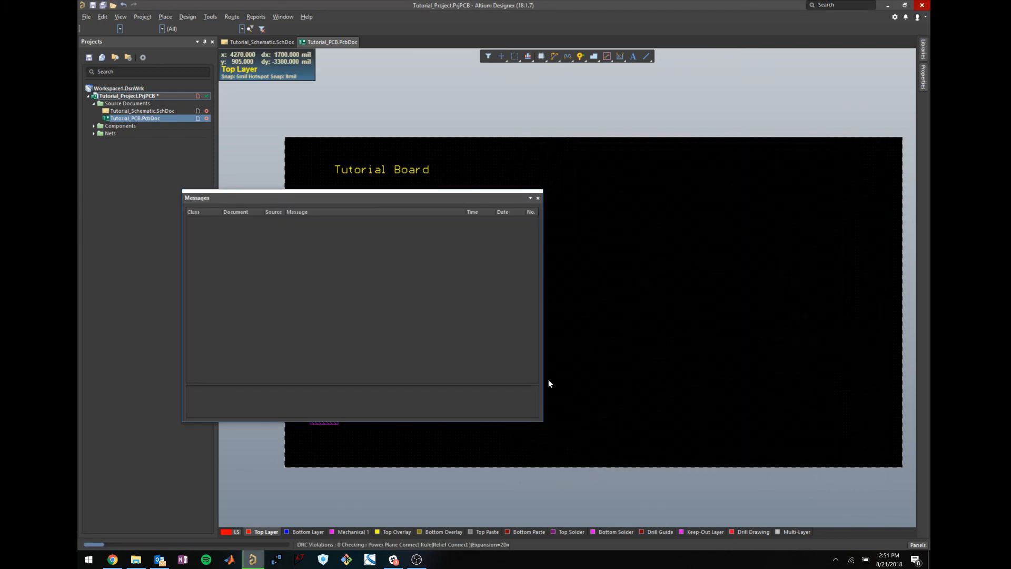
Close the DRC messages list, then start File > Check Out from the SVN repository.
left_click(537, 198)
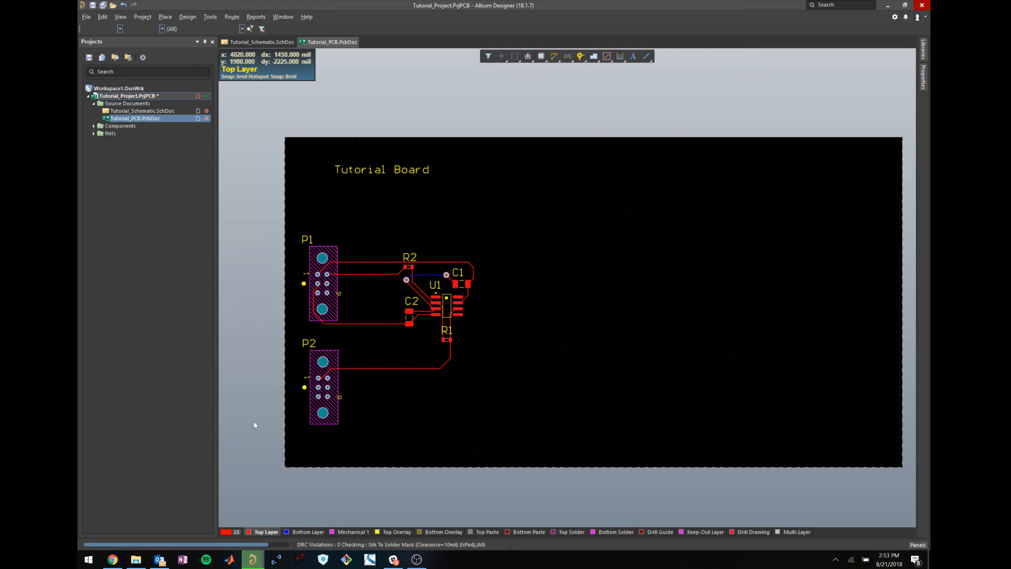
left_click(86, 17)
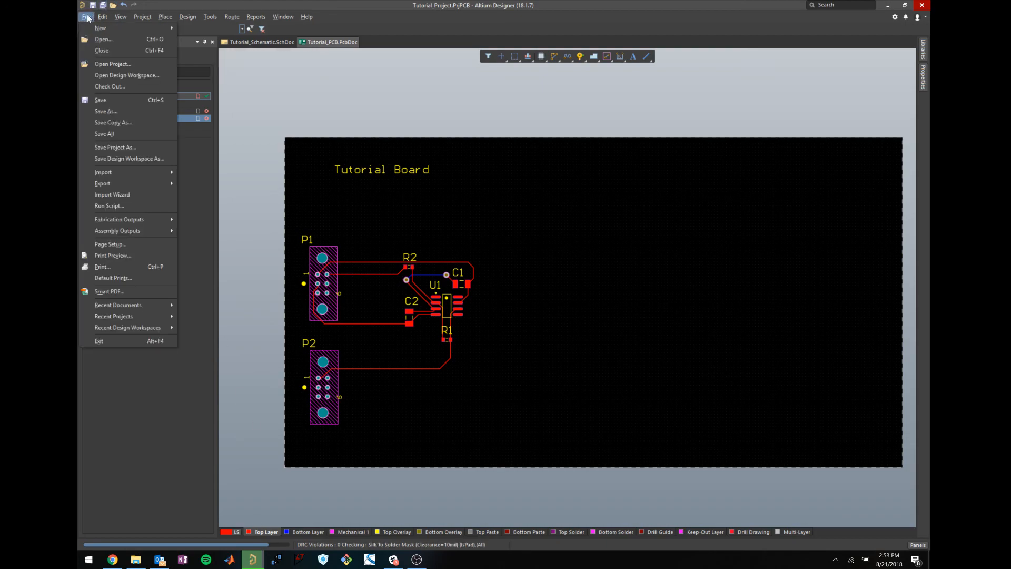
left_click(112, 87)
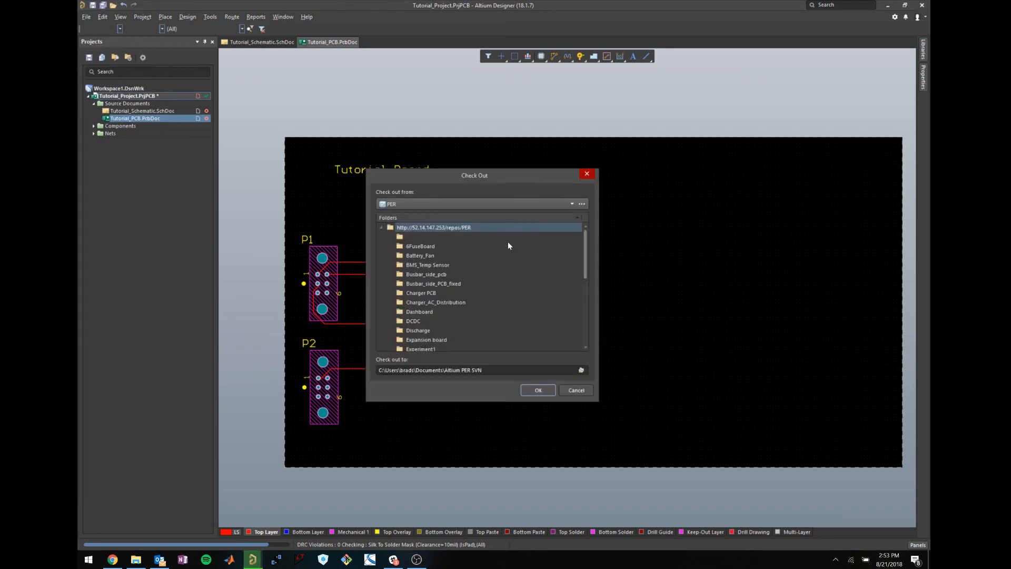
Scroll the repository folders, select Wheel_Module, then cancel the check-out.
left_click_drag(585, 272, 592, 326)
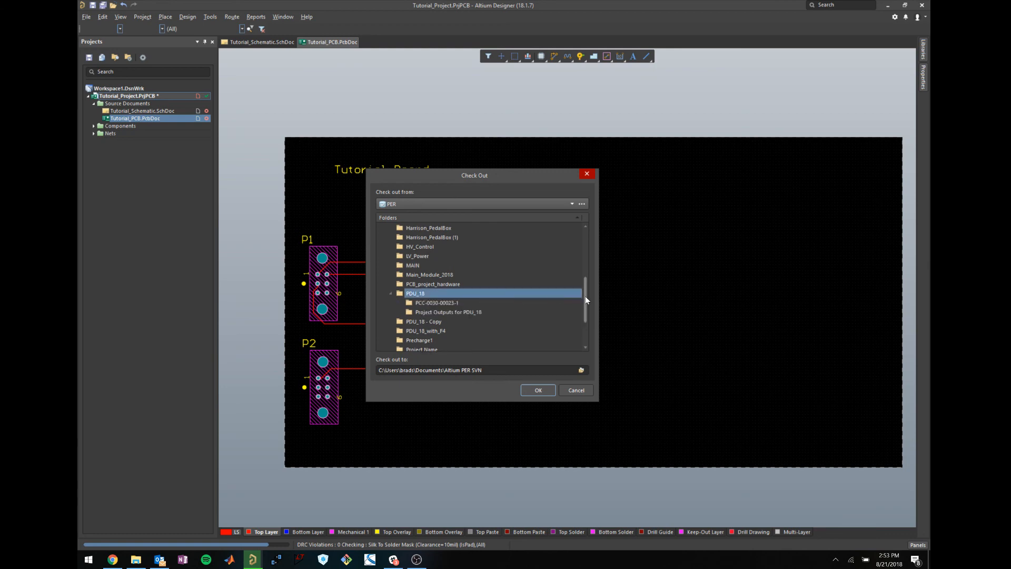
left_click_drag(585, 297, 593, 333)
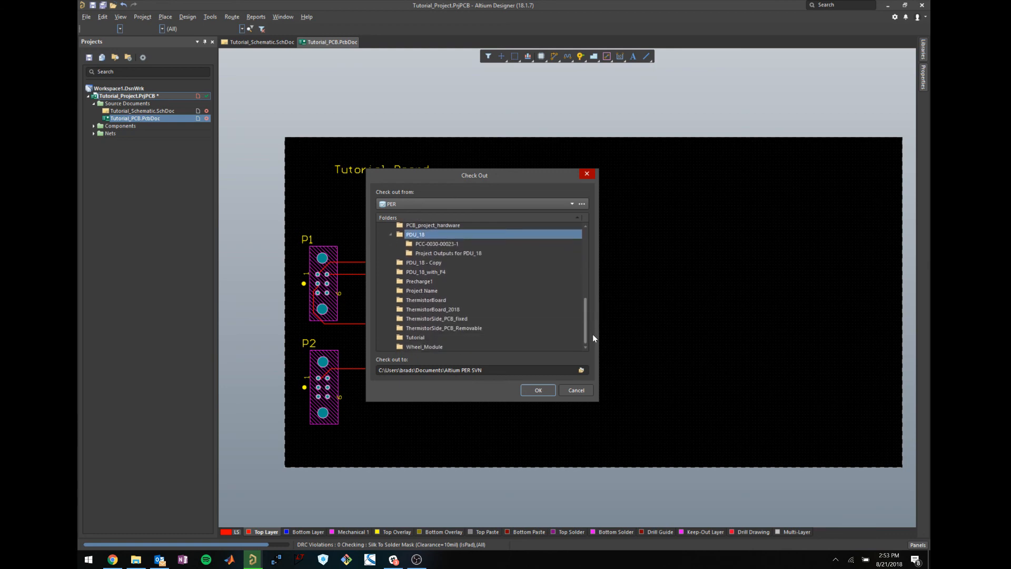
left_click(430, 346)
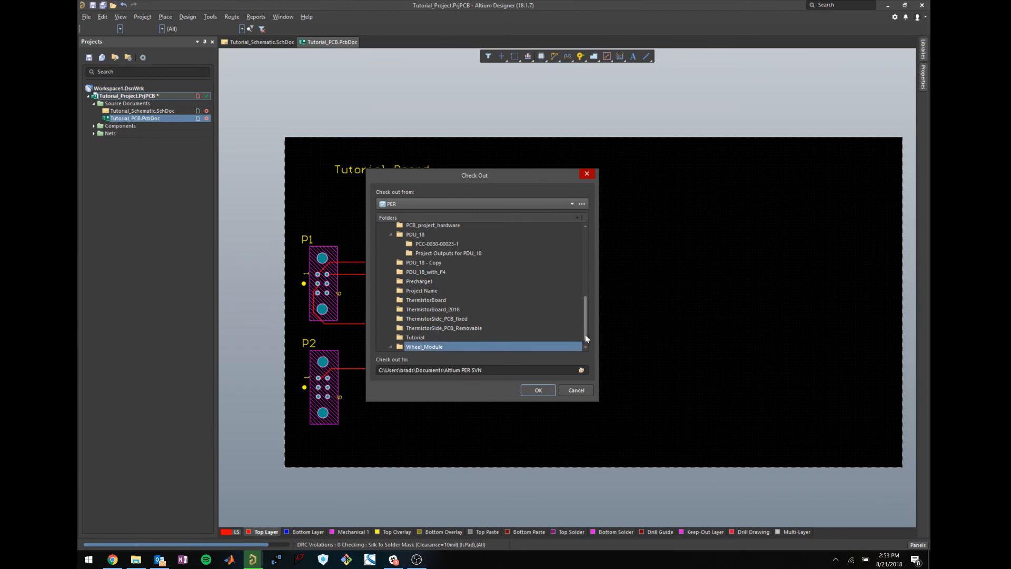
left_click_drag(586, 334, 514, 300)
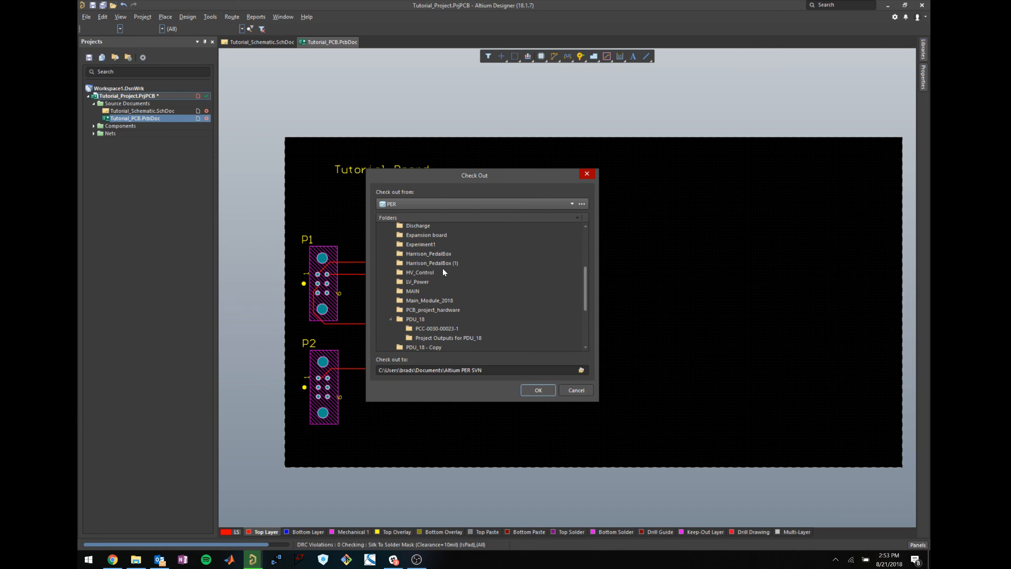
left_click(574, 391)
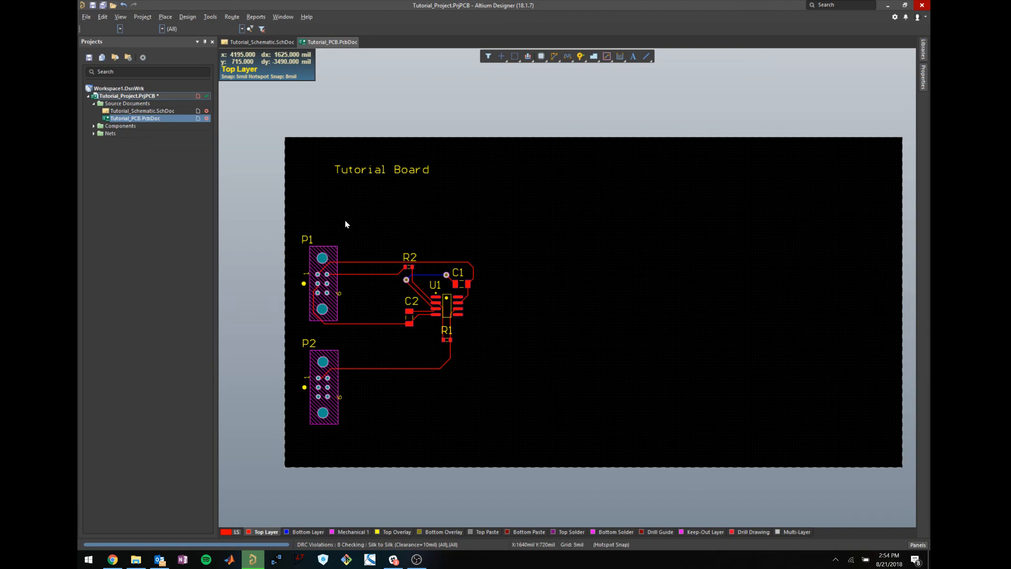
Minimise and restore Altium from the taskbar, then switch to the Tutorial_Schematic.SchDoc tab.
left_click(251, 560)
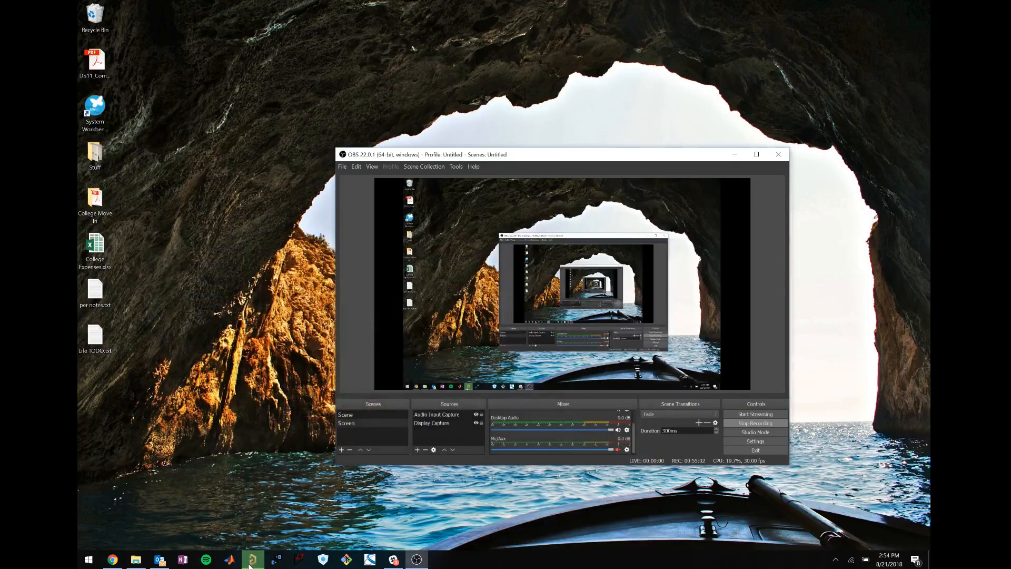
left_click(251, 561)
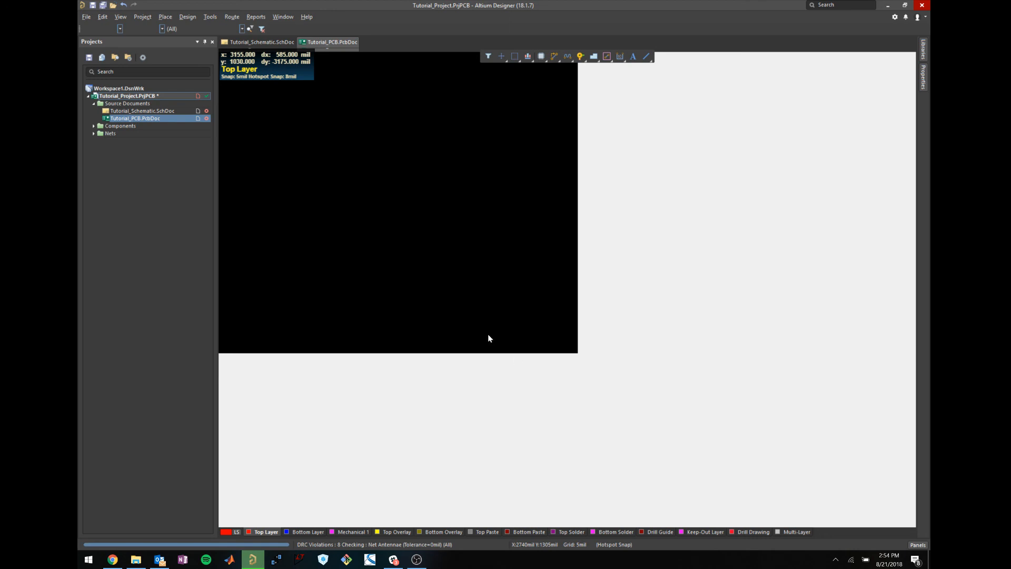
left_click(278, 42)
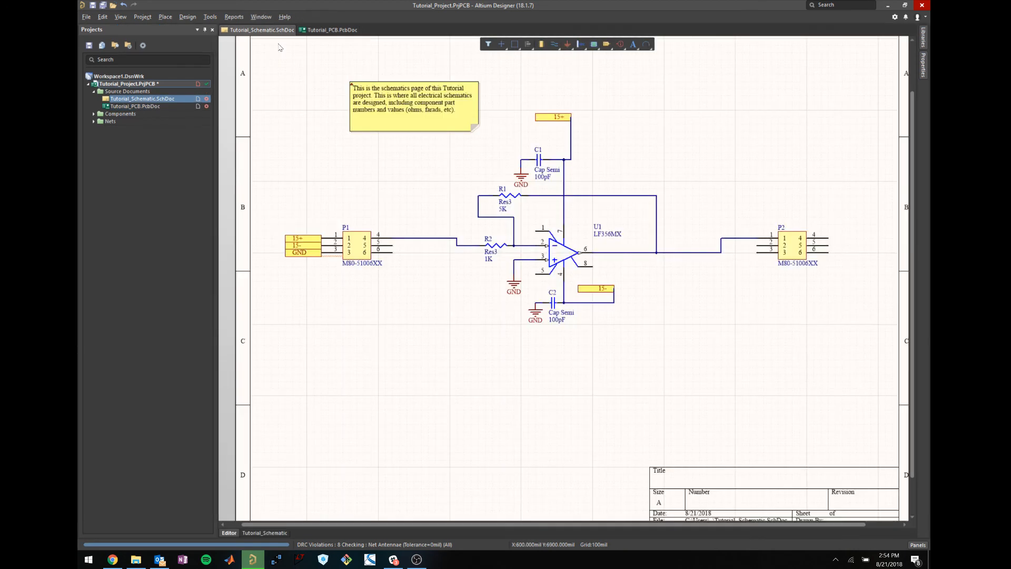
View the Tutorial PCB layout and schematic, check the battery, then bring OBS Studio forward.
left_click(322, 30)
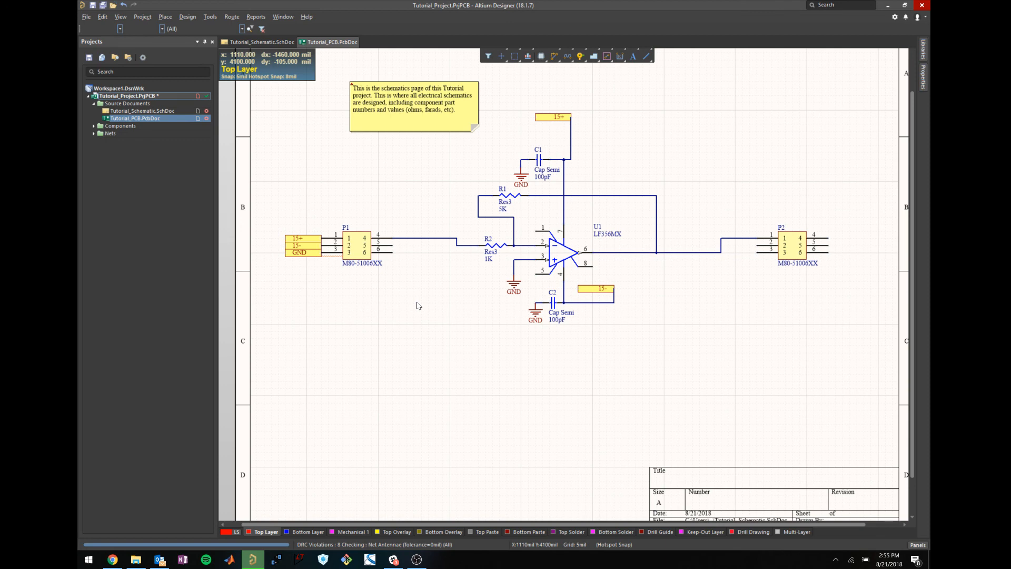
left_click(261, 42)
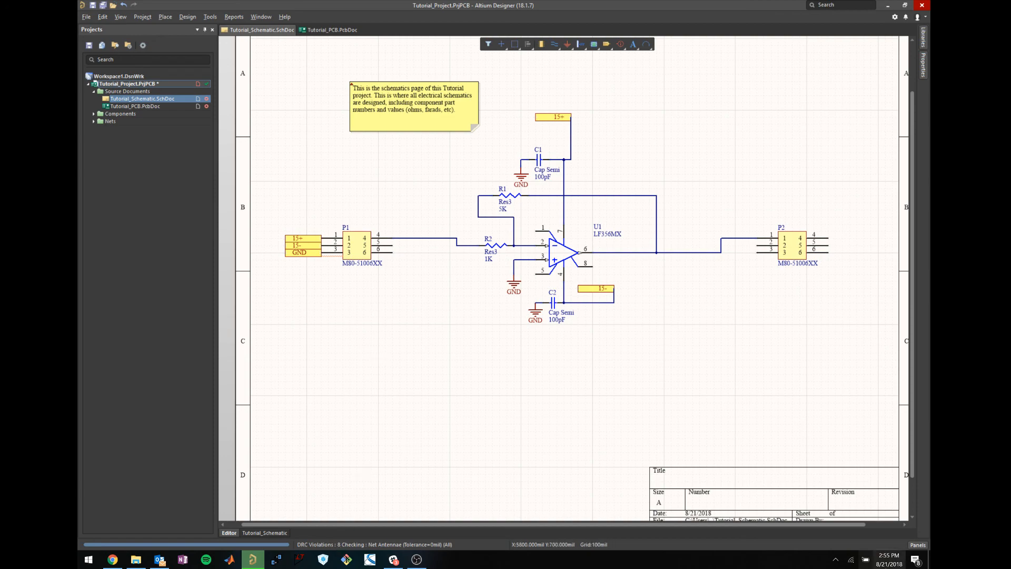
left_click(865, 559)
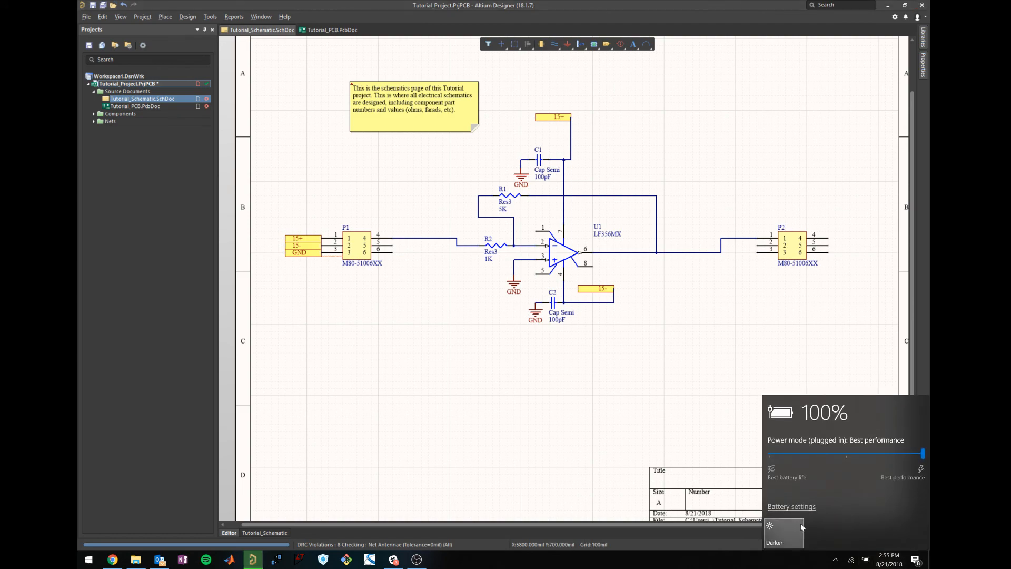
left_click(589, 374)
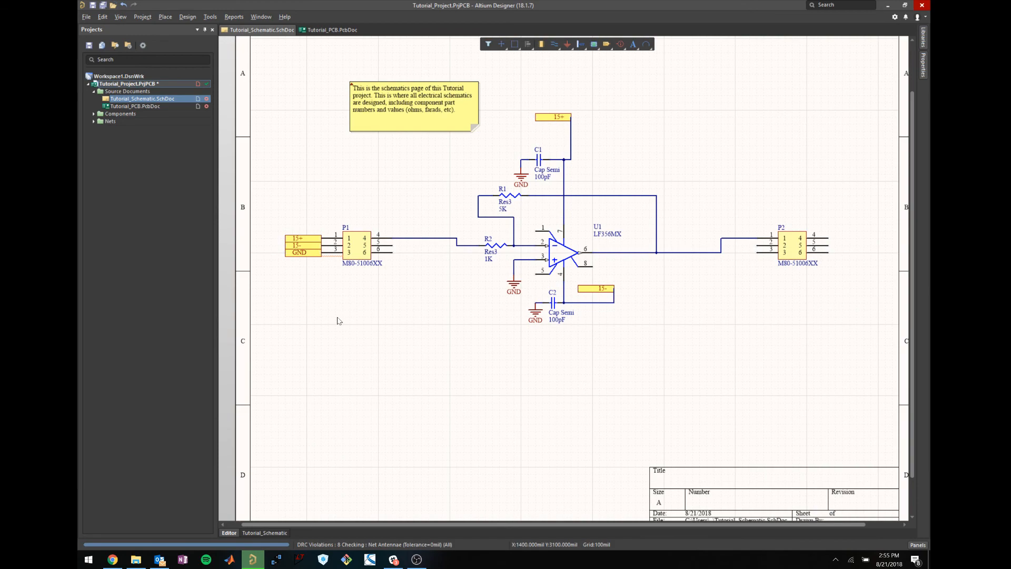
left_click(419, 563)
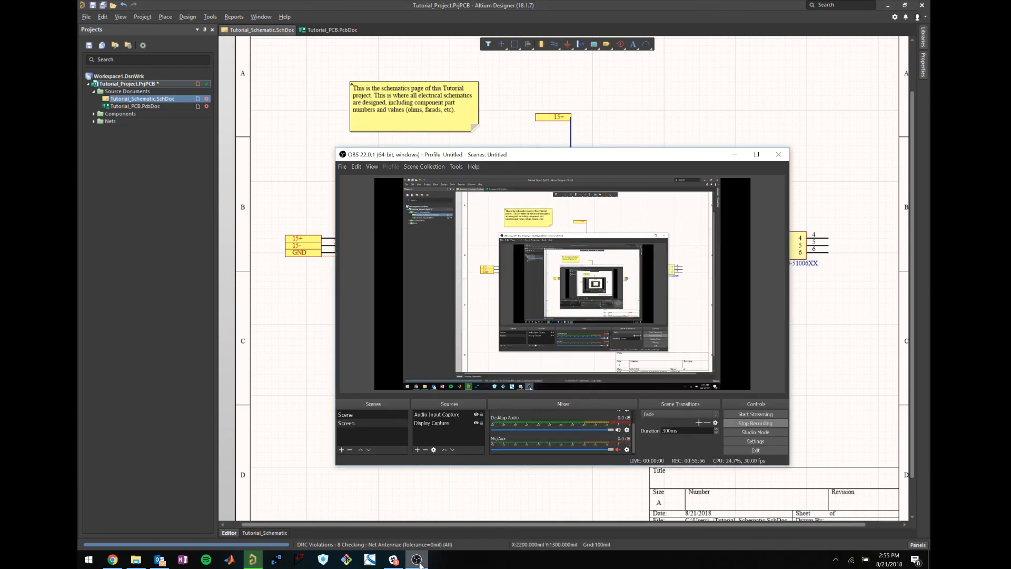
Bring Altium's Tutorial op-amp schematic back in front of the OBS recorder.
left_click(493, 491)
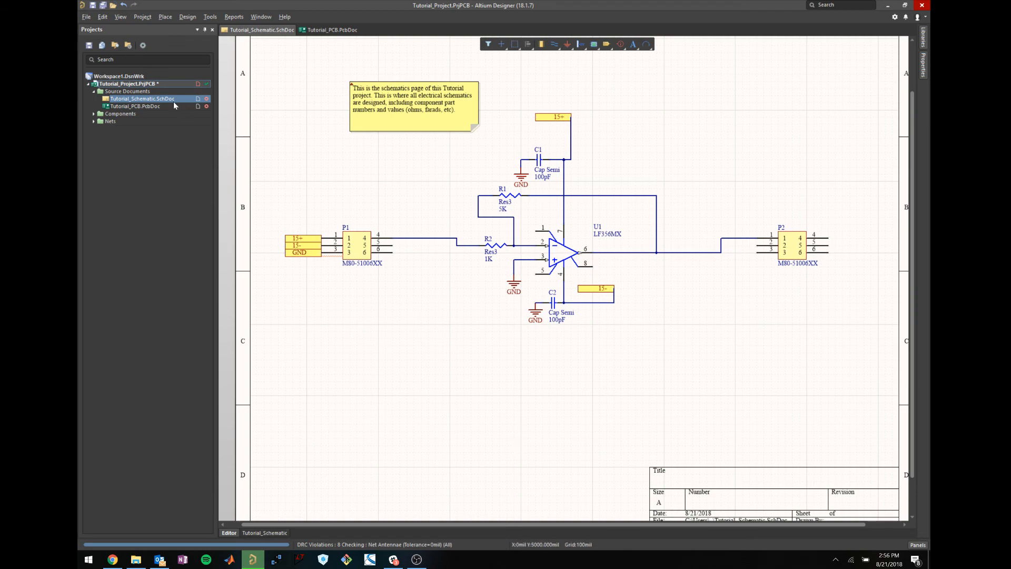
Save Tutorial_Project.PrjPCB with Save Project from the Projects panel.
right_click(148, 86)
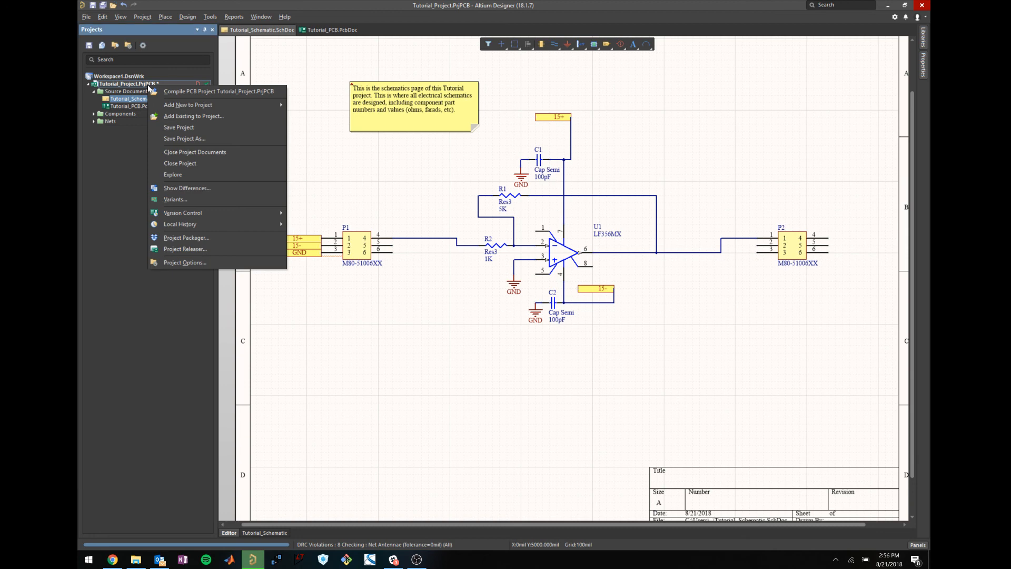
left_click(181, 127)
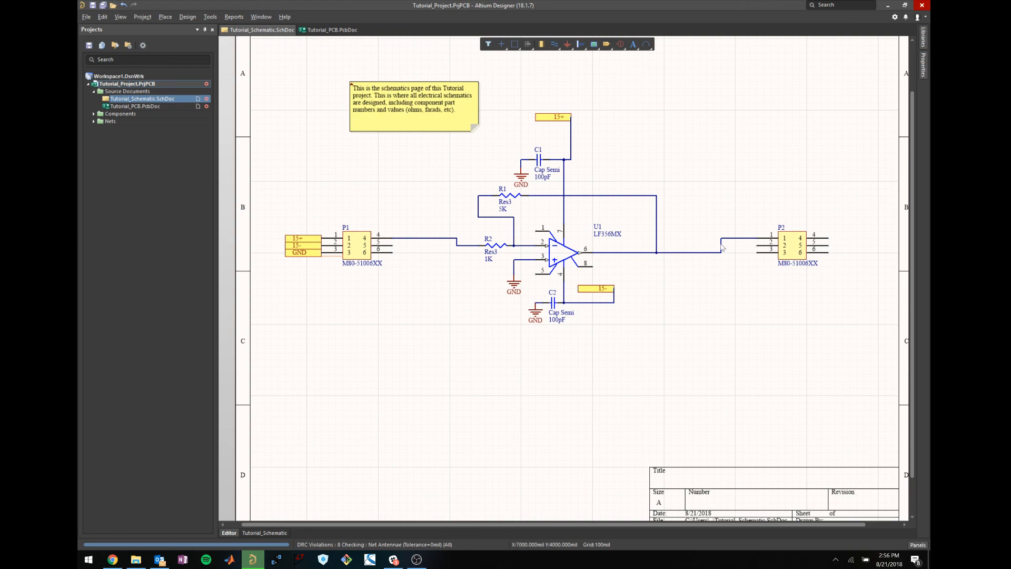
Open Tutorial_PCB.PcbDoc, return to the schematic, then bring the OBS recorder in front.
scroll(466, 354, "down", 2)
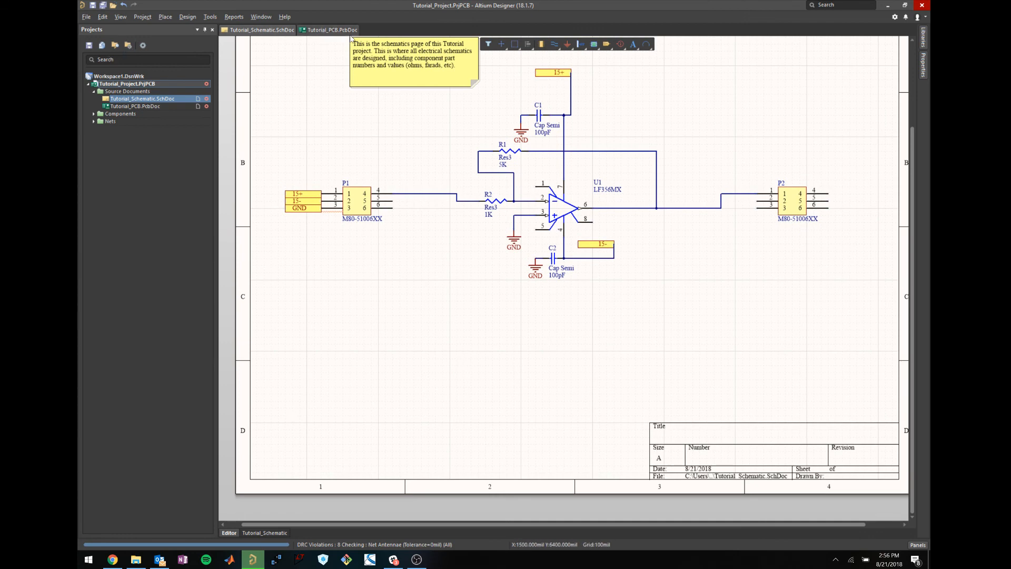
double_click(135, 106)
left_click(270, 43)
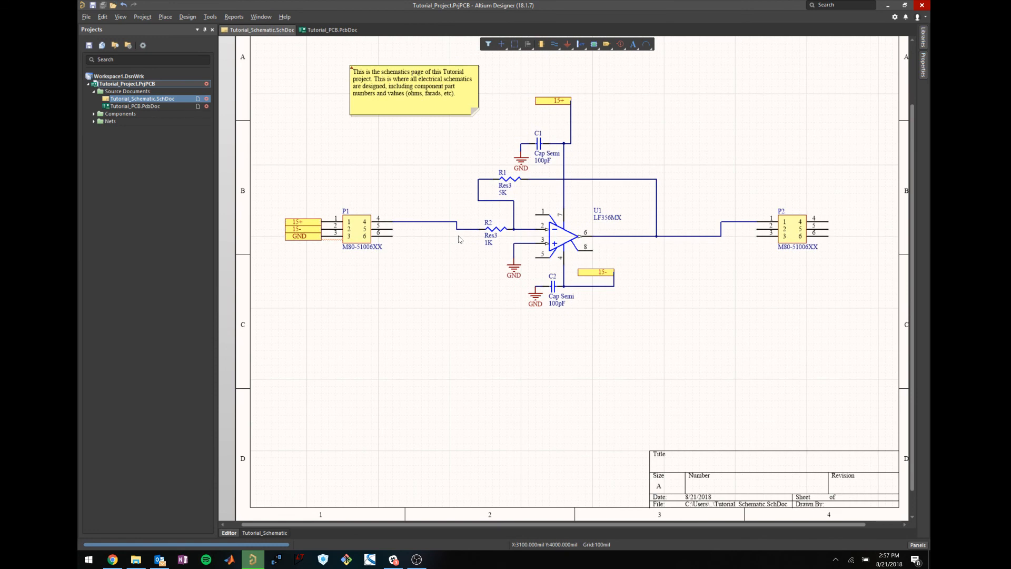
left_click(85, 17)
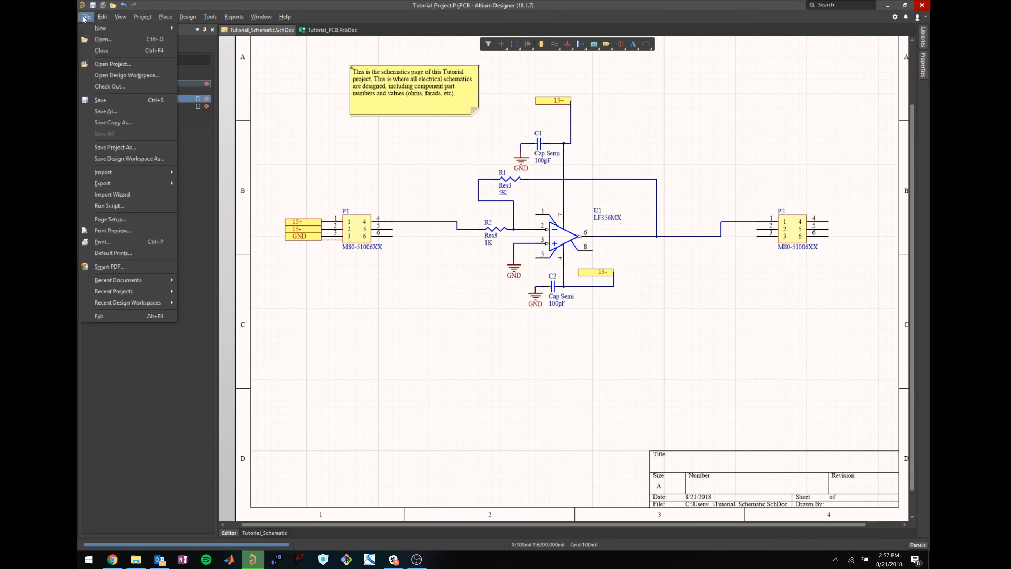
left_click(335, 156)
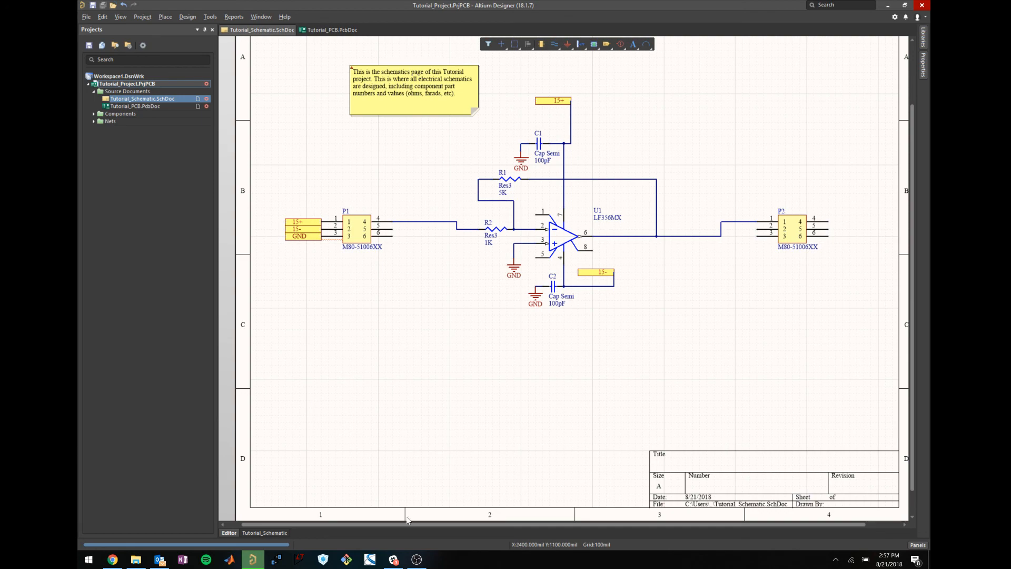
left_click(411, 565)
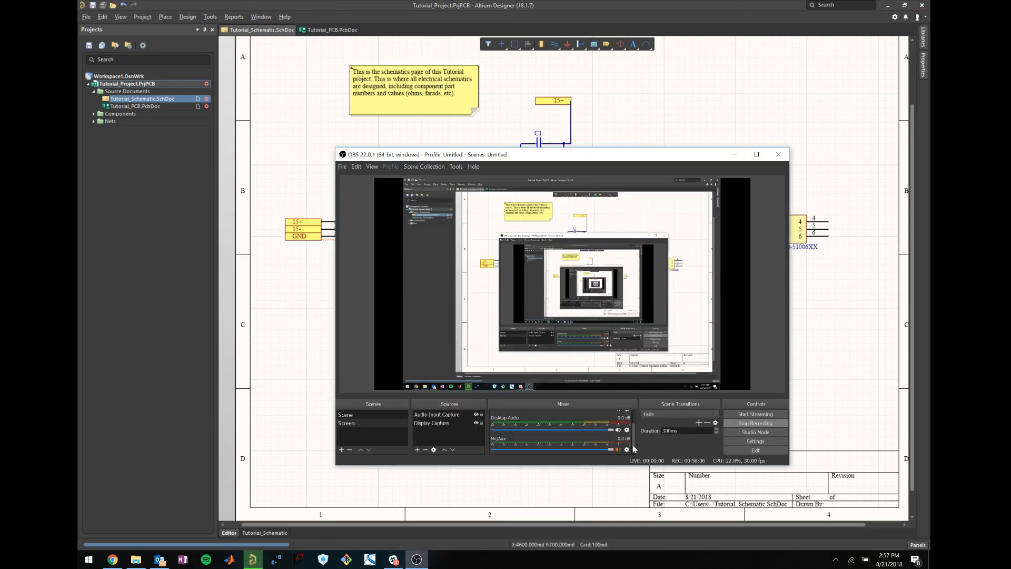
Scroll the OBS Mixer, then bring the Design Rule Verification Report in front.
left_click_drag(633, 444, 633, 433)
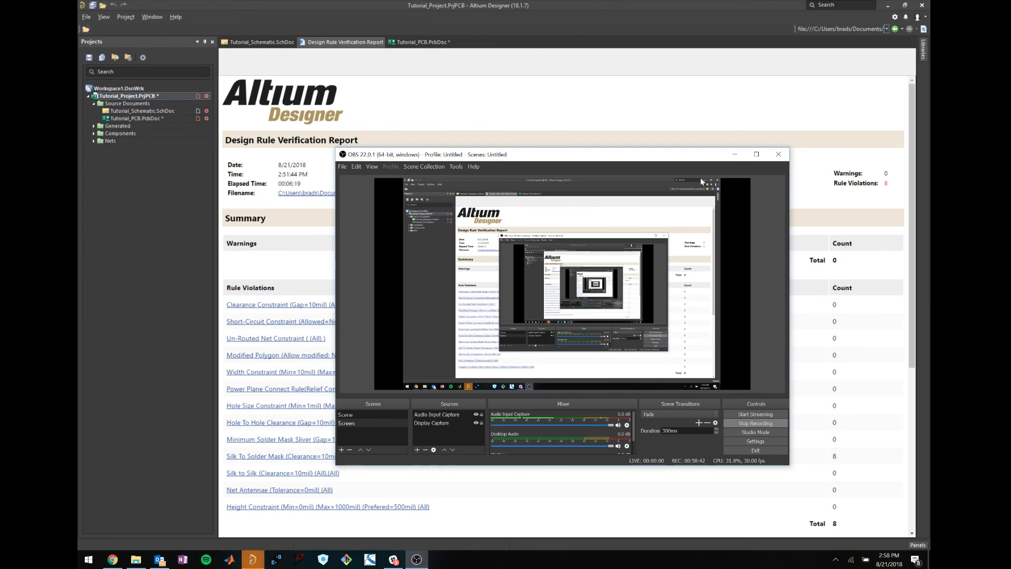
left_click(545, 67)
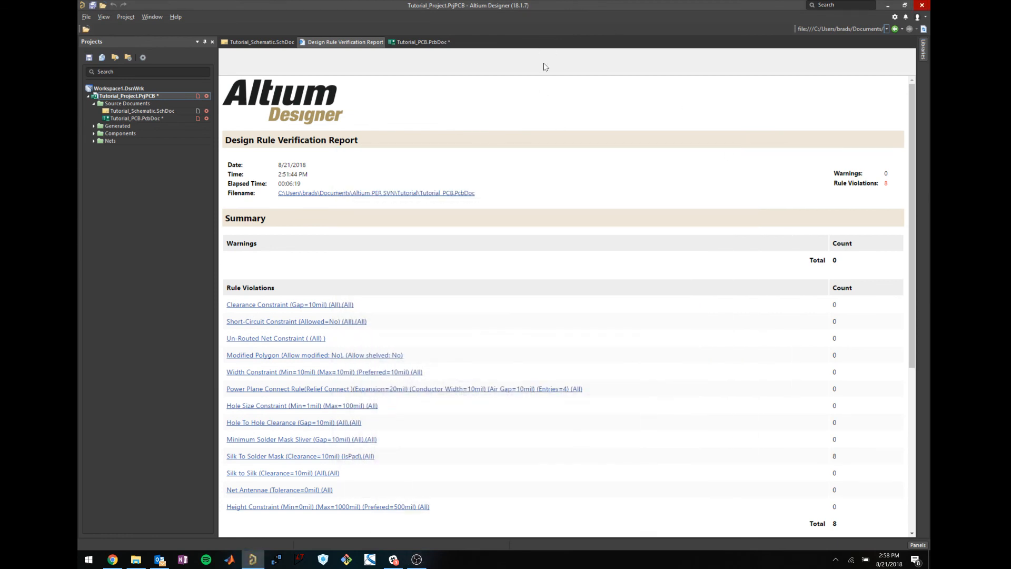
scroll(507, 331, "down", 3)
scroll(485, 296, "up", 3)
scroll(817, 301, "down", 5)
scroll(823, 327, "up", 4)
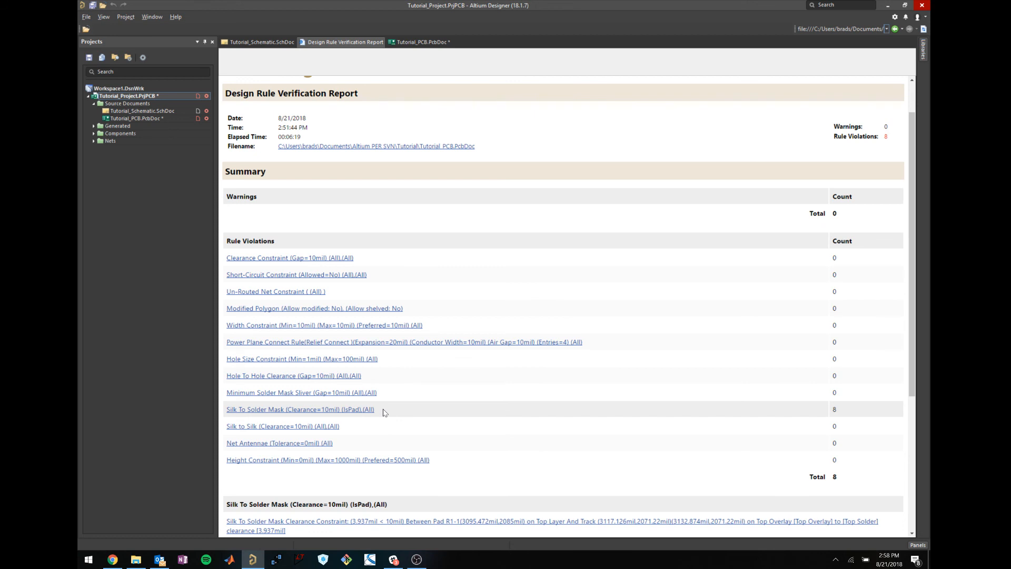
scroll(383, 323, "down", 4)
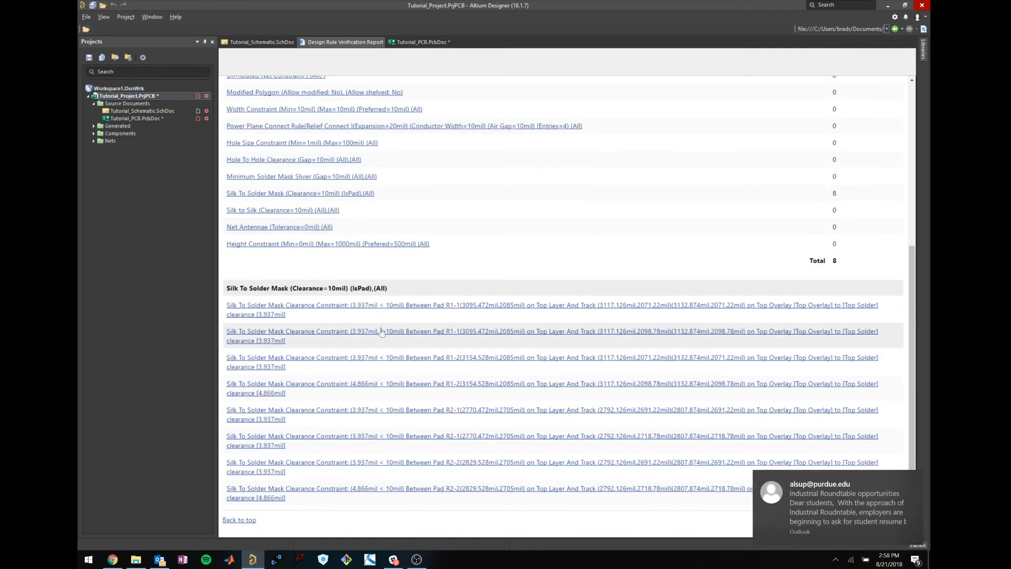
scroll(379, 342, "up", 2)
scroll(385, 304, "up", 1)
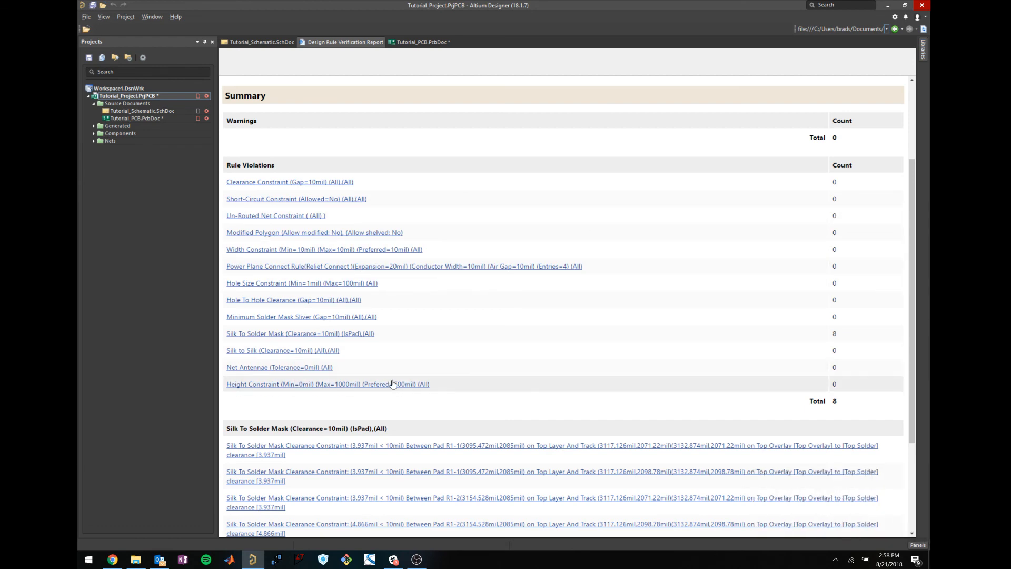
scroll(393, 383, "down", 3)
scroll(392, 384, "up", 5)
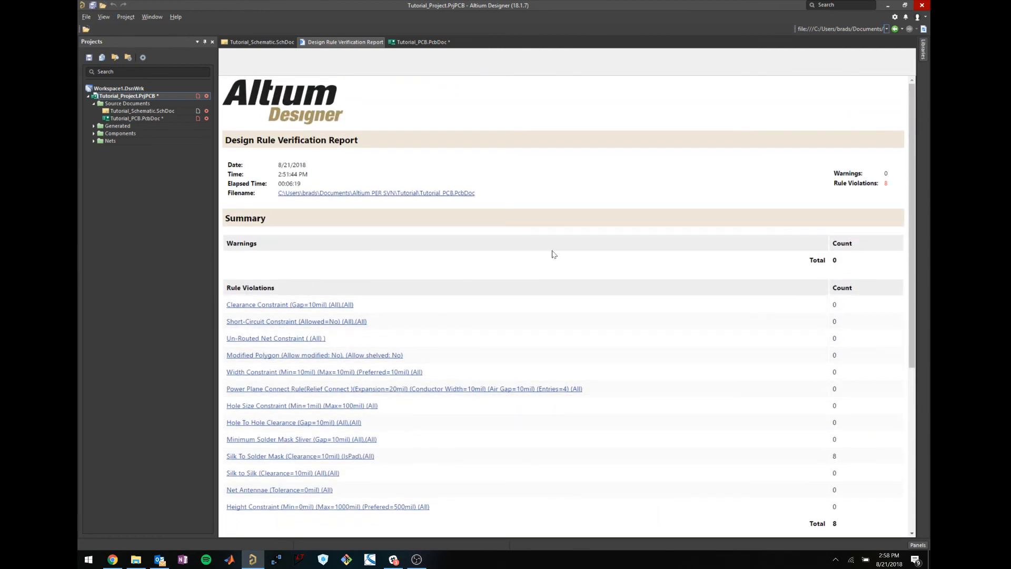
right_click(352, 42)
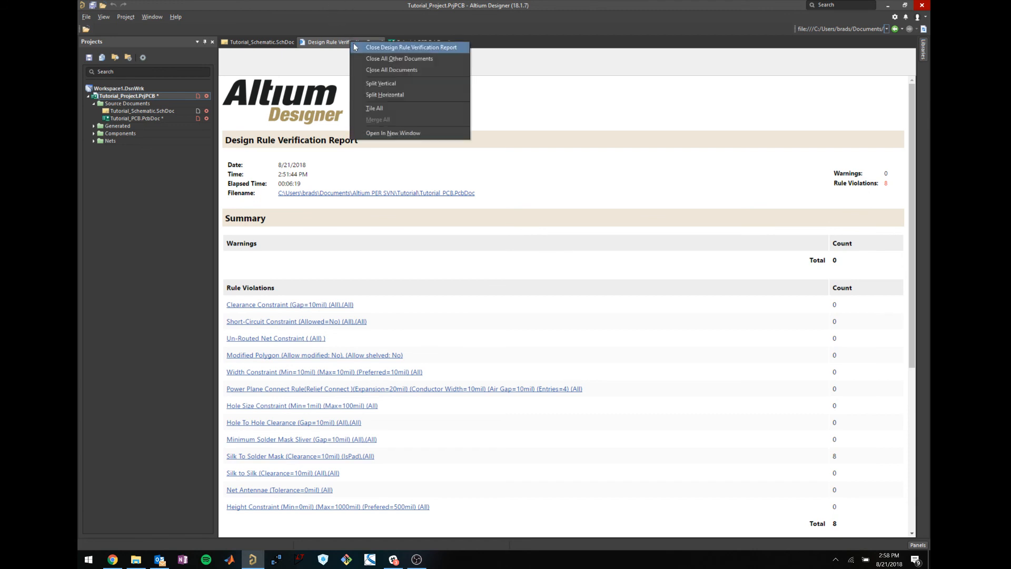
Close the Design Rule Verification Report and save the Tutorial_PCB layout.
left_click(353, 45)
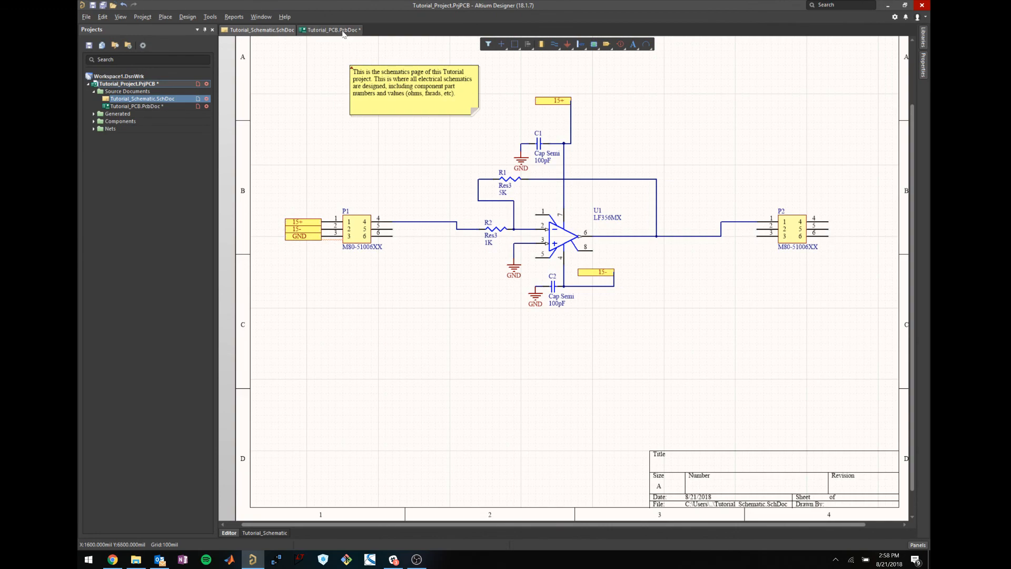
left_click(329, 30)
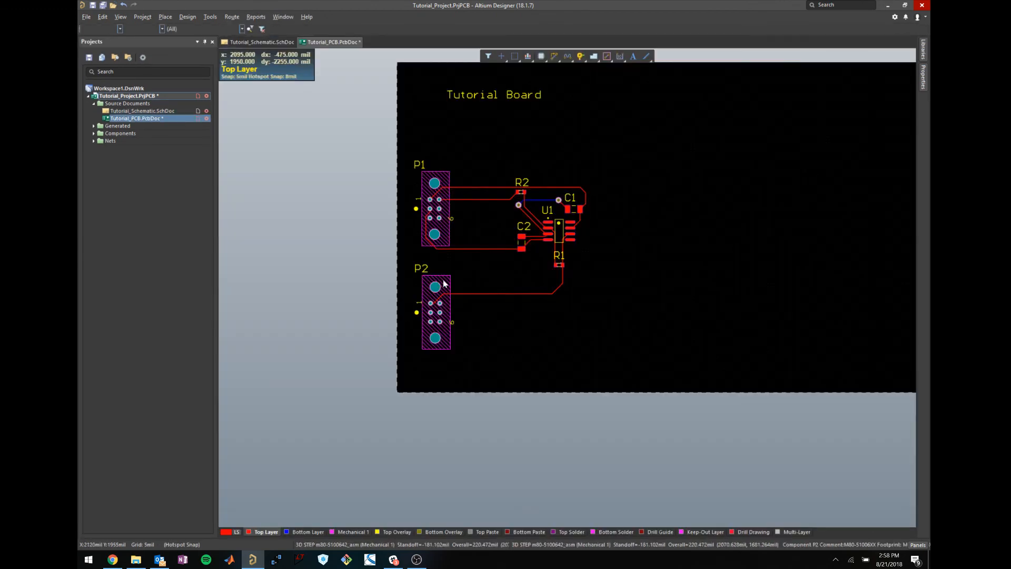
key("ctrl+s")
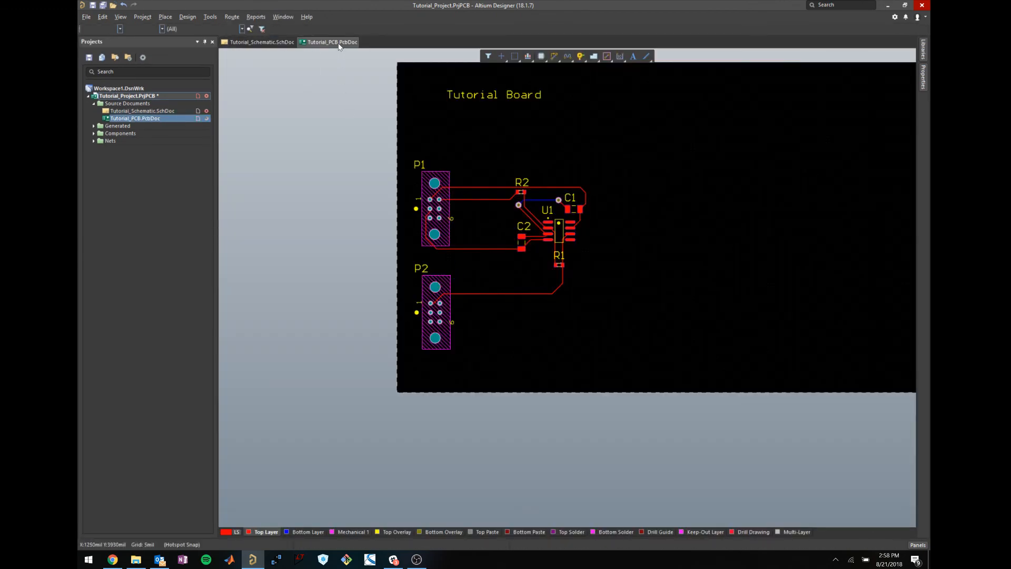
Save Tutorial_Project and refresh its SVN version control status.
right_click(150, 97)
left_click(185, 140)
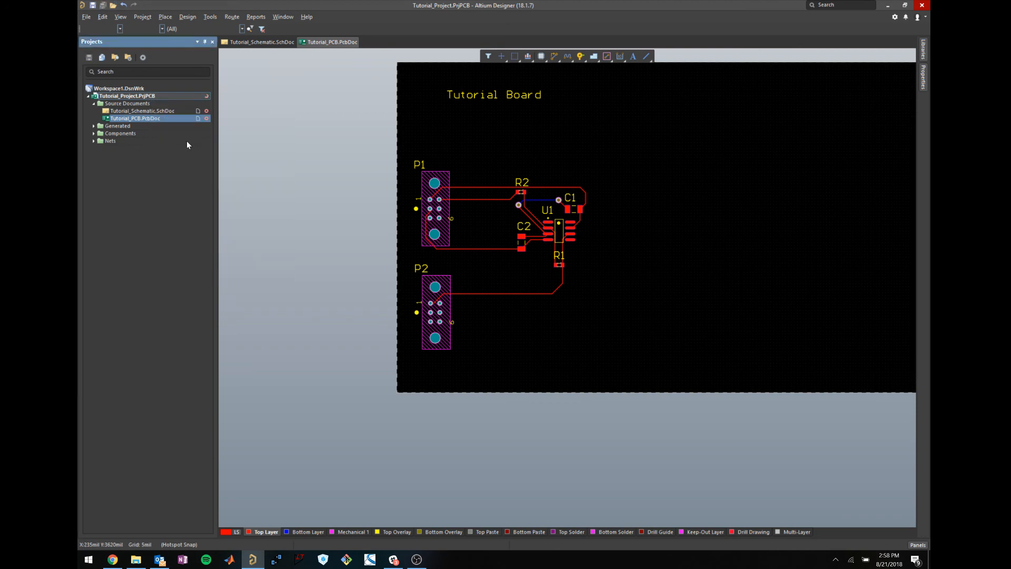
right_click(138, 97)
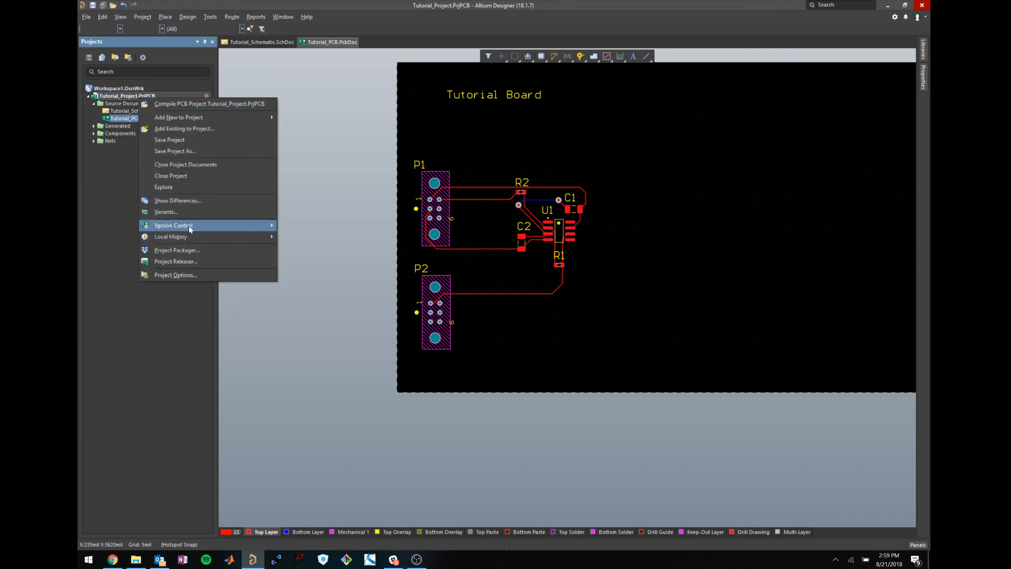
mouse_move(188, 226)
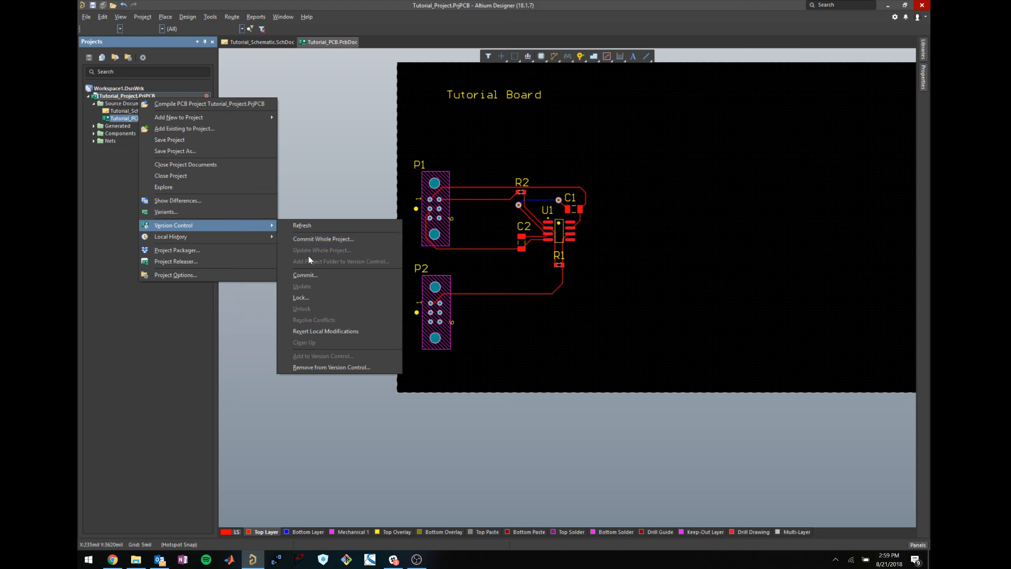
left_click(318, 224)
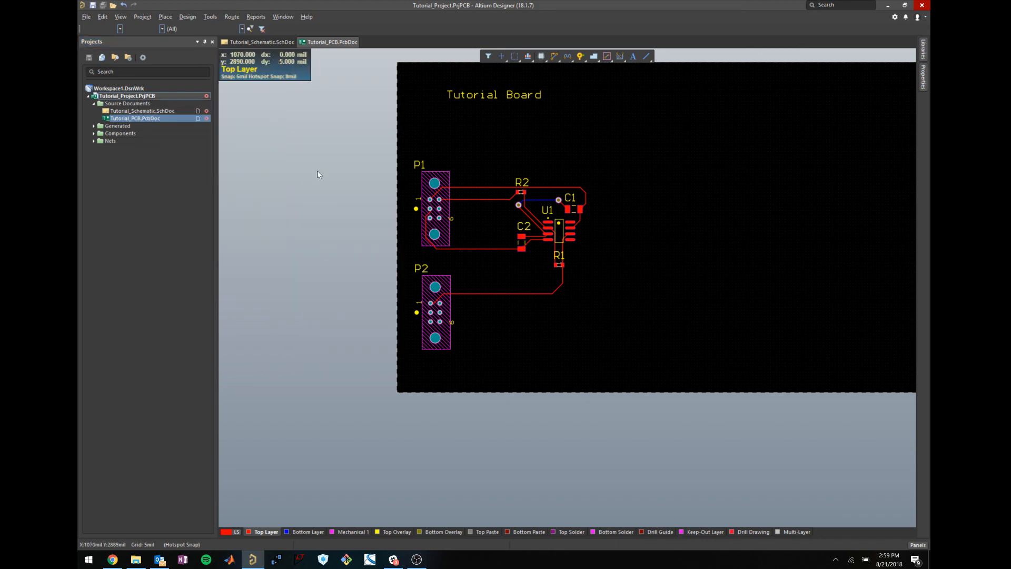
right_click(154, 119)
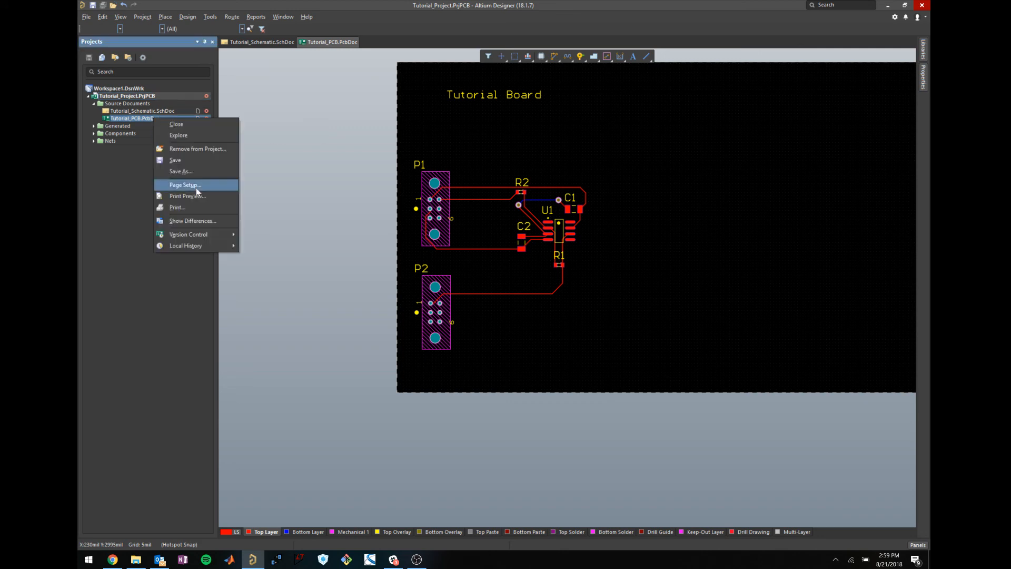
mouse_move(213, 237)
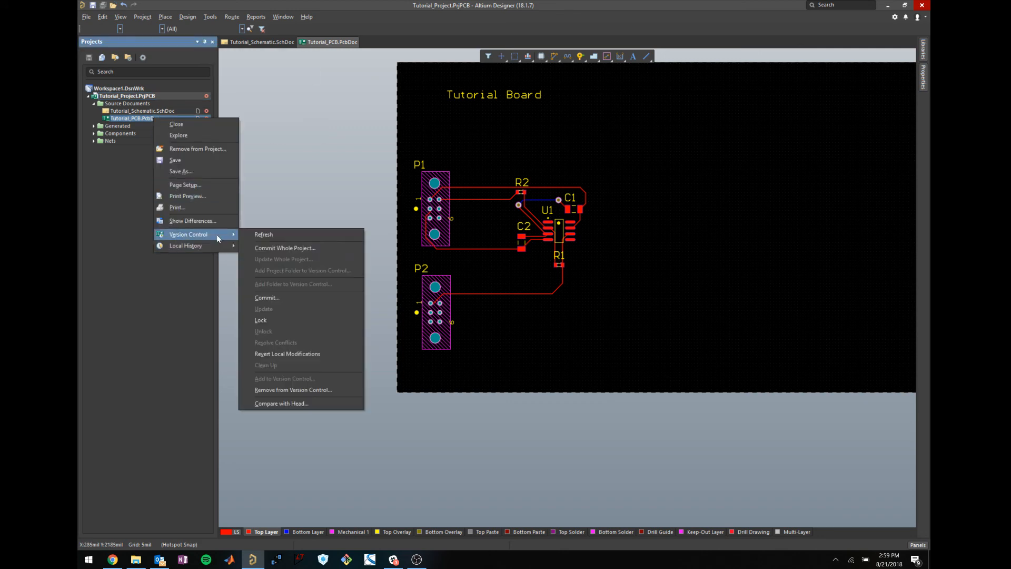
left_click(266, 297)
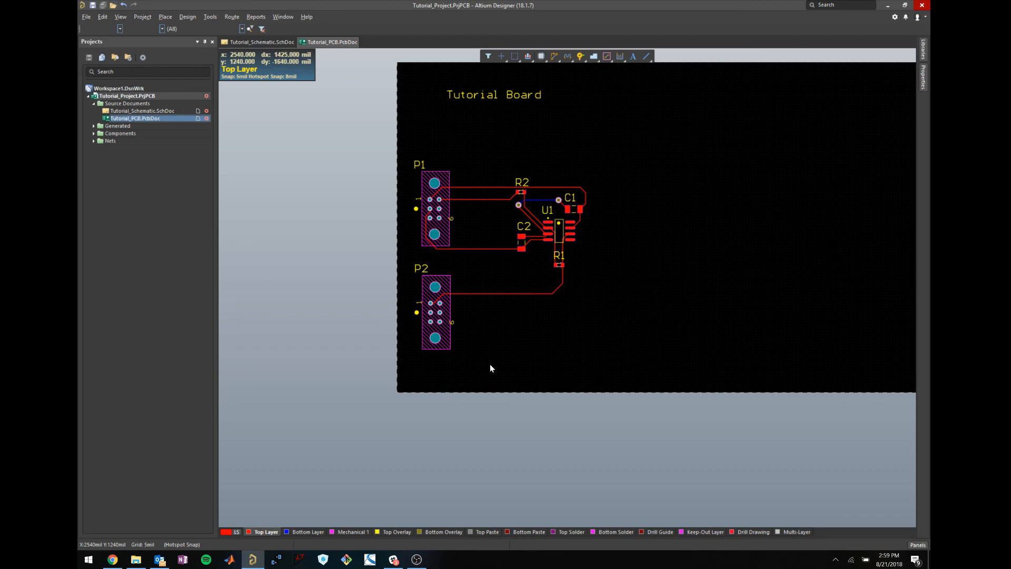
scroll(508, 333, "down", 3, "shift")
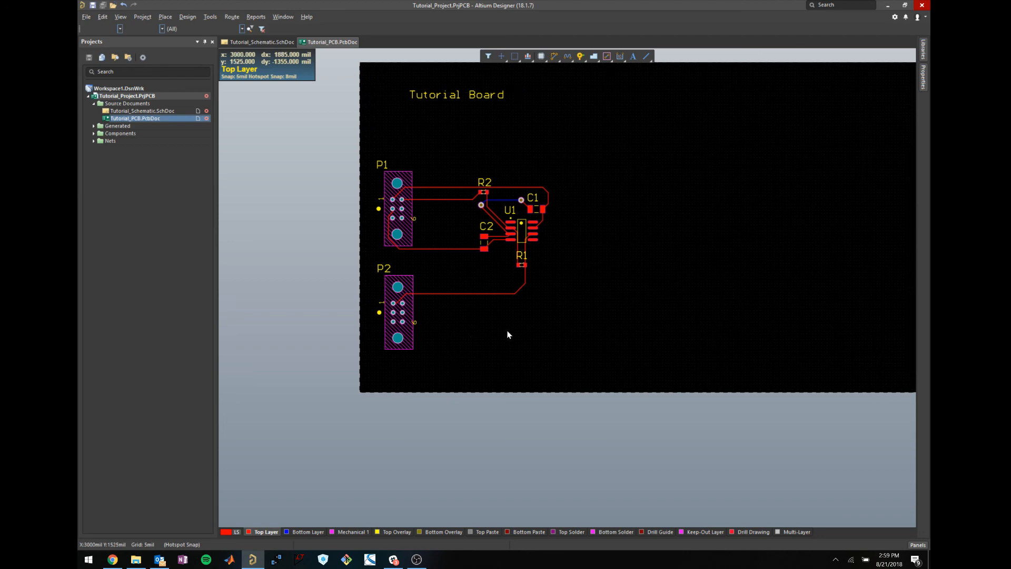
scroll(543, 322, "up", 3)
scroll(540, 321, "down", 1)
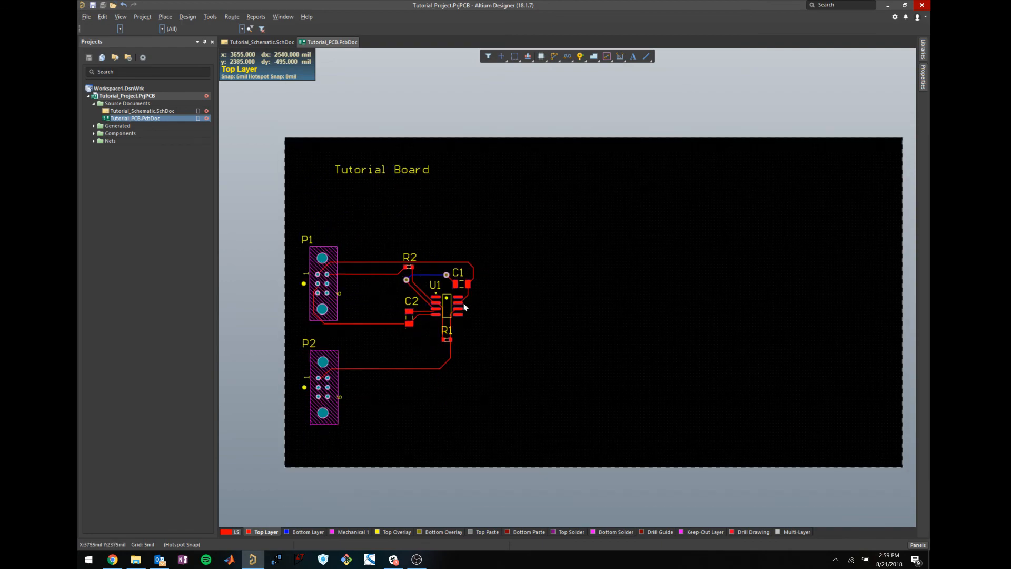